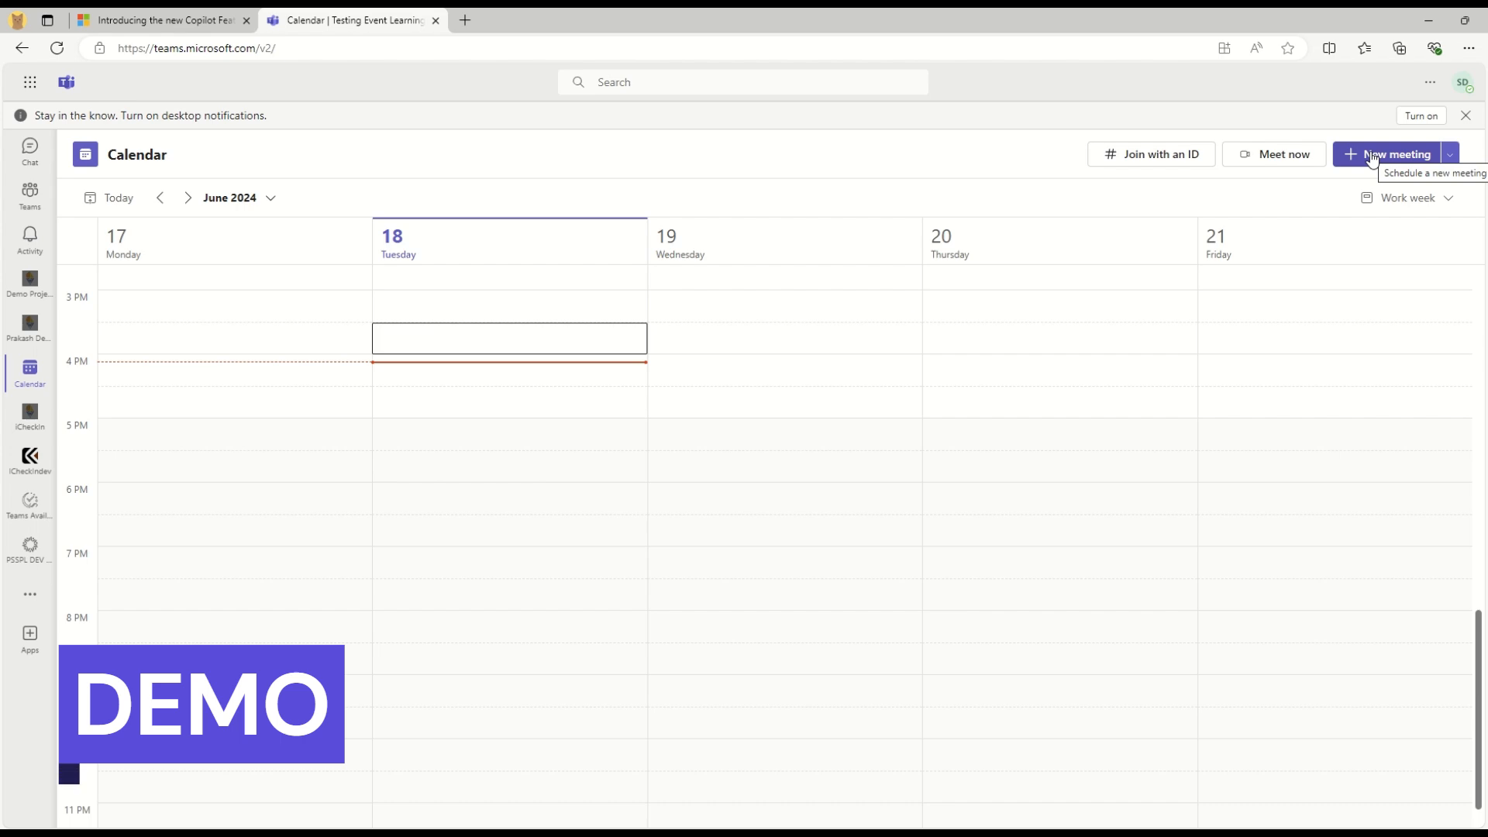
Discard a trial regular meeting, then create a new Webinar from the New meeting list
click(1449, 155)
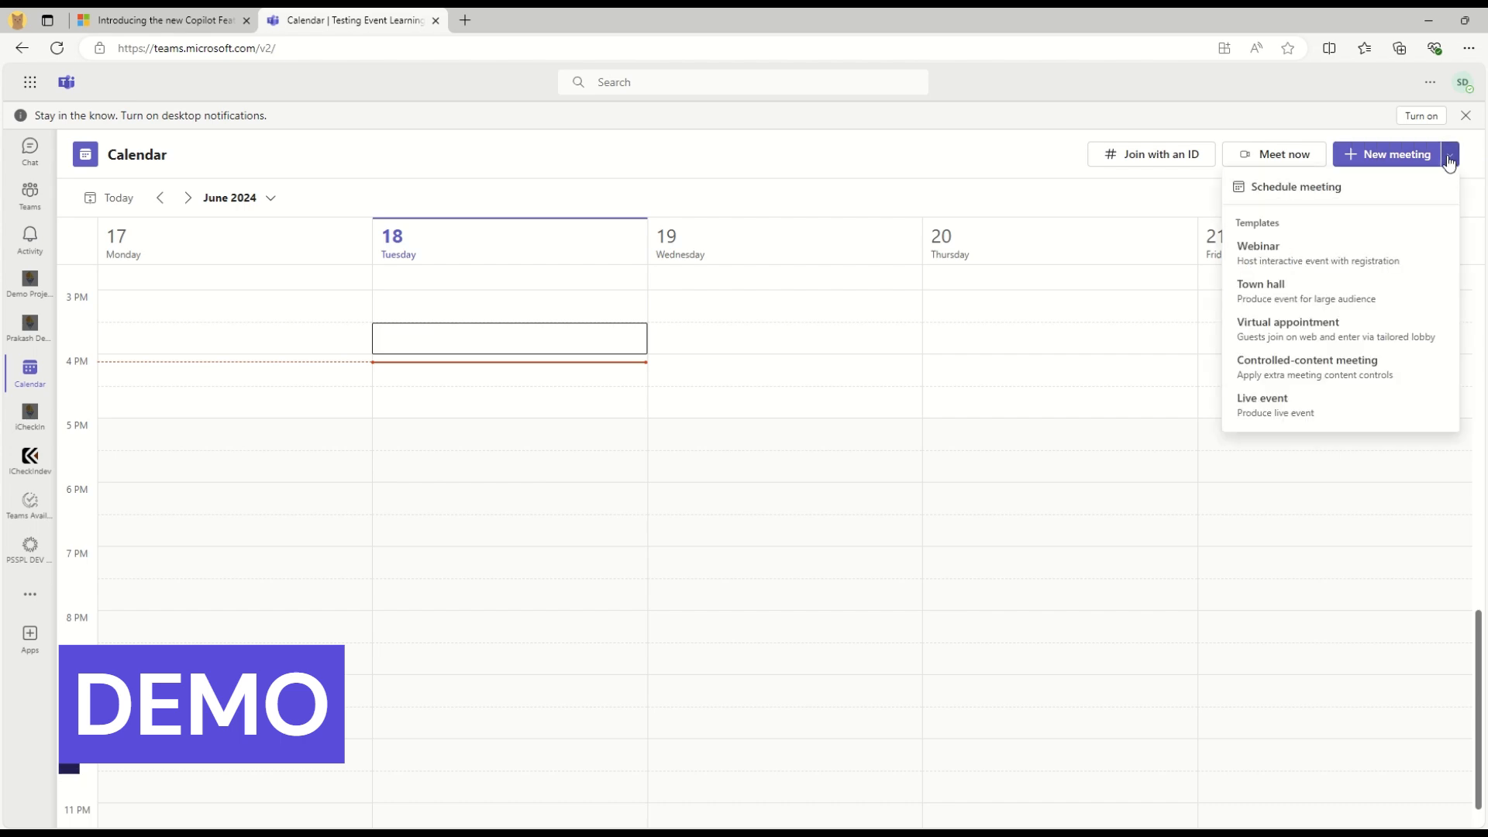
click(1286, 193)
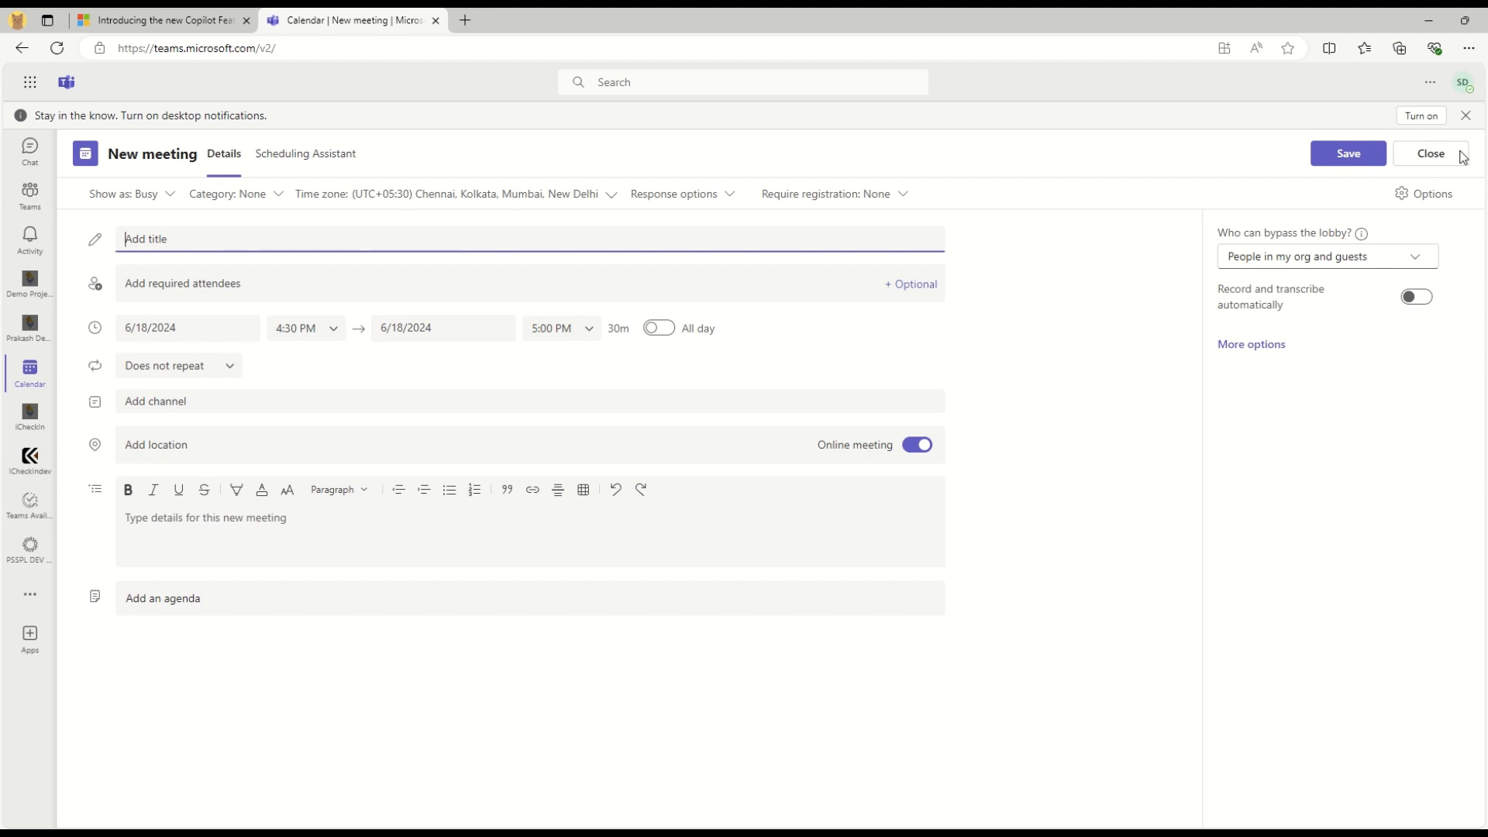
click(1431, 155)
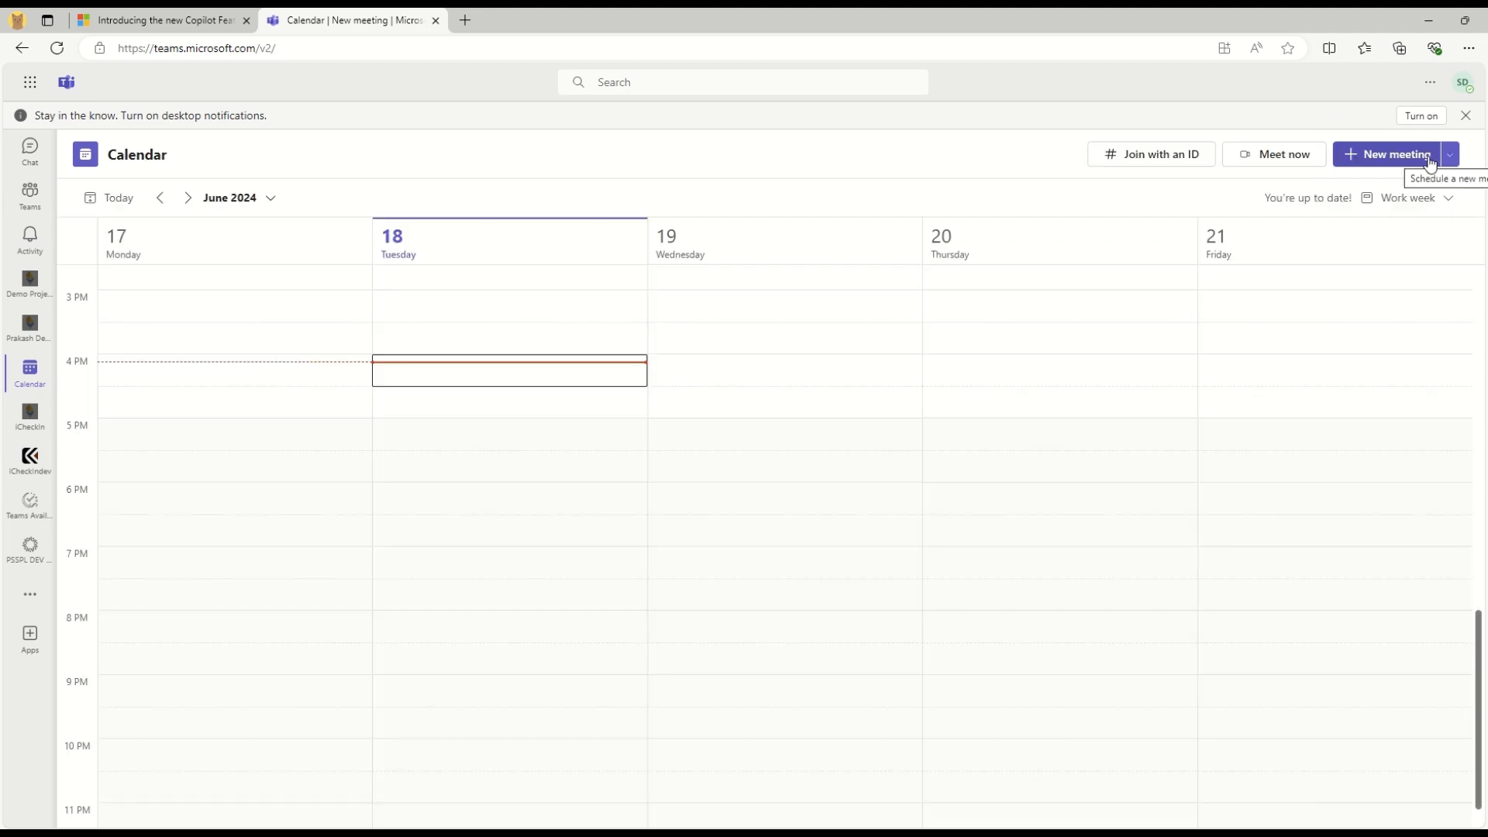
click(1450, 156)
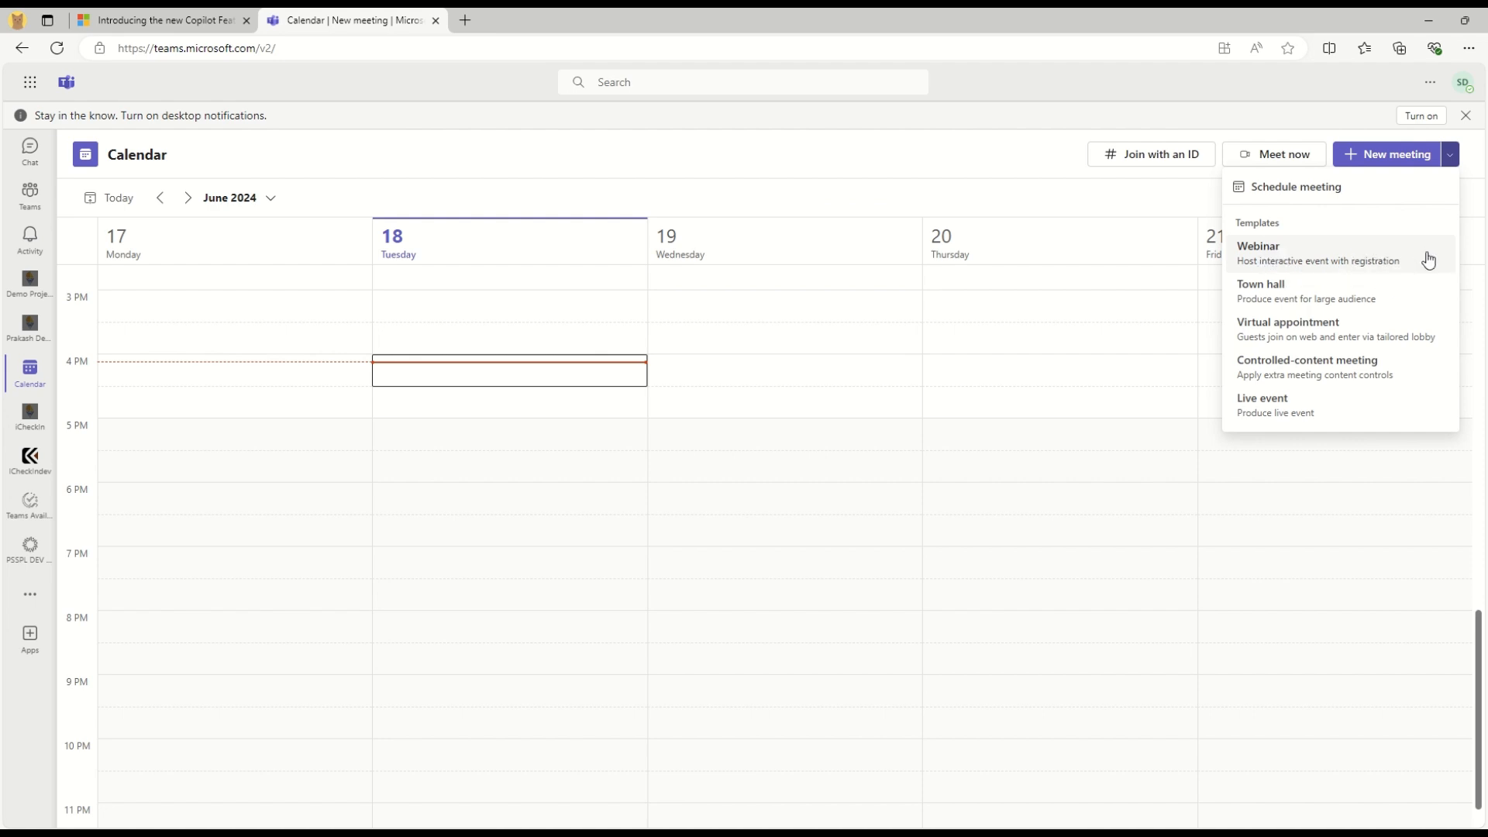
click(1299, 265)
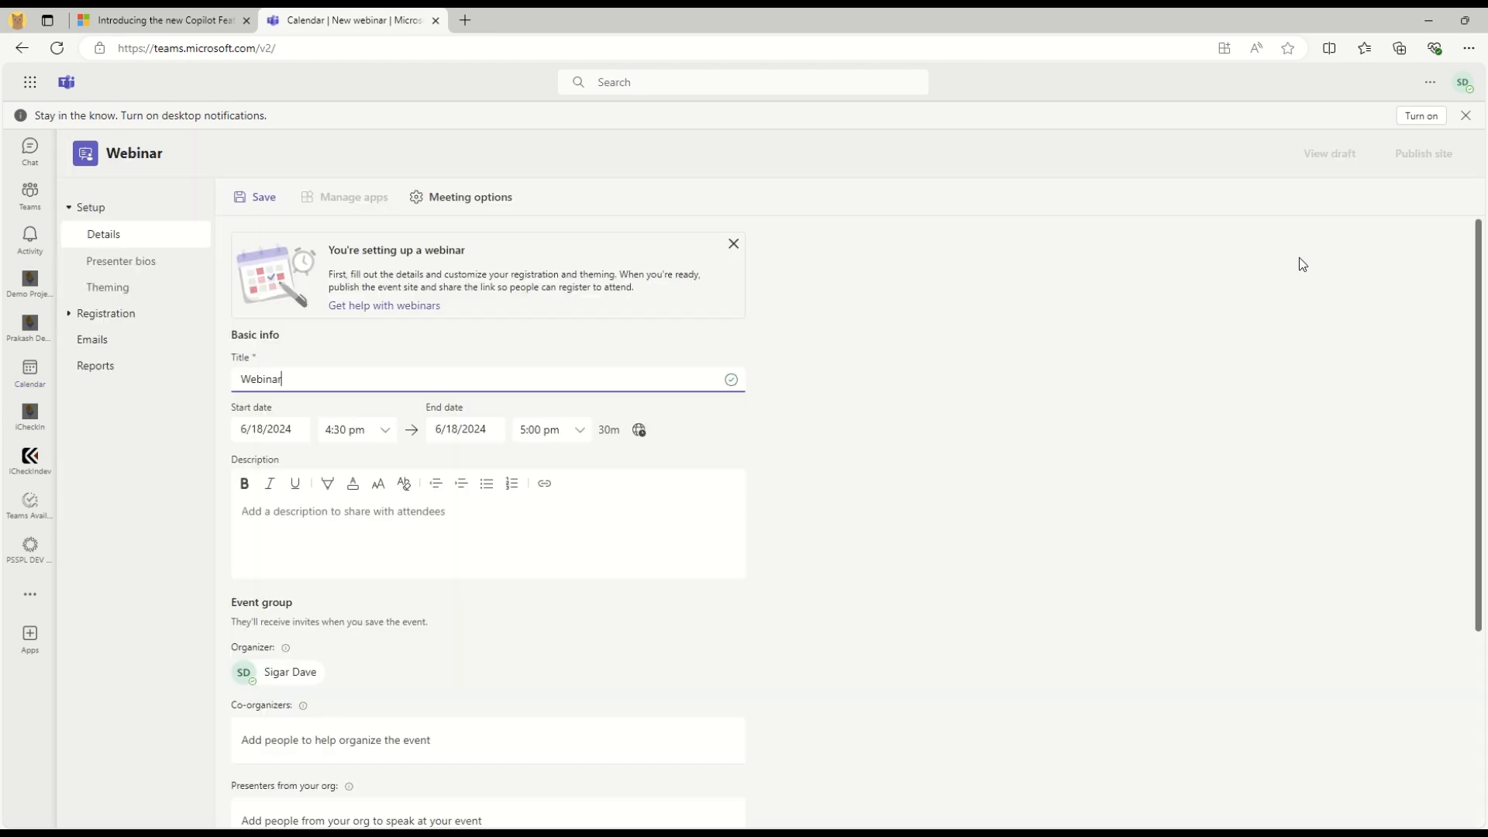
Replace the default webinar title with 'Test Webinar Event'
click(336, 249)
drag(336, 250, 474, 245)
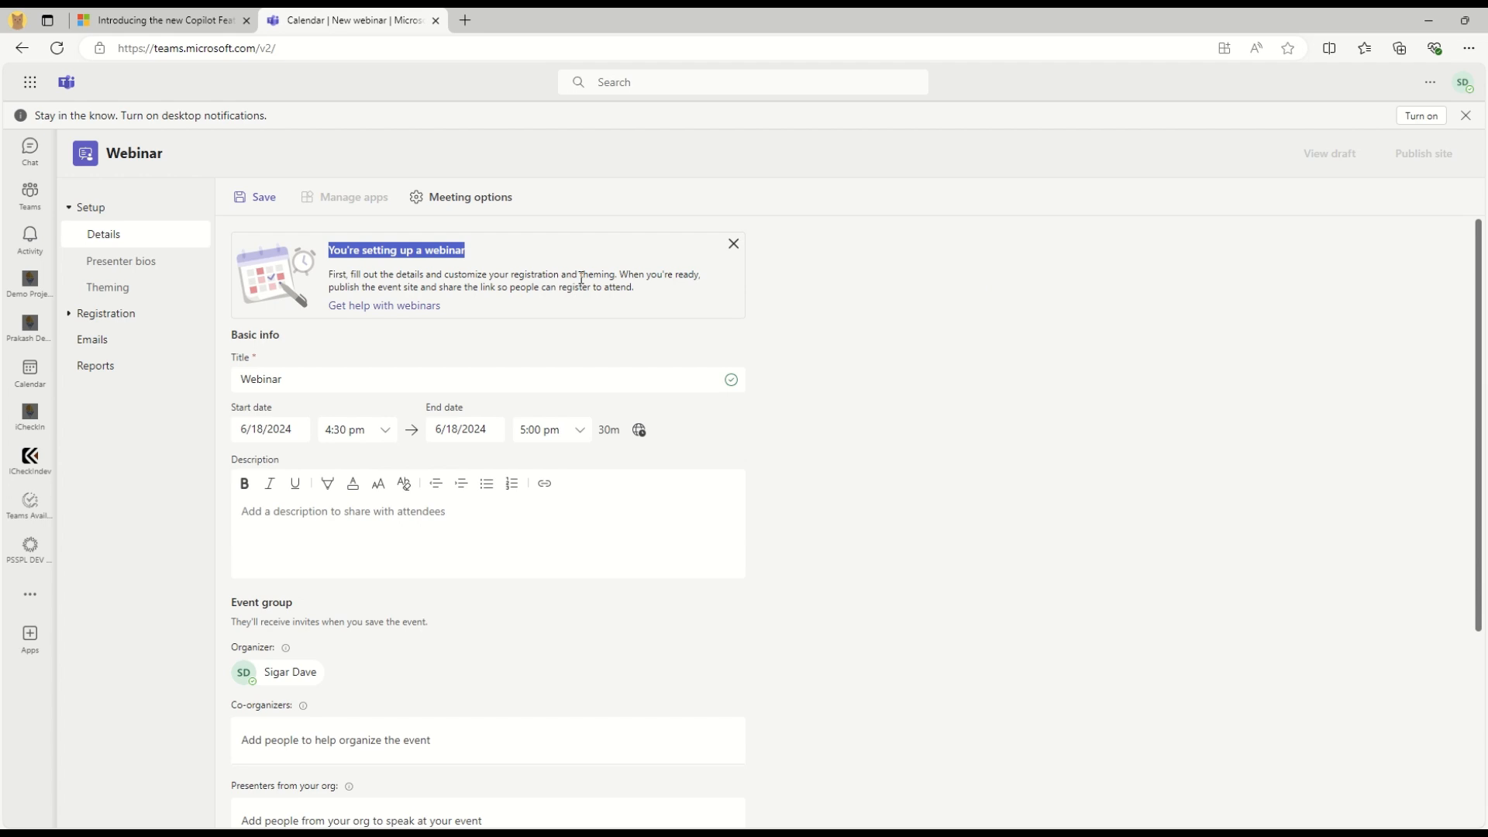
drag(616, 275, 323, 271)
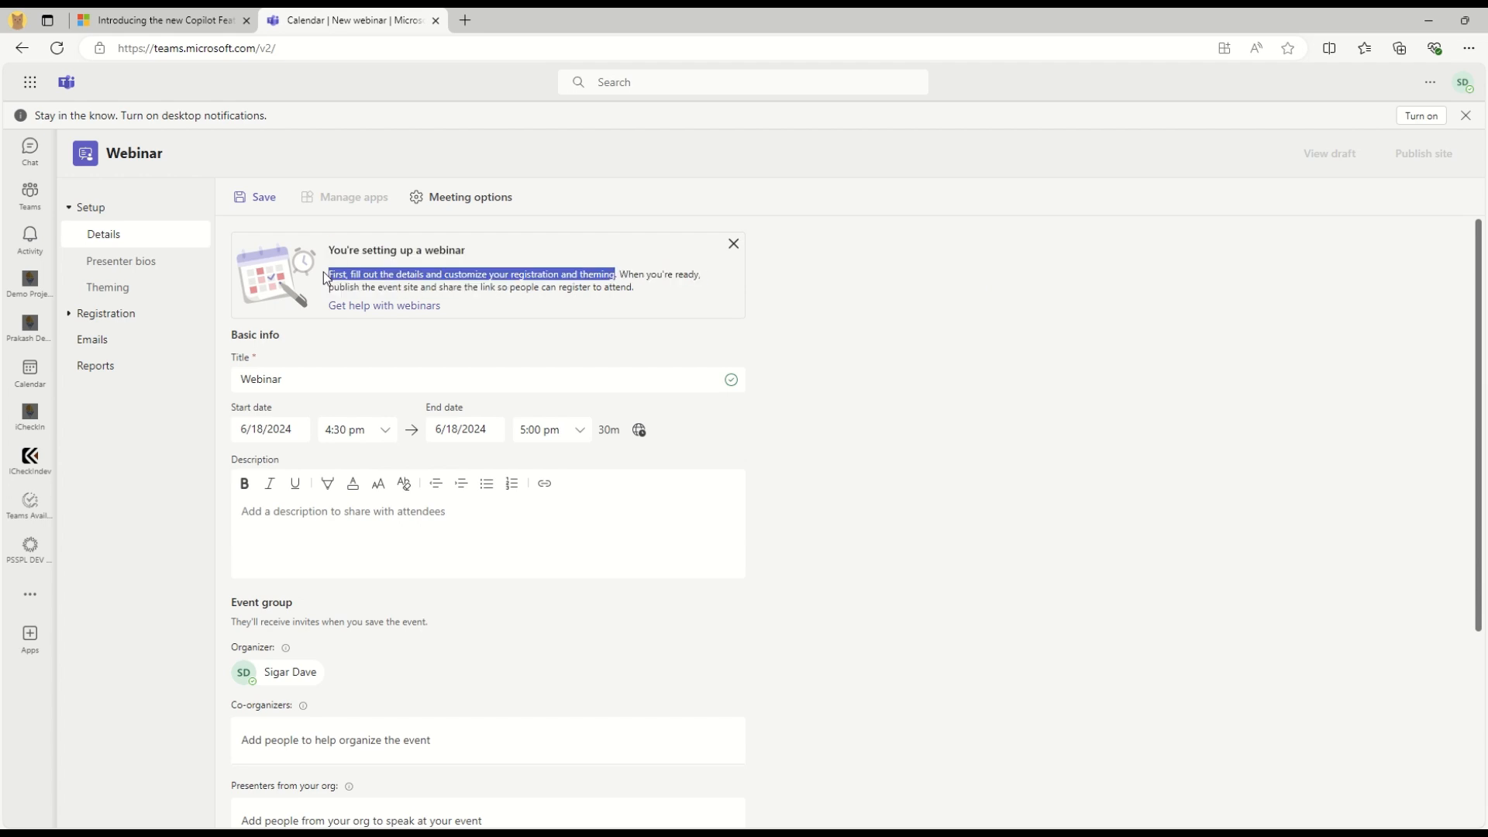
click(895, 388)
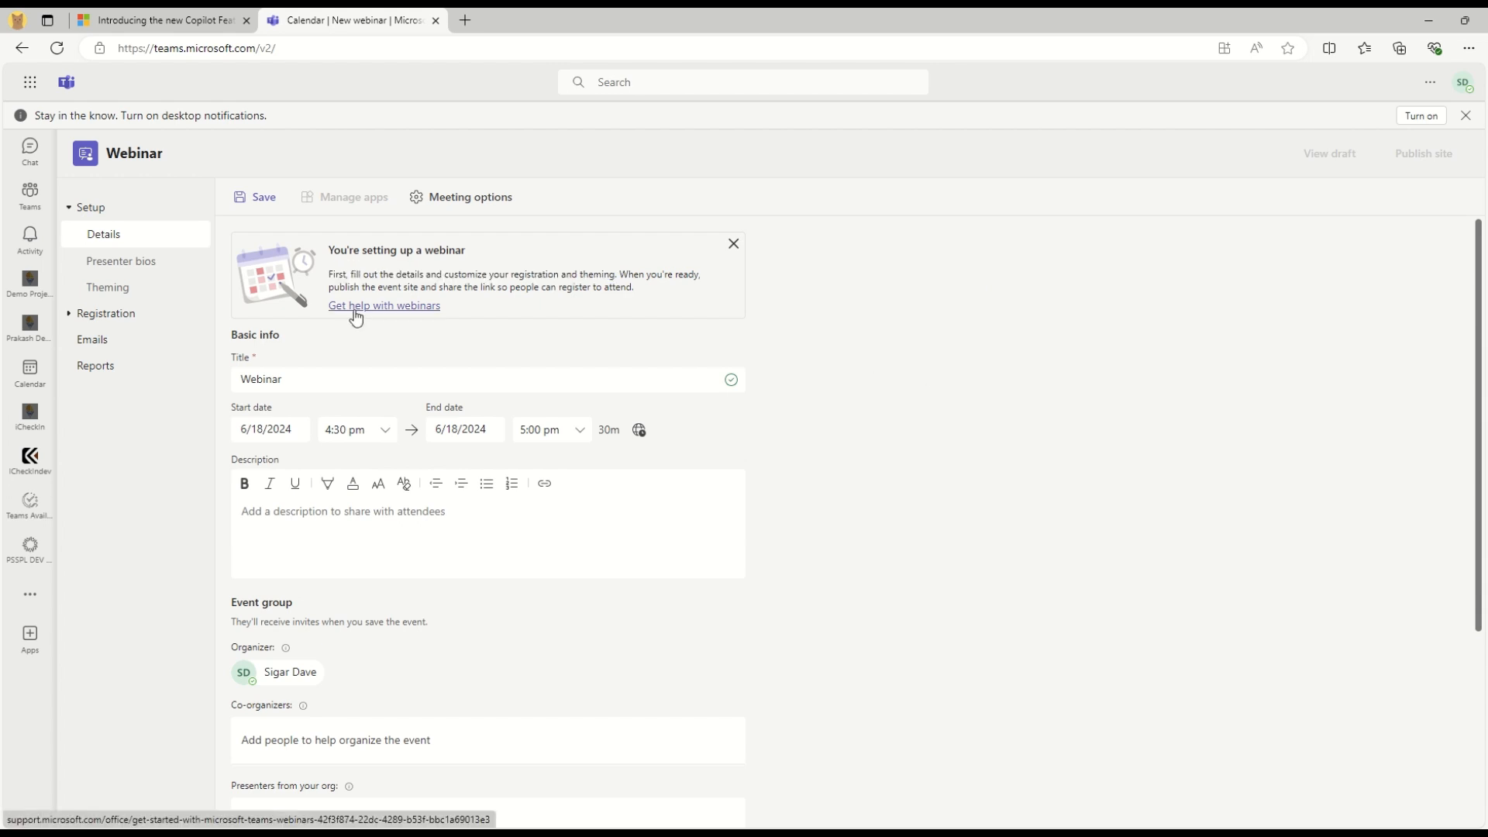
click(289, 380)
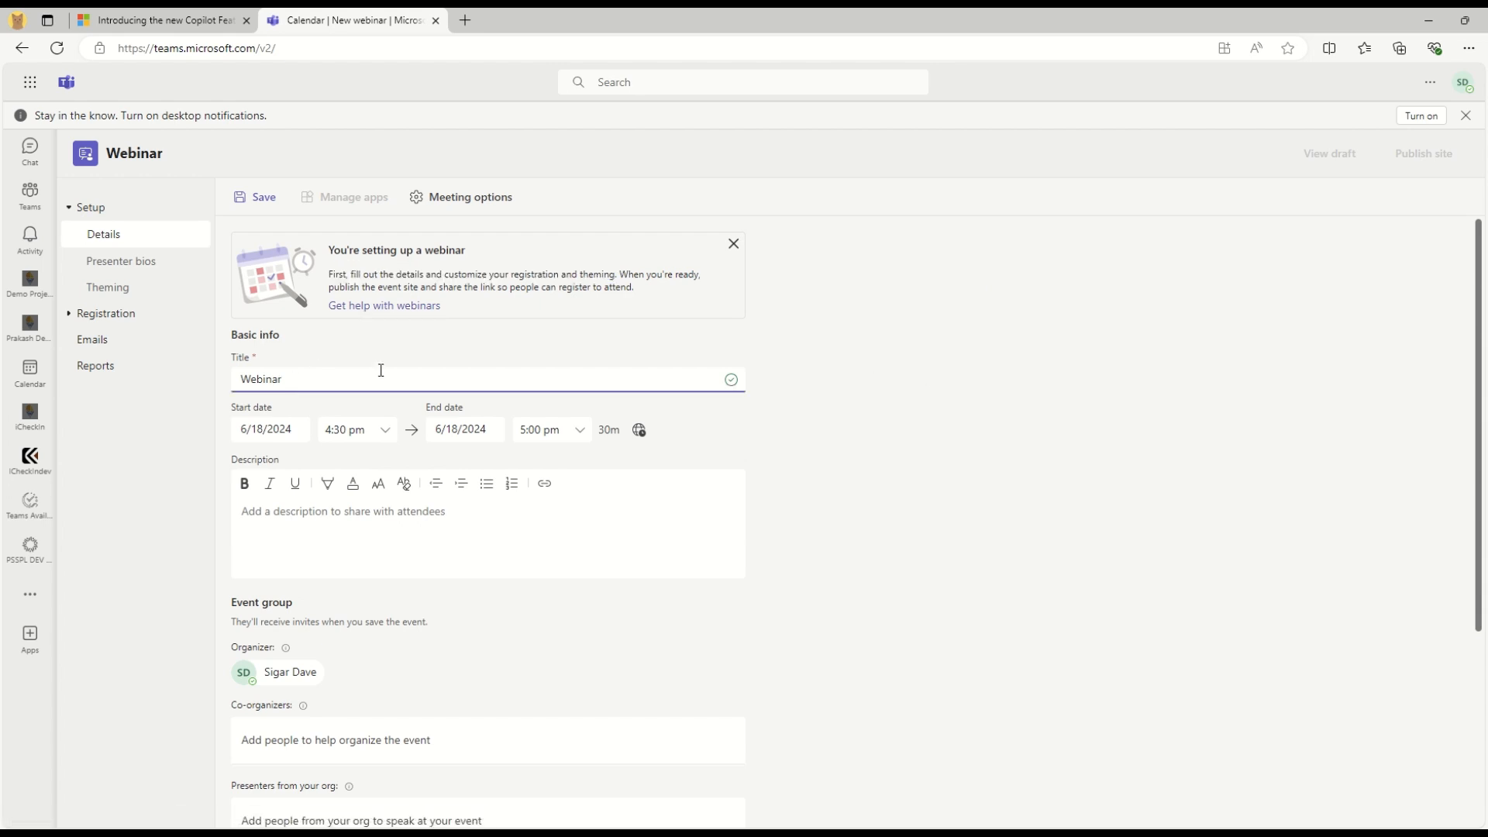
key(ctrl+a)
text(TEst)
key(BackSpace)
key(BackSpace)
key(BackSpace)
text(est Webinar Event)
Set the webinar to run from 4:15 pm to 4:30 pm
key(Tab)
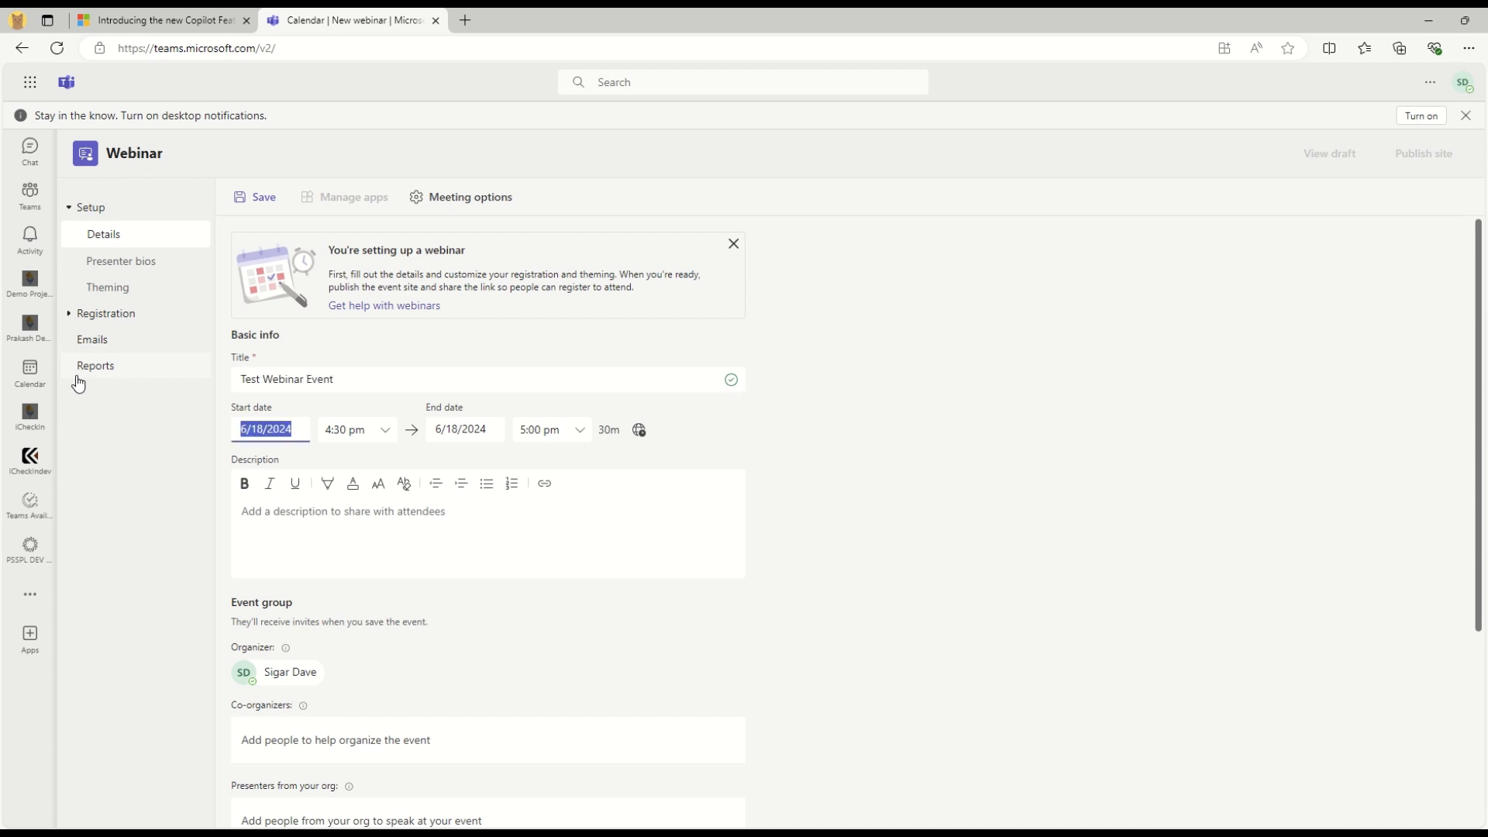
click(345, 430)
key(BackSpace)
key(BackSpace)
key(BackSpace)
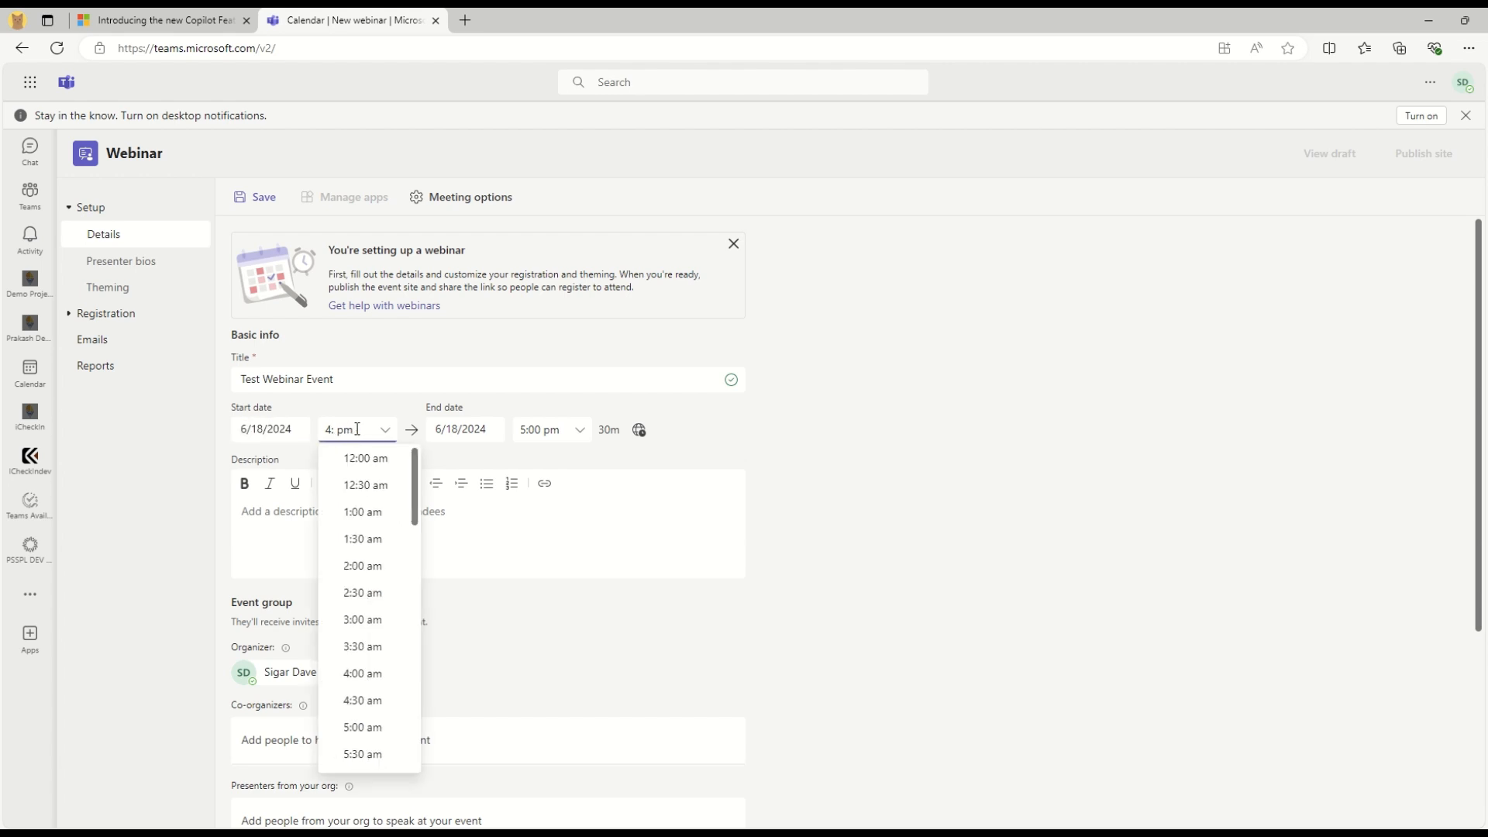
text(:10)
key(BackSpace)
text(5)
click(534, 429)
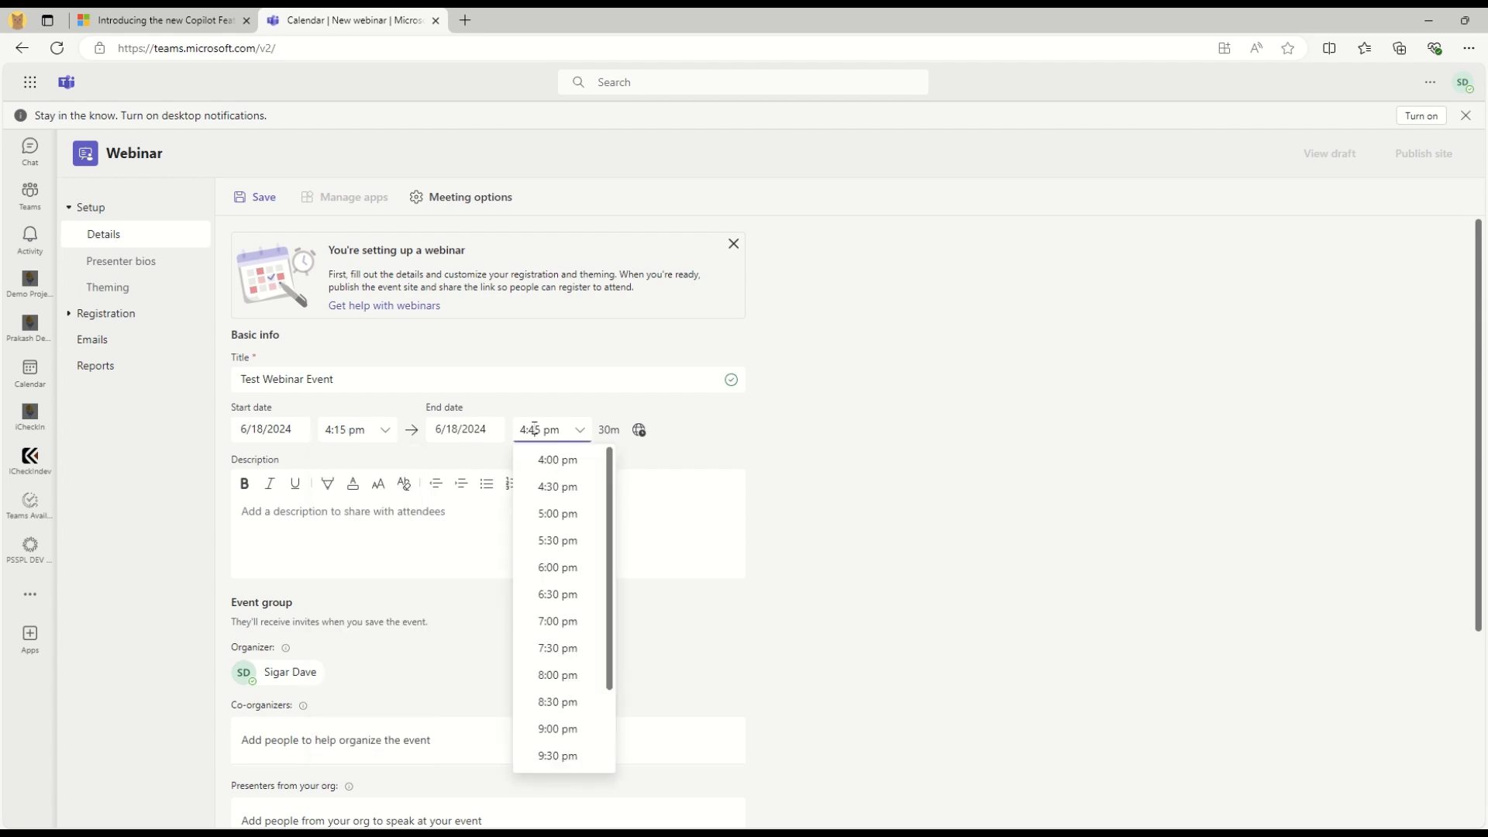
click(550, 486)
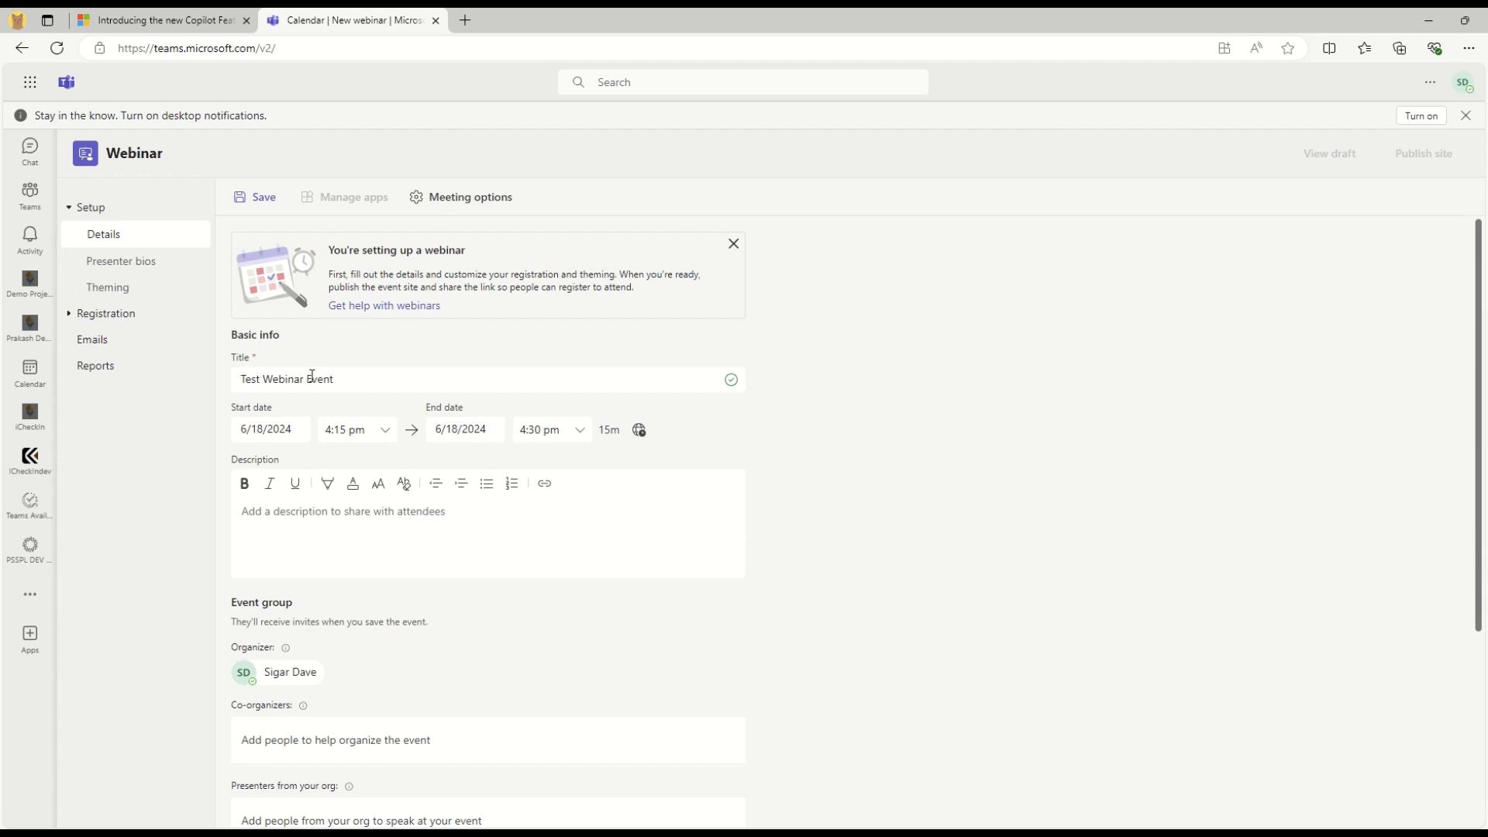
triple_click(372, 376)
key(ctrl+c)
Paste 'Test Webinar Event' into the description and make it bold
click(363, 519)
key(ctrl+v)
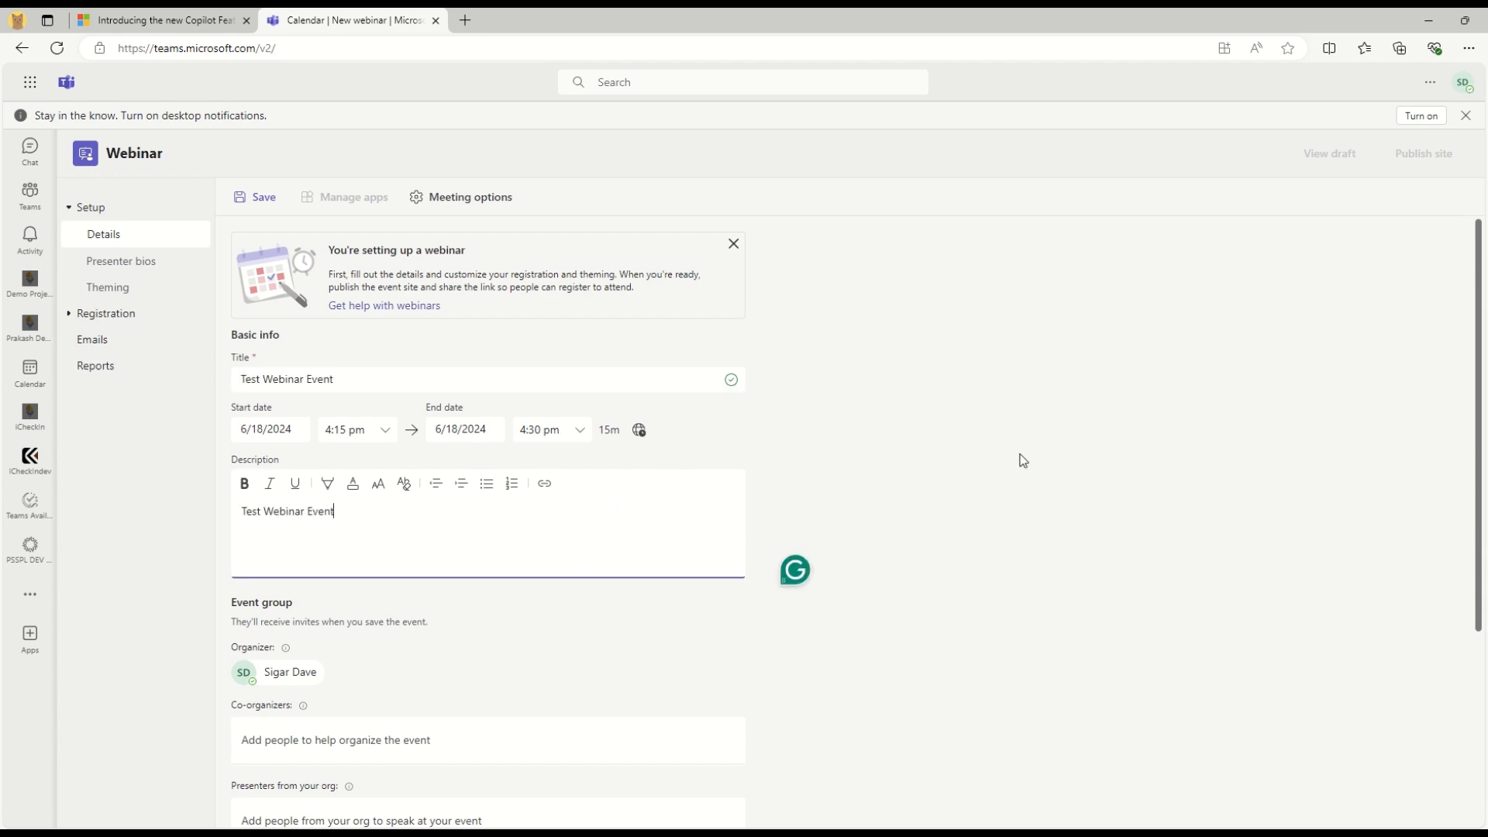
key(ctrl+a)
click(243, 486)
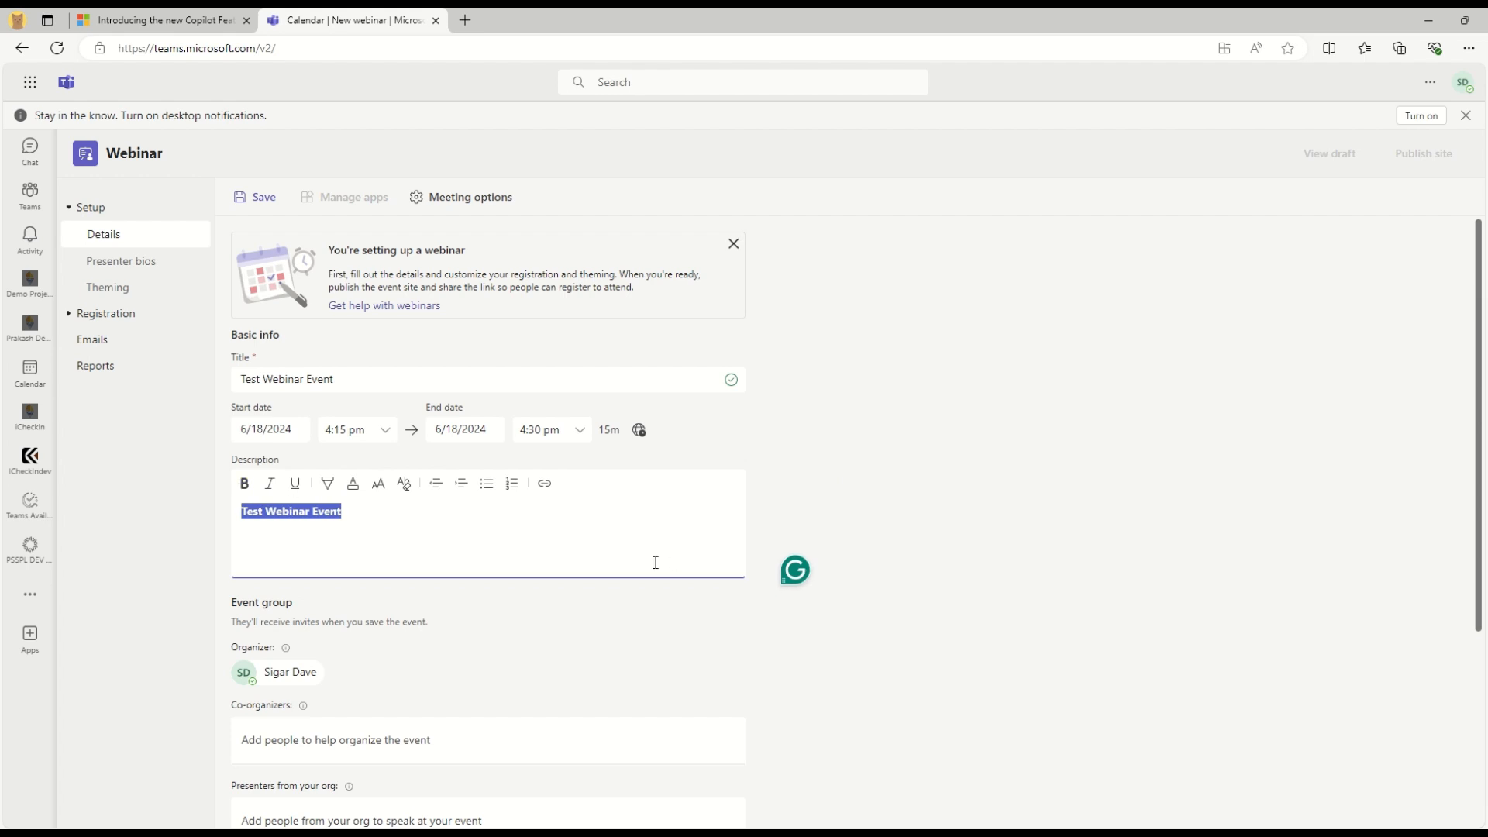
key(Right)
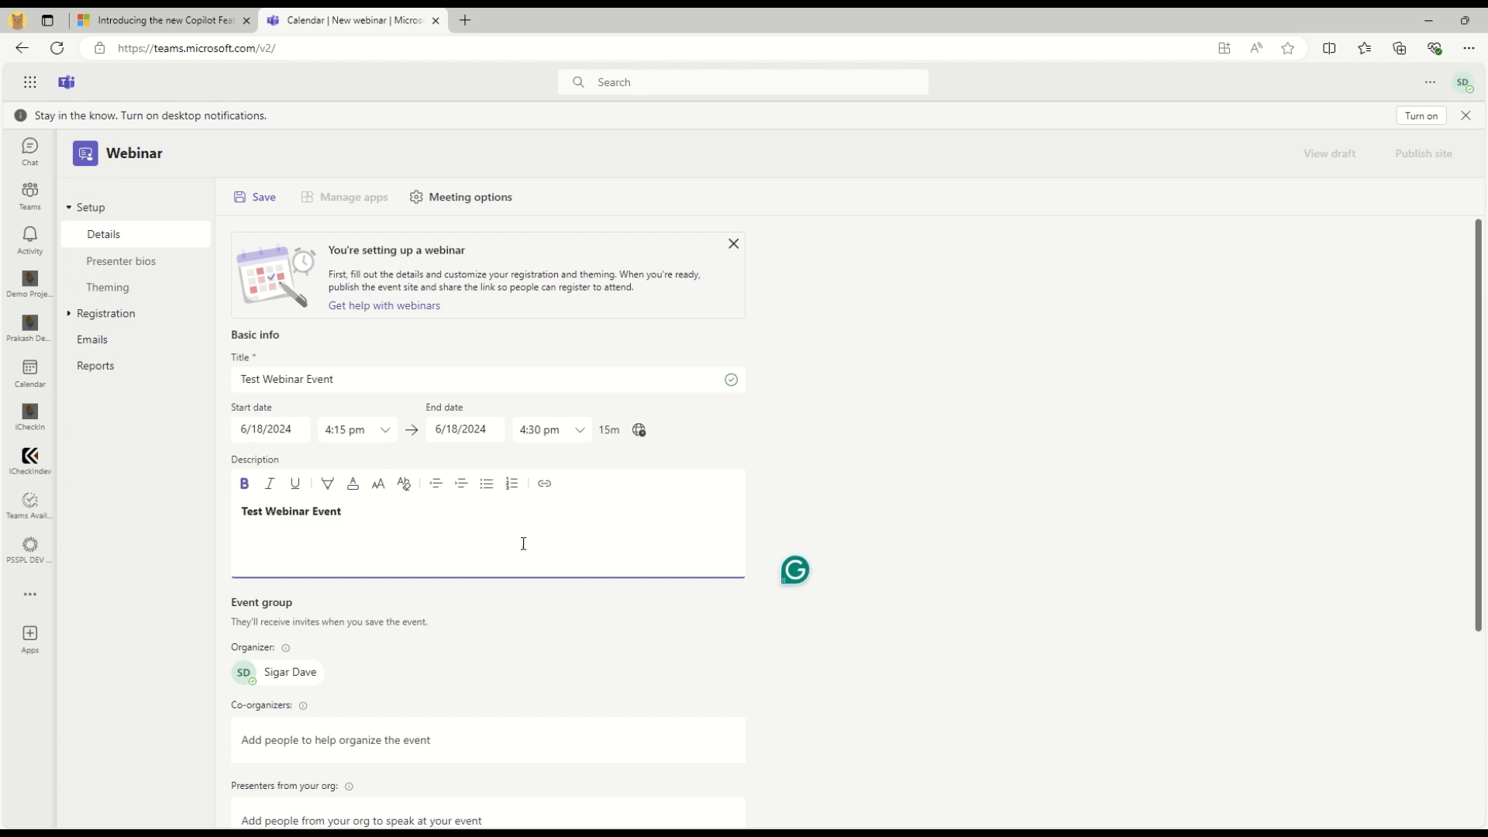
Check the Organizer and Co-organizers info, leaving co-organizers empty
scroll(947, 500, down, 1)
scroll(947, 499, down, 2)
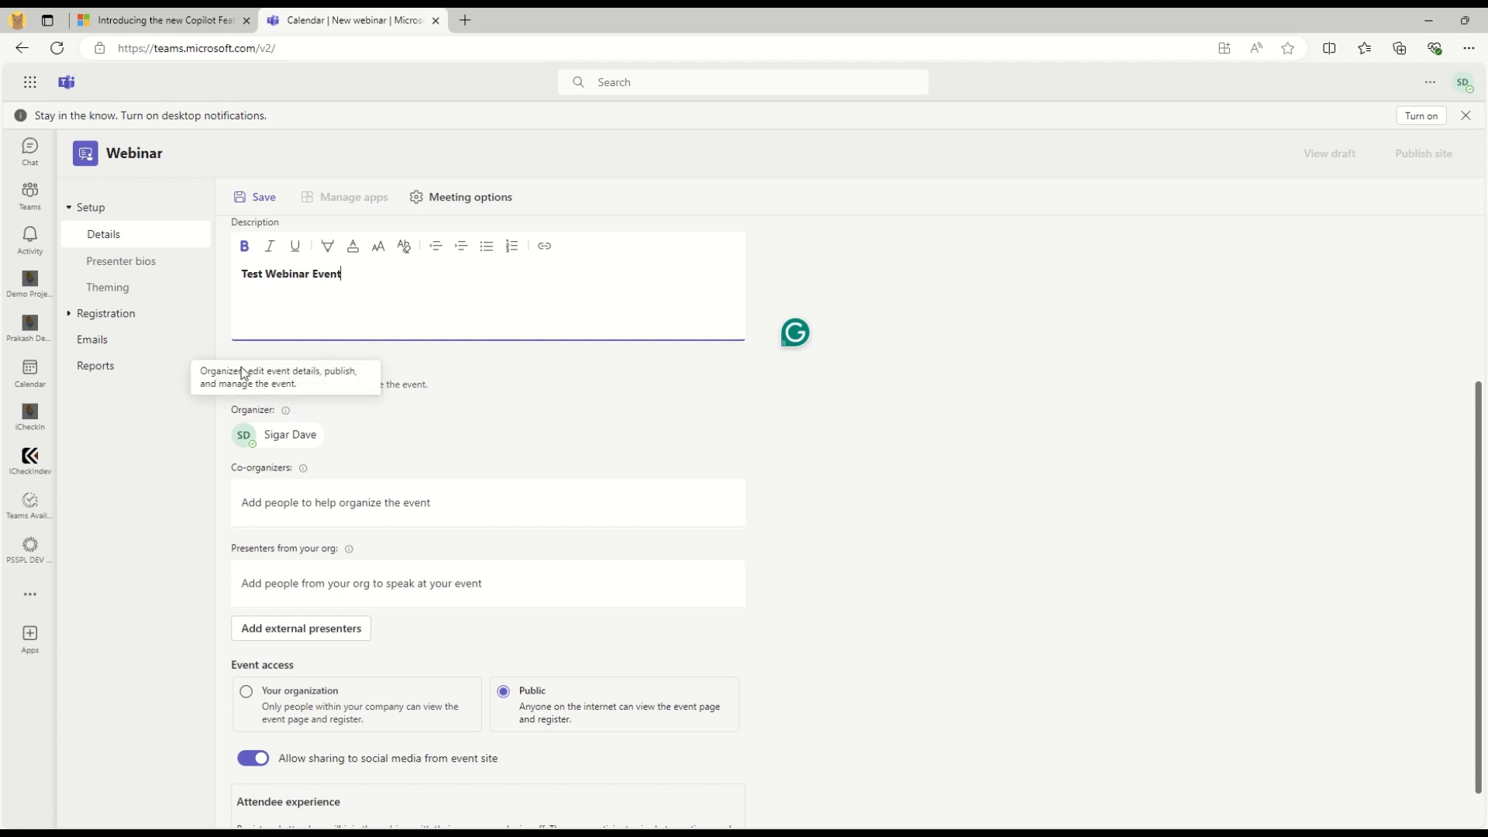
click(677, 385)
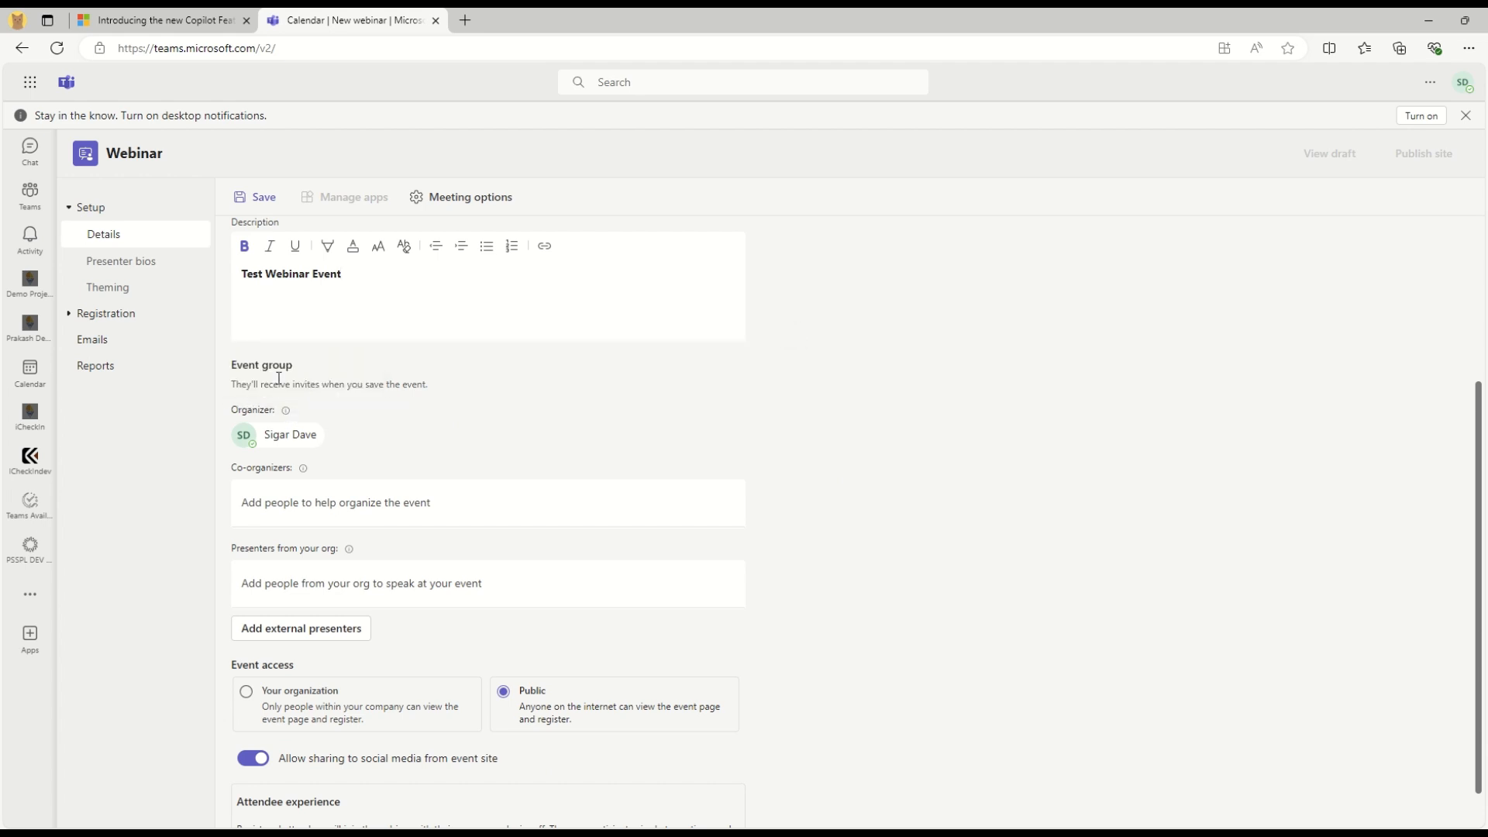
mouse_move(287, 411)
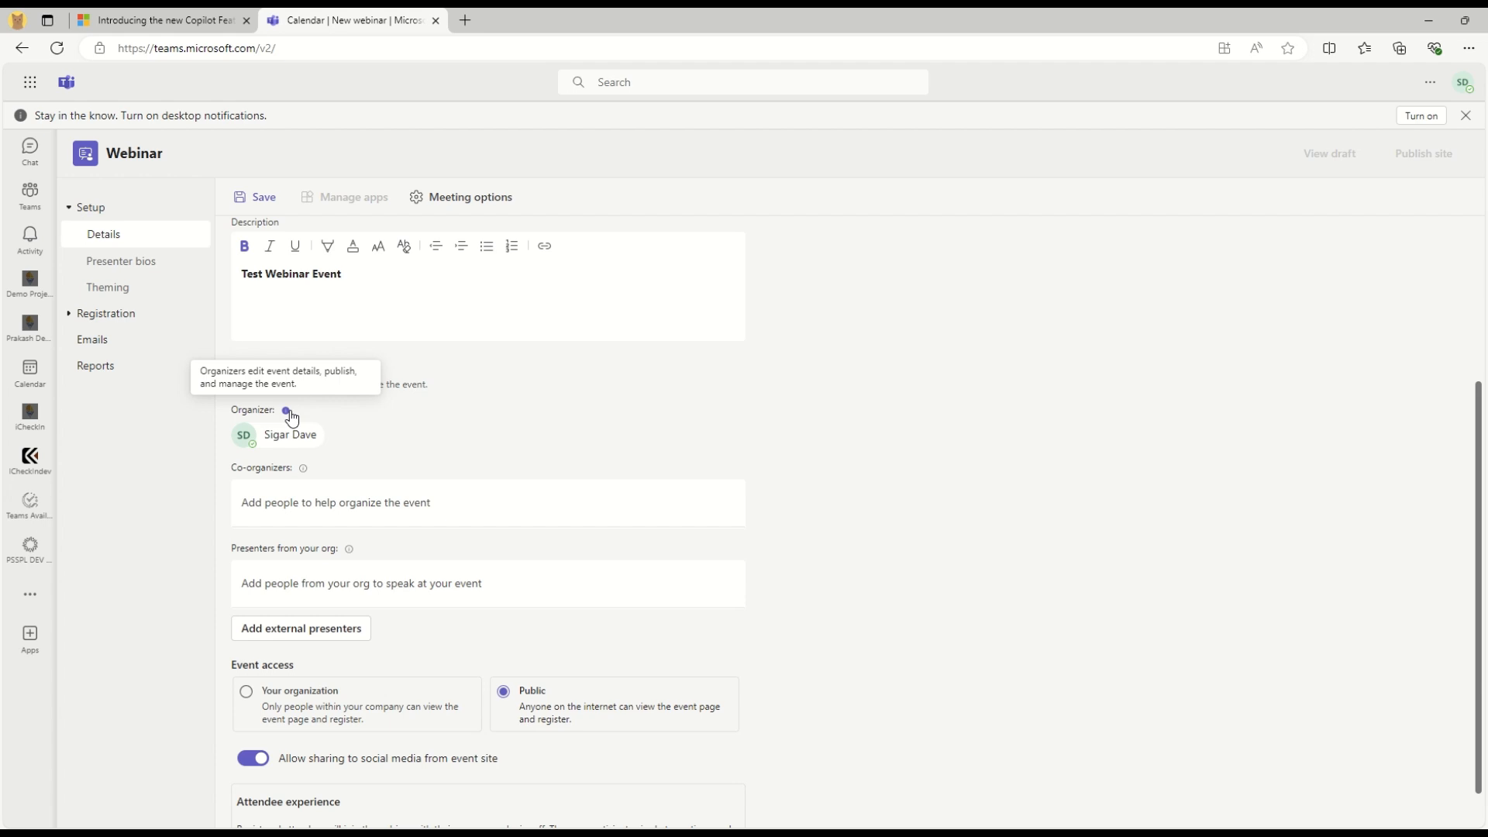
click(287, 505)
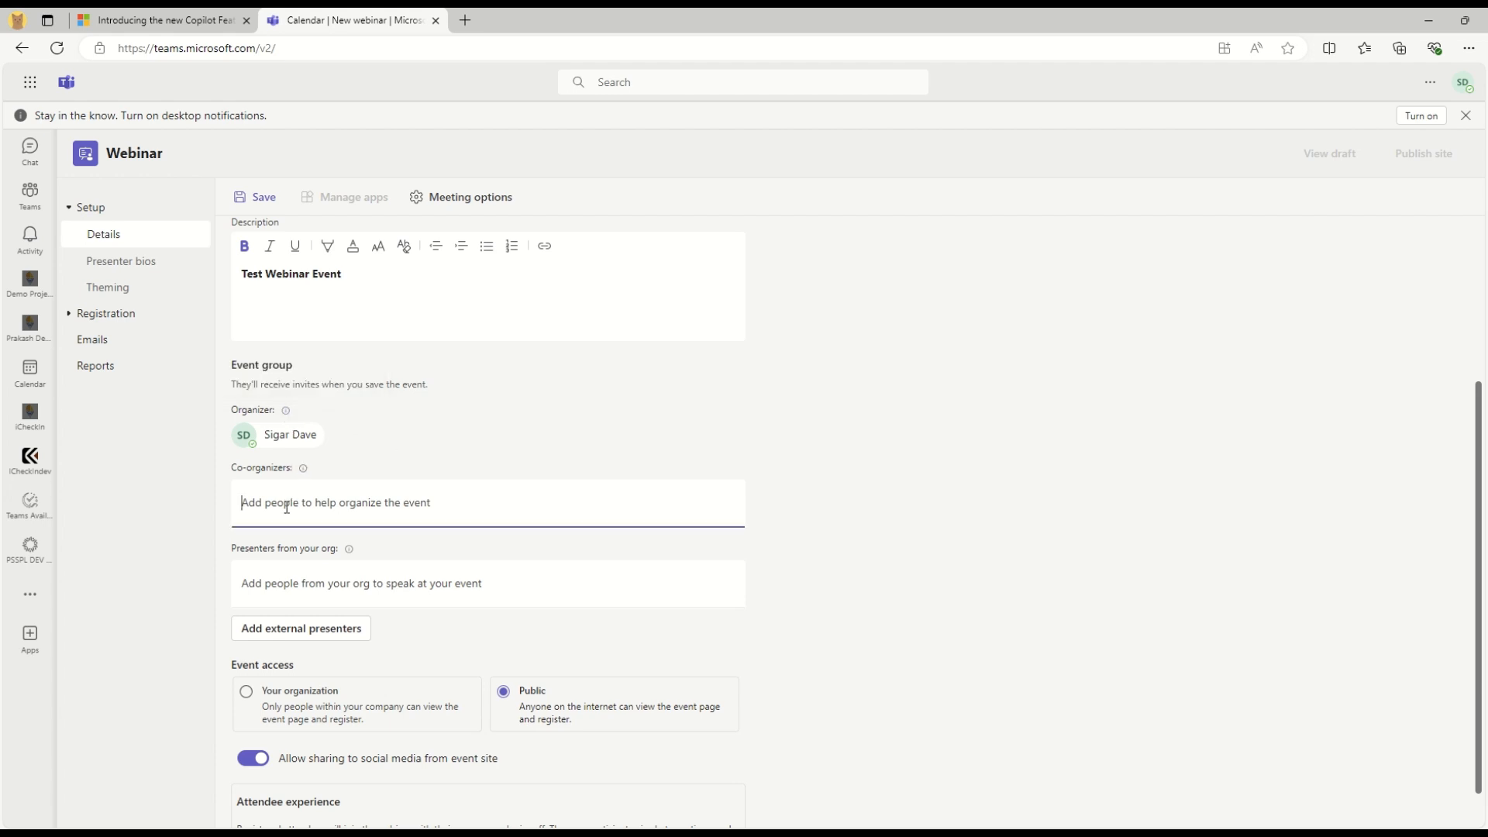
mouse_move(304, 470)
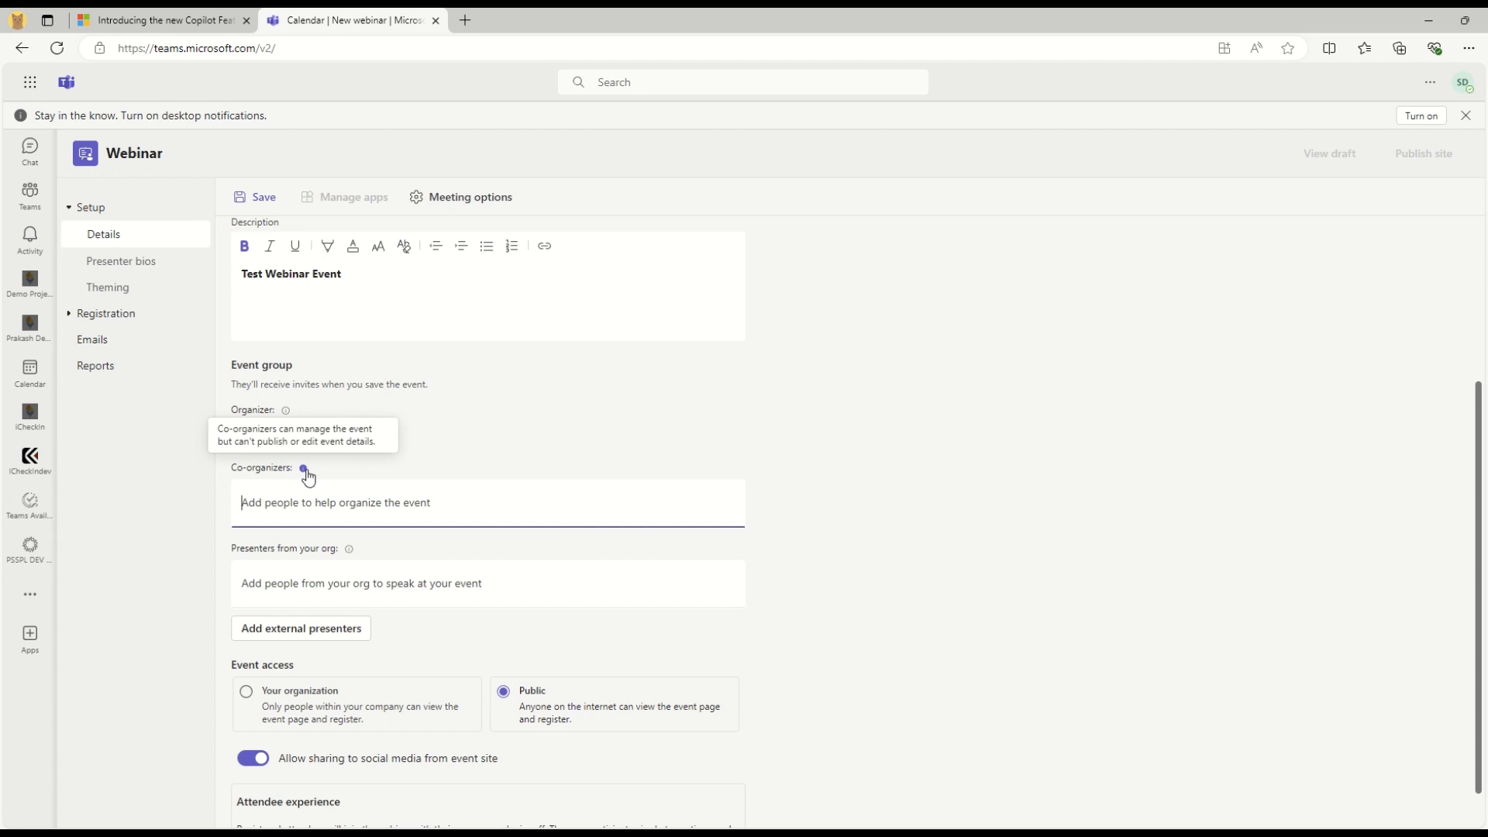
click(885, 398)
scroll(883, 406, down, 1)
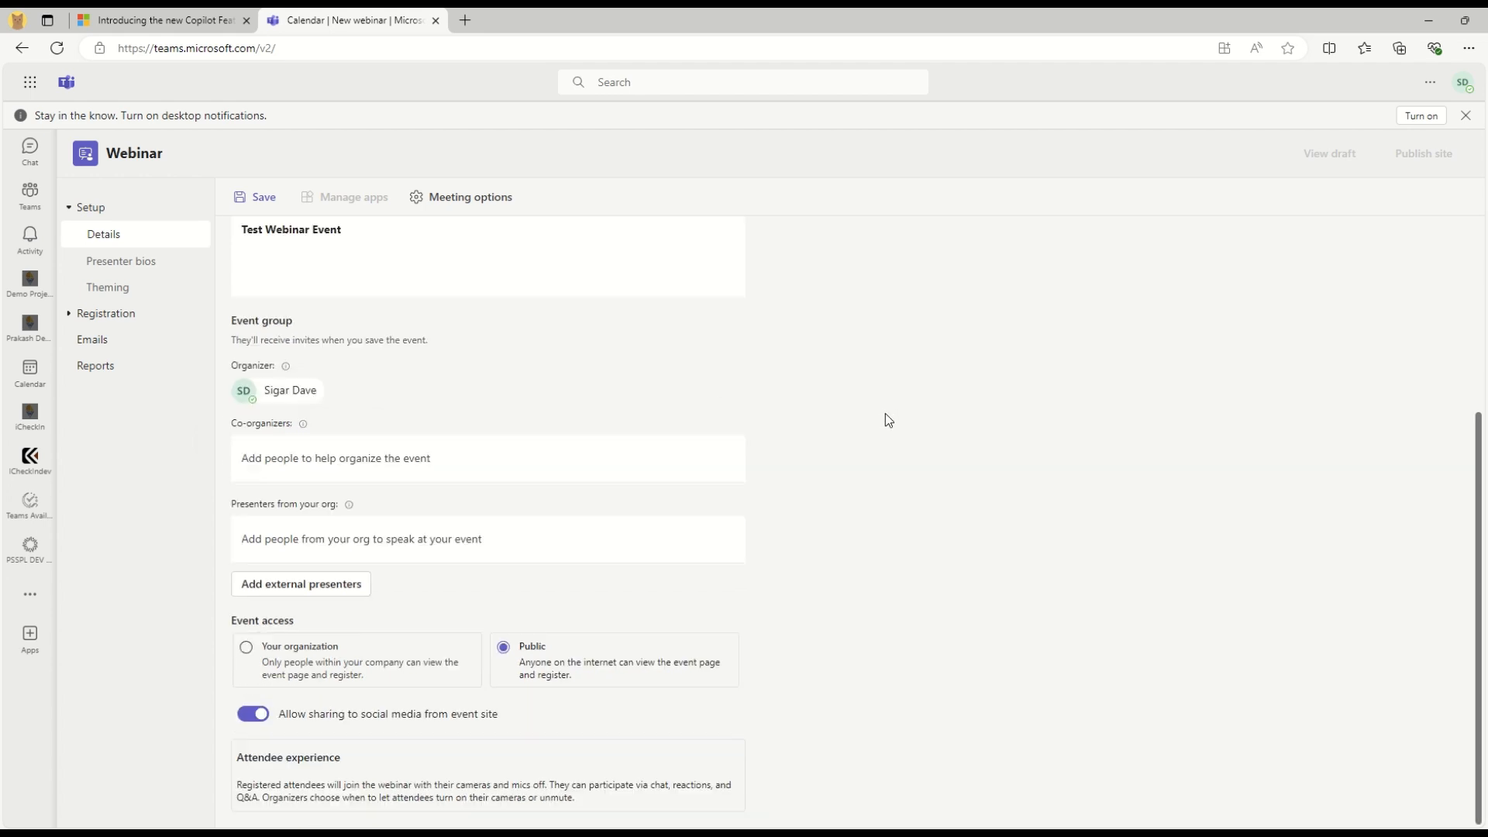
Add a colleague from the organization as a webinar presenter
mouse_move(348, 507)
click(343, 539)
text(s)
key(BackSpace)
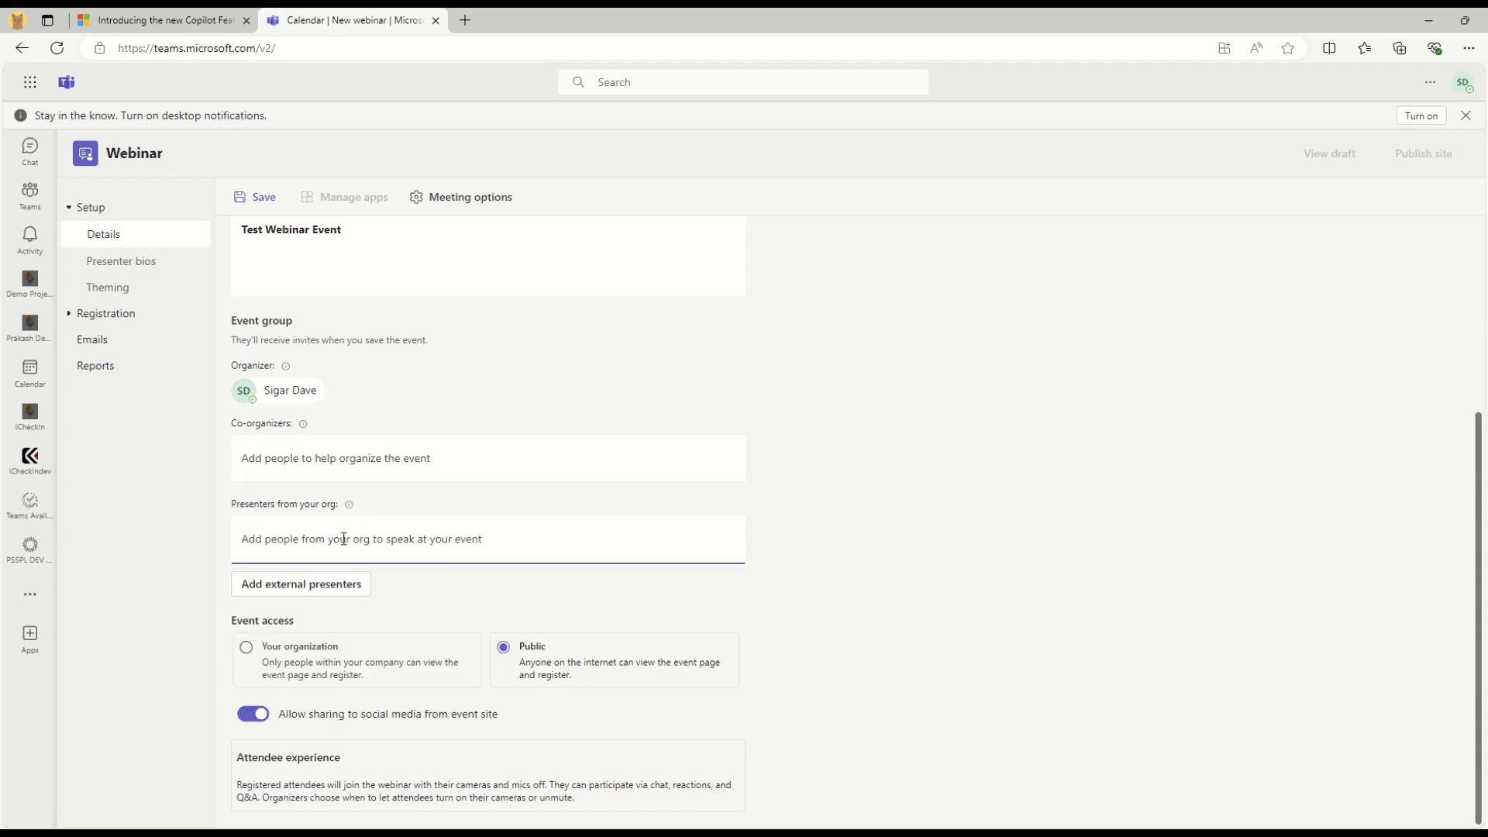
text(YGR)
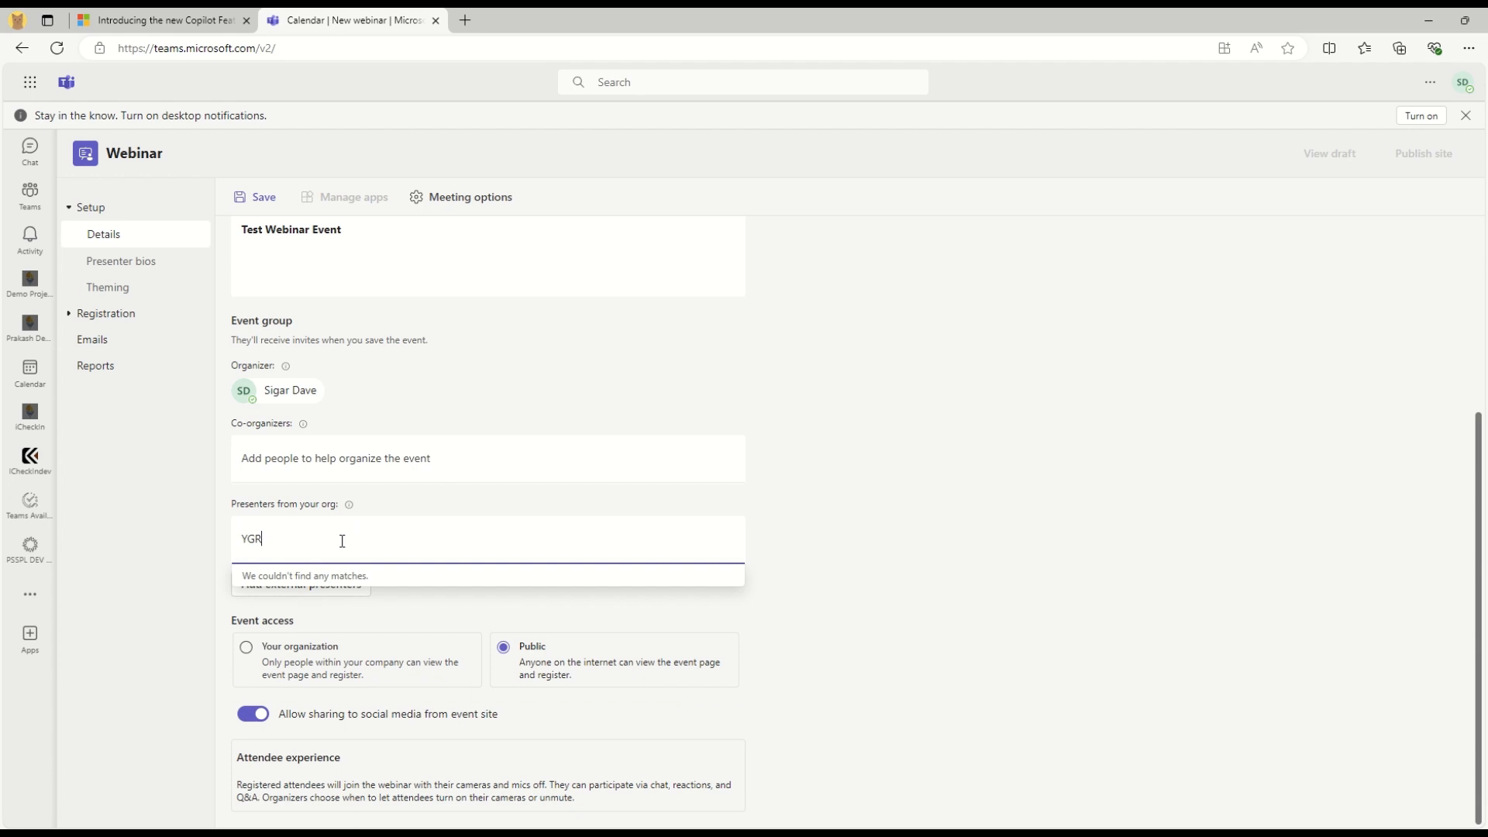
key(BackSpace)
key(BackSpace)
key(BackSpace)
text(sig)
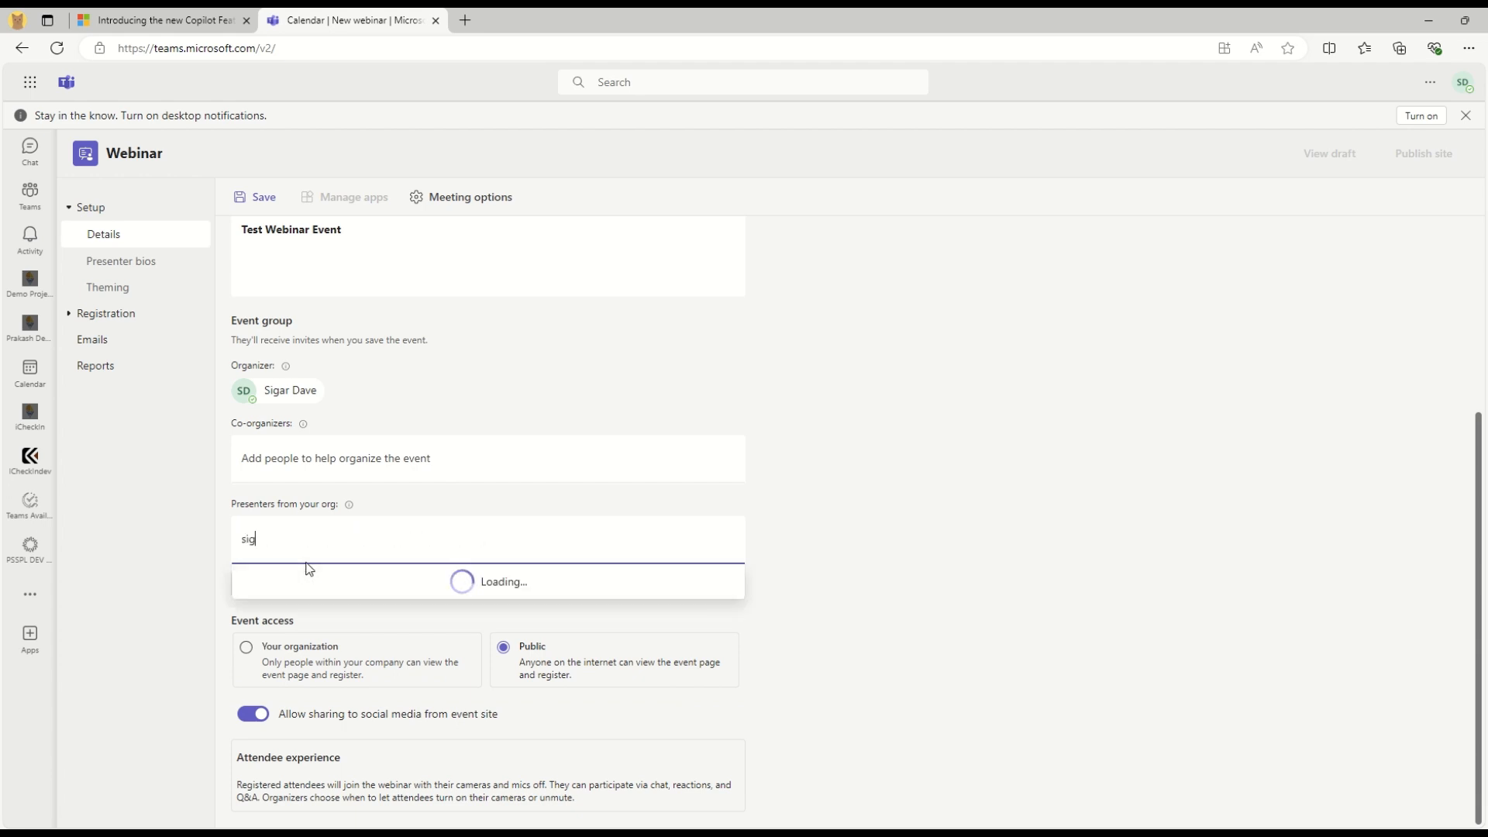
text(ar)
click(311, 587)
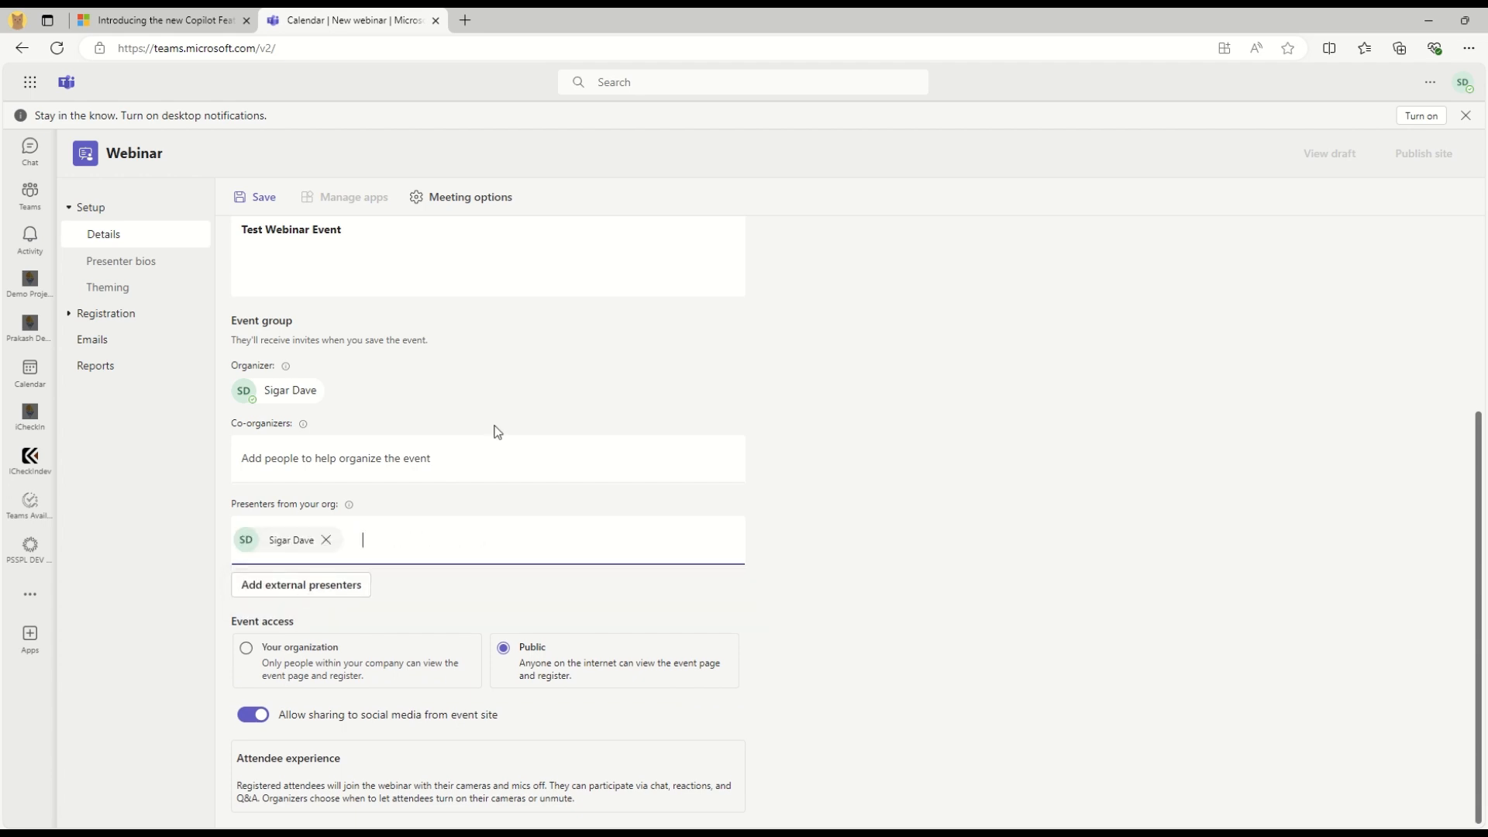
Add an external presenter by their e-mail address
click(313, 596)
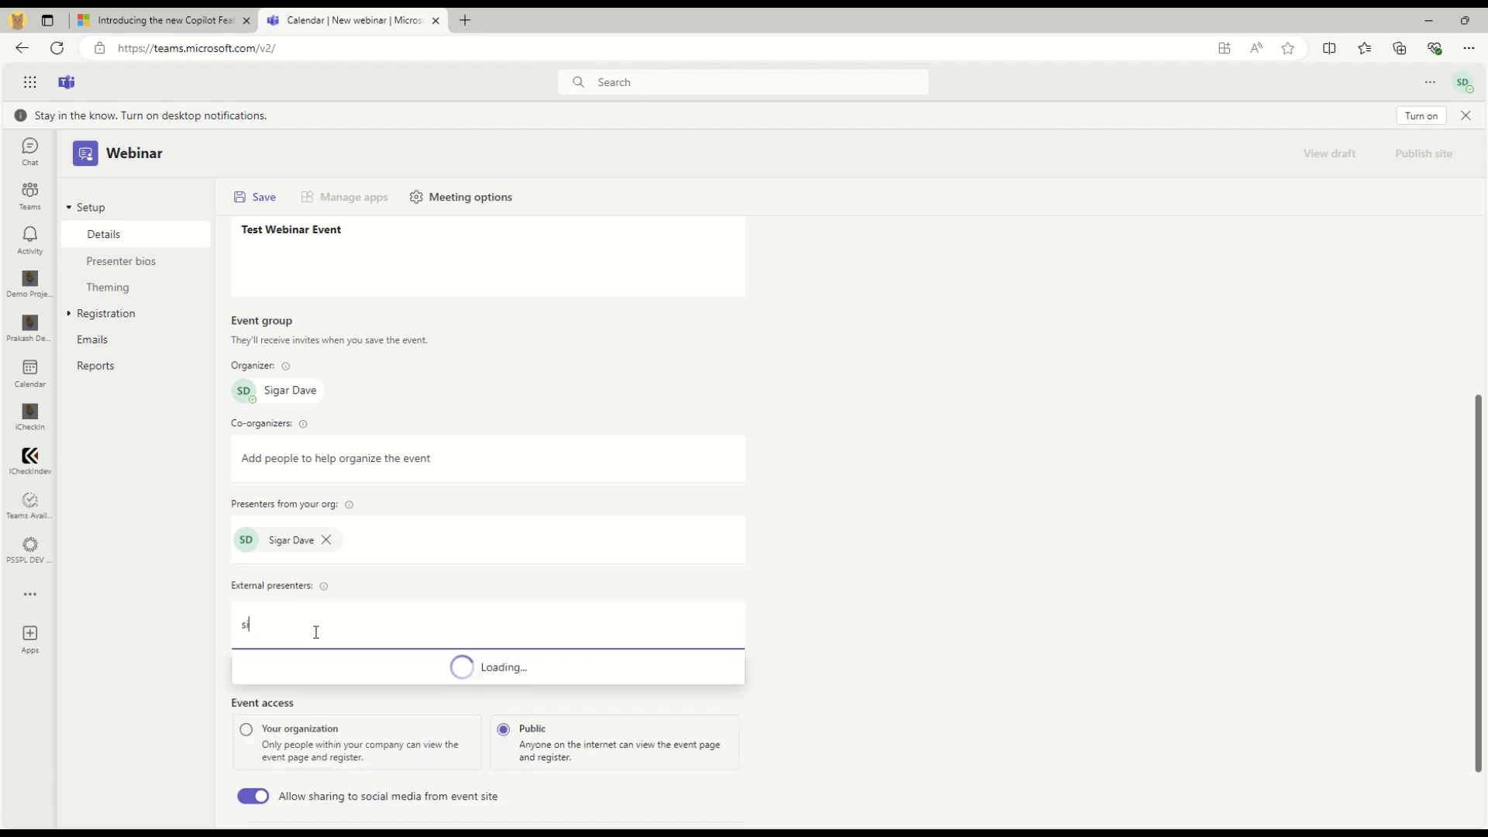
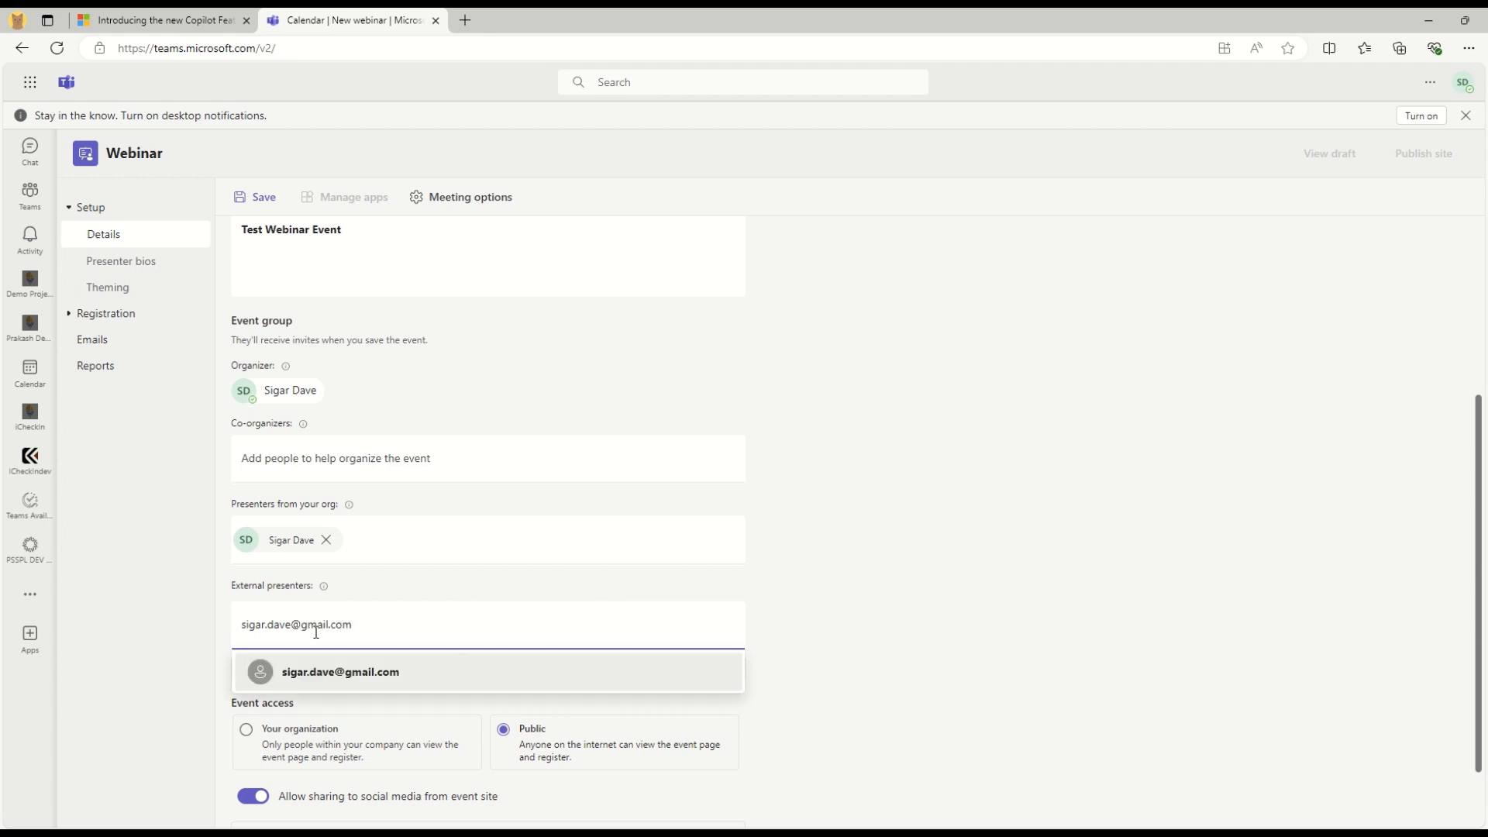
click(383, 669)
click(908, 553)
drag(497, 667, 819, 670)
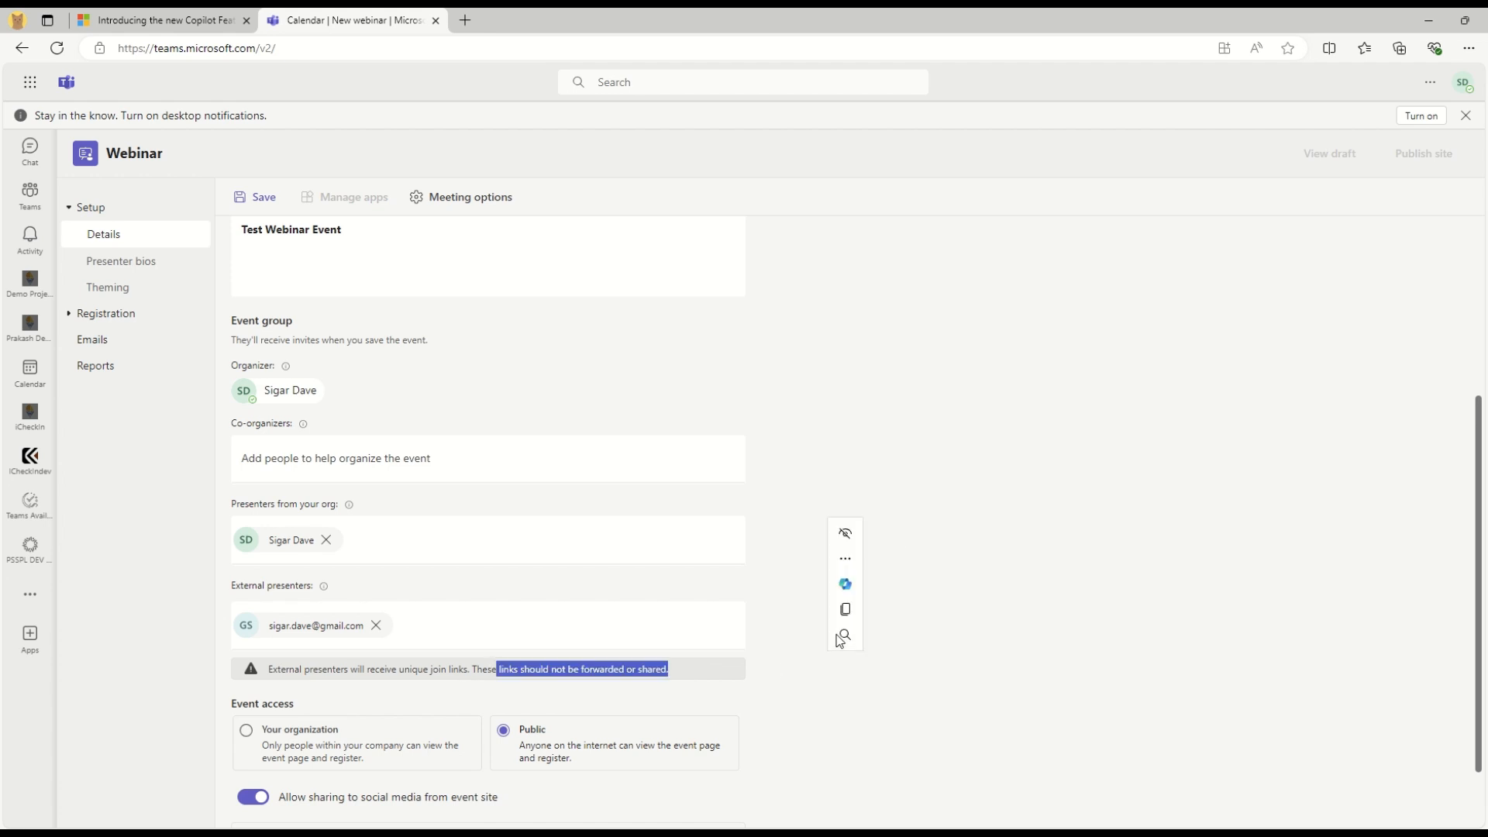
click(870, 461)
scroll(870, 462, down, 1)
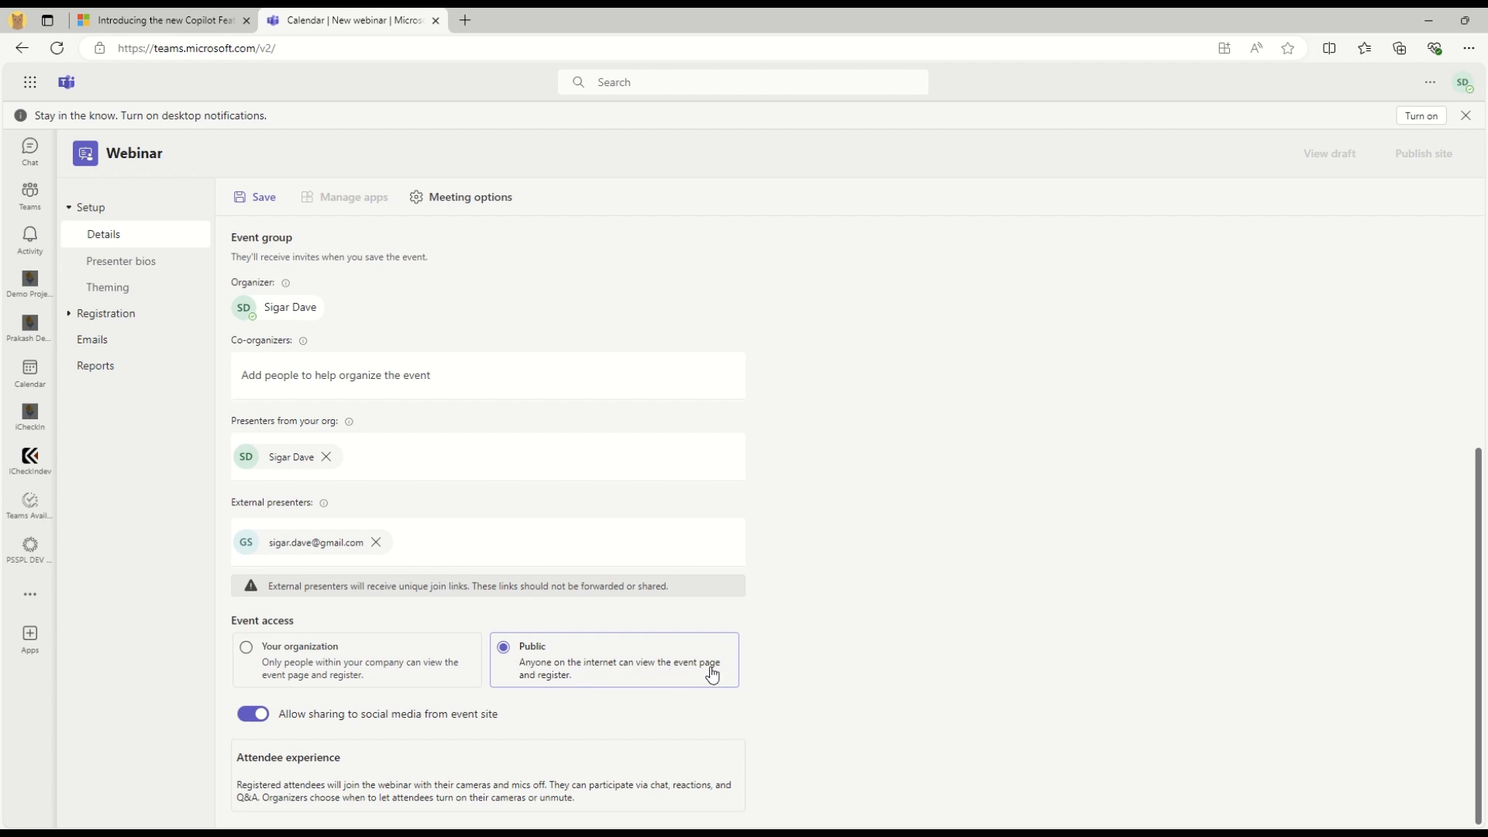
click(408, 675)
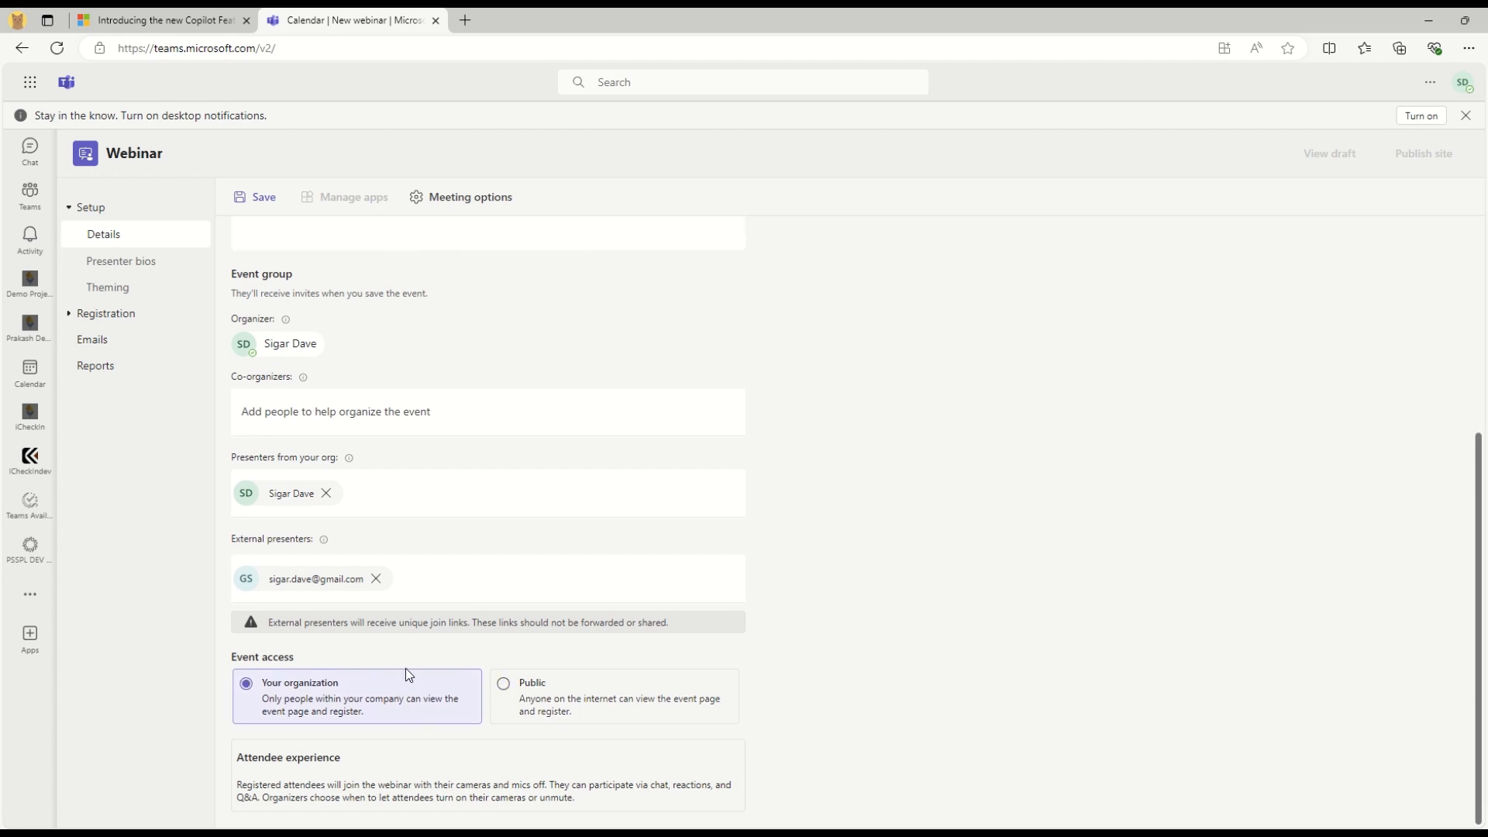
click(555, 716)
scroll(856, 574, down, 1)
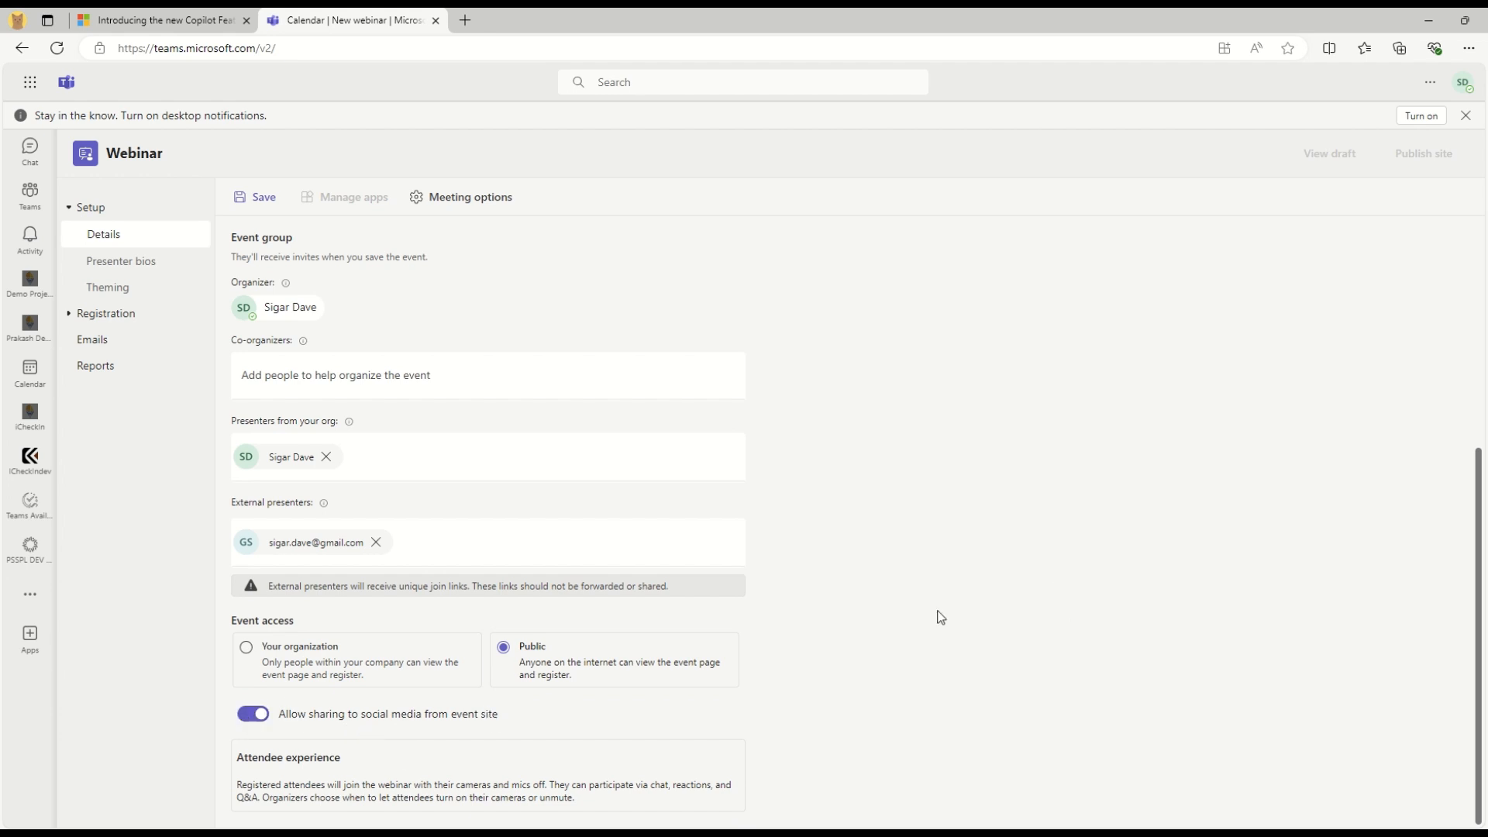
drag(248, 785, 620, 804)
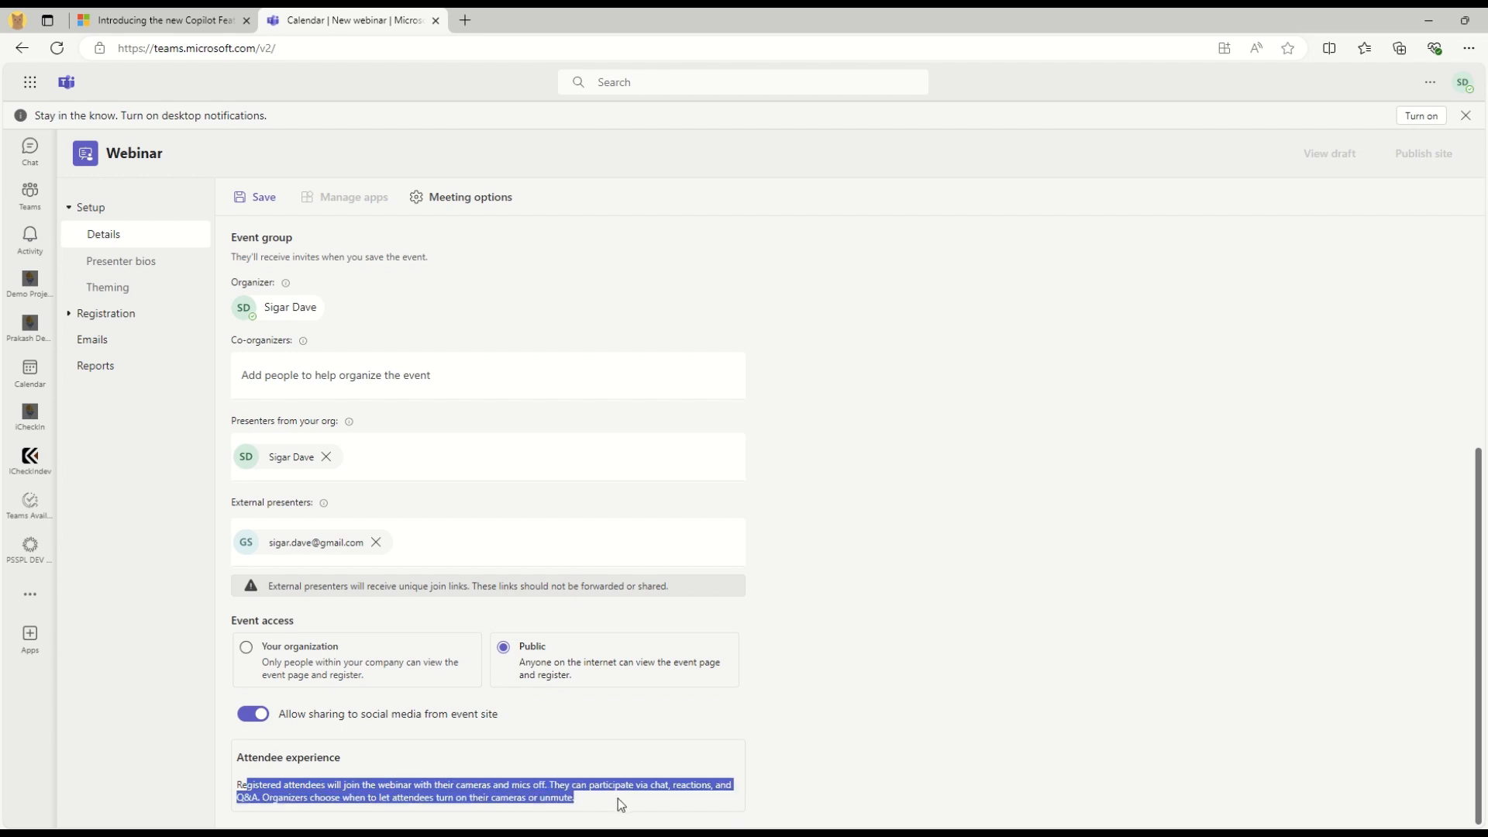
click(1073, 541)
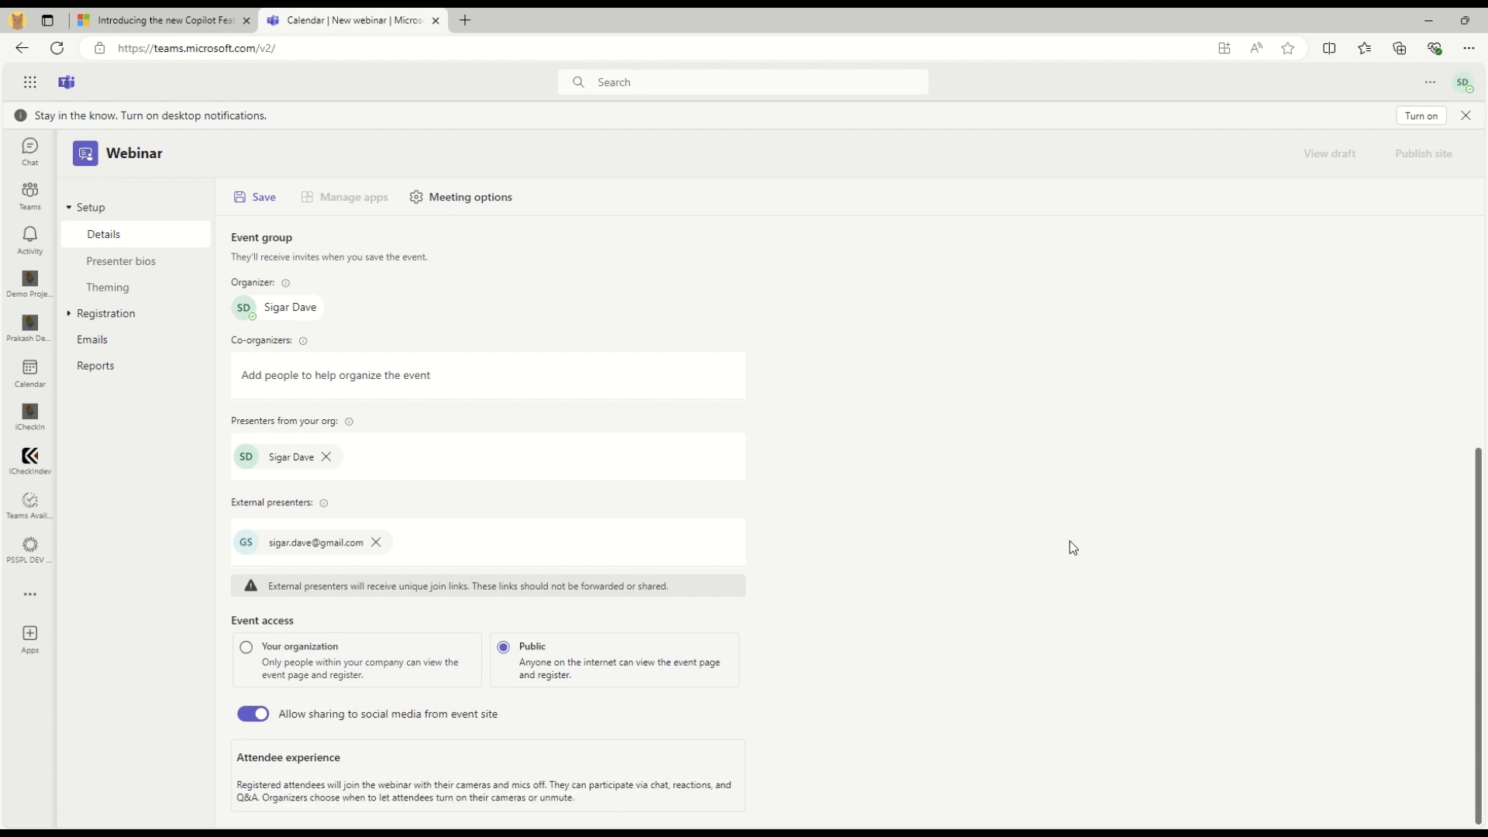
Save the Test Webinar Event details from the Theming prompt and view Presenter bios
click(121, 287)
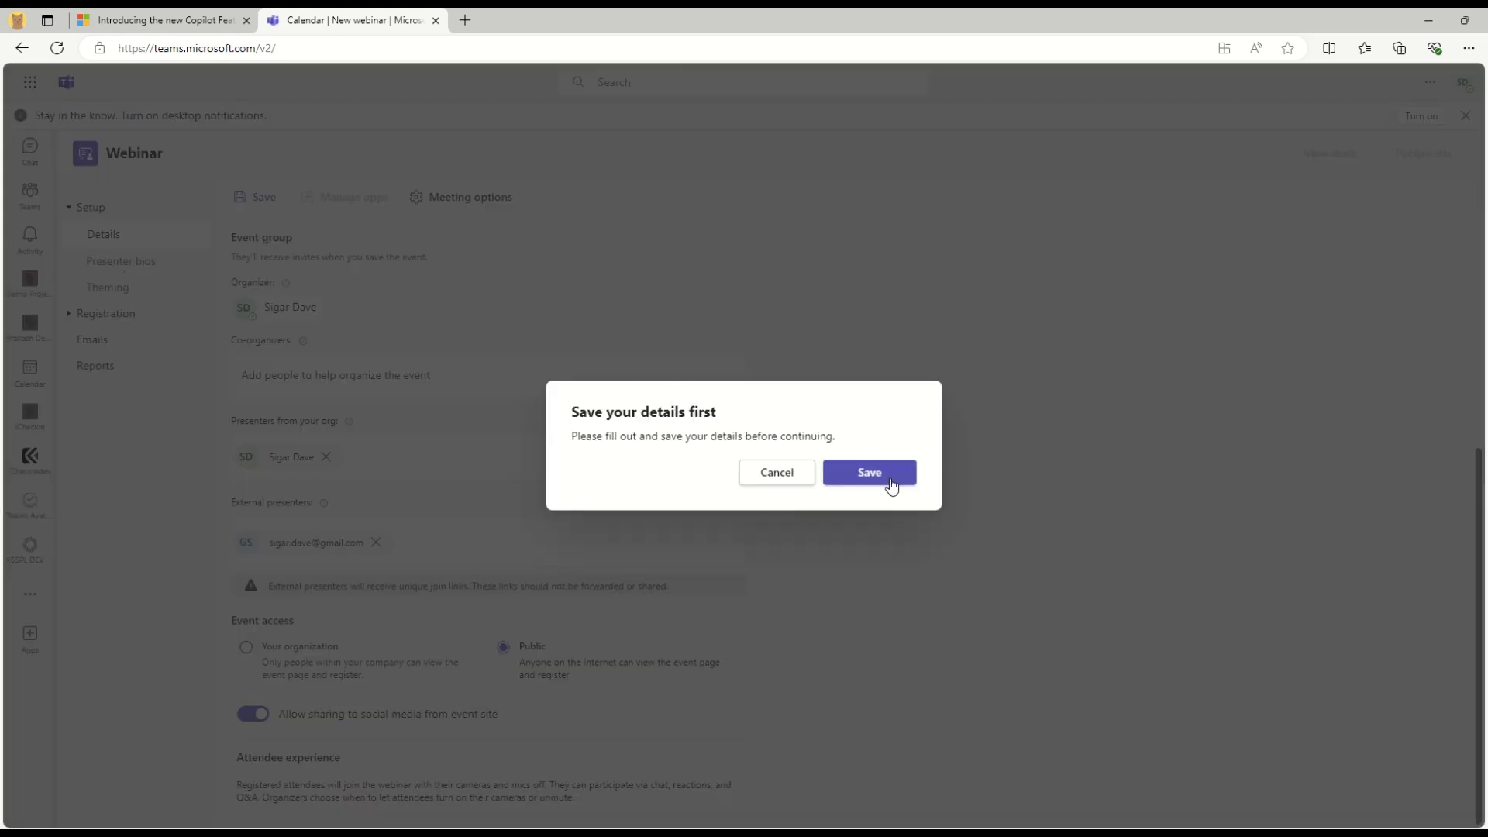
click(891, 484)
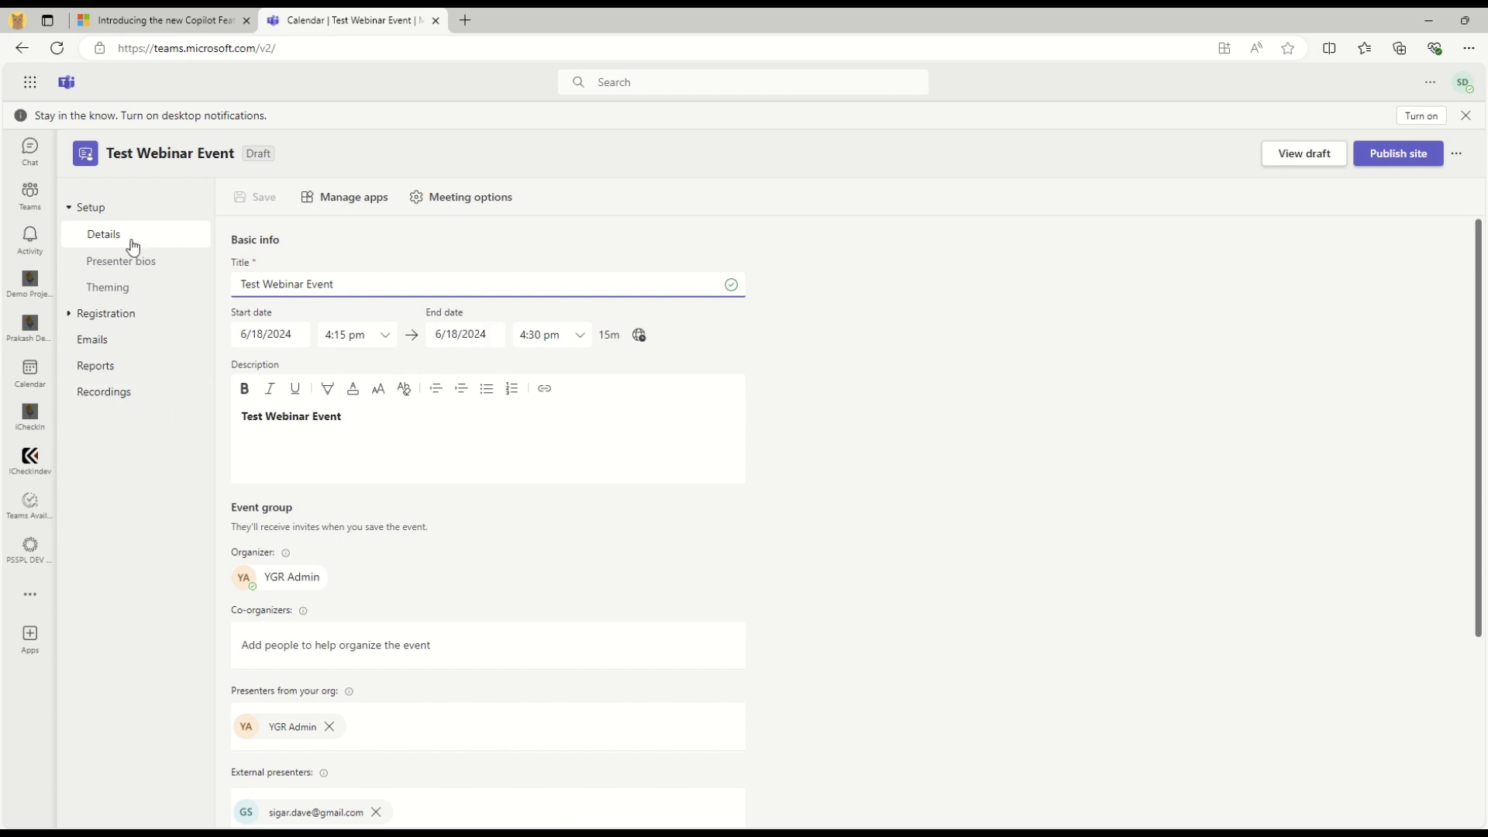
click(132, 271)
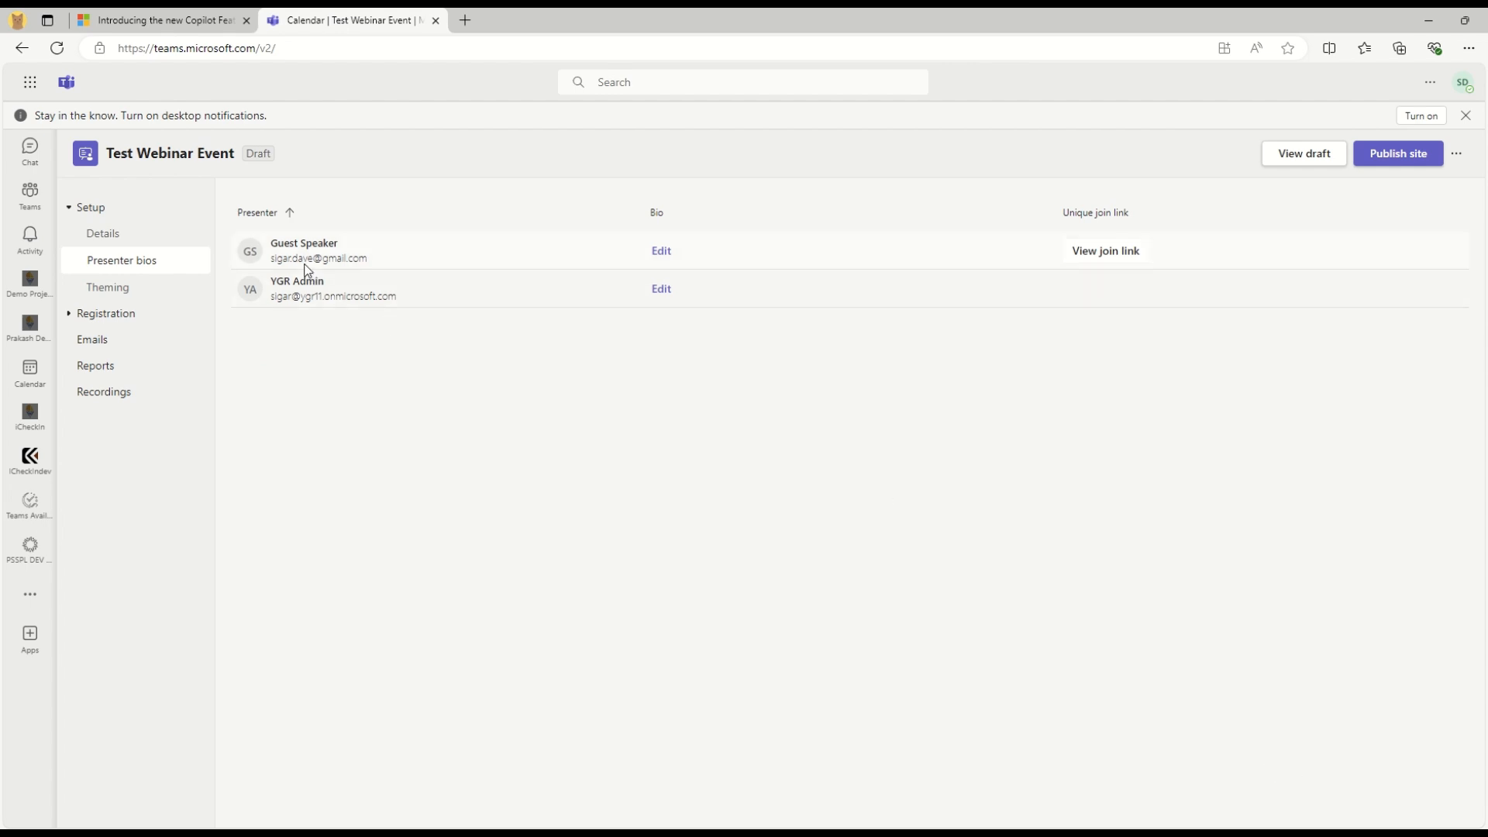
Review the guest speaker and admin presenter listed on the bios page
double_click(279, 244)
drag(315, 243, 402, 253)
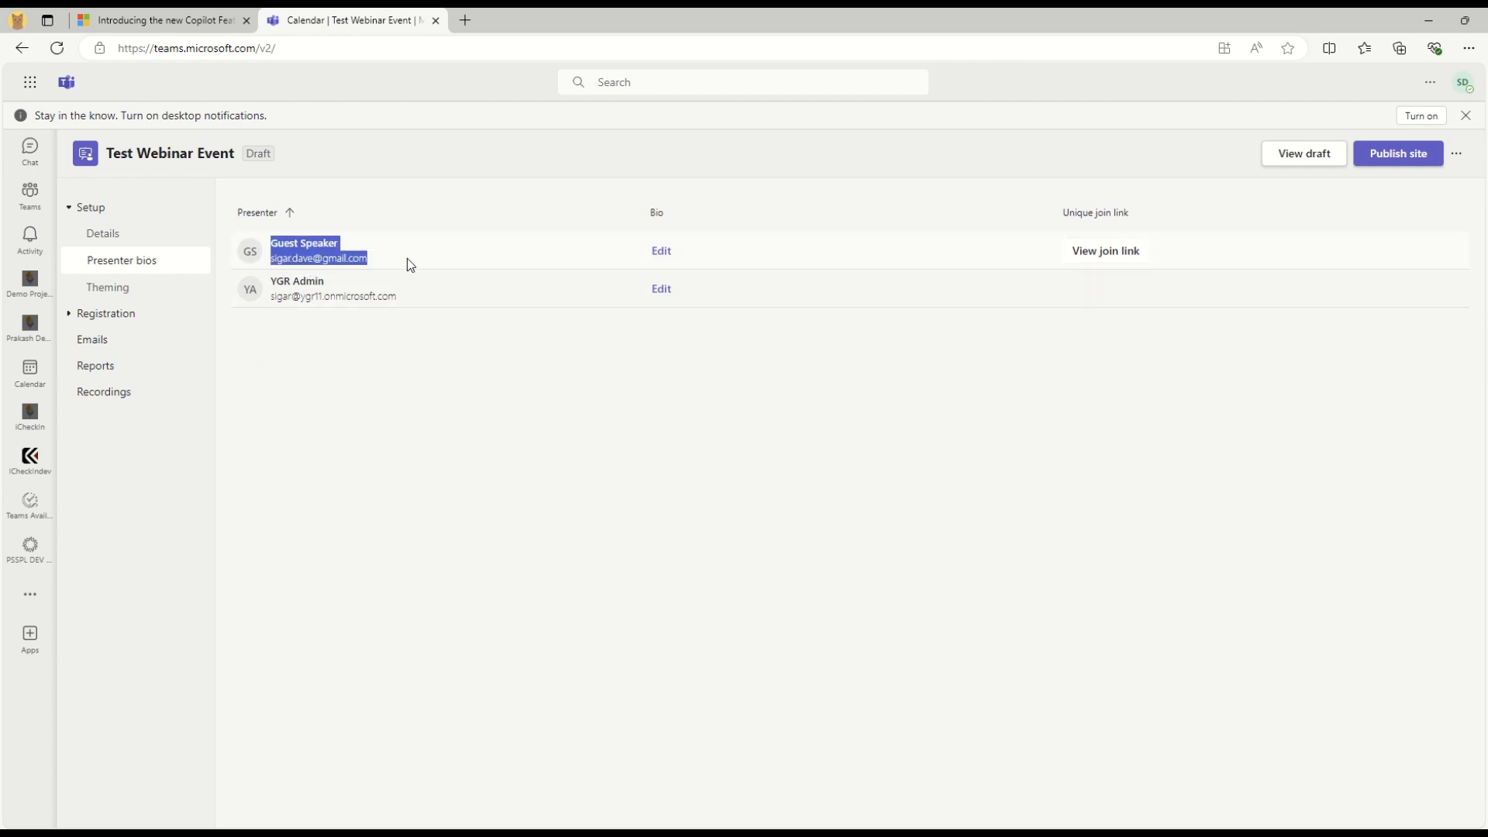
click(816, 497)
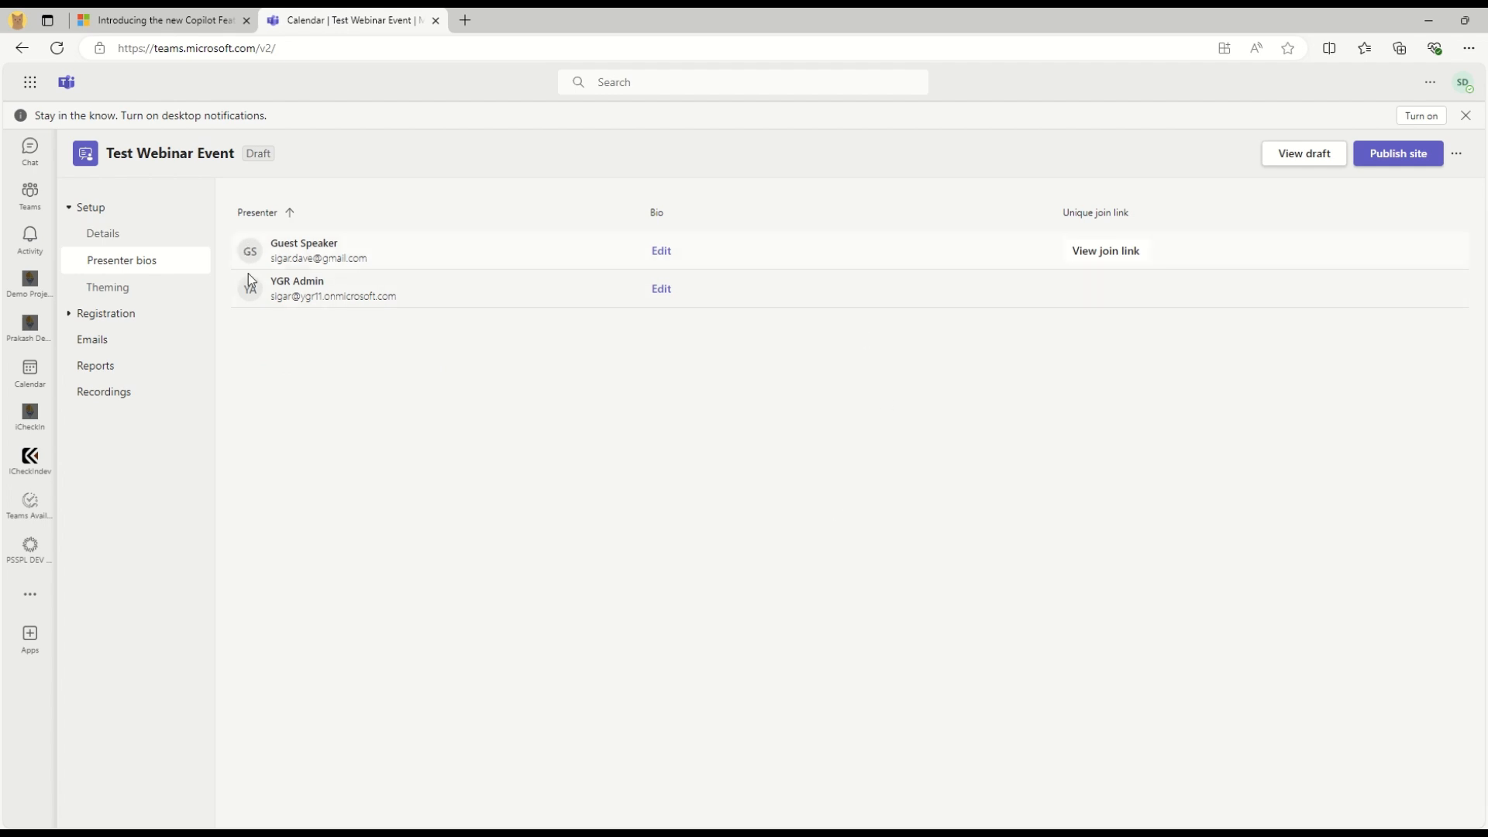
drag(275, 281, 430, 310)
click(446, 471)
Give the guest speaker their name, company Guest, a Solution Architect title and SharePoint bio
click(662, 249)
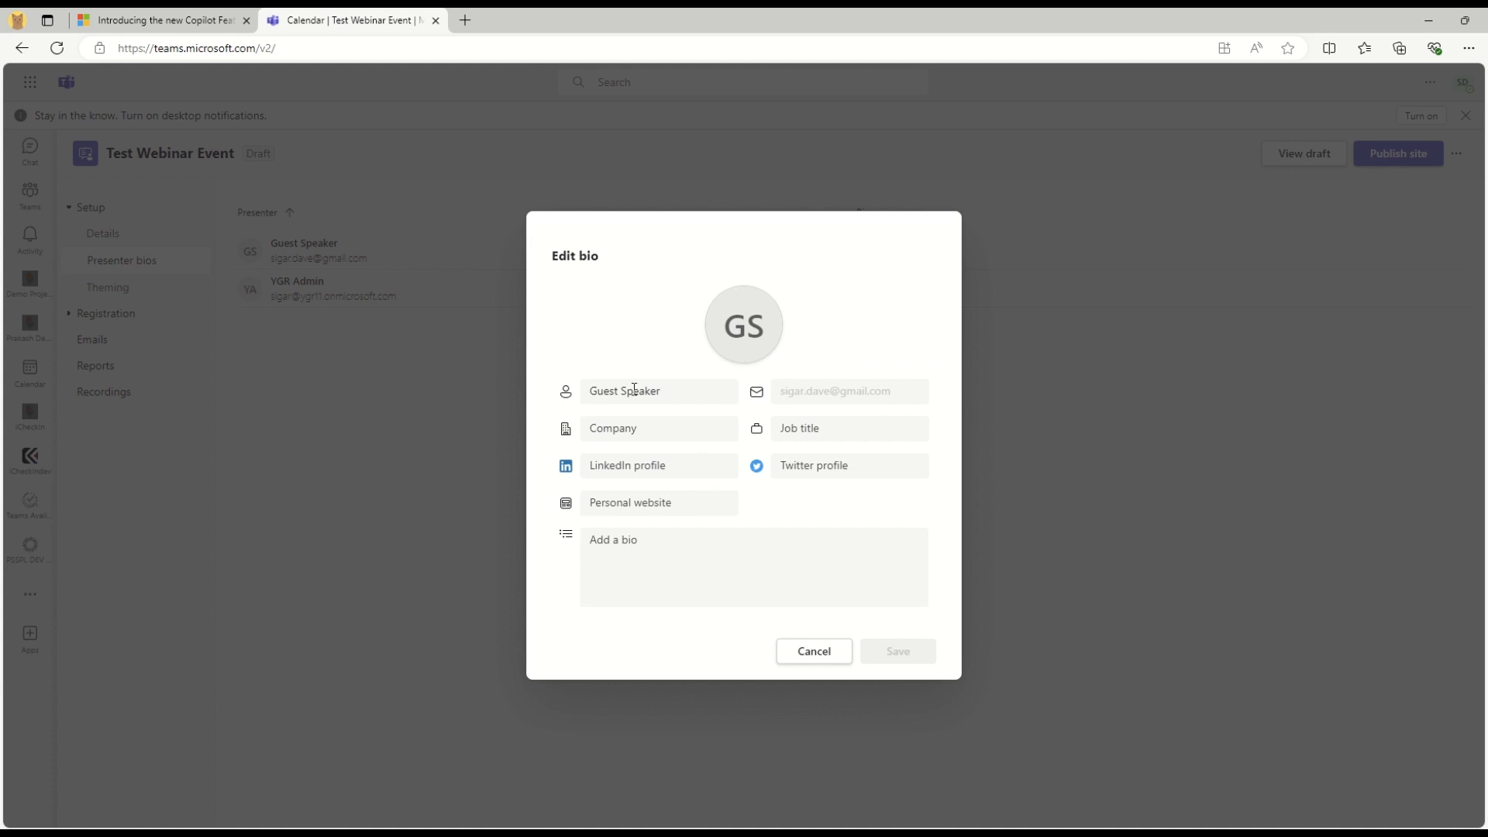
click(641, 386)
drag(695, 384, 392, 410)
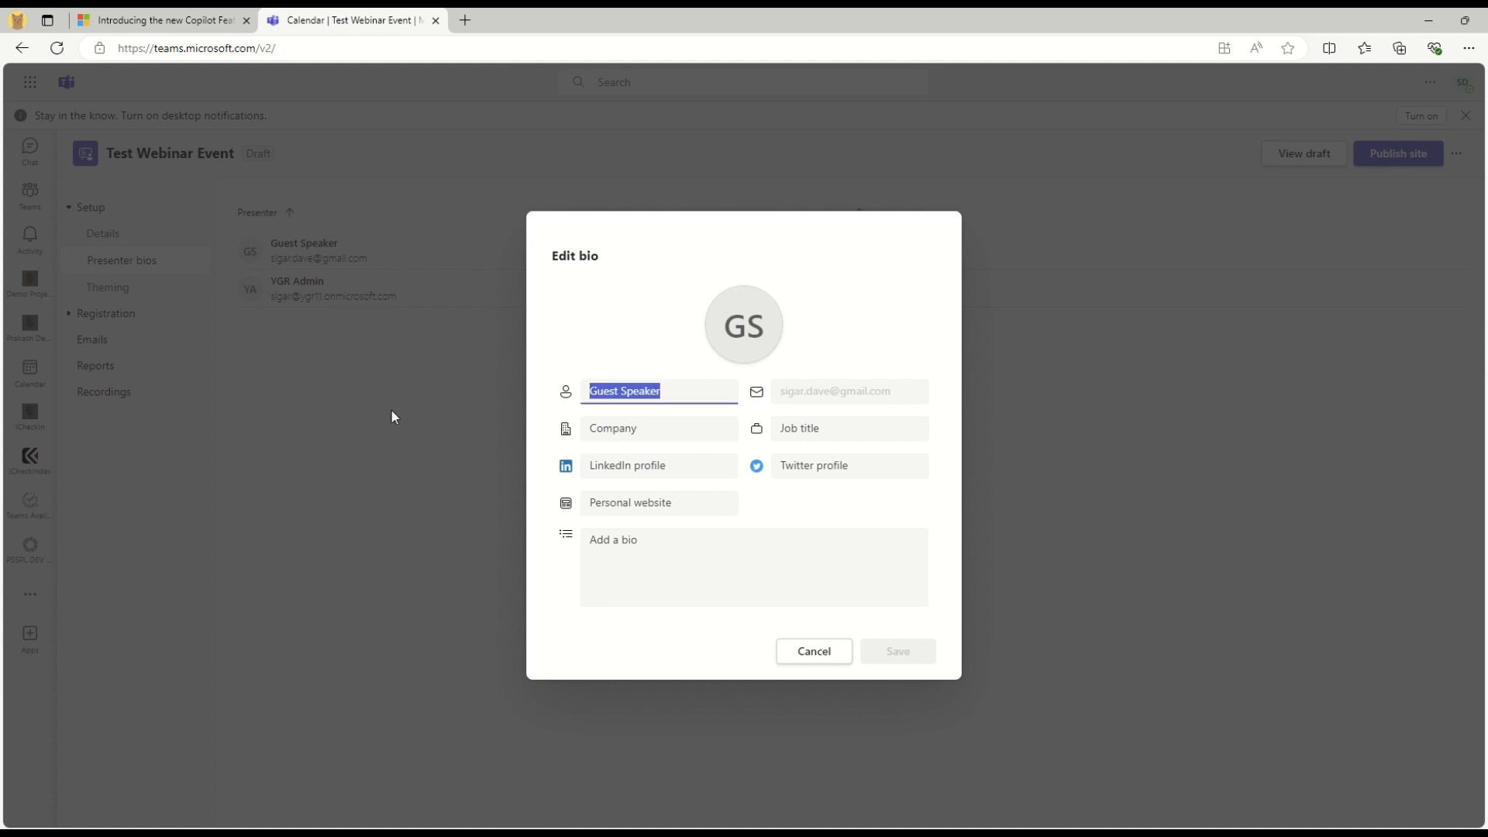
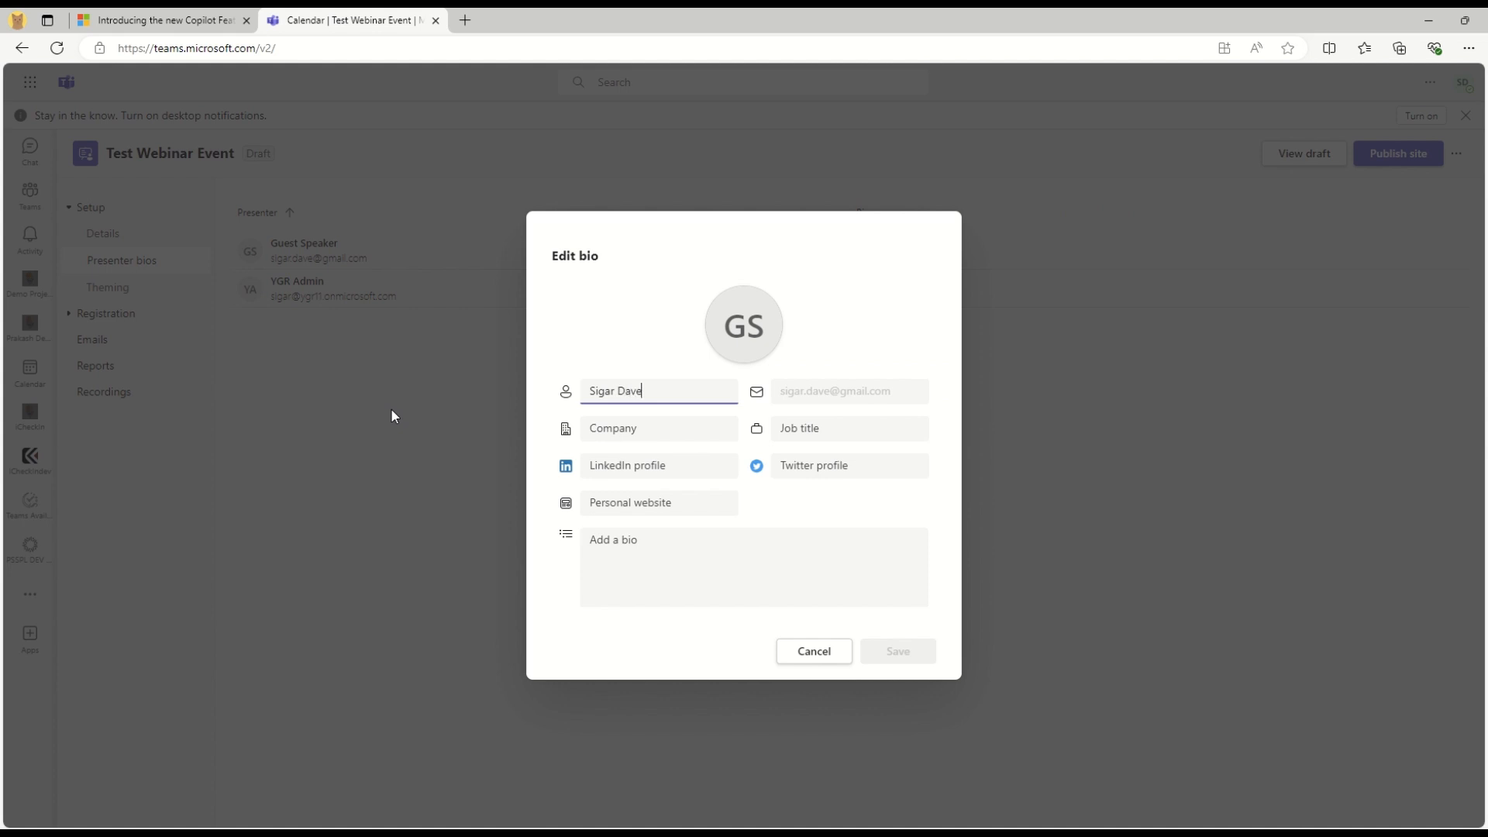
key(Tab)
text(Guest)
key(Tab)
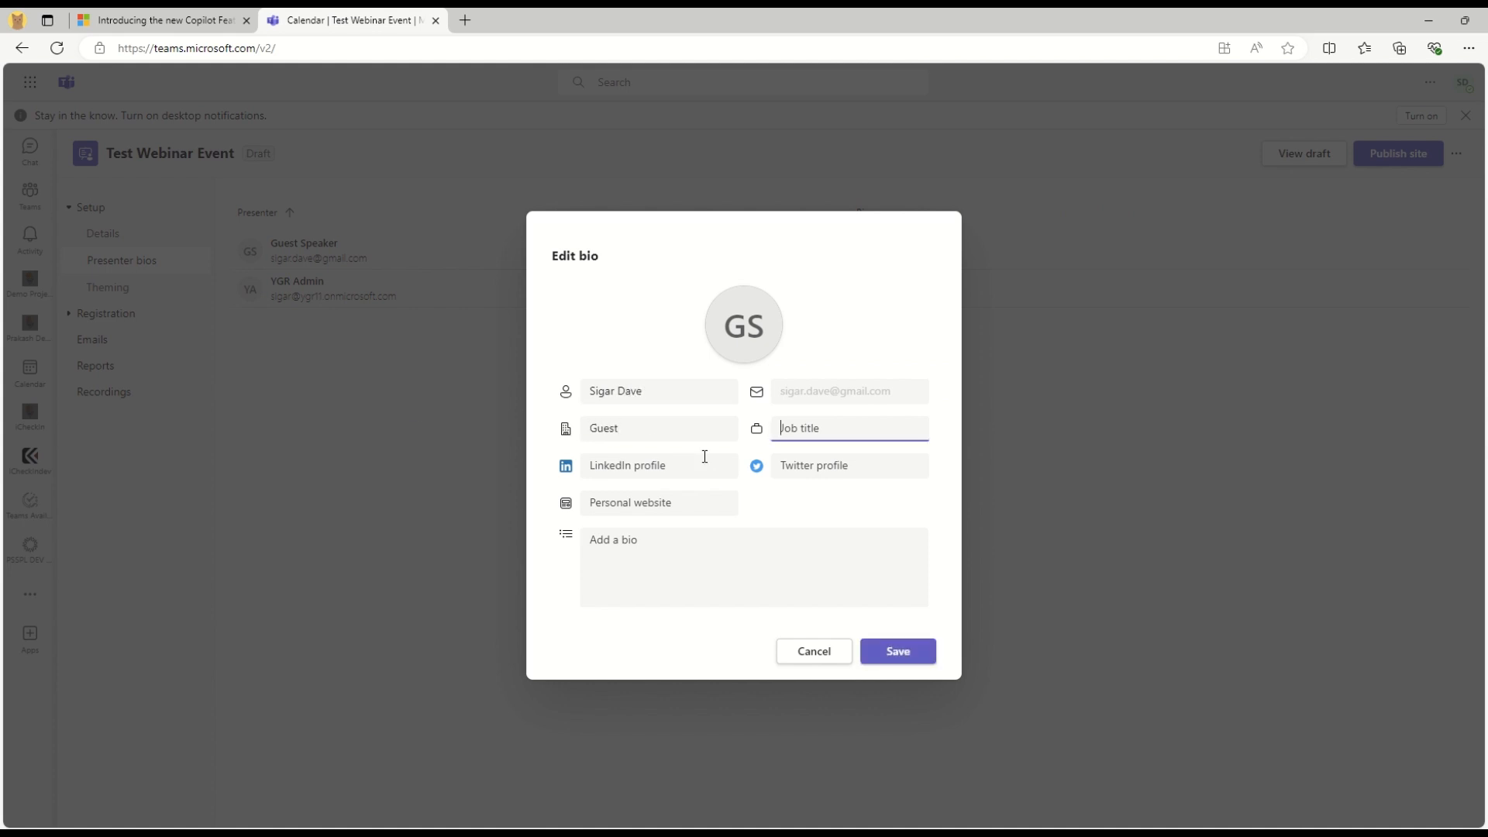
text(Soultion Architect)
click(593, 545)
text(Working as a SharePoint Solutio)
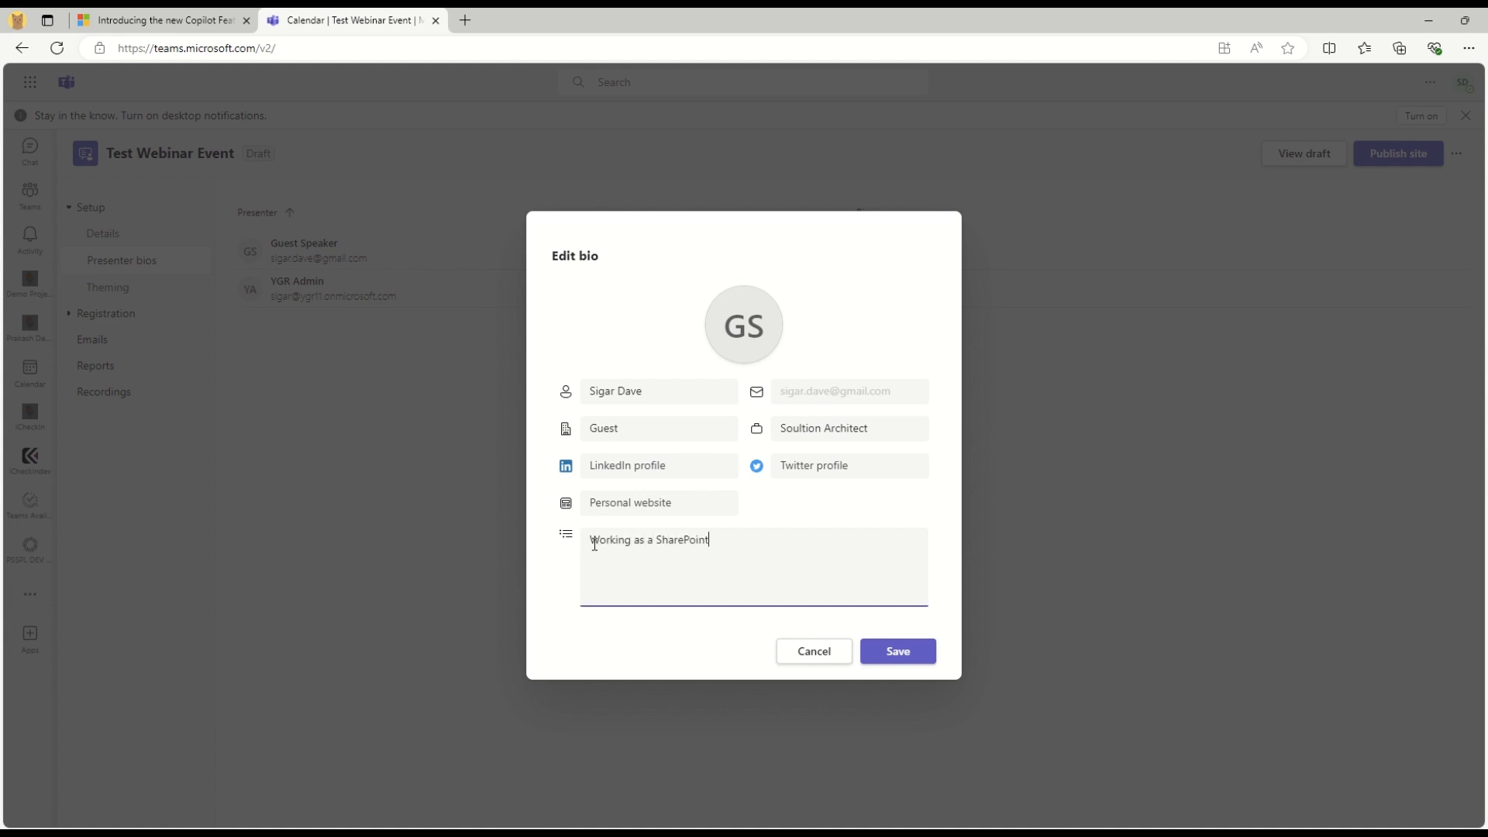
text(n Architect for)
click(897, 651)
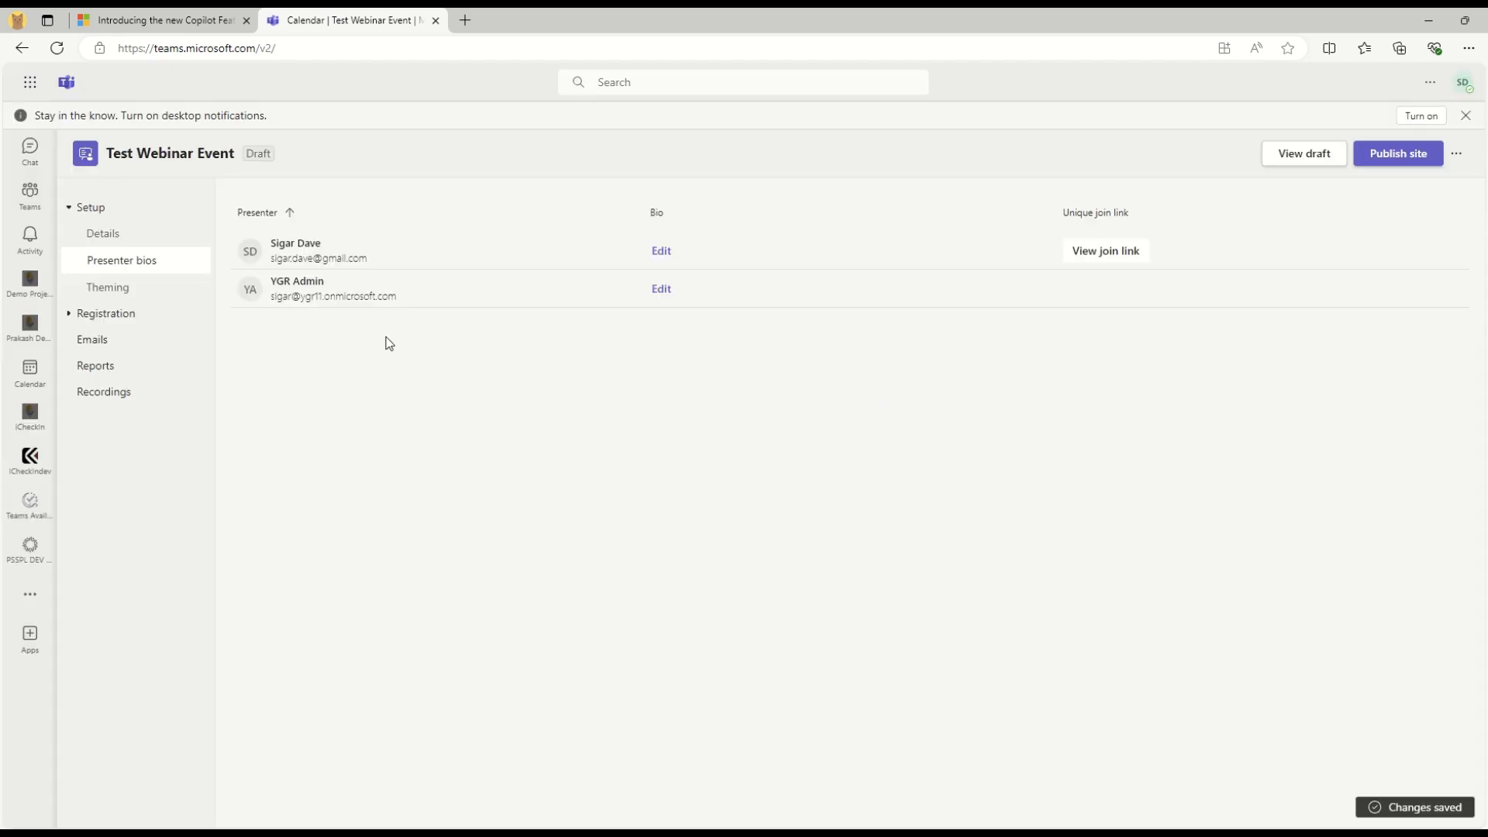
Give the admin presenter the bio 'Admin who will handle this webinar event'
click(664, 290)
click(619, 552)
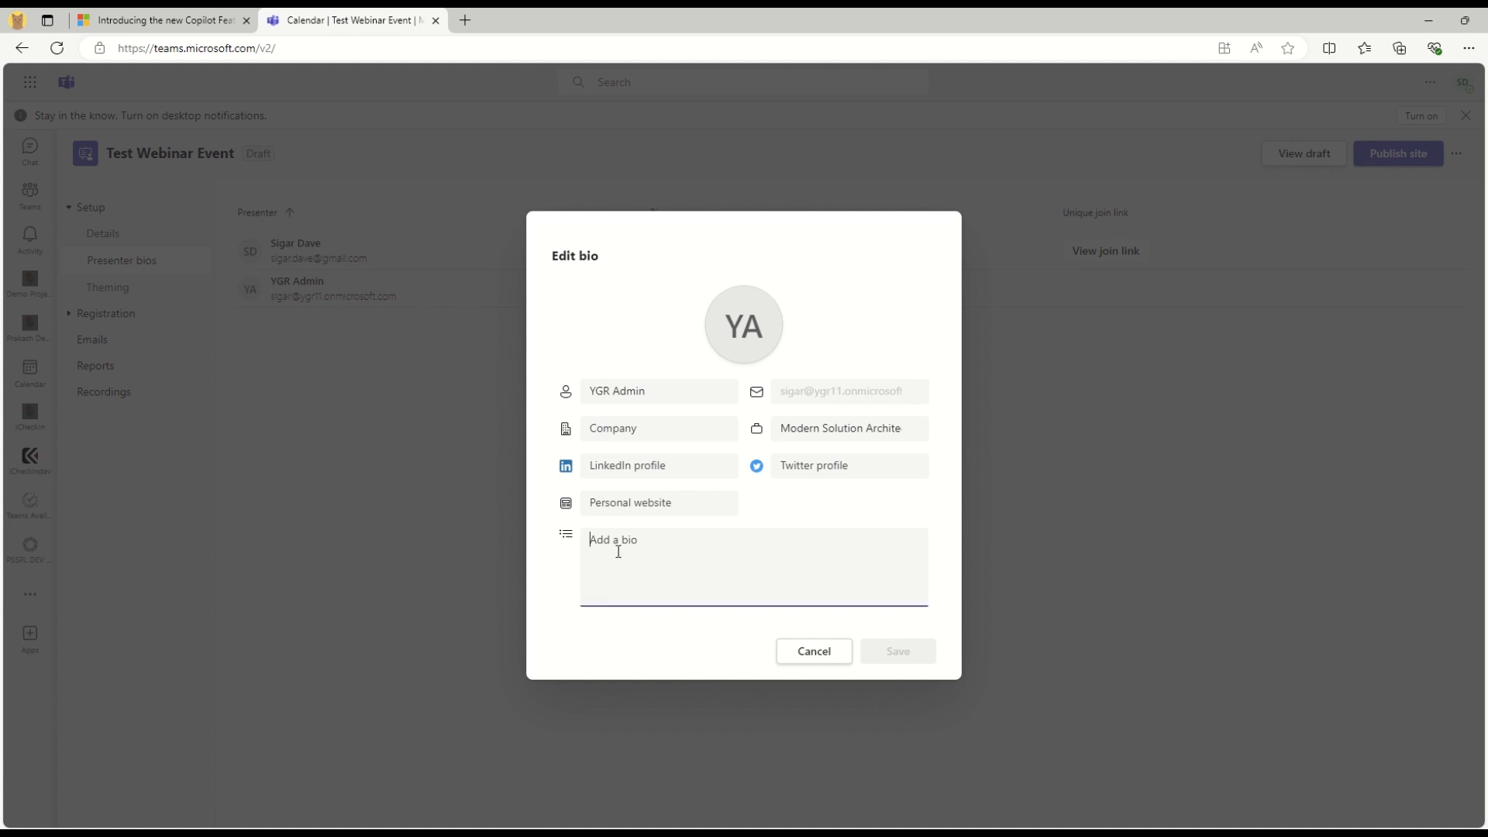
text(Admi)
text(n who will)
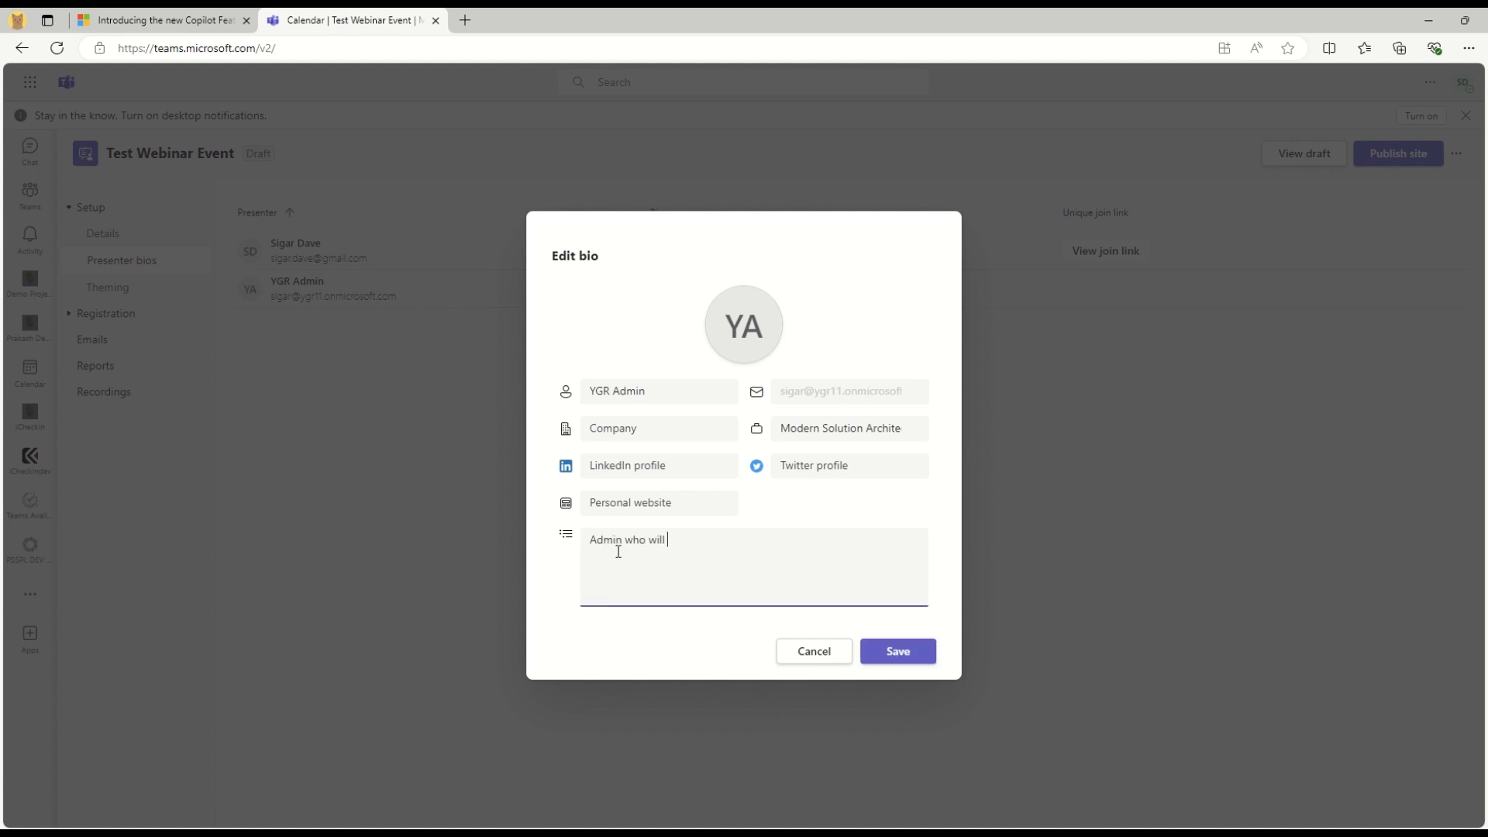
text( handle theis webinar event)
key(Tab)
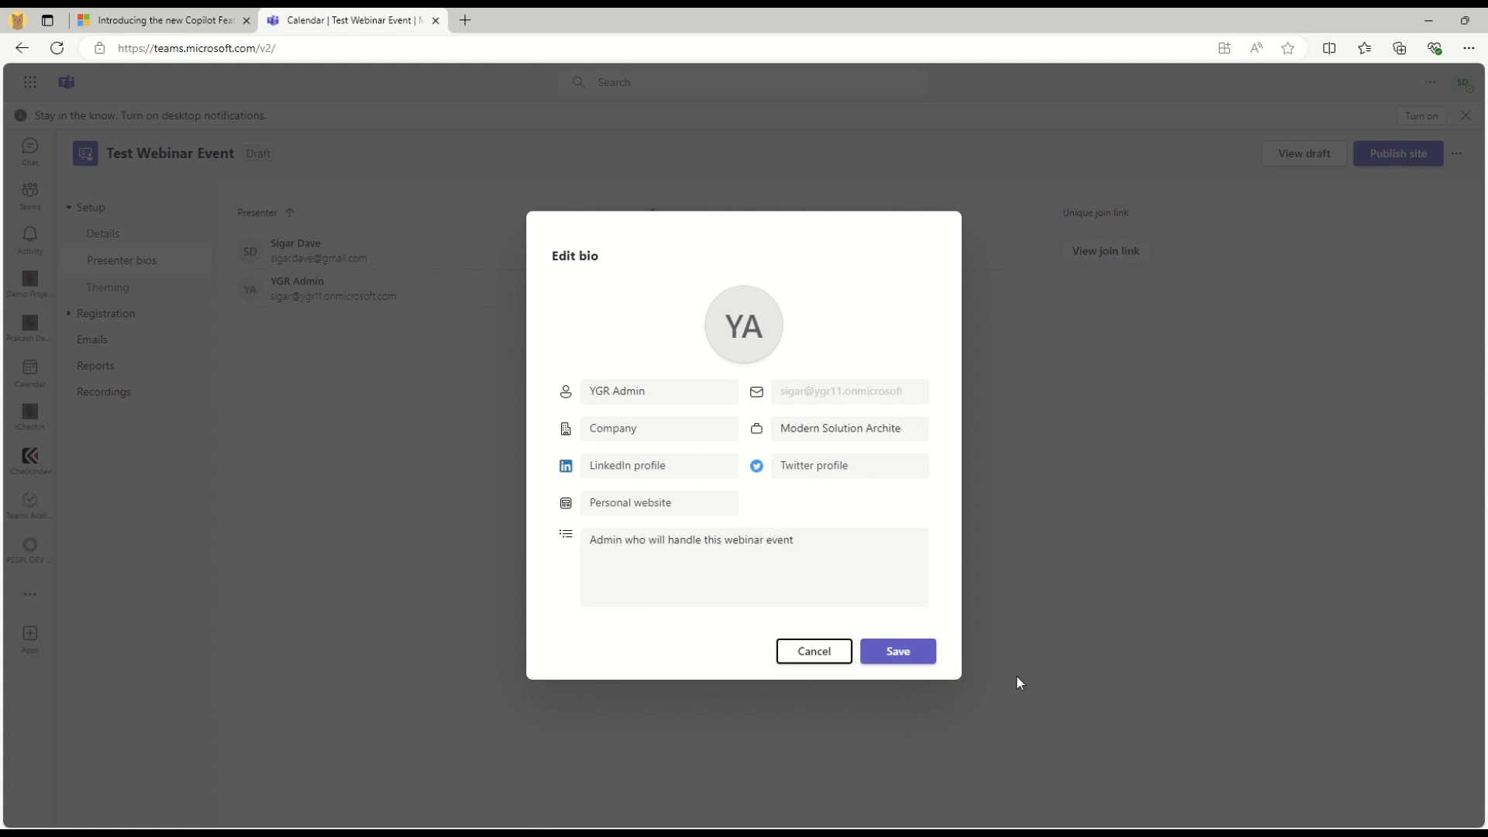
click(902, 663)
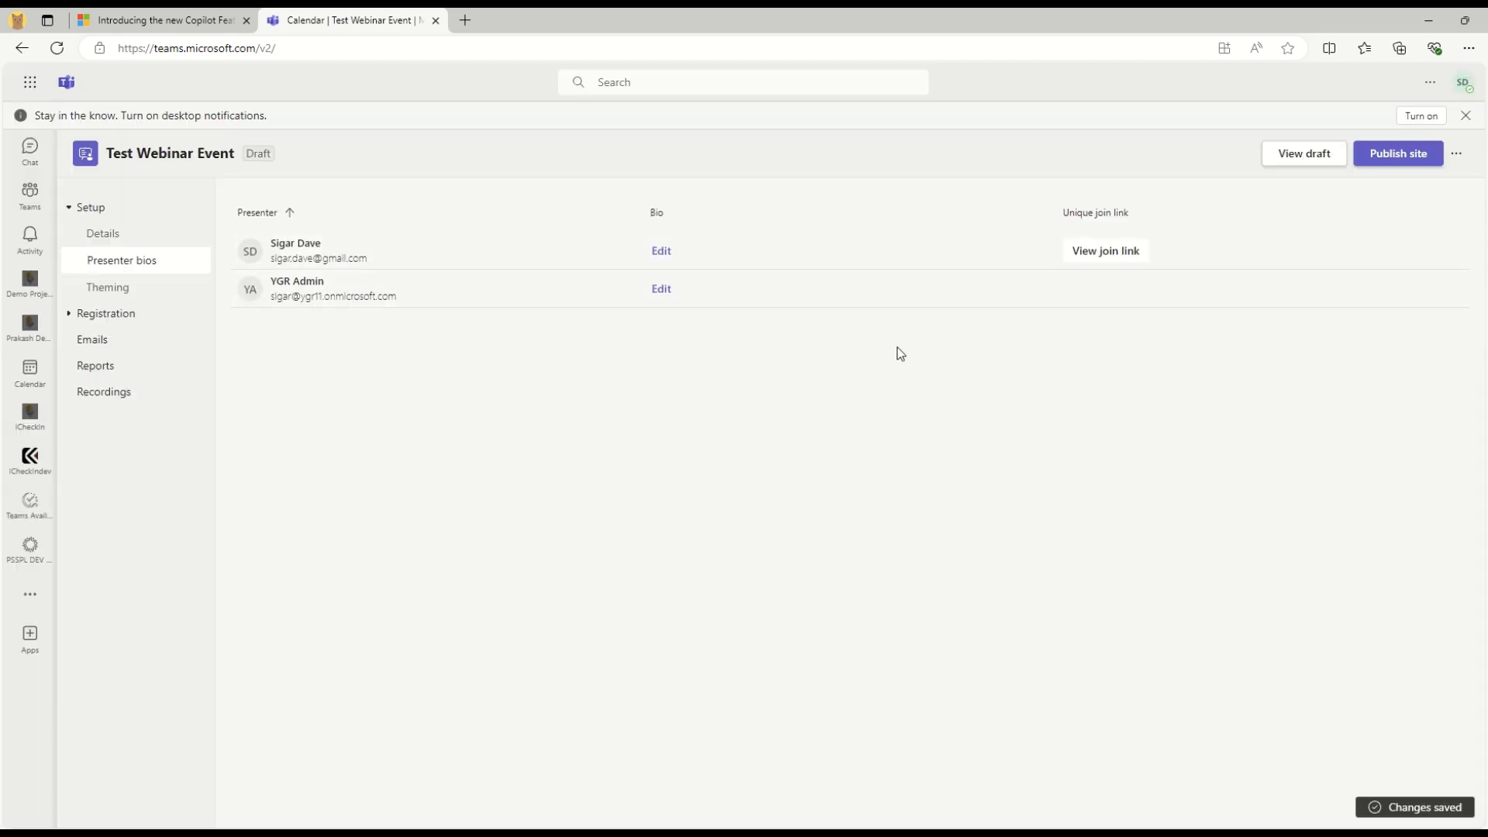
Save a black theme colour, switch back to purple, then bring up the Logo option
click(121, 289)
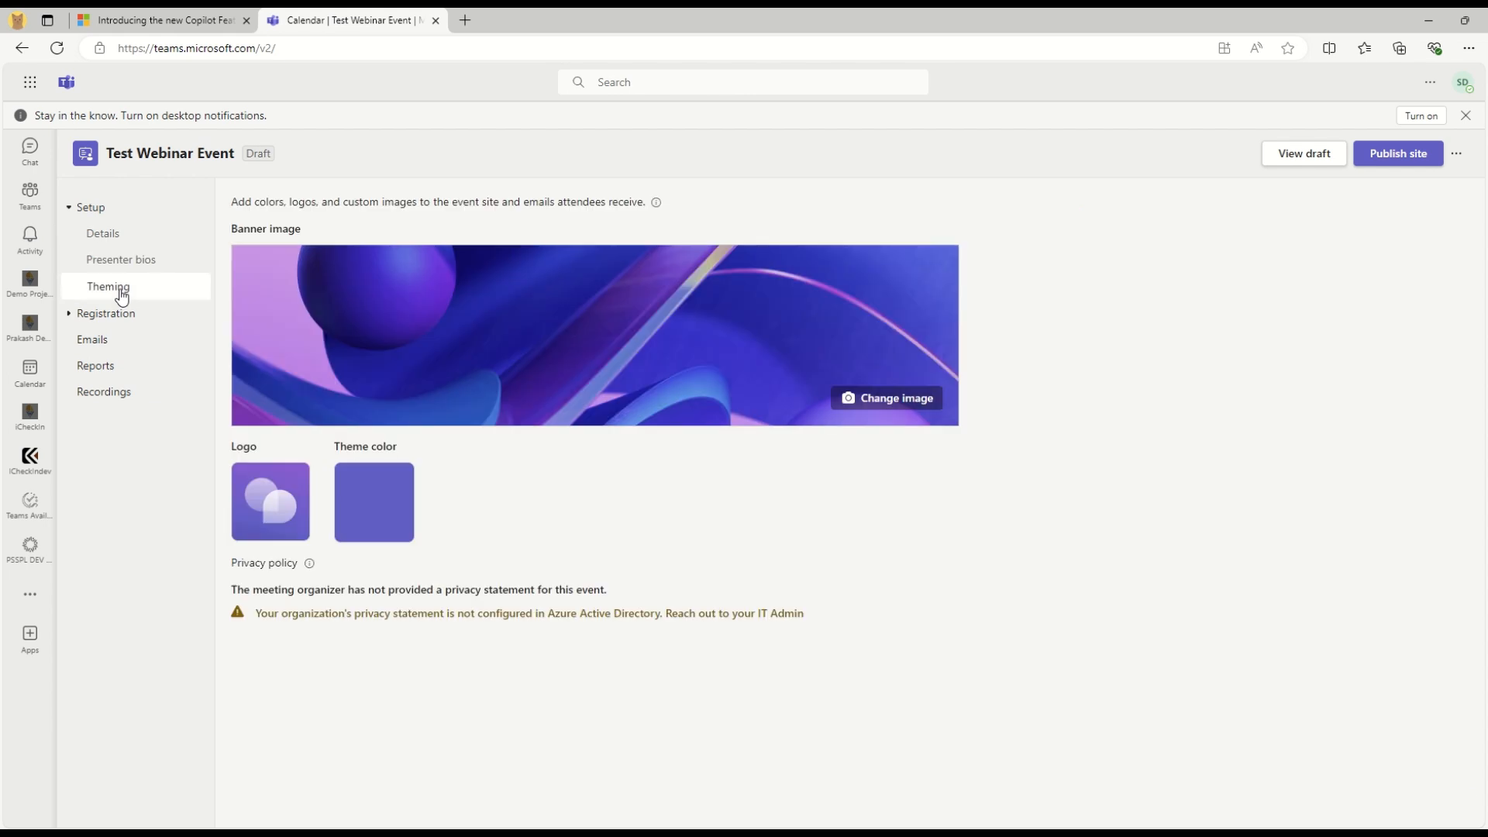
click(378, 502)
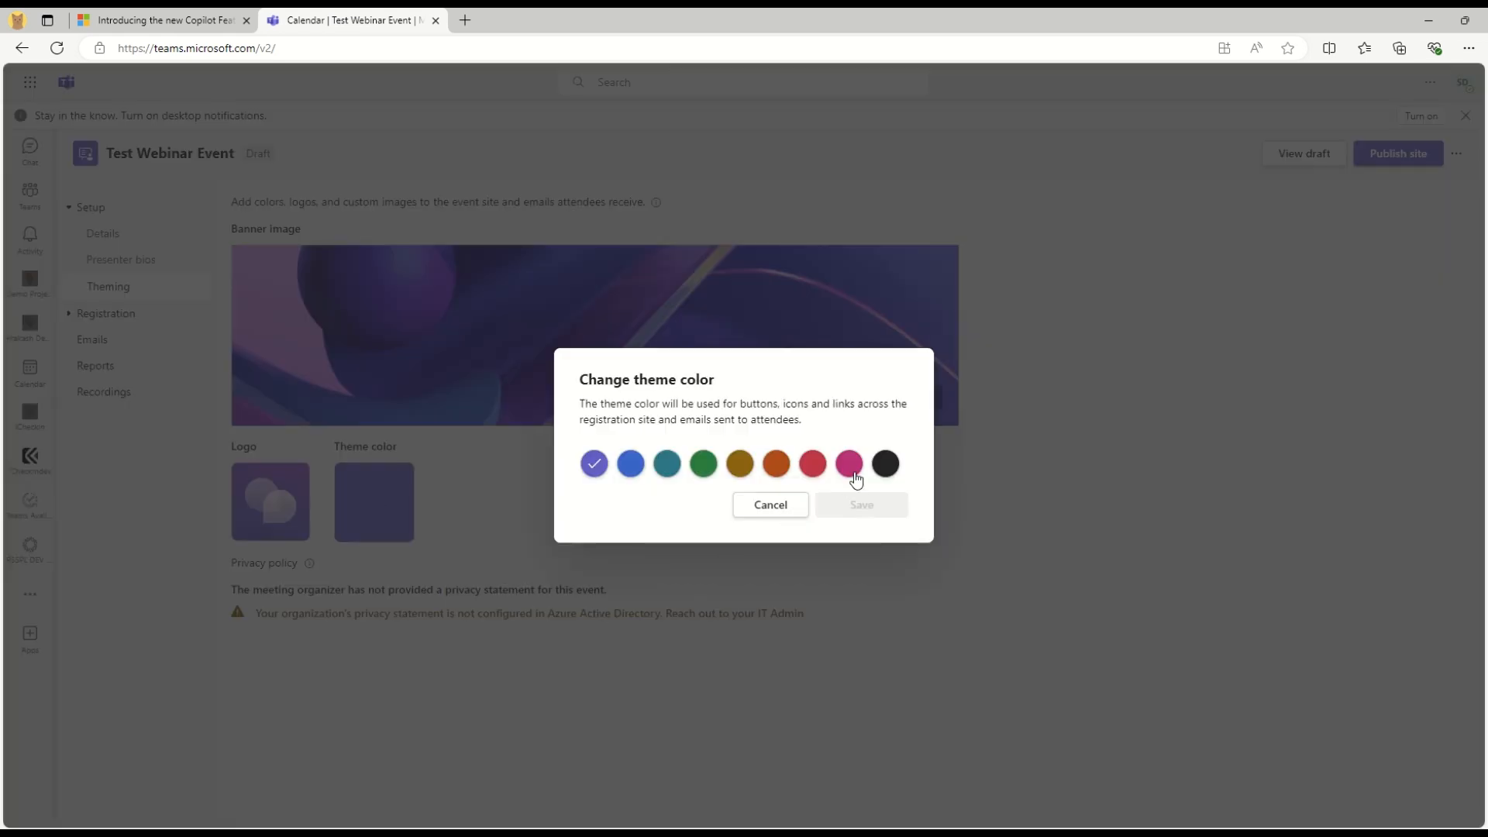
click(884, 468)
click(888, 505)
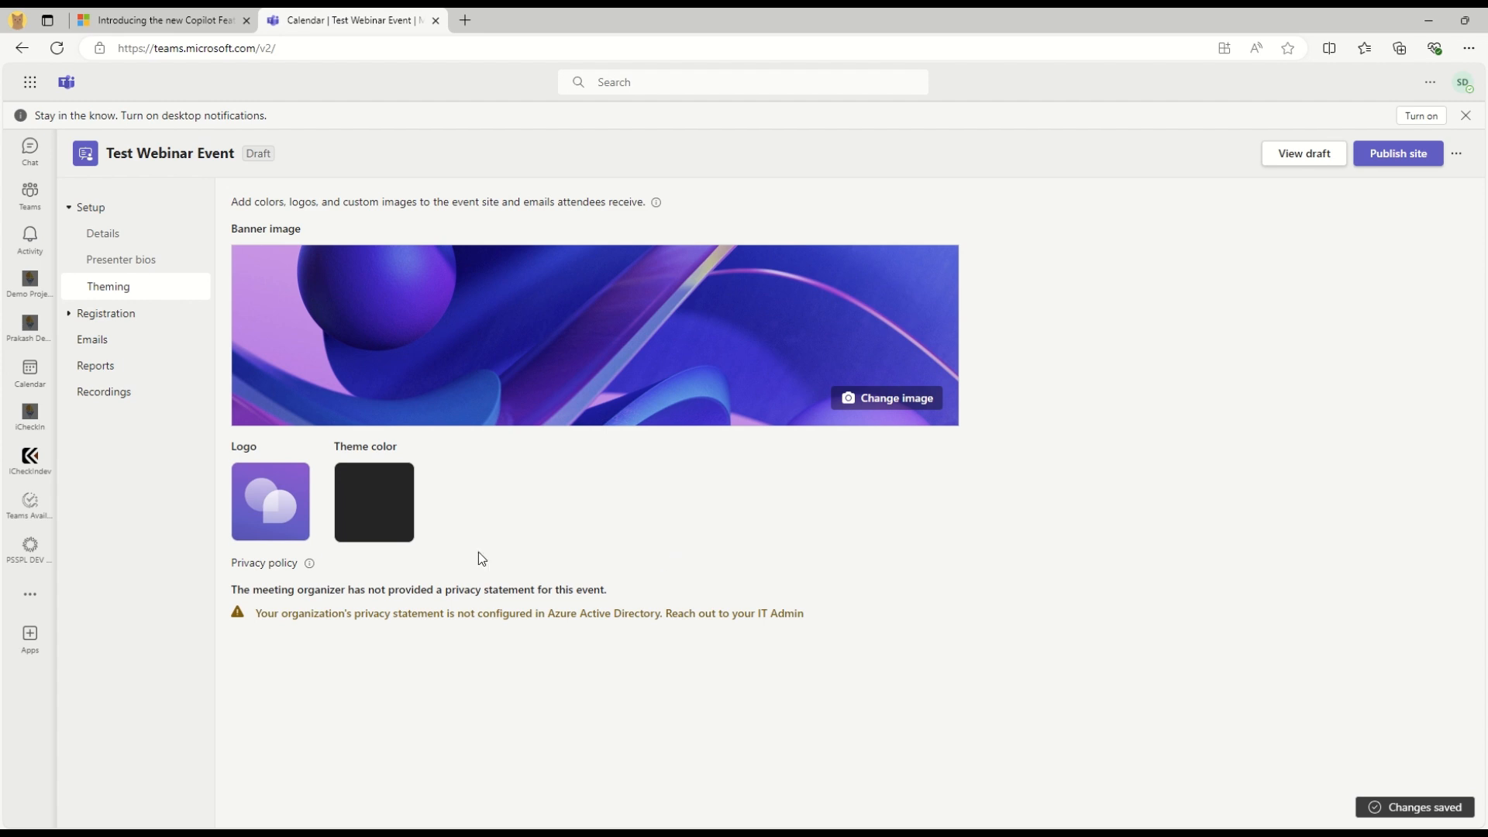
click(369, 508)
click(590, 468)
click(821, 505)
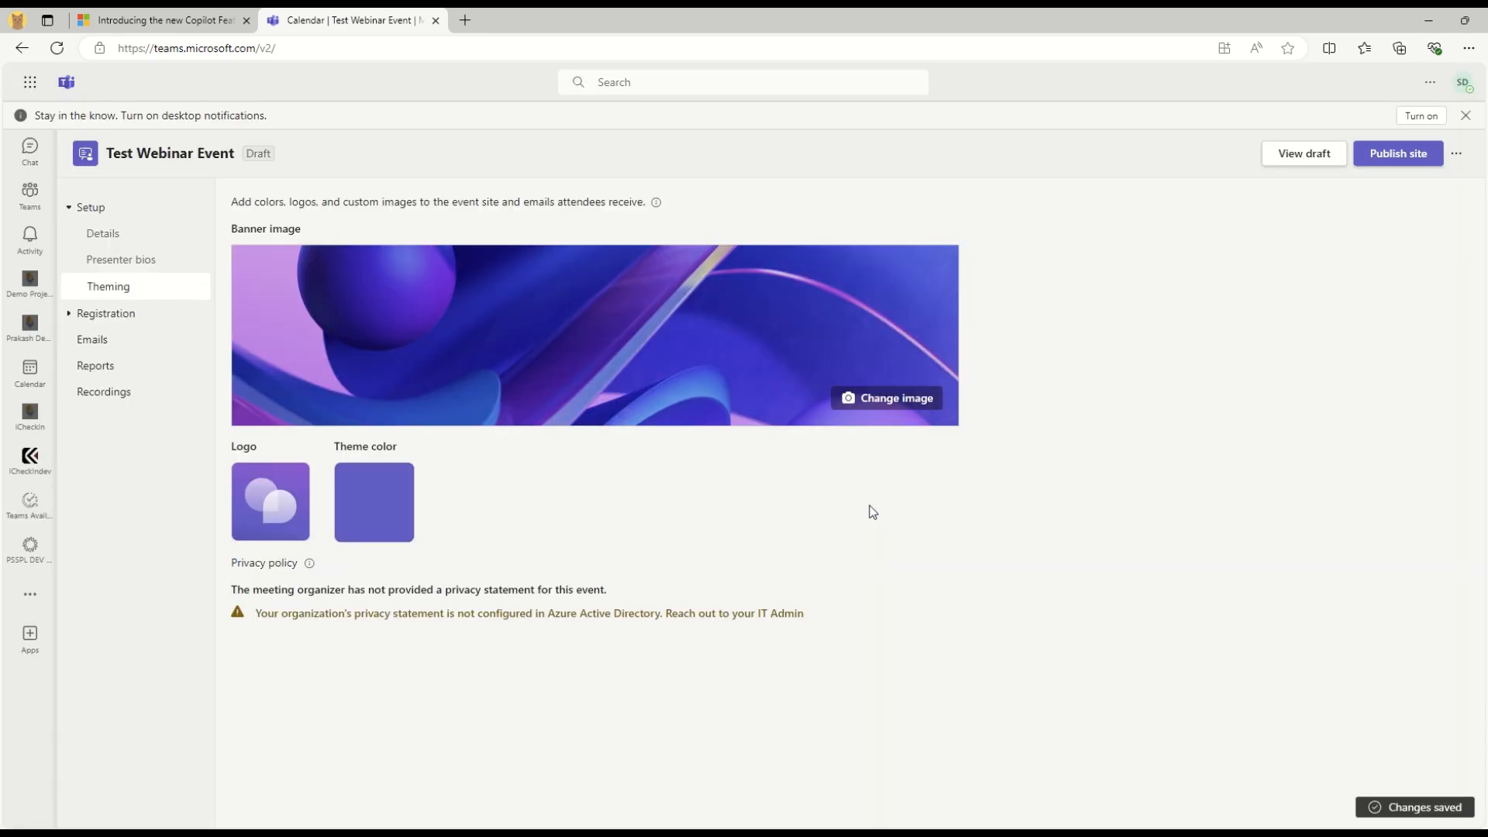
click(275, 508)
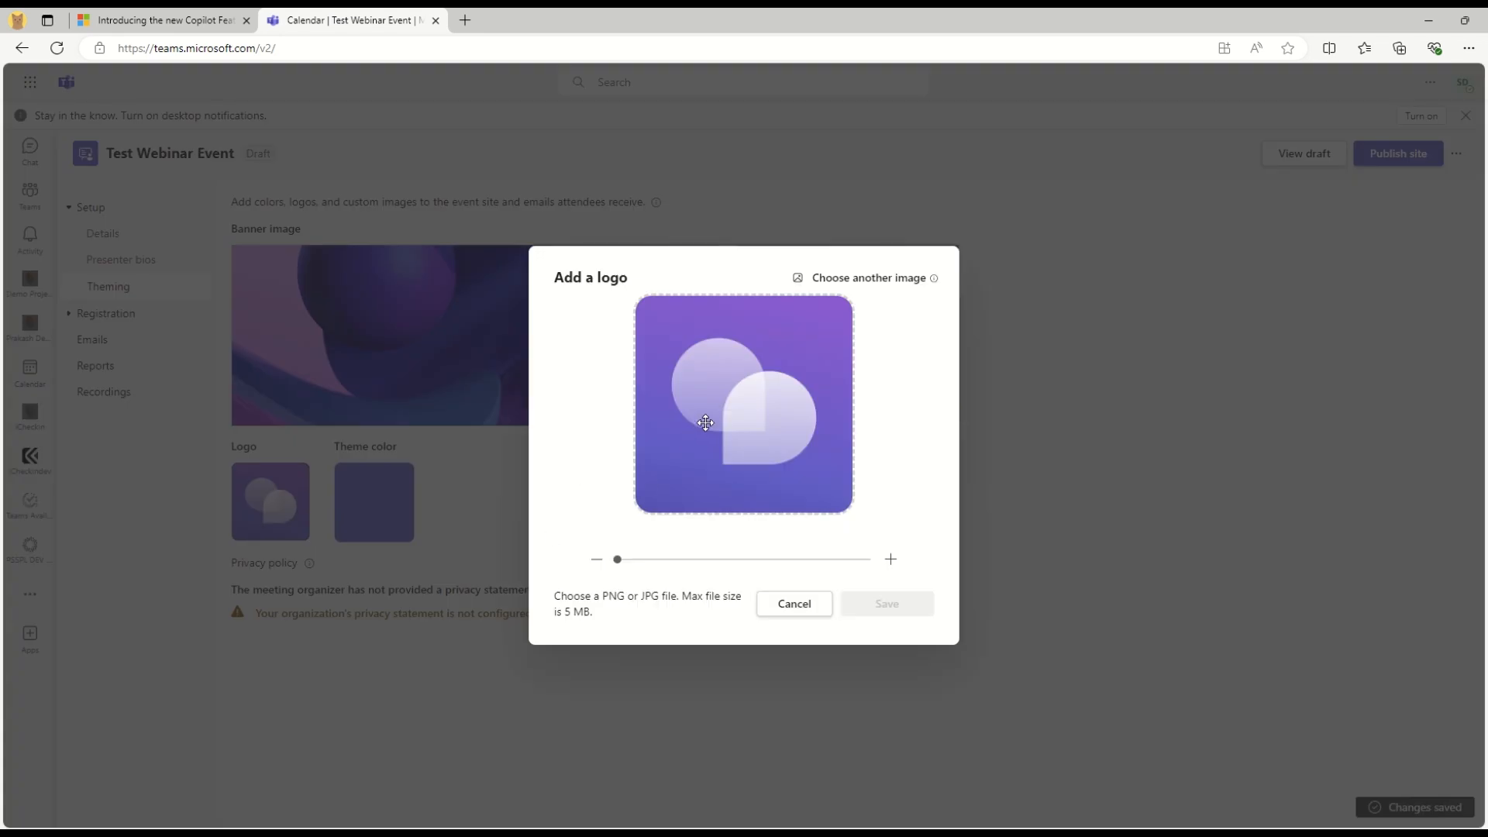
Preview maxresdefault.jpg and download (3).png as the logo, then cancel without changing it
mouse_move(621, 567)
mouse_down()
mouse_move(824, 565)
mouse_move(609, 579)
mouse_up()
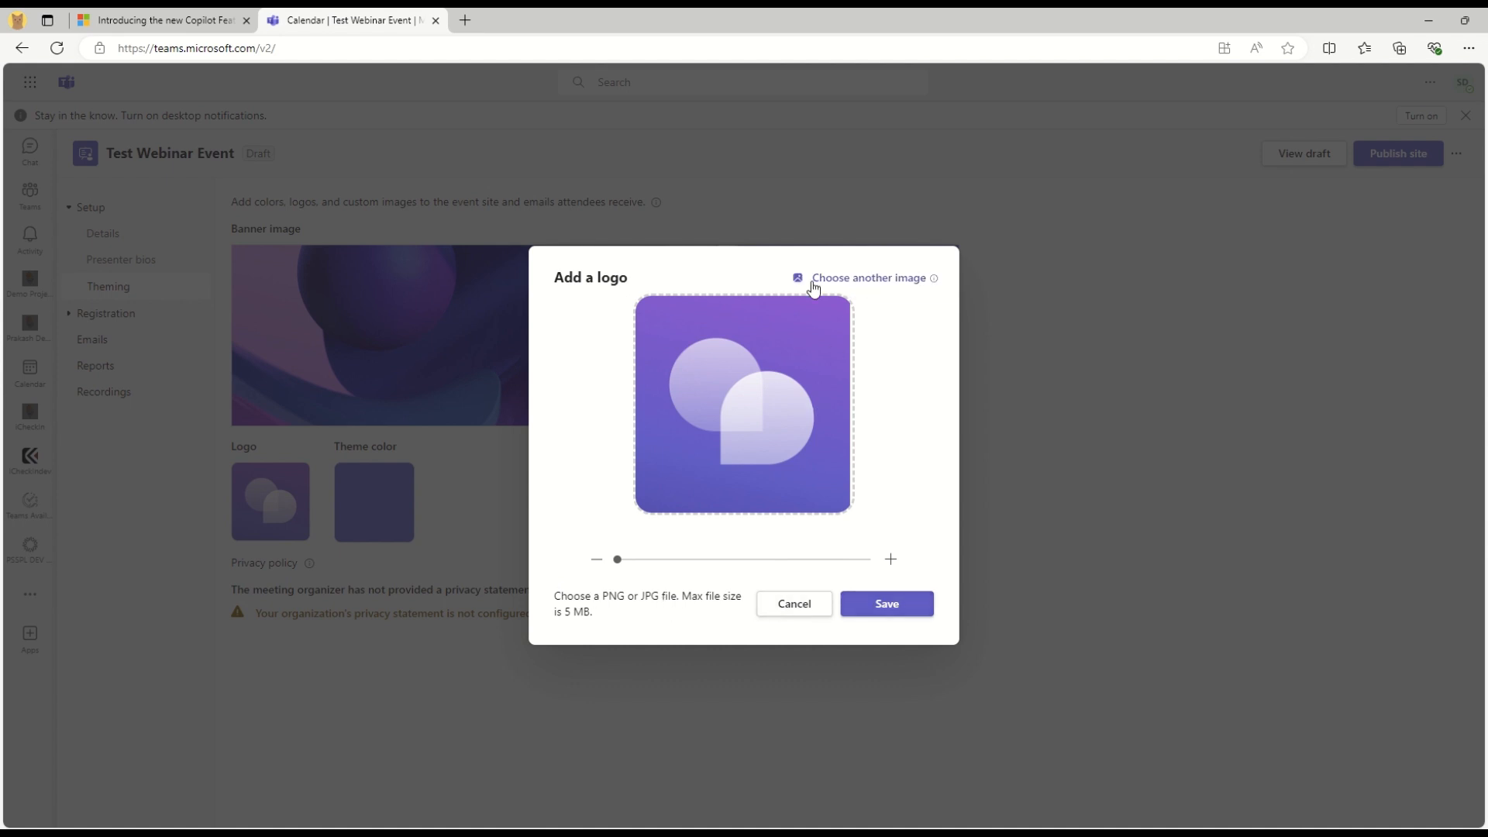
click(855, 279)
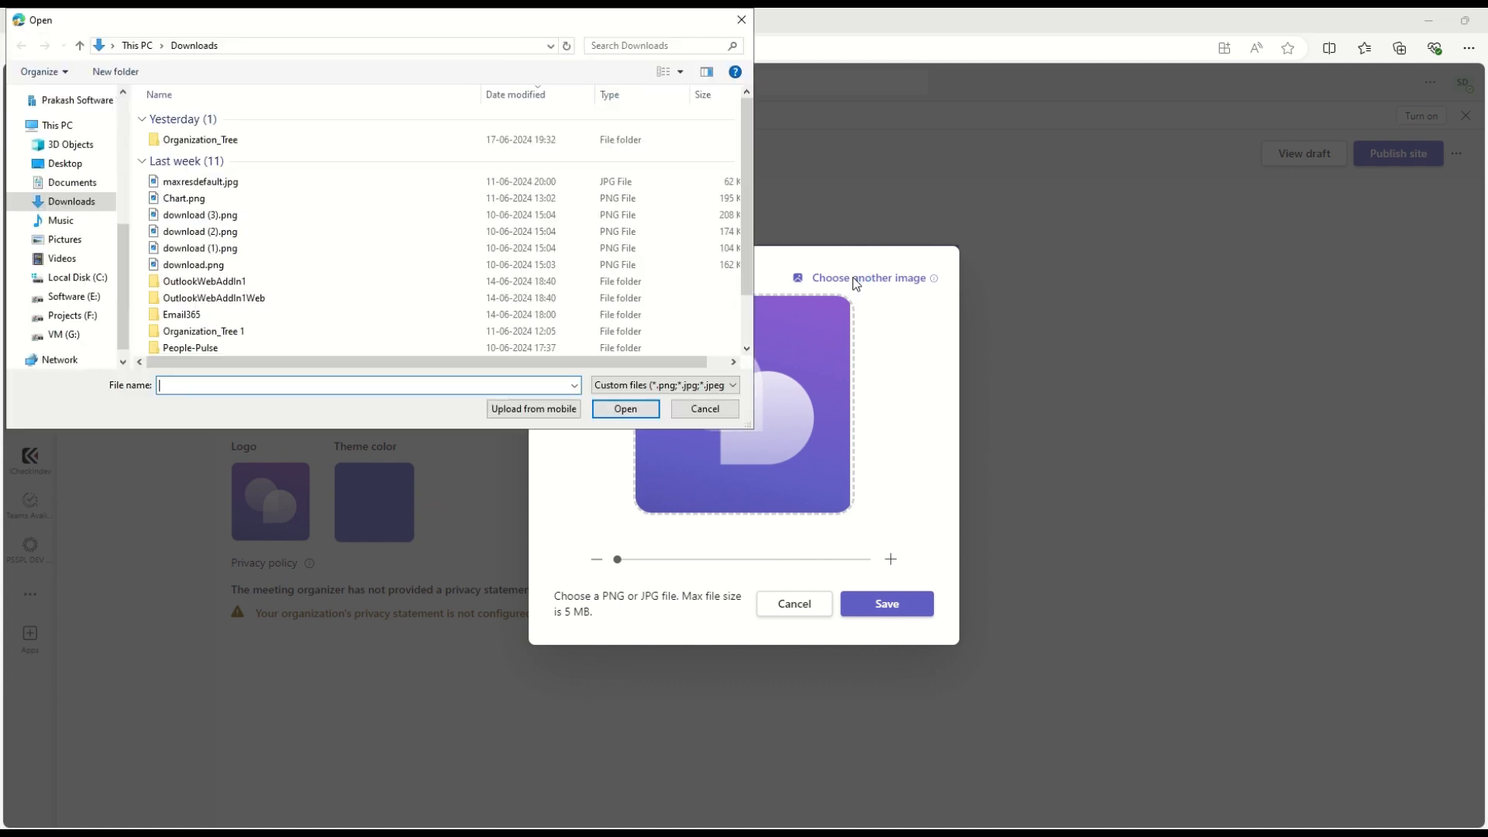
click(200, 183)
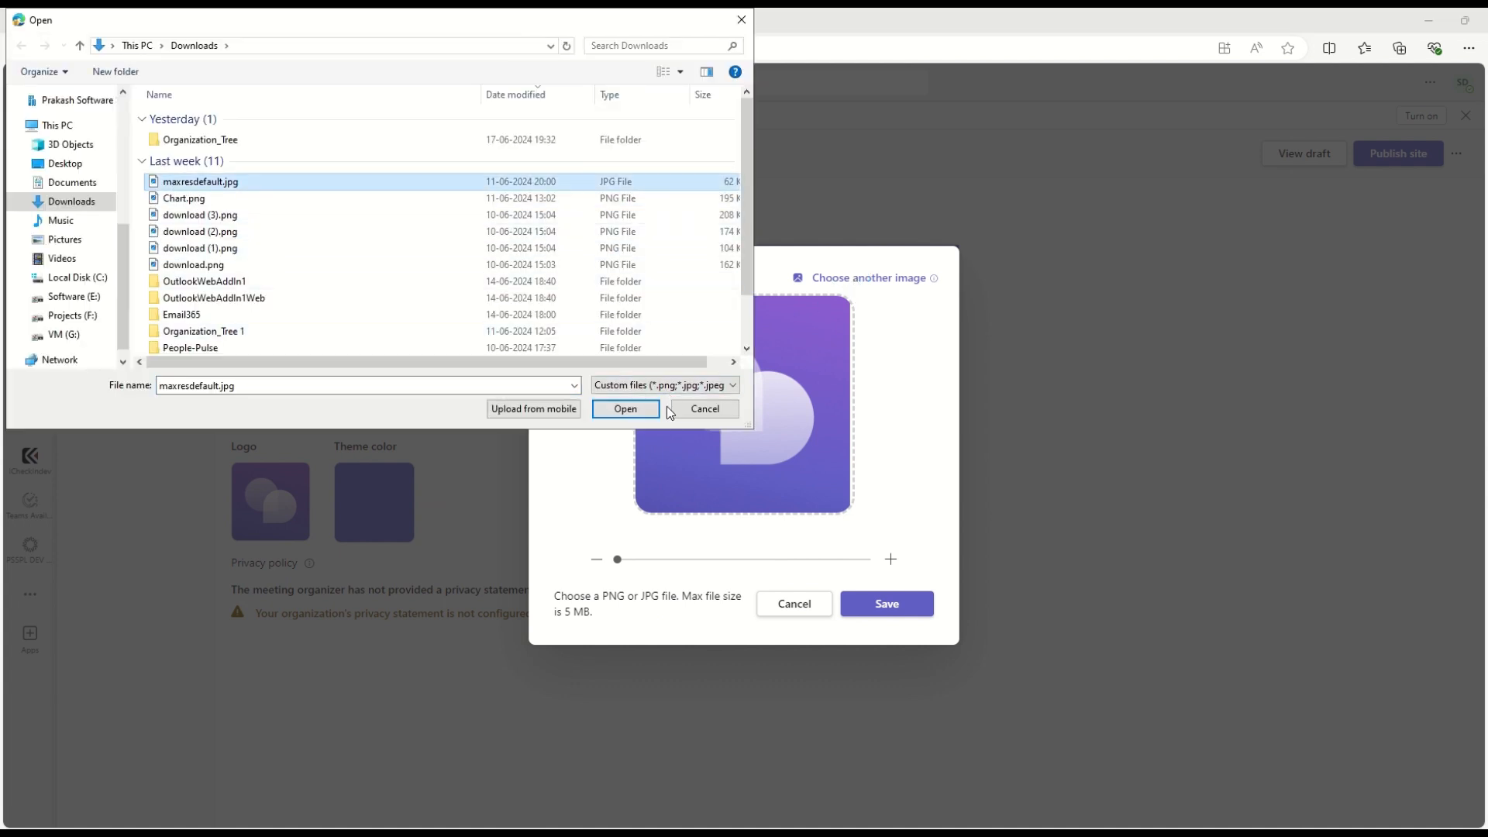
click(624, 409)
click(890, 279)
click(185, 199)
click(192, 220)
click(625, 408)
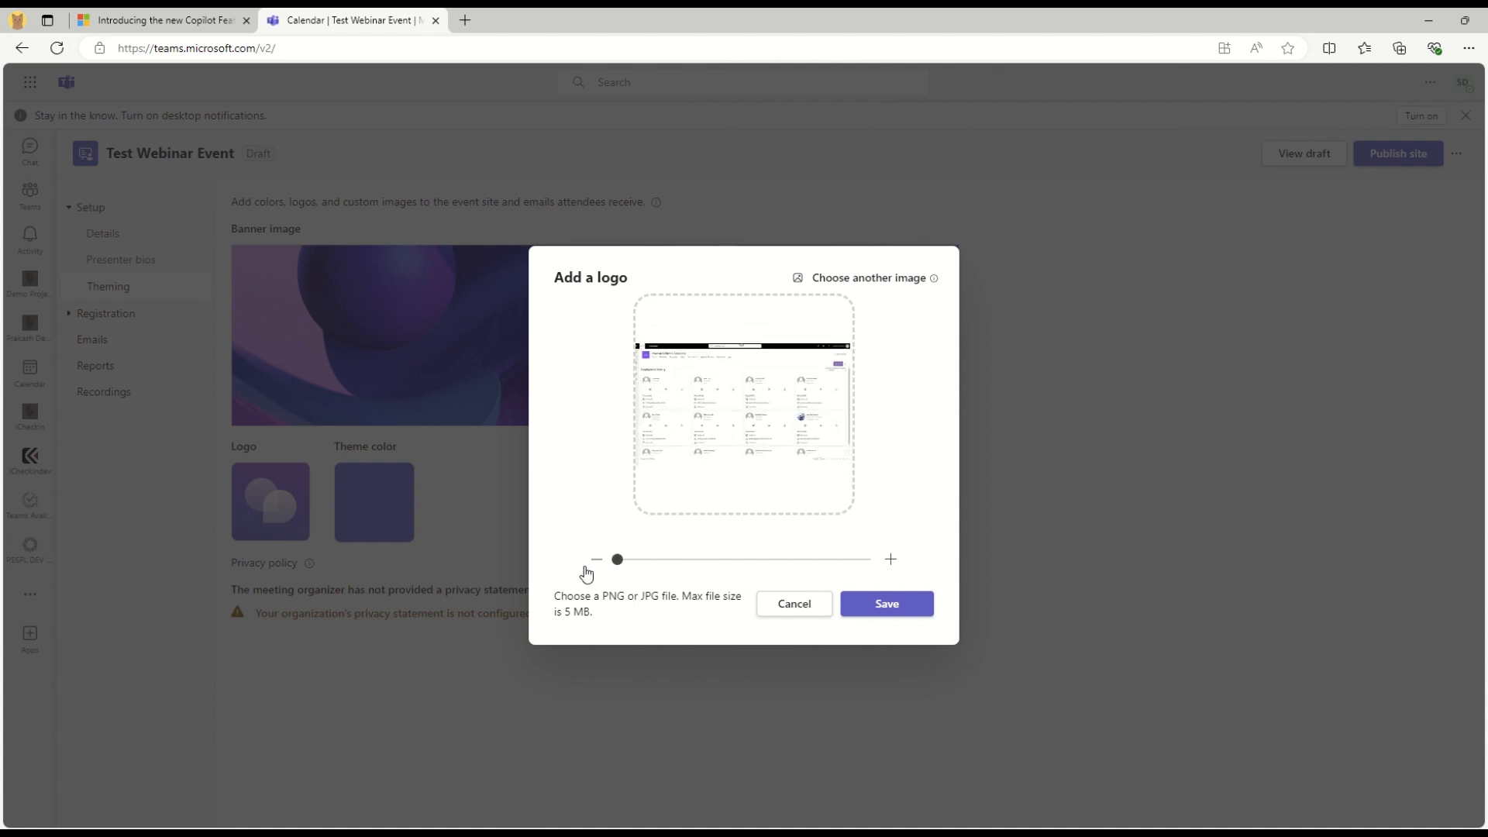
click(802, 612)
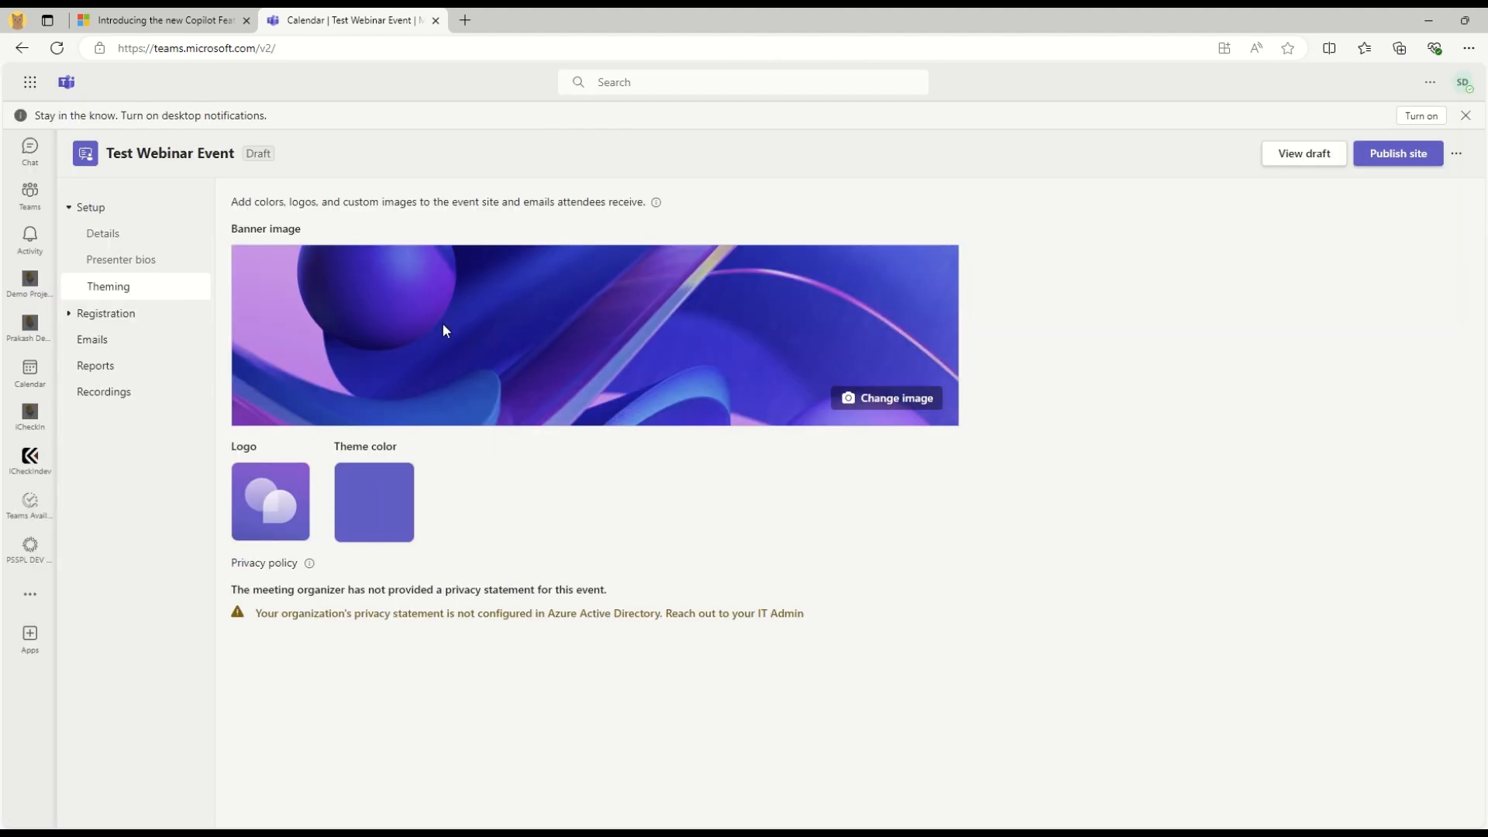
Zoom the banner crop, discard the change, and expand the Registration section
click(884, 399)
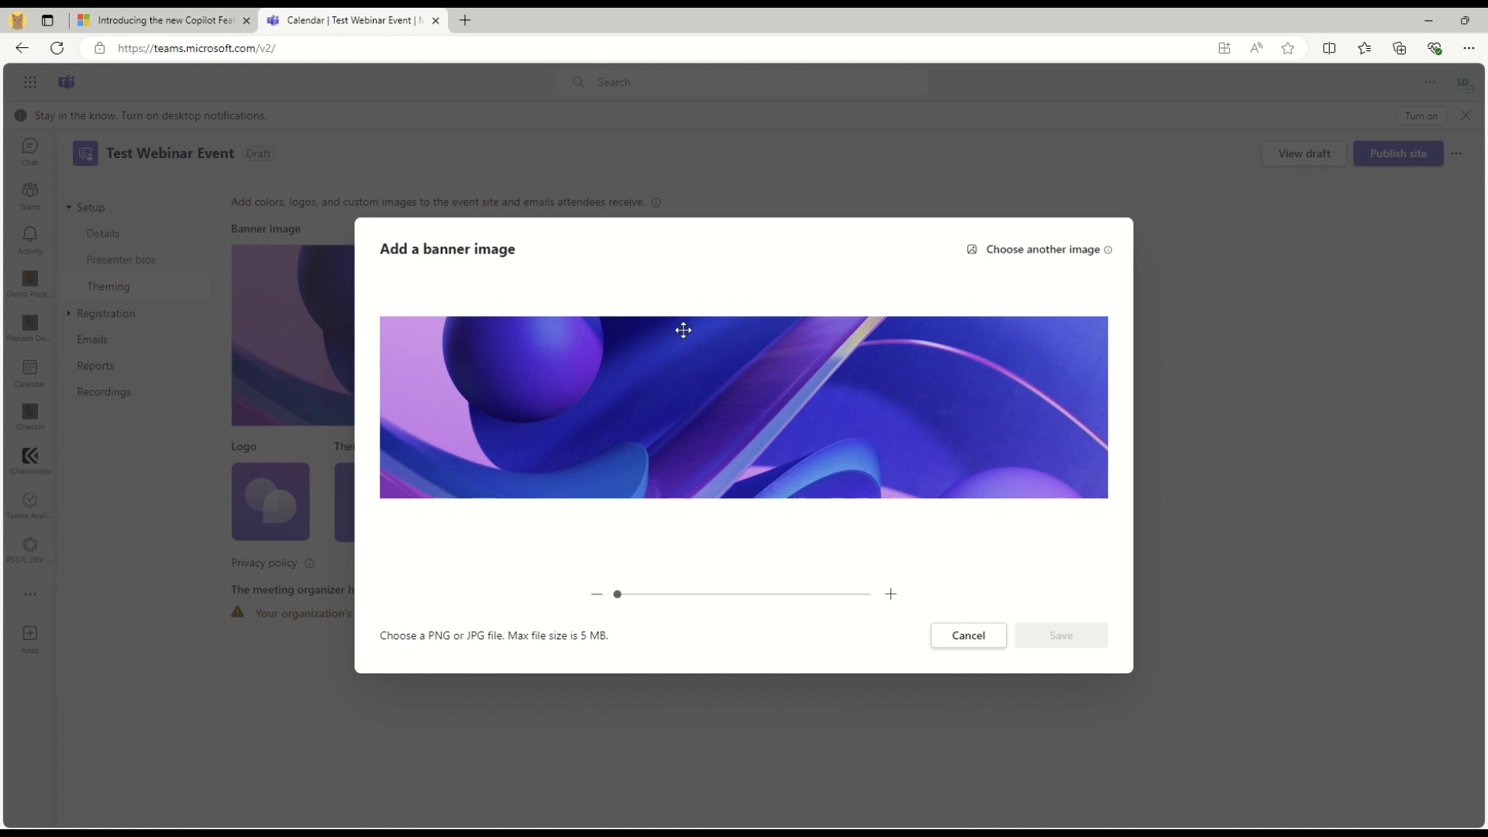
drag(612, 589, 319, 621)
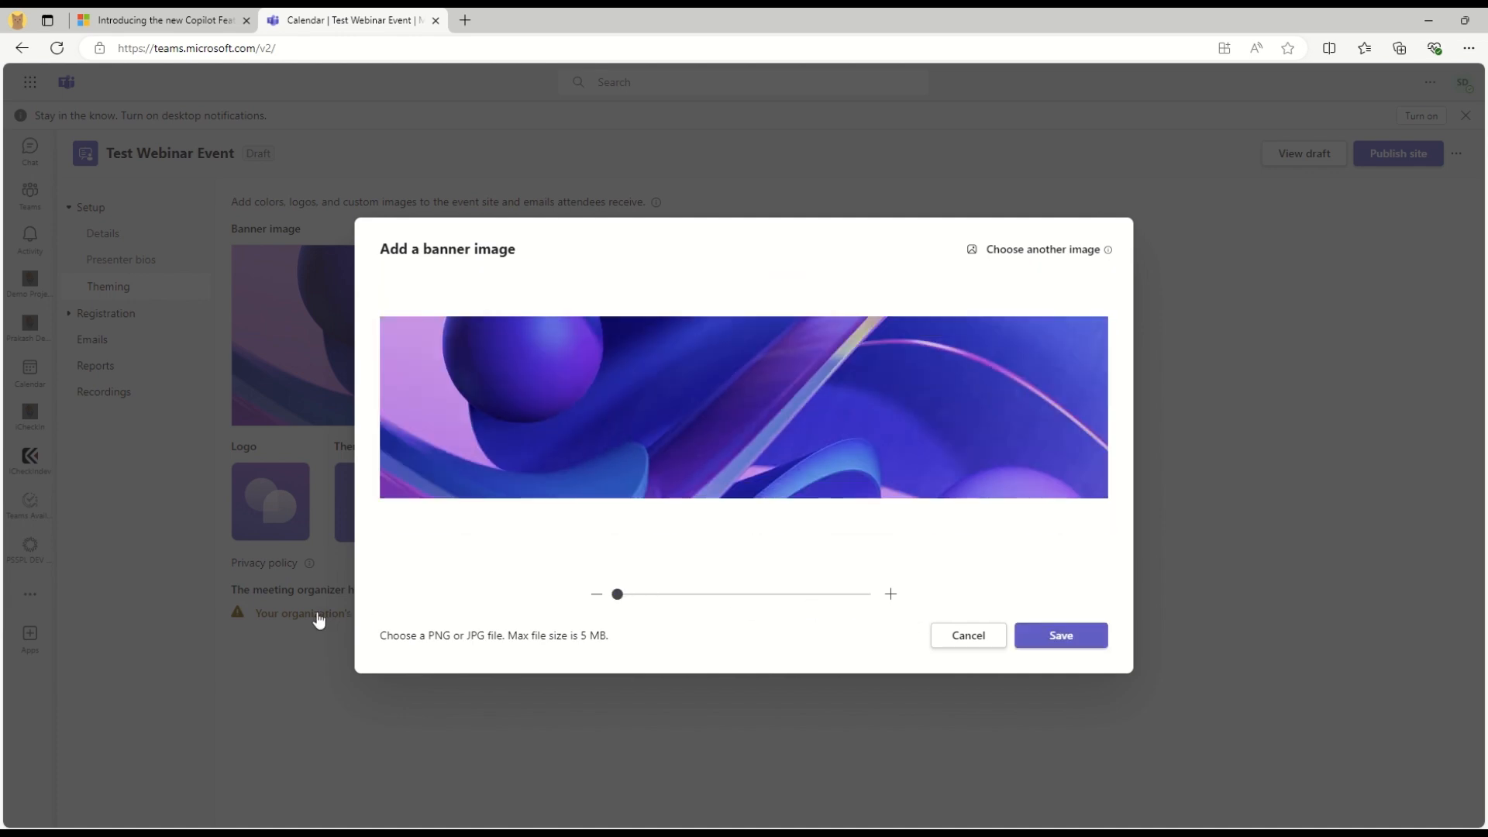
click(964, 642)
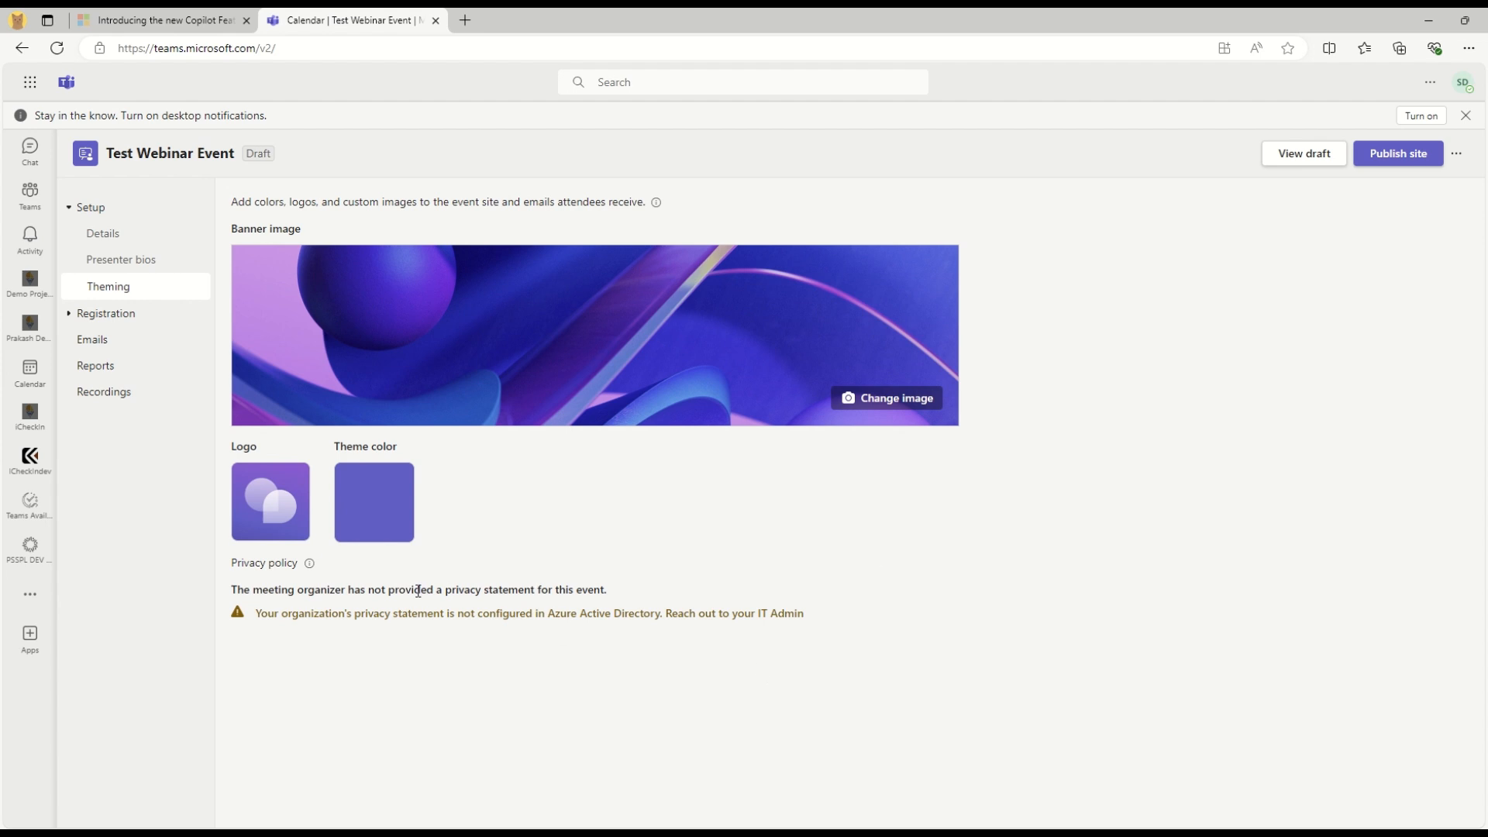
drag(418, 591, 688, 598)
click(385, 654)
click(65, 314)
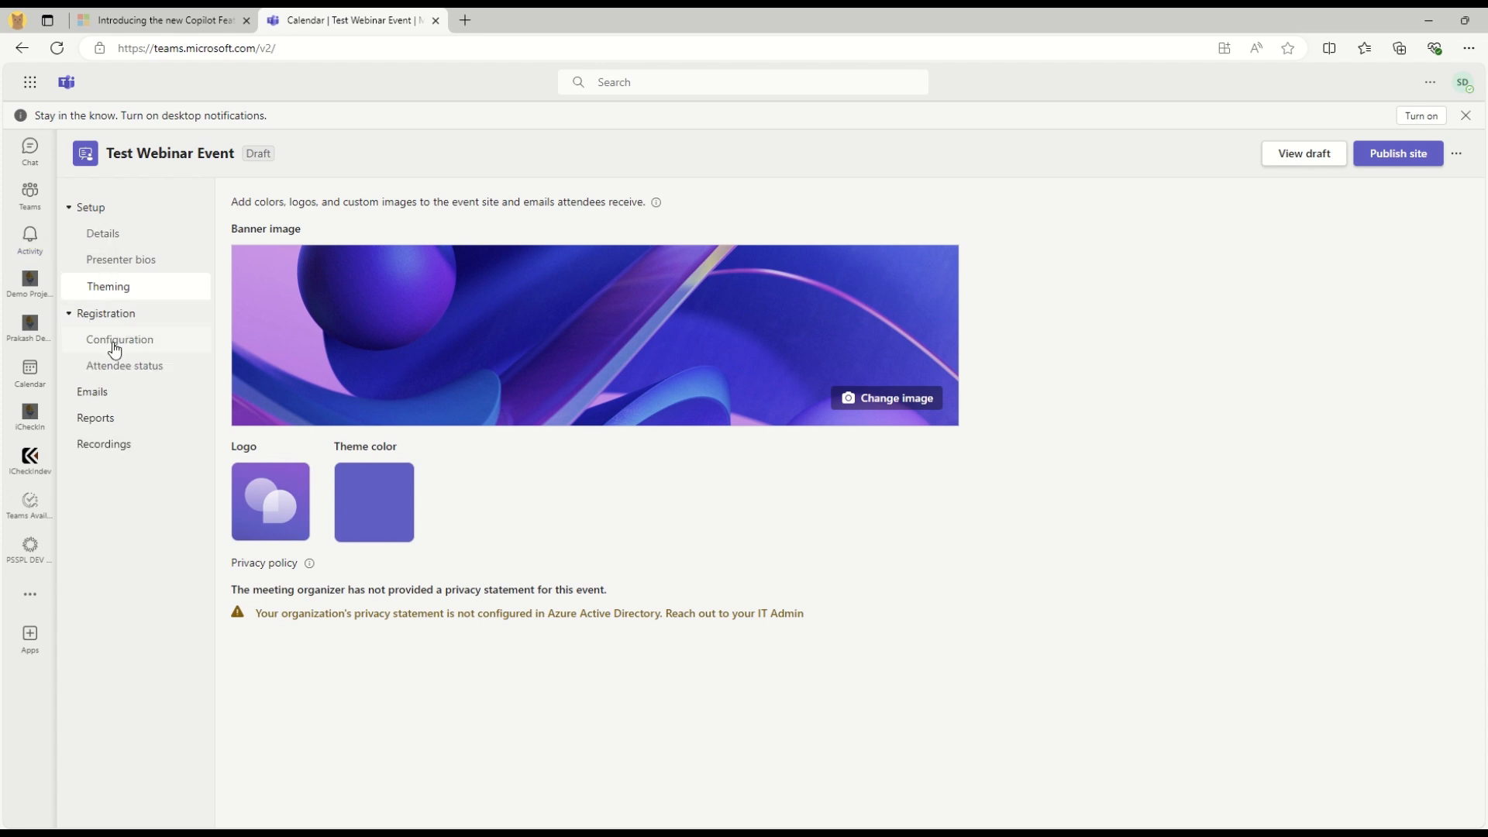
Change the registration capacity from 1000 to 2 and save
click(115, 341)
drag(242, 243, 379, 246)
click(700, 347)
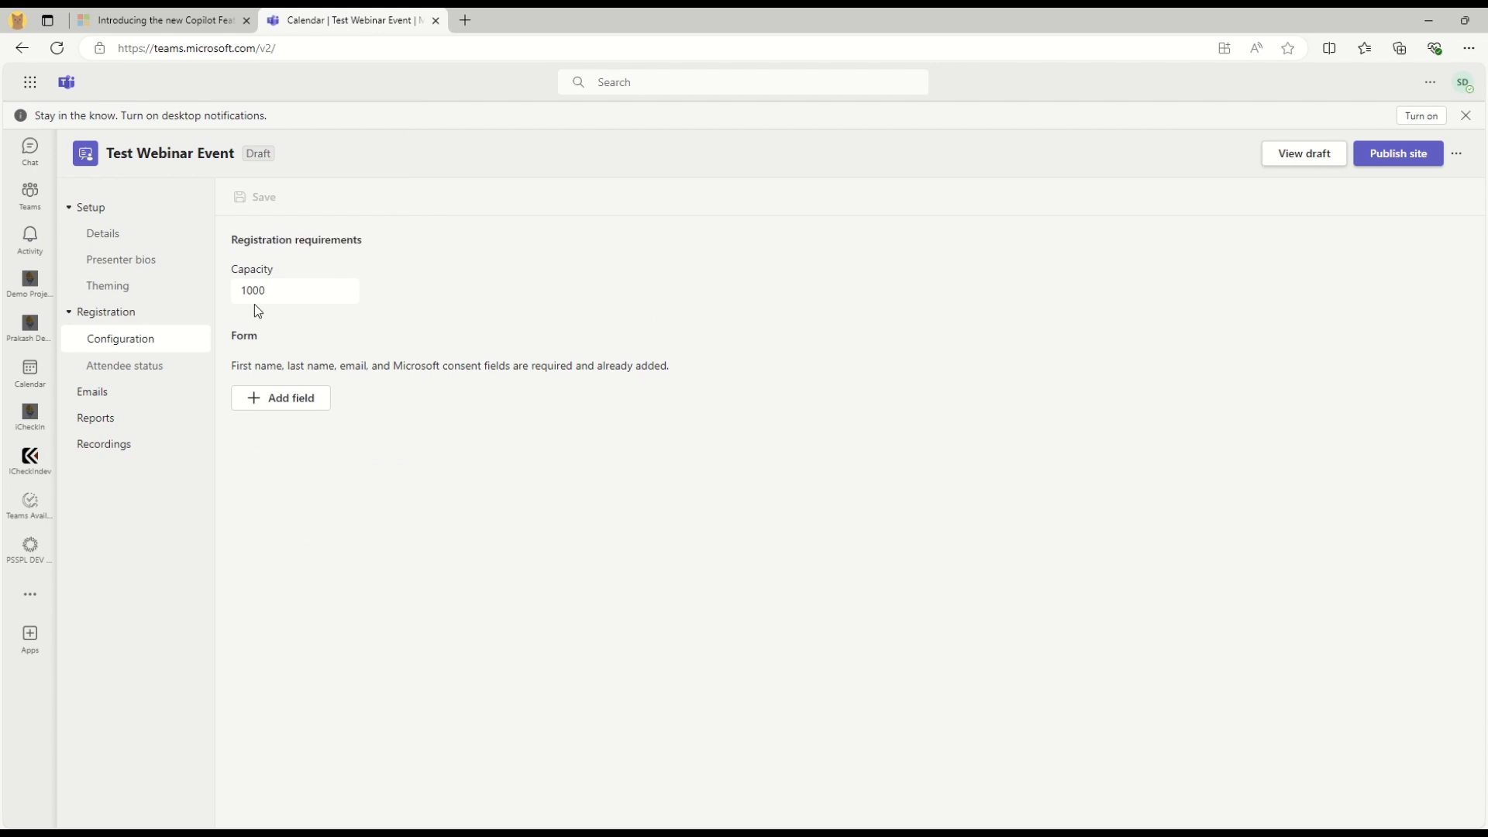
drag(300, 291, 181, 299)
text(2)
click(263, 200)
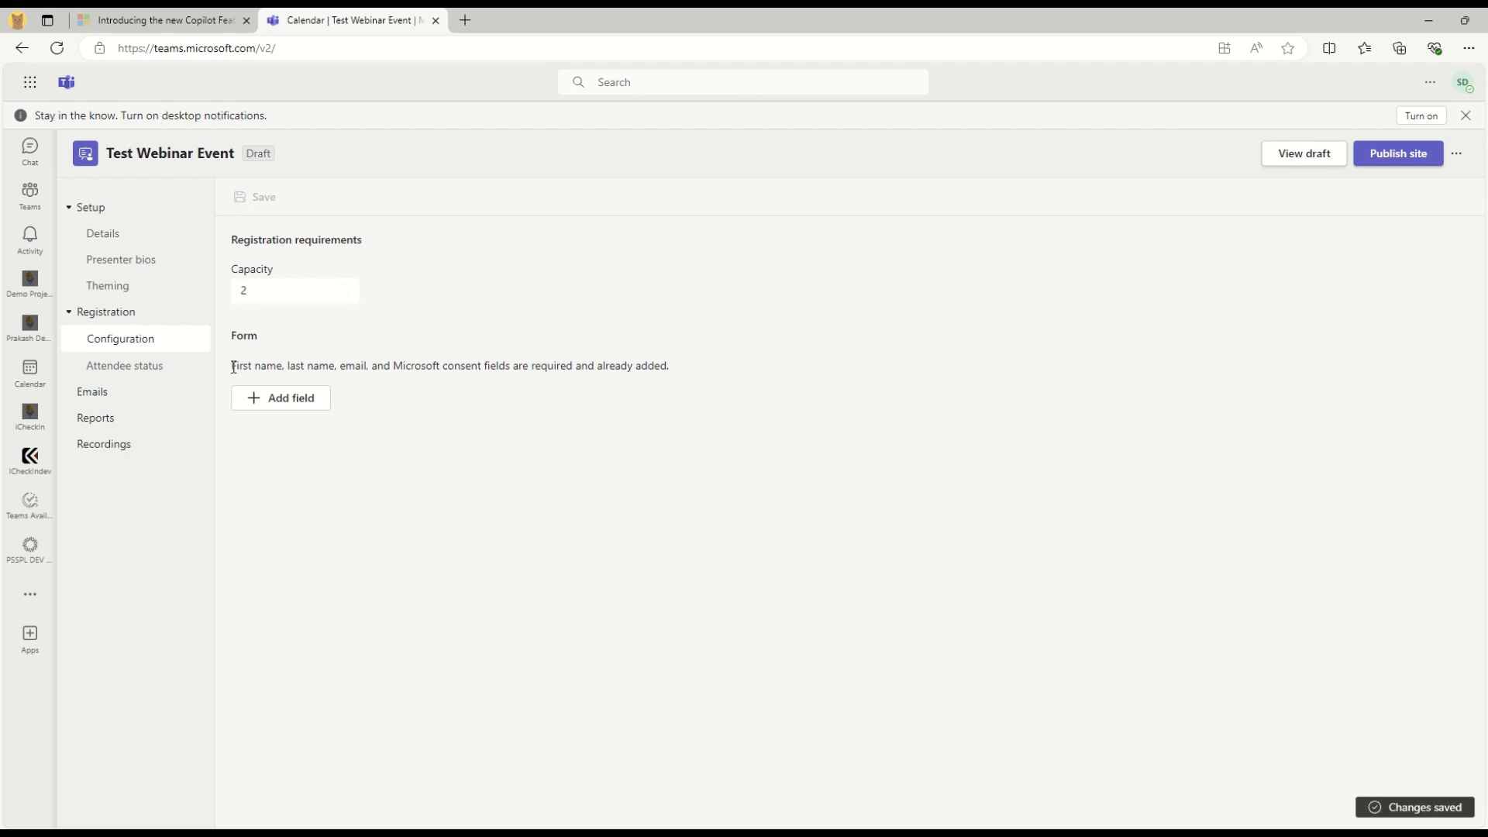
Add Job title and Organization fields to the registration form, dropping Industry
drag(234, 368, 698, 358)
click(285, 403)
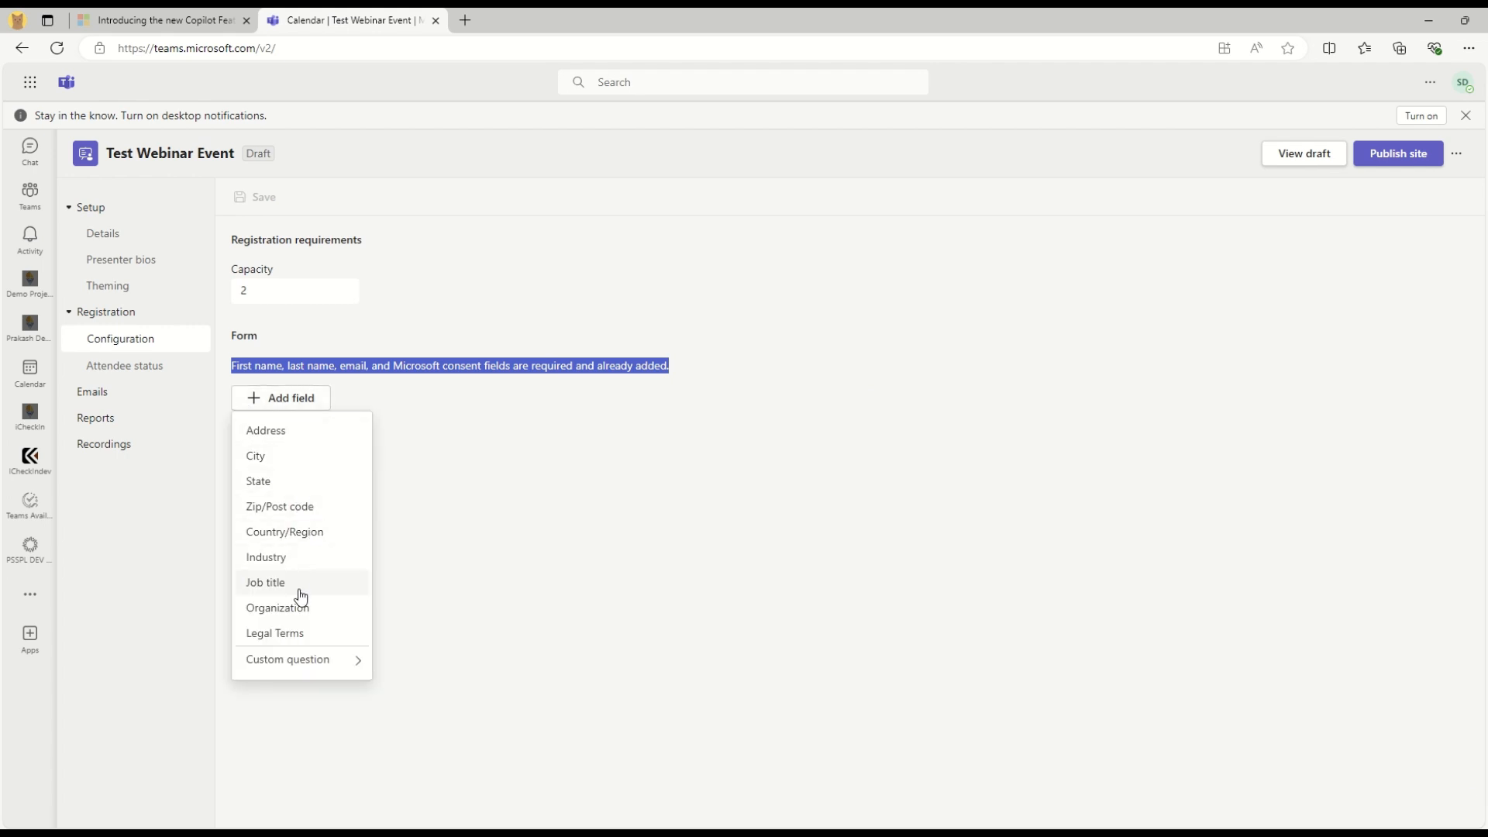
click(271, 583)
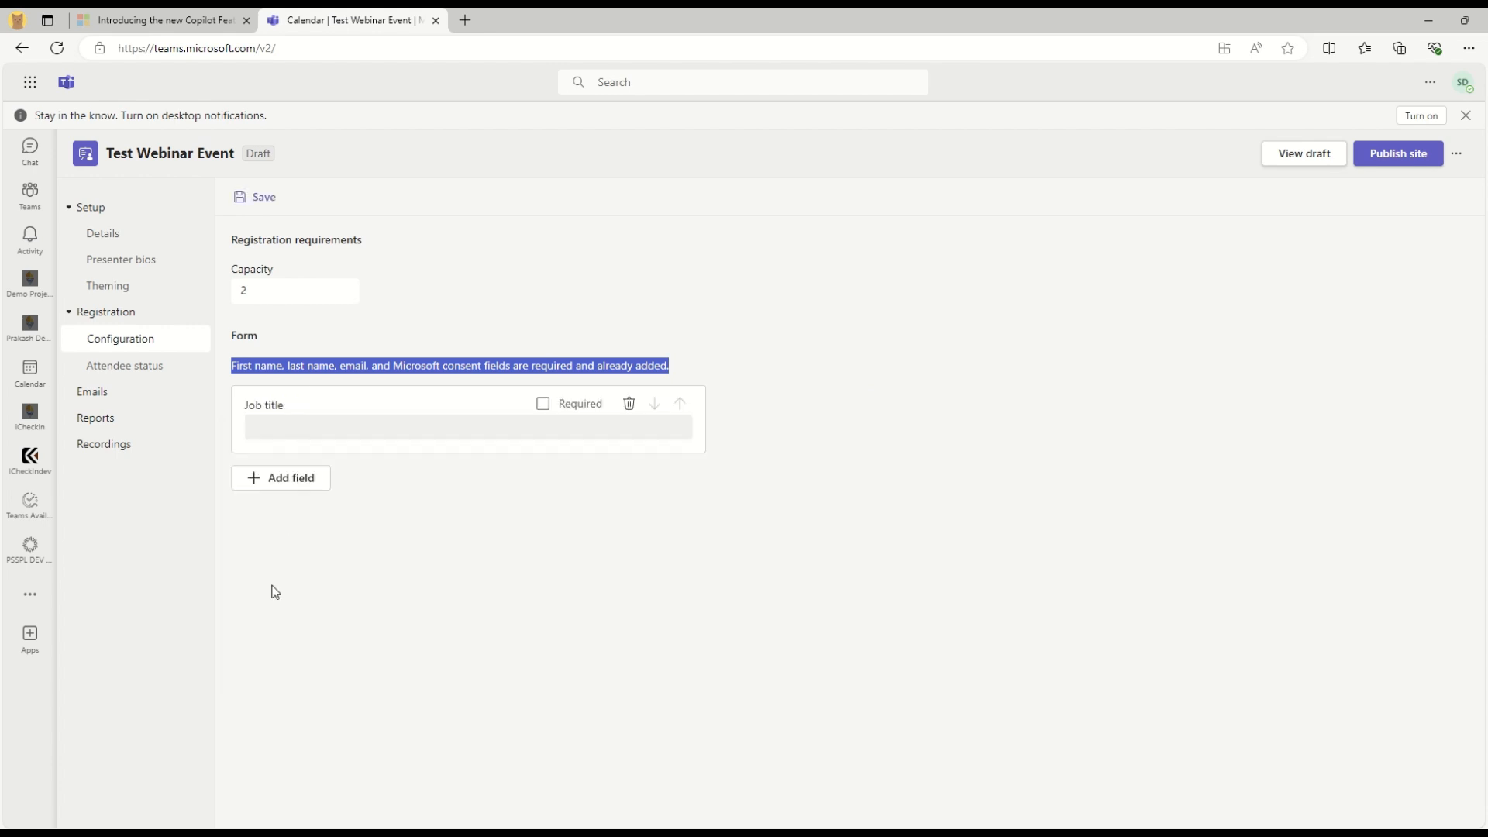
click(286, 481)
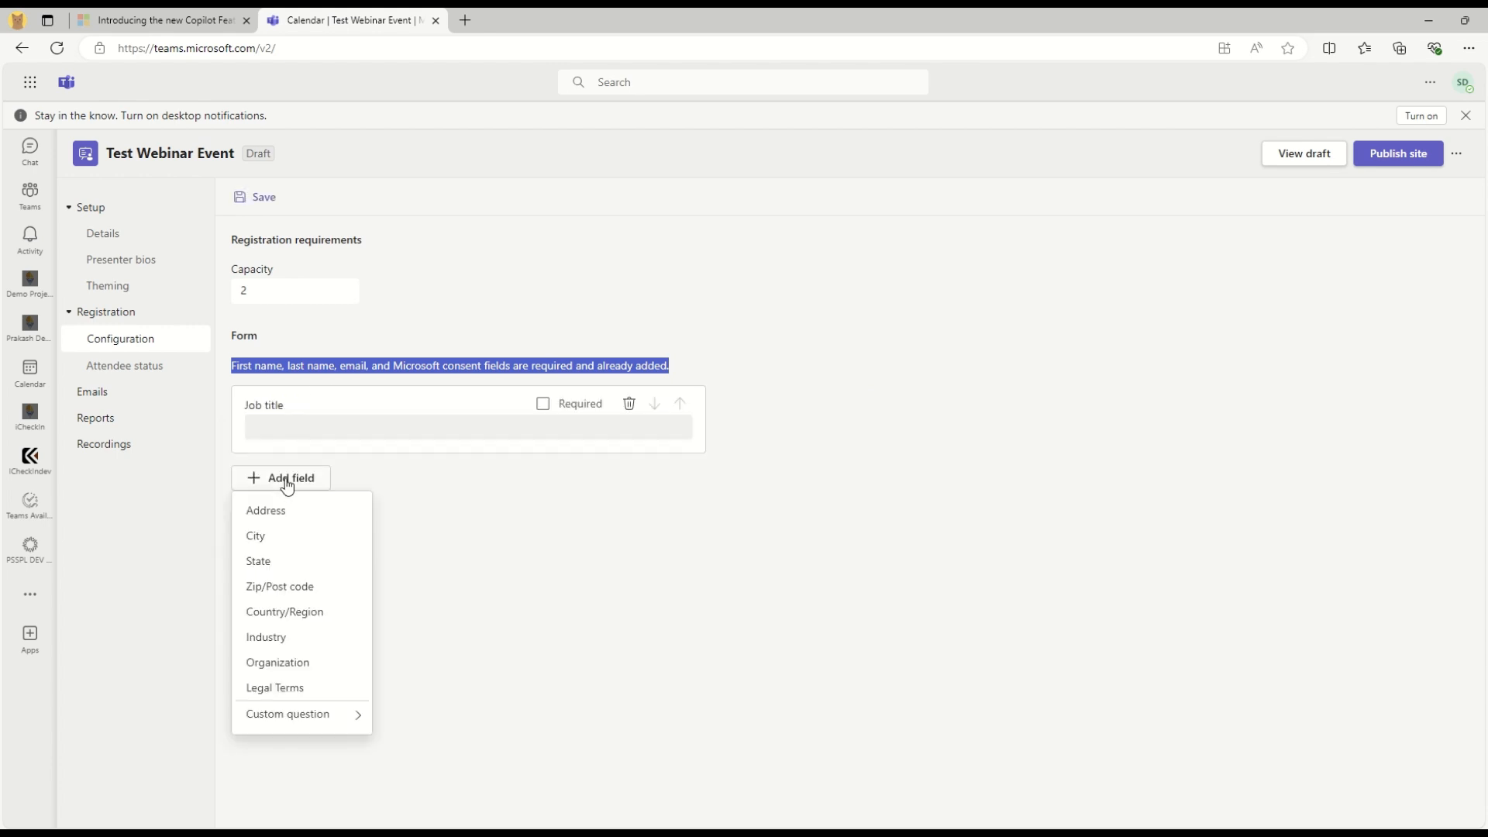
click(288, 662)
click(285, 561)
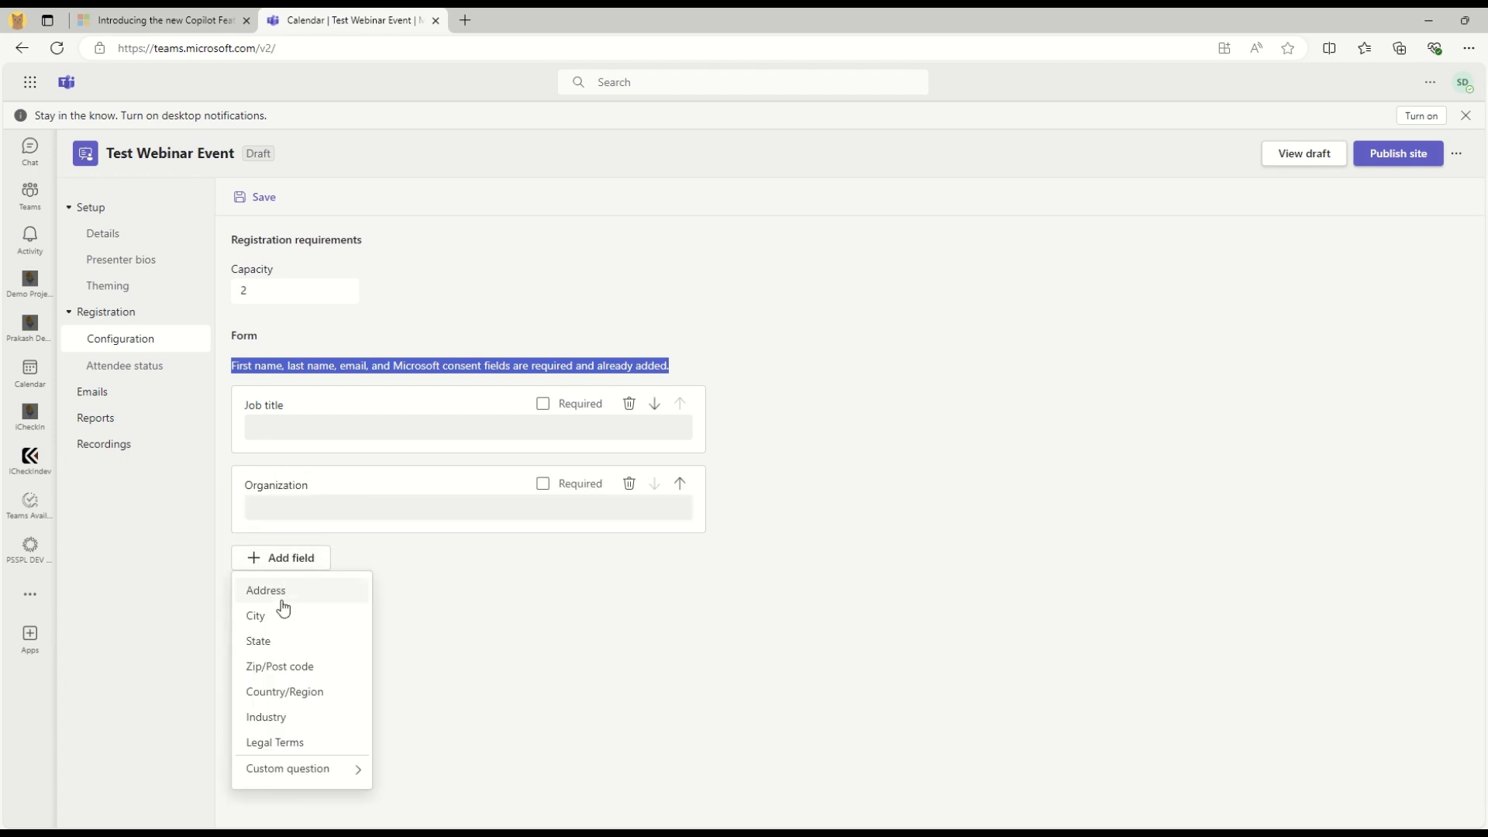
click(282, 722)
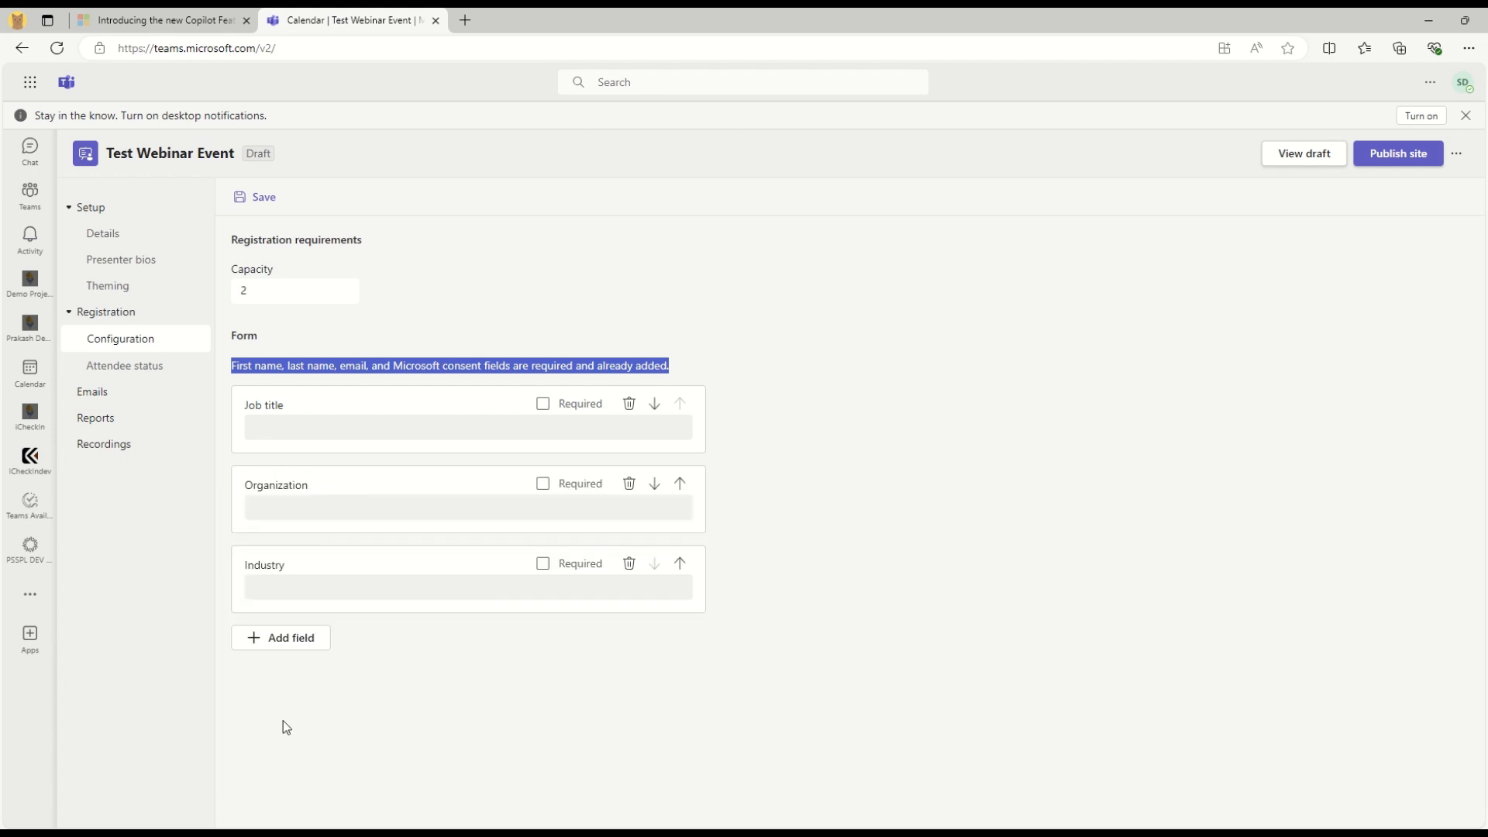
click(629, 564)
click(260, 563)
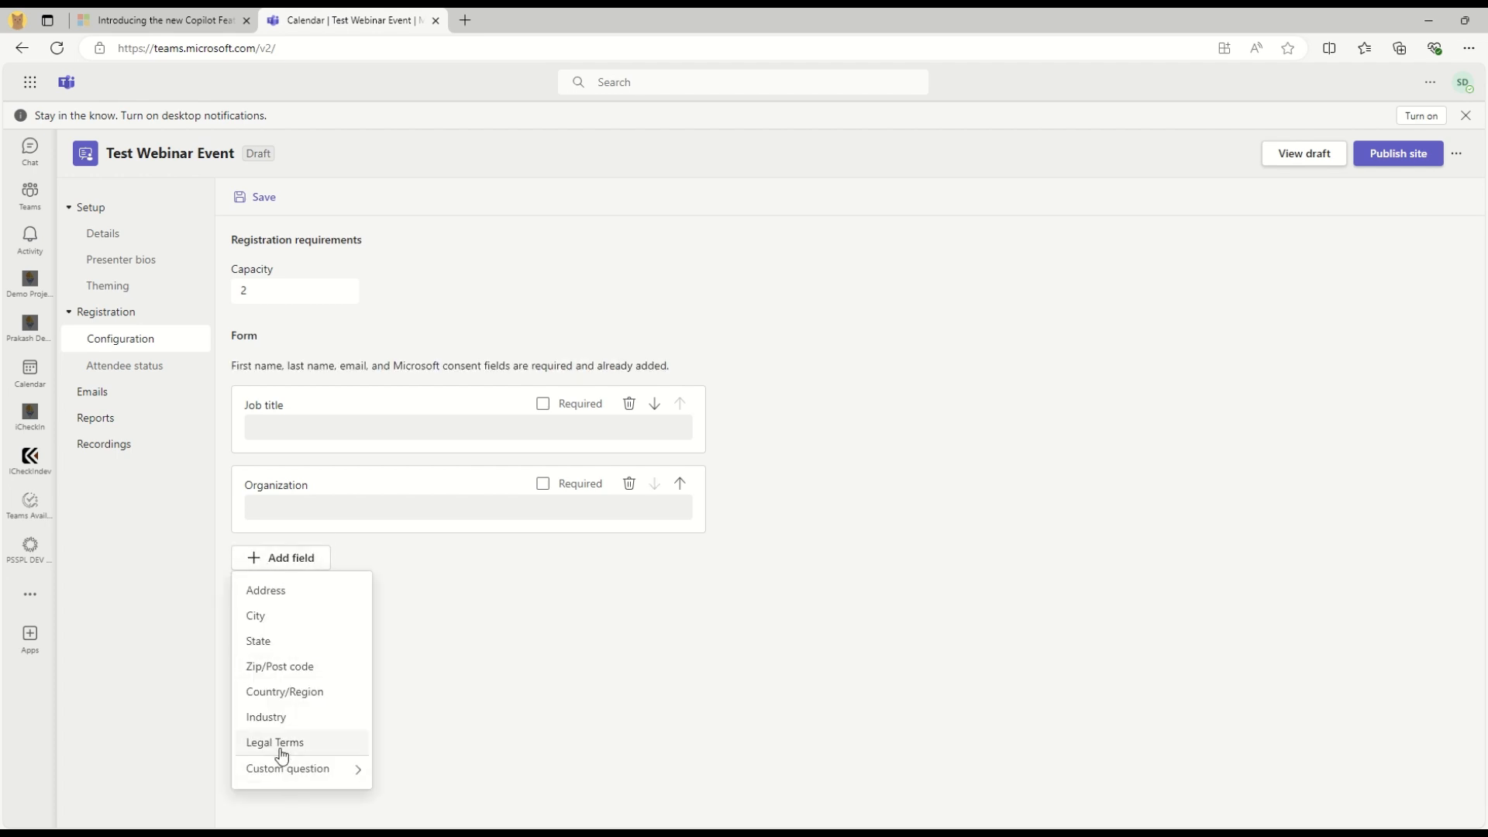
click(776, 595)
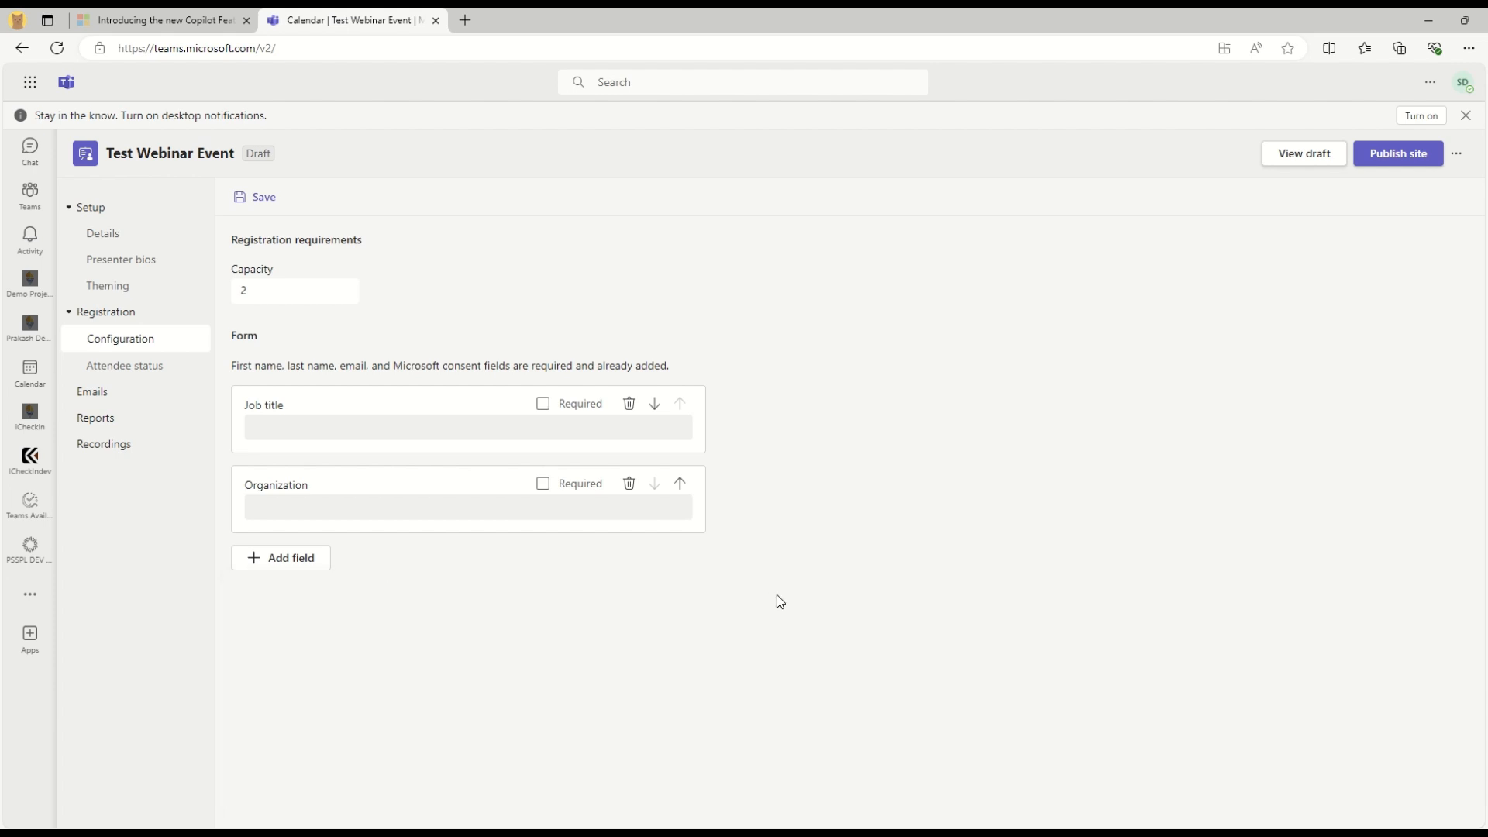
Save the form changes and go to the Attendee status page
click(131, 366)
click(860, 471)
click(140, 365)
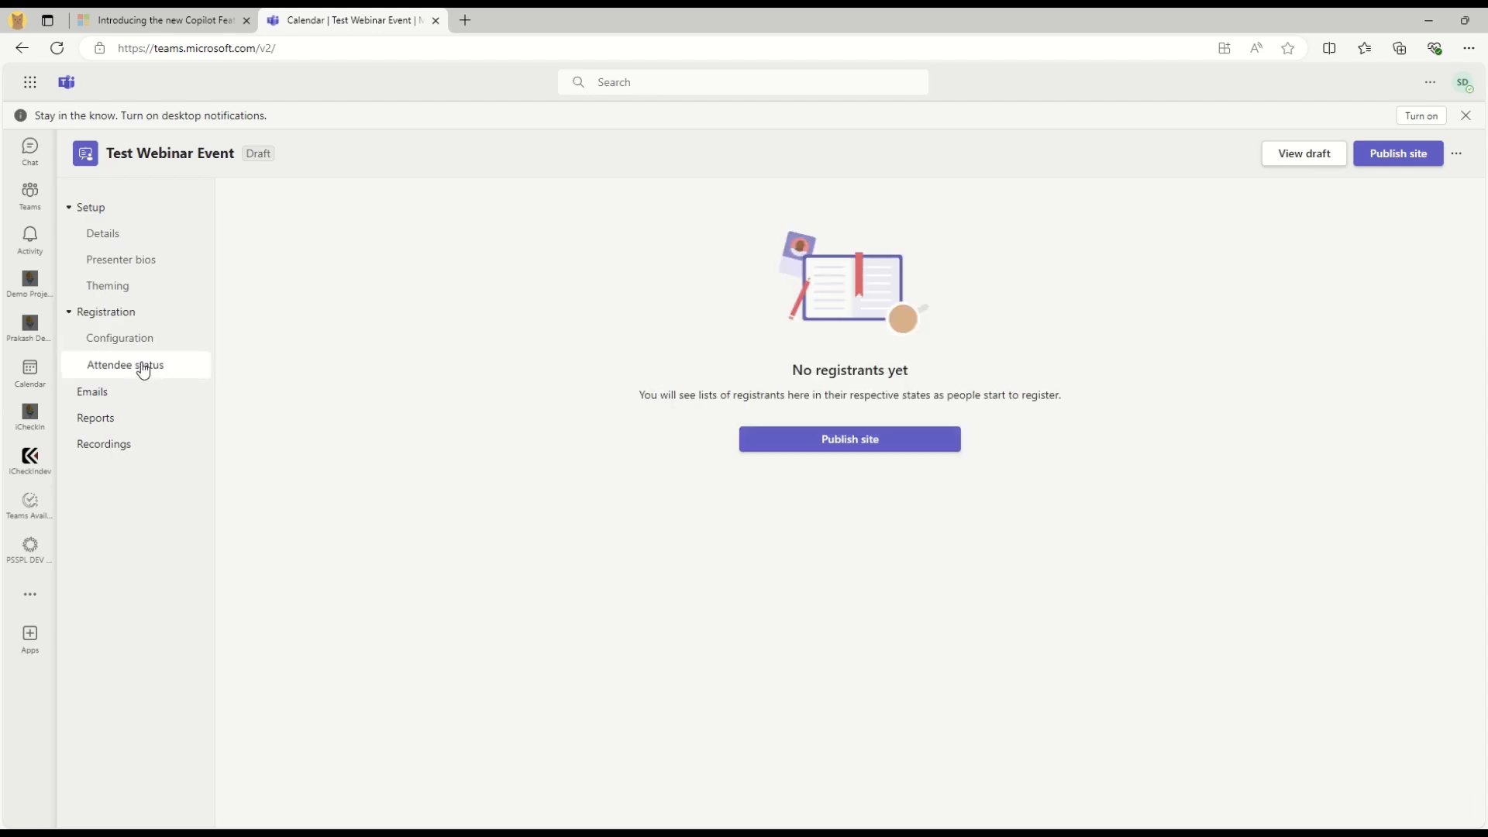
Read the attendee status page showing no registrants yet
drag(778, 380, 907, 370)
click(860, 378)
drag(707, 395, 1114, 397)
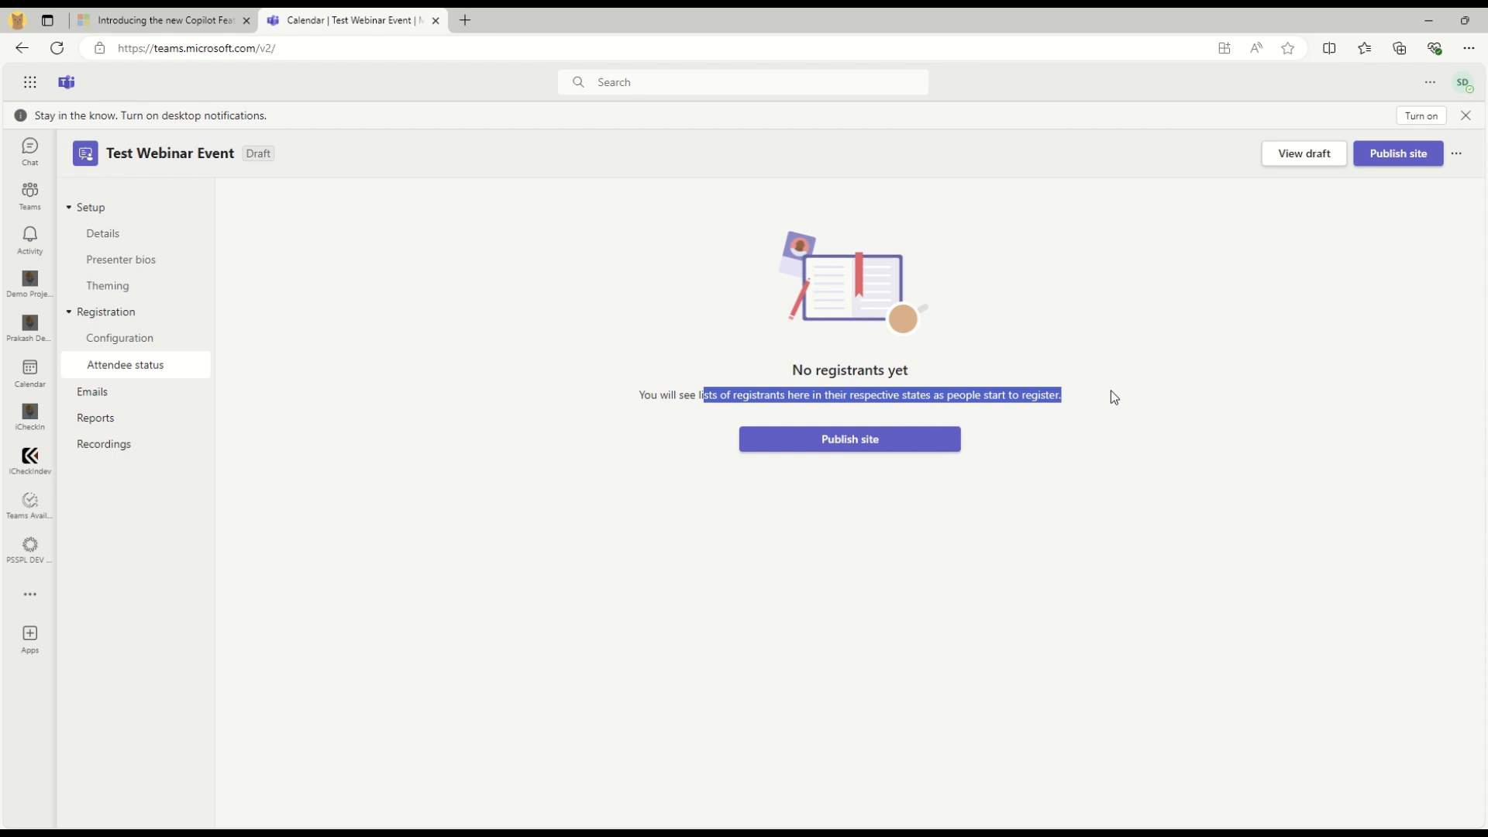
click(1059, 485)
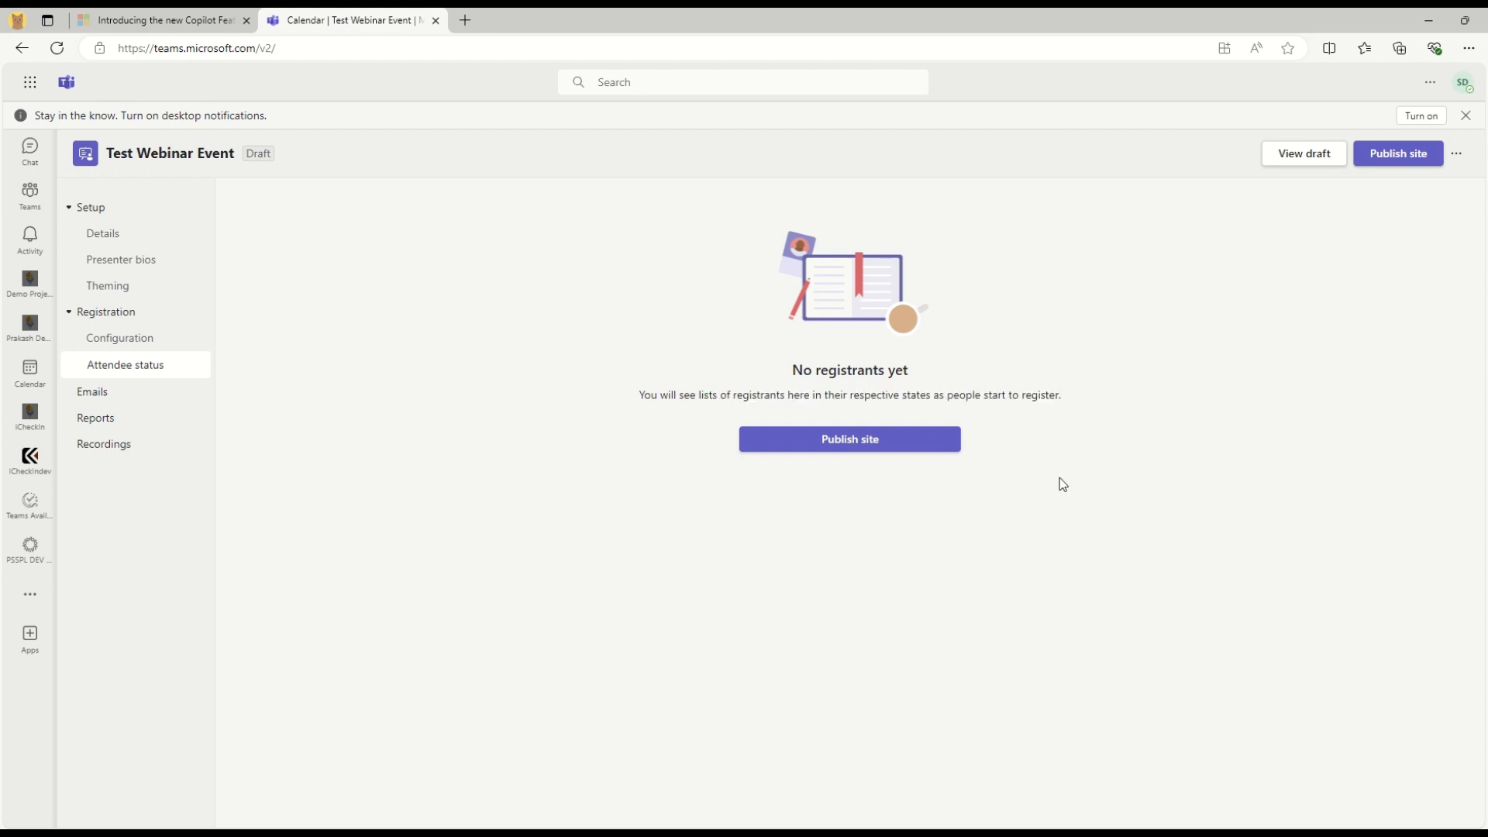
Check each automatic email's send time, such as the 1h-before reminder, and preview Attendee registration
click(99, 401)
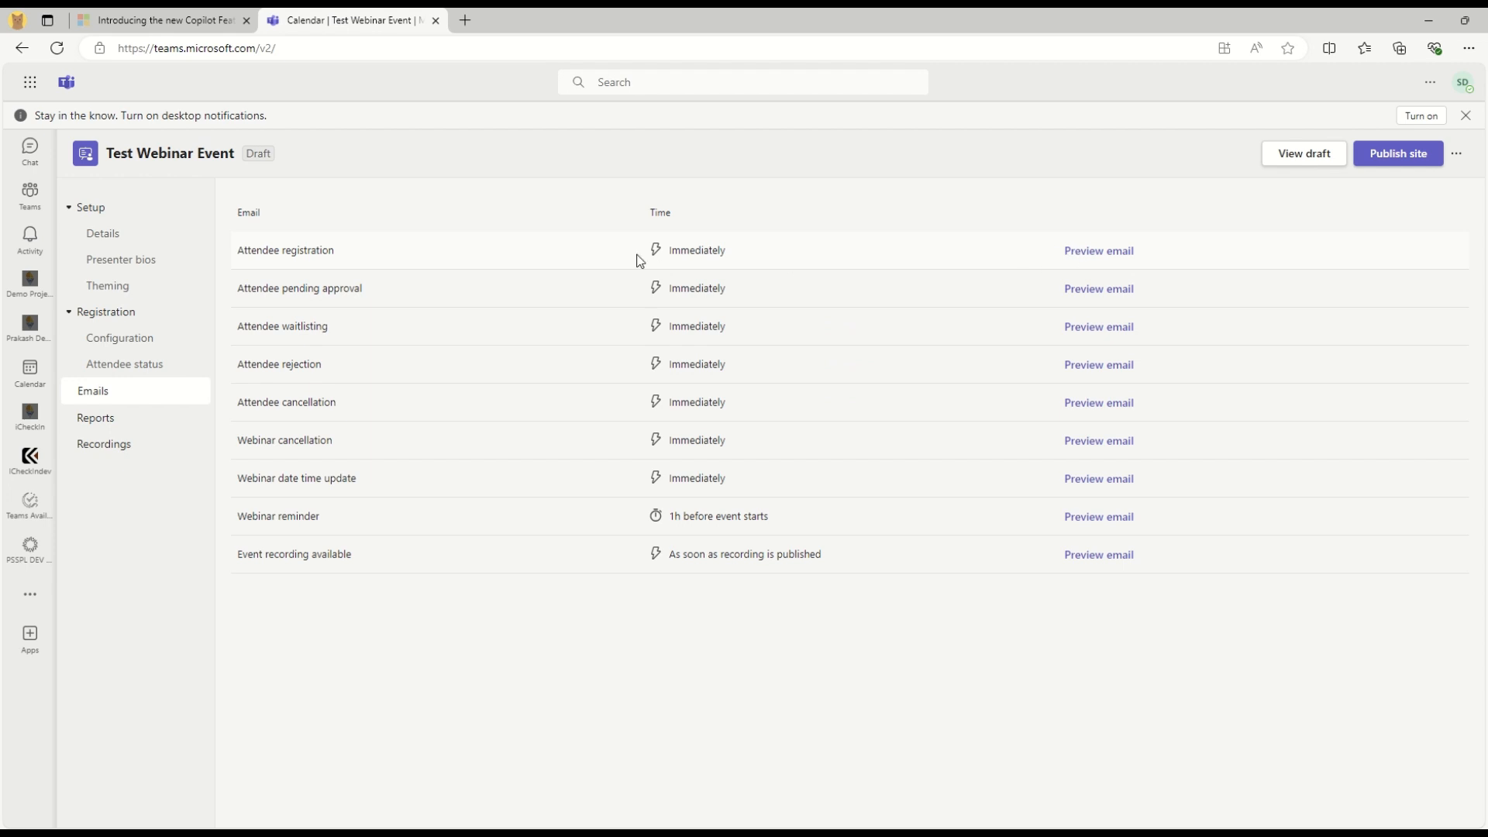
drag(655, 252, 726, 251)
drag(231, 478, 401, 475)
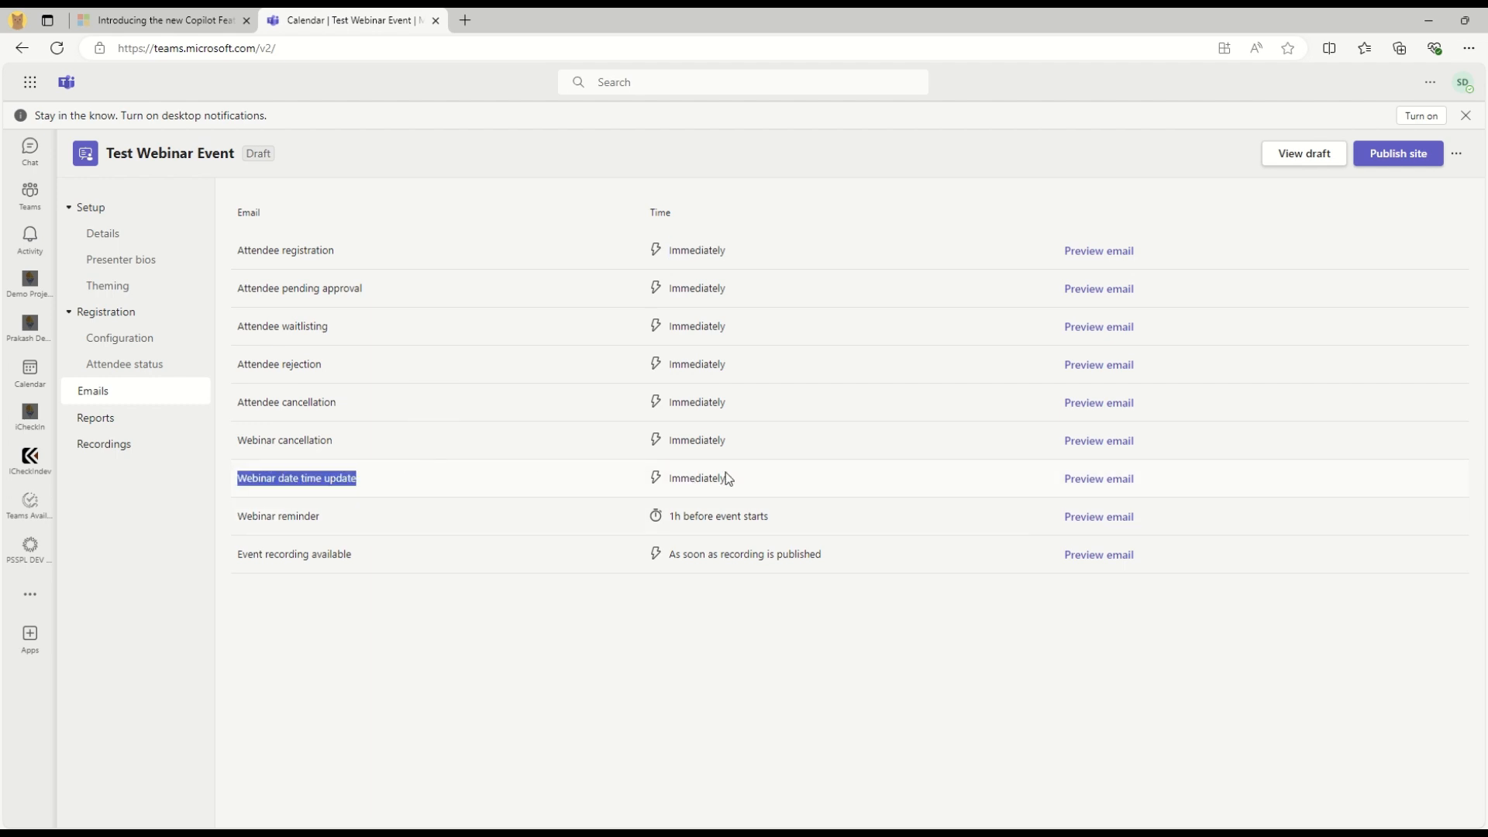
drag(727, 478, 666, 479)
click(564, 622)
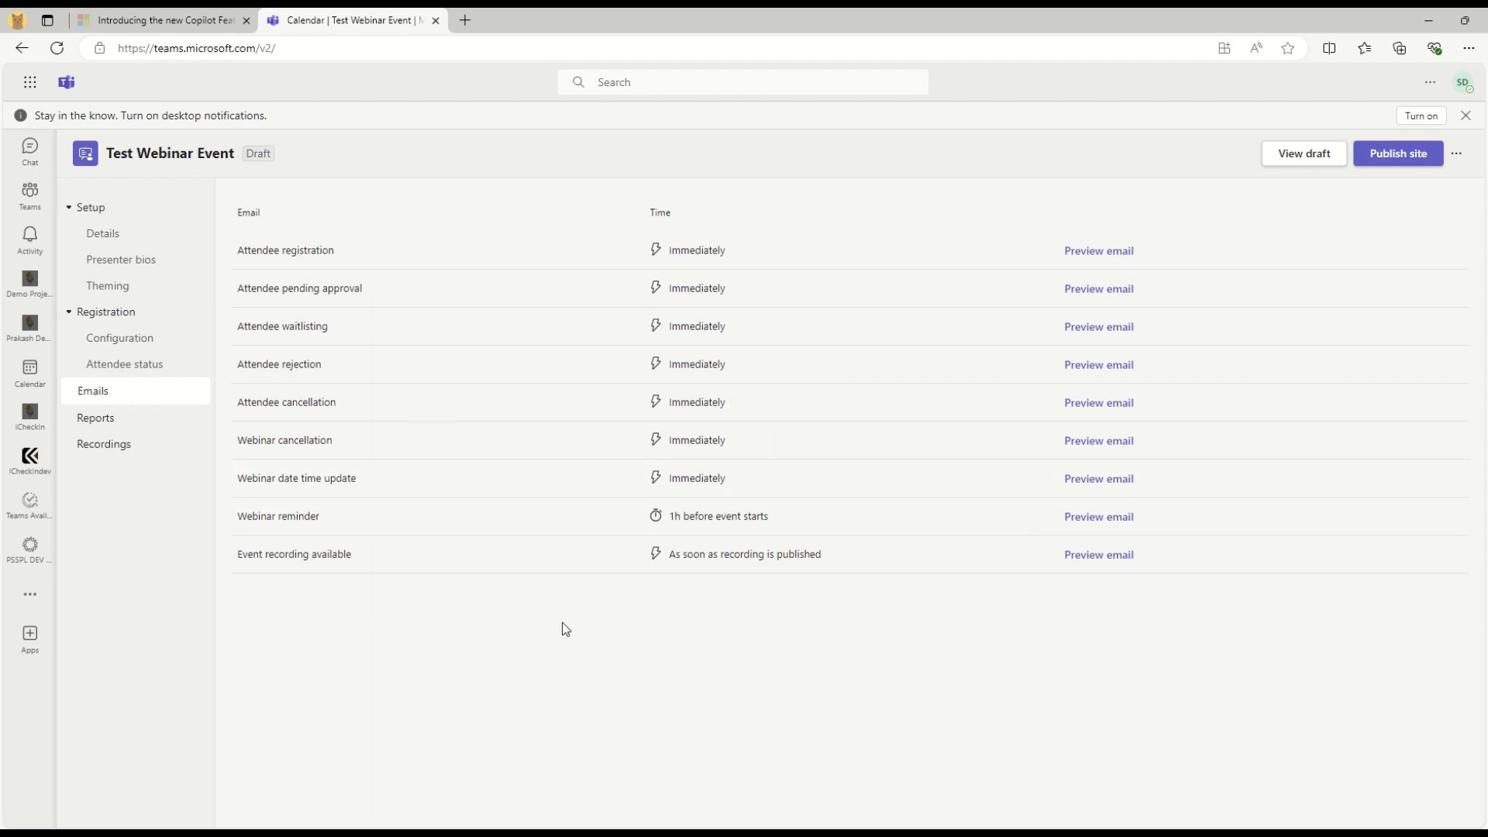
triple_click(704, 512)
click(707, 721)
drag(680, 557, 883, 556)
click(850, 655)
drag(235, 251, 380, 267)
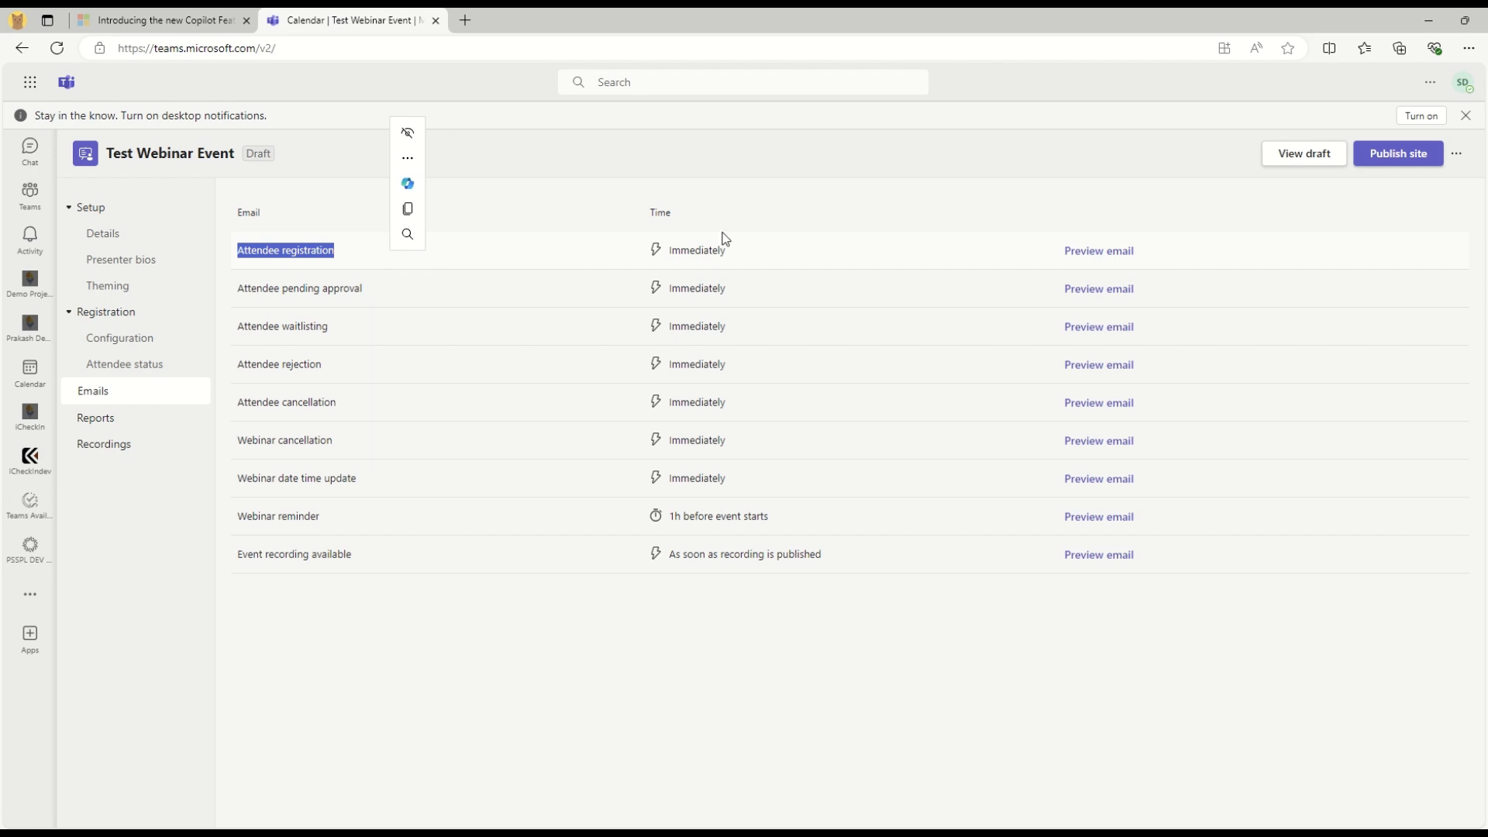
click(1092, 259)
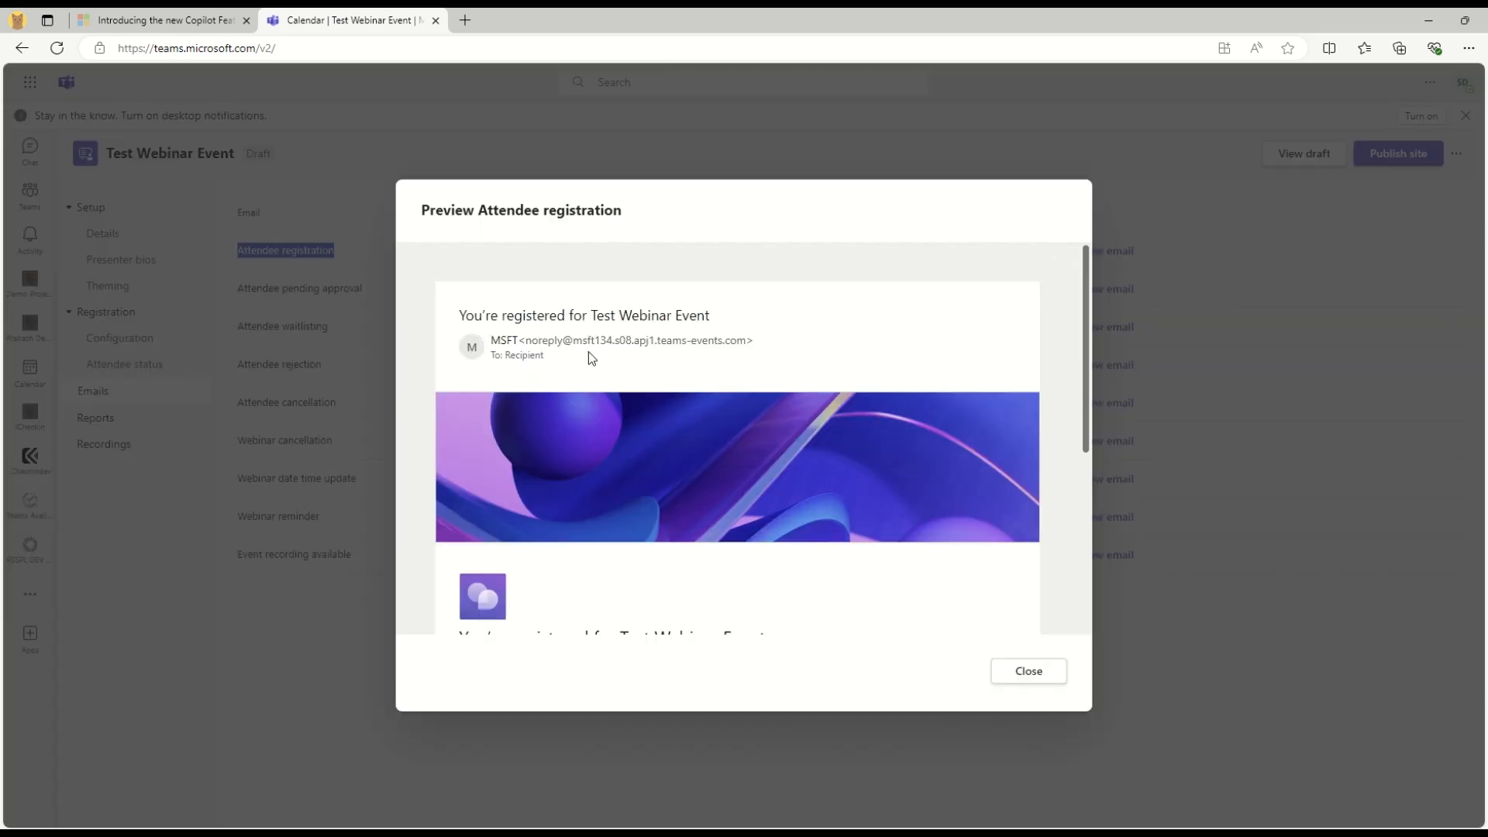
Read through the registration email preview and its attendee name placeholder, then close it
scroll(650, 503, down, 2)
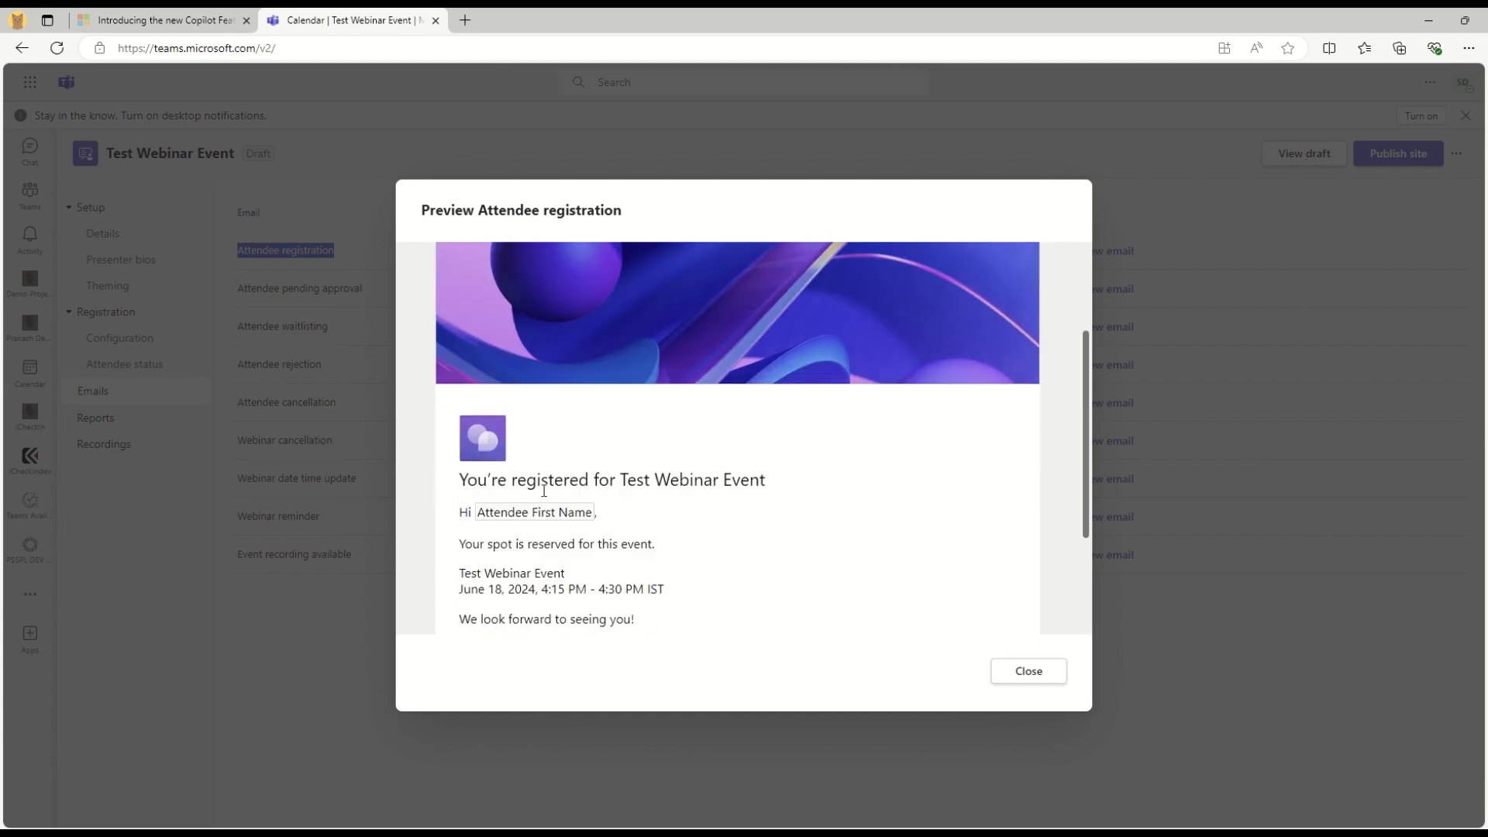
double_click(546, 515)
click(857, 522)
scroll(858, 526, down, 1)
scroll(859, 525, down, 1)
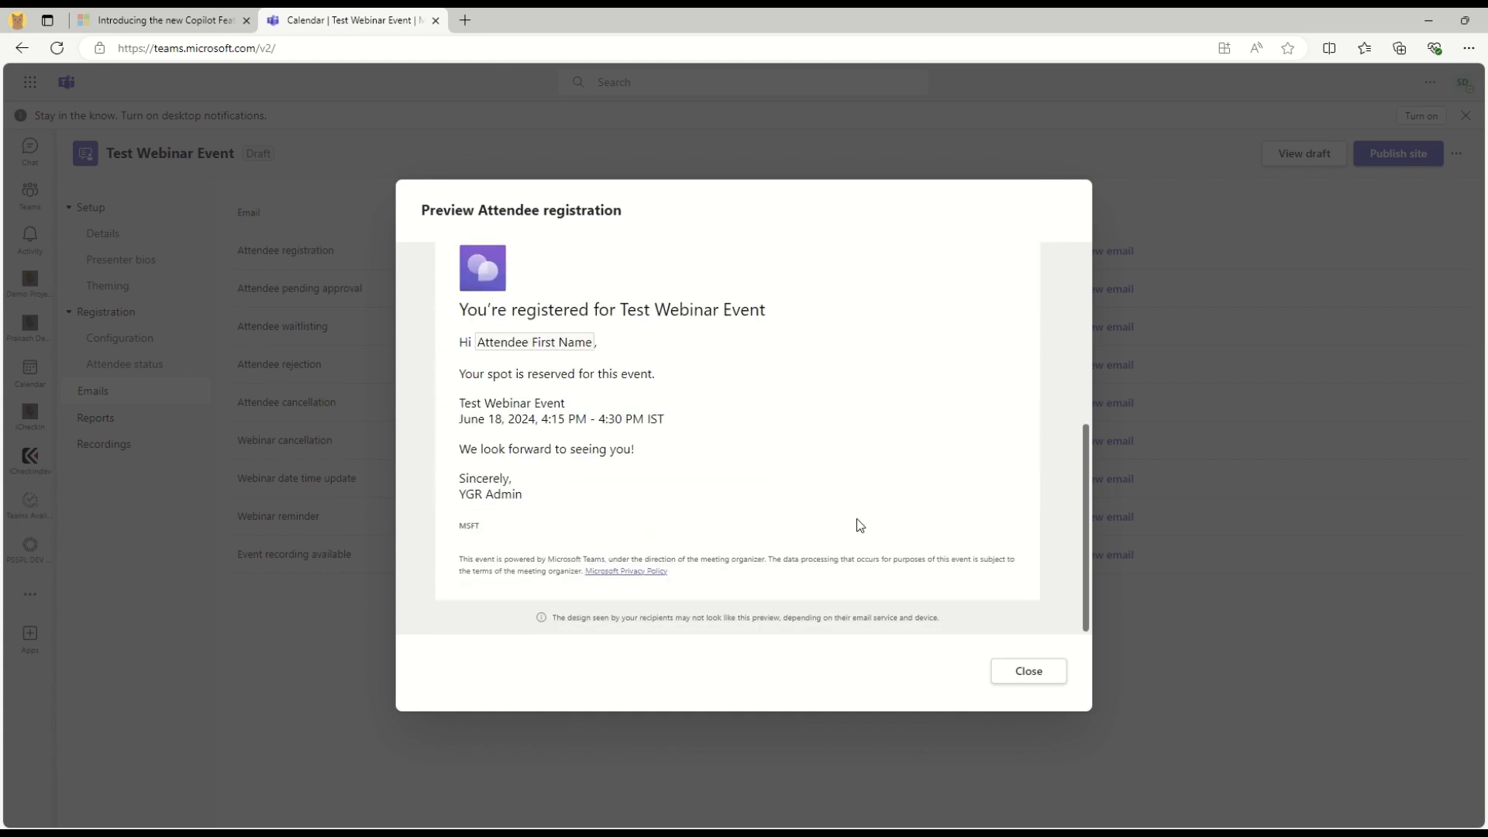
click(1000, 681)
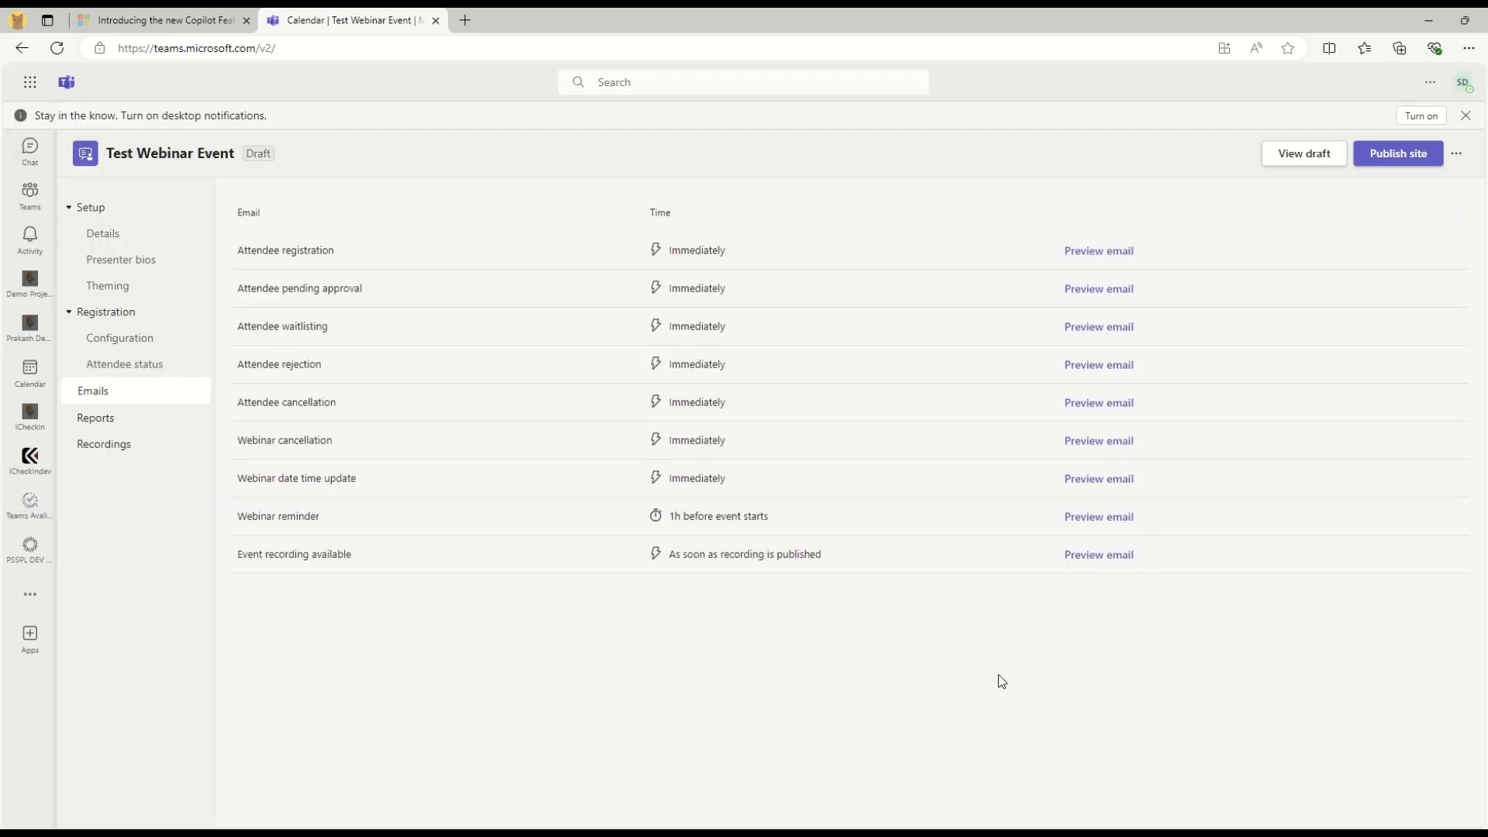
Preview the Attendee rejection email and read its not-approved message
click(1090, 370)
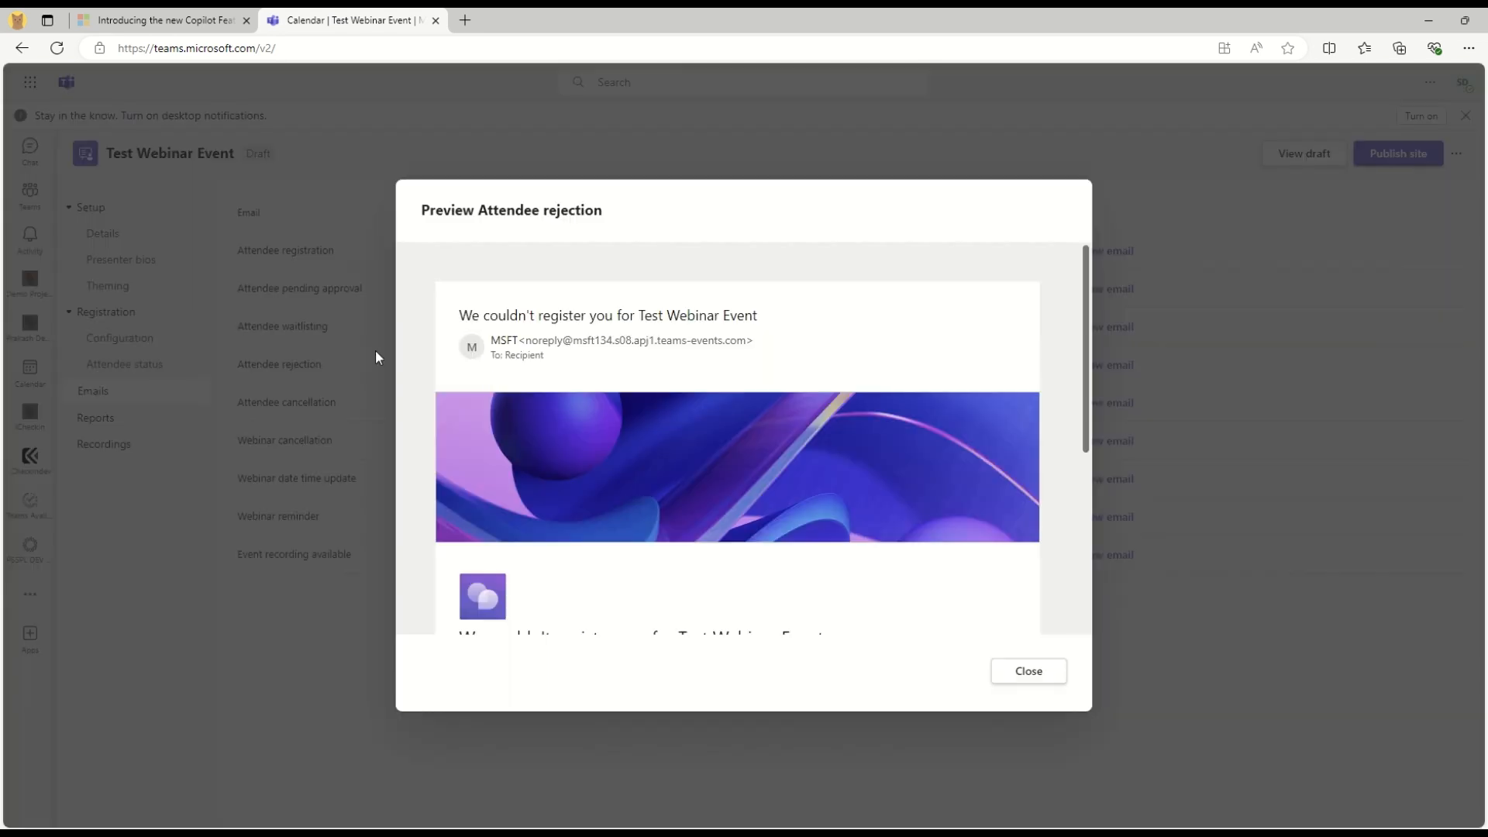
triple_click(485, 319)
scroll(641, 542, down, 2)
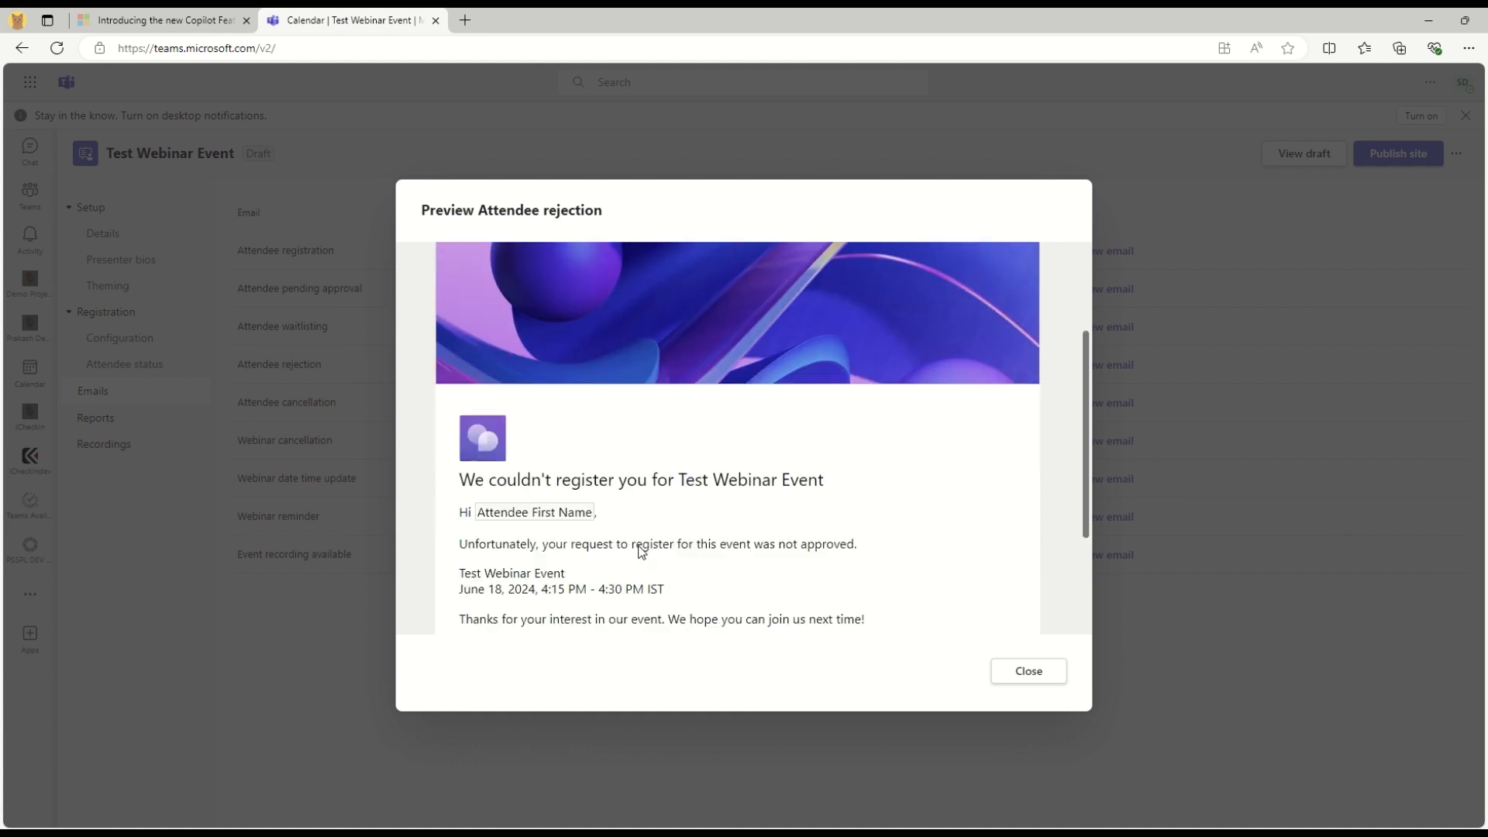
drag(494, 543, 874, 552)
click(758, 549)
scroll(758, 548, down, 2)
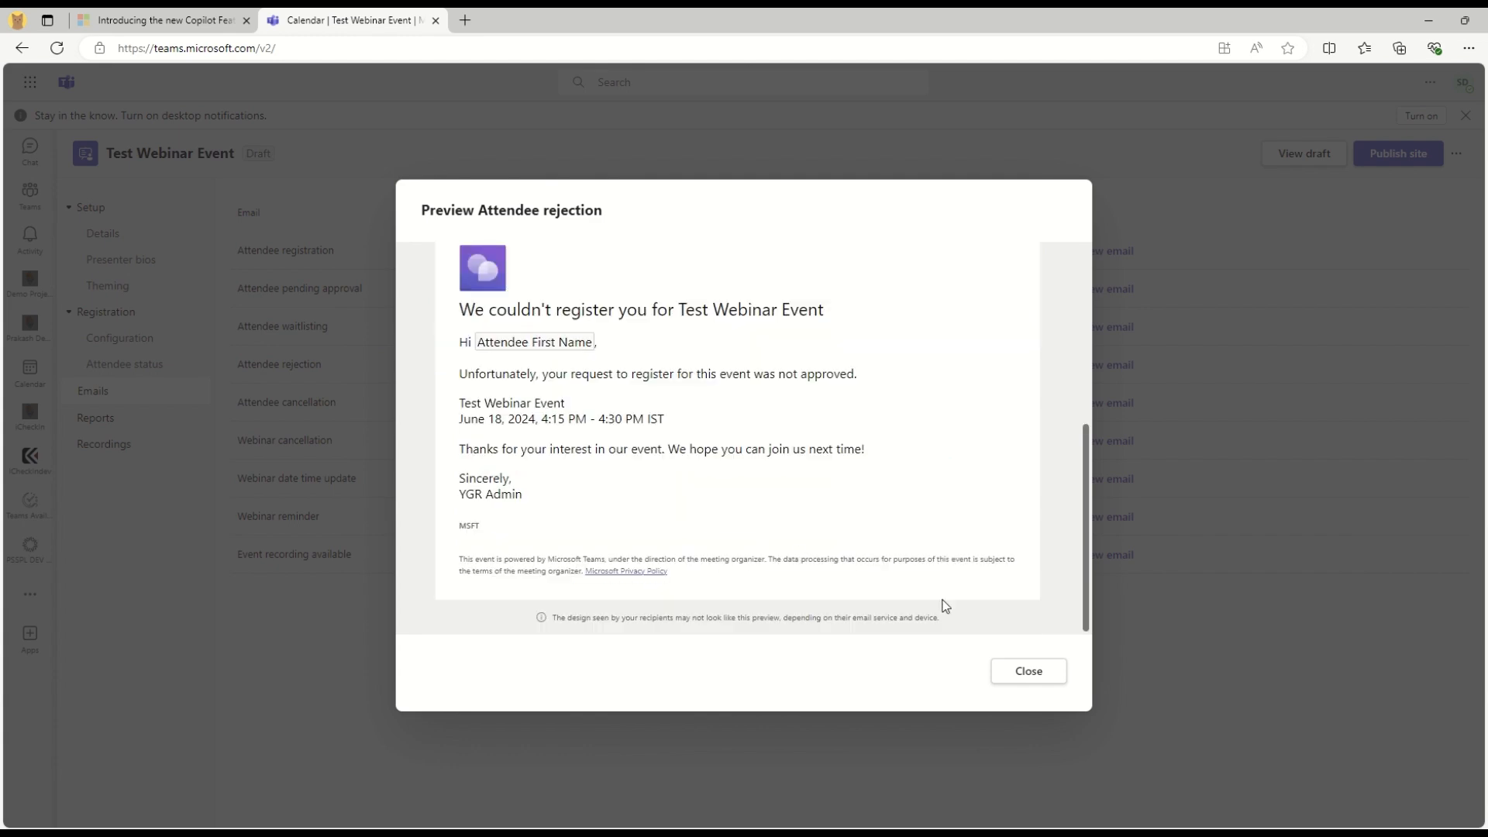
click(1005, 671)
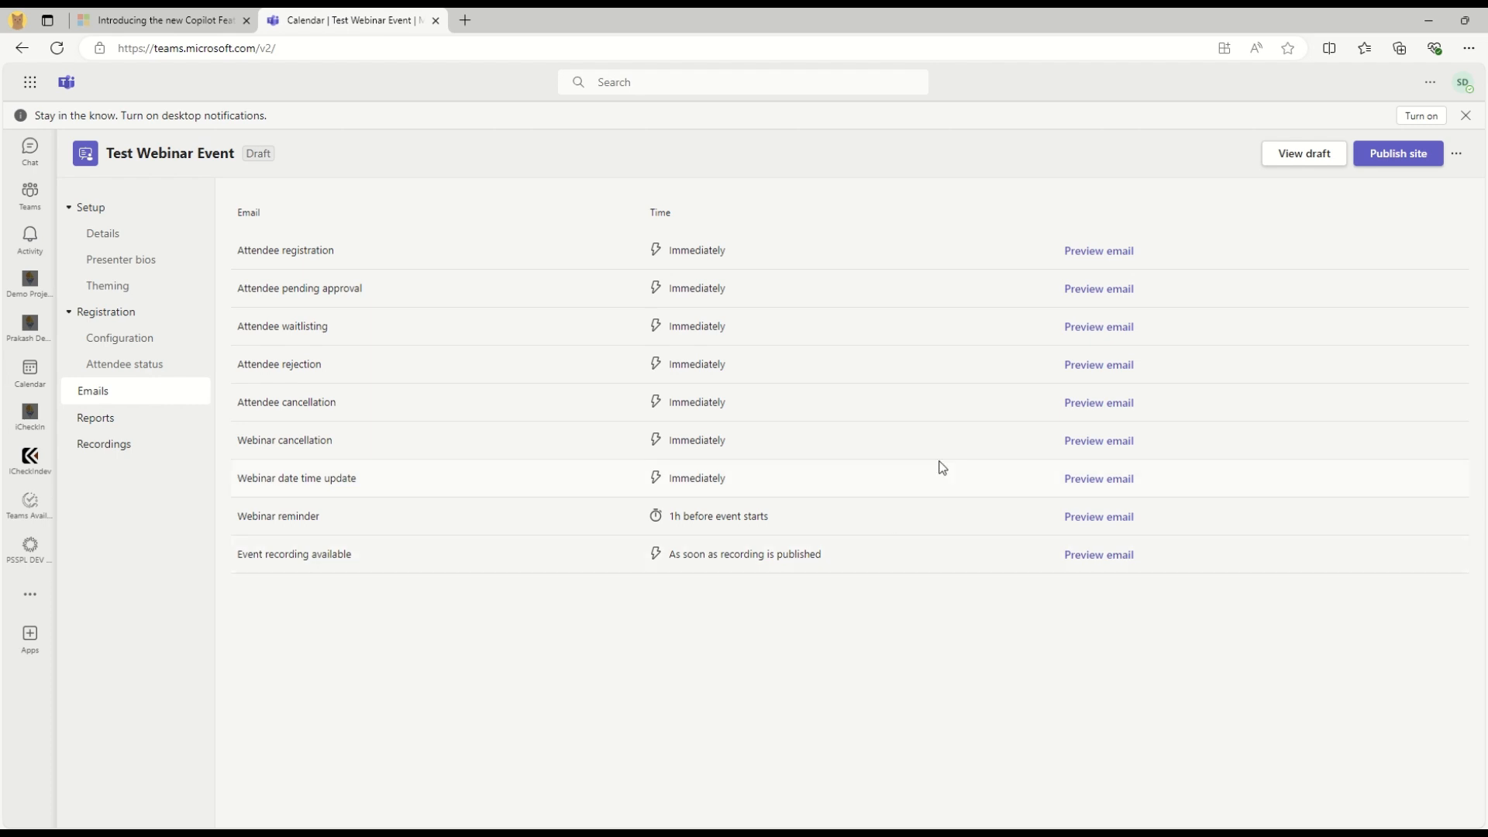
Preview the Attendee cancellation email and read its heading
drag(256, 408, 368, 408)
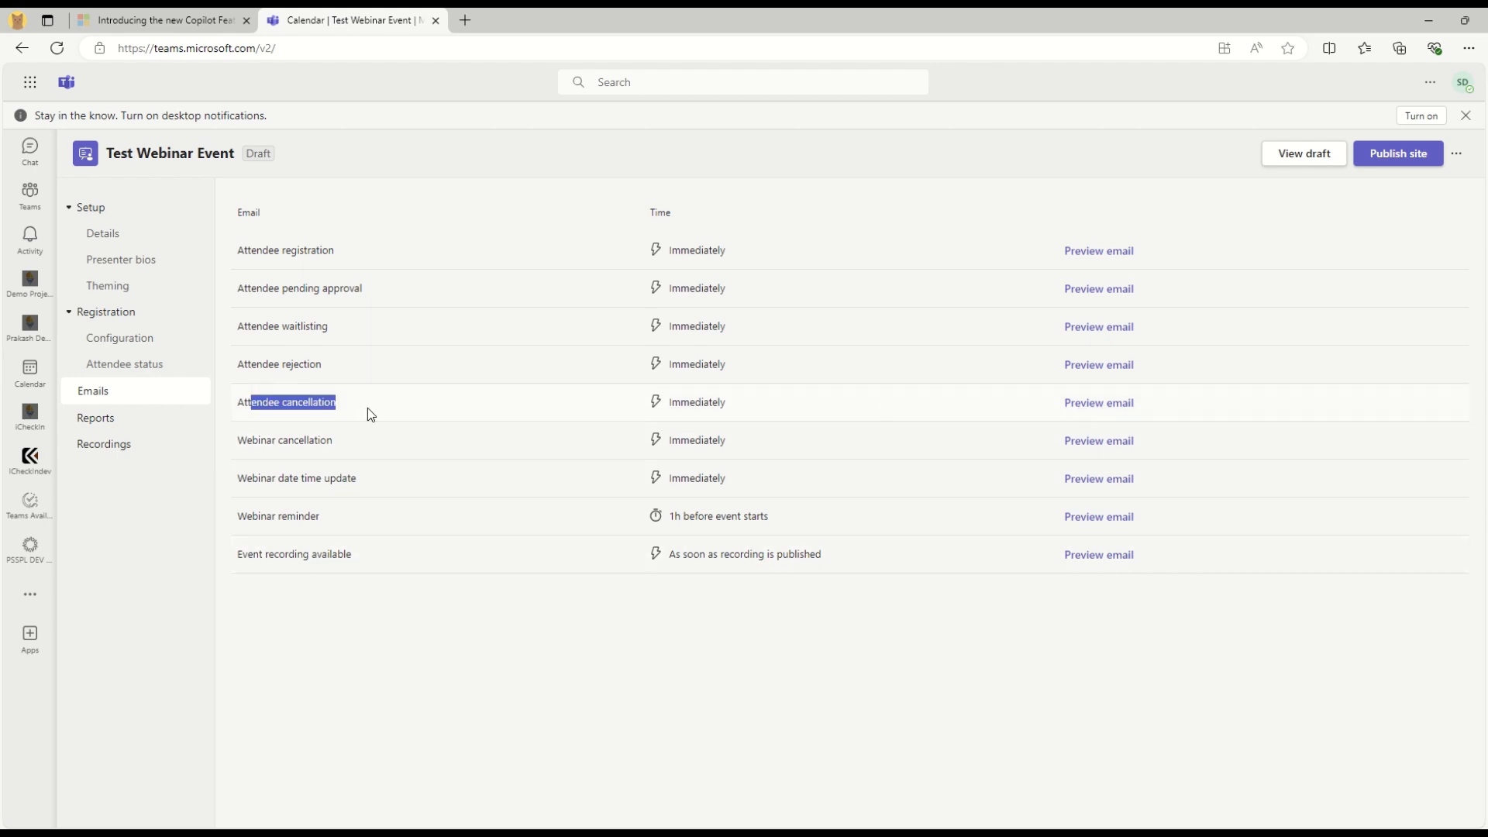
click(1092, 404)
scroll(633, 535, down, 3)
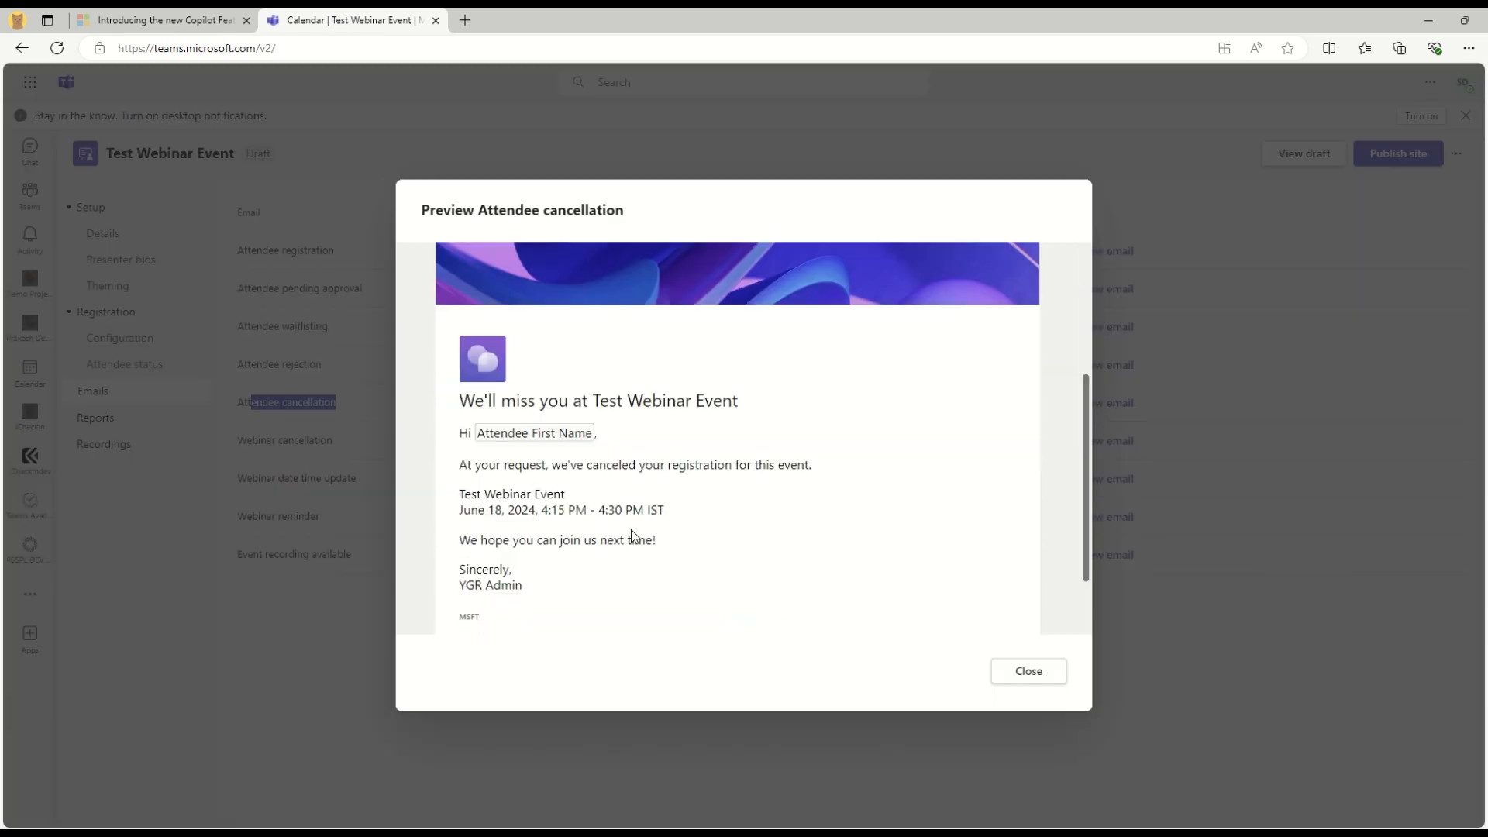
drag(535, 404, 739, 403)
click(787, 571)
click(1032, 671)
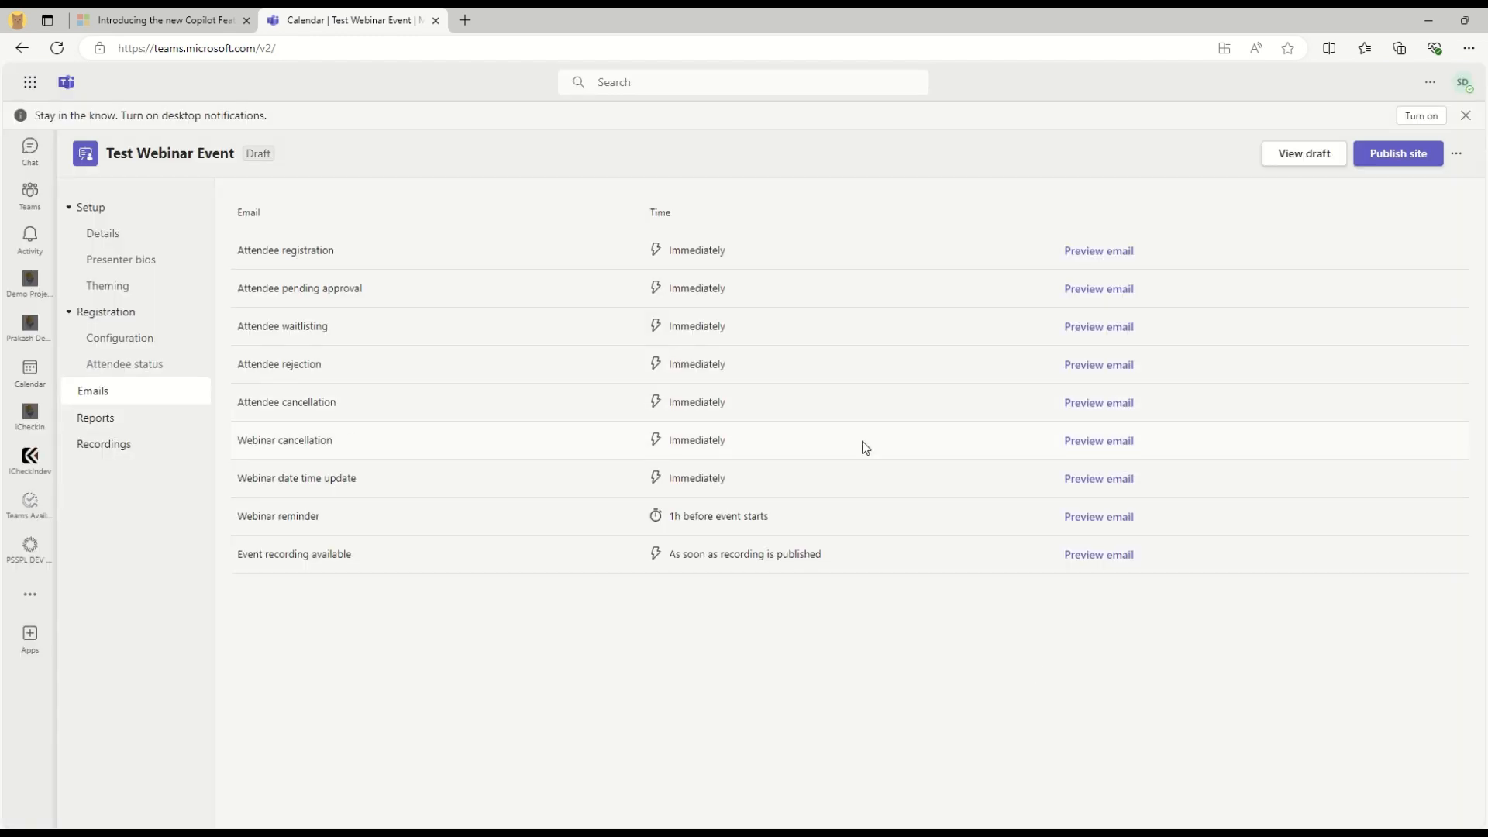
Read the Webinar cancellation email's subject line and message, then close the preview
click(1074, 441)
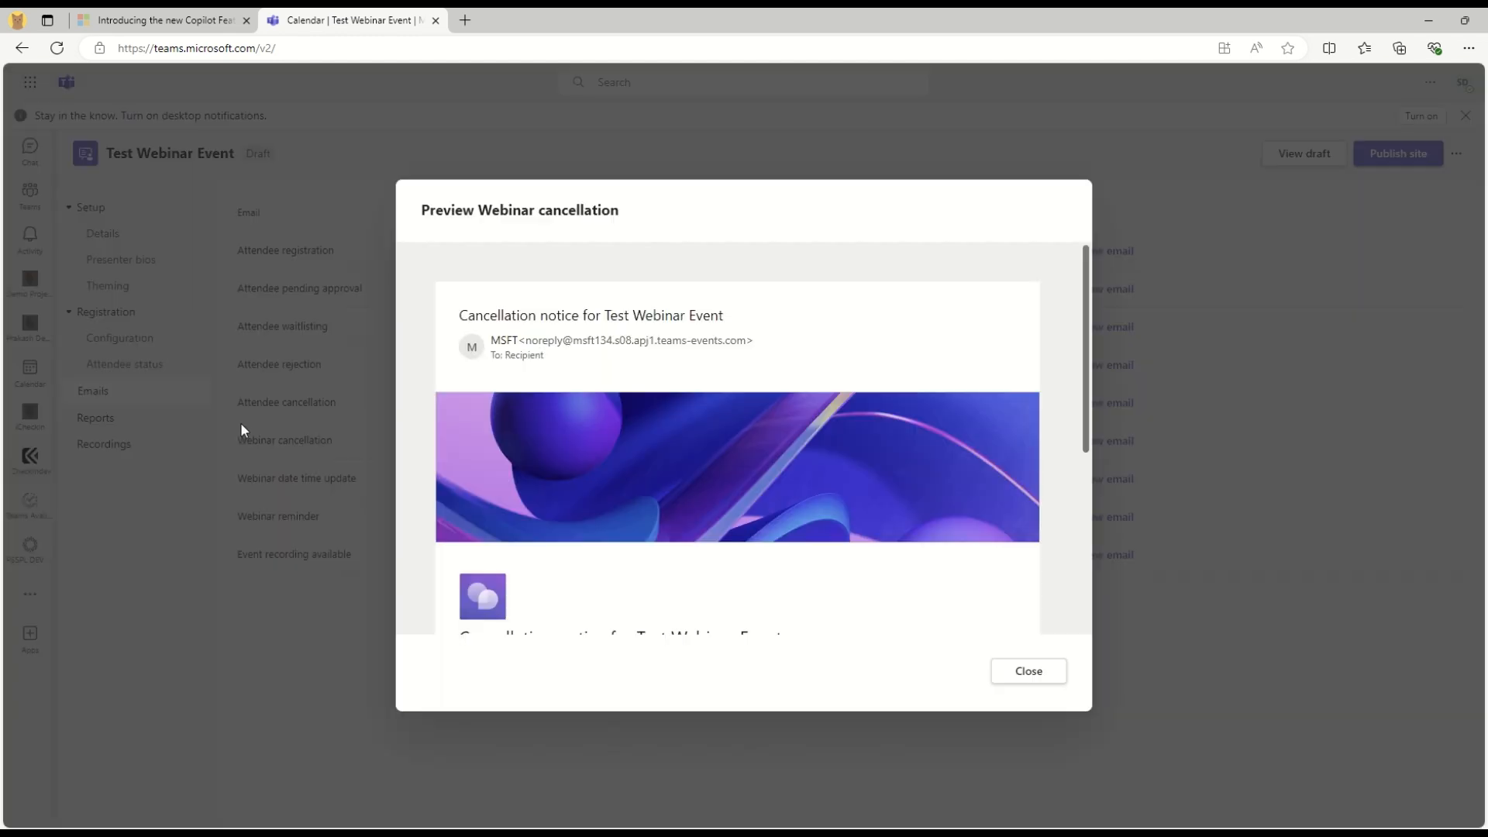
drag(463, 315, 800, 322)
scroll(657, 523, down, 3)
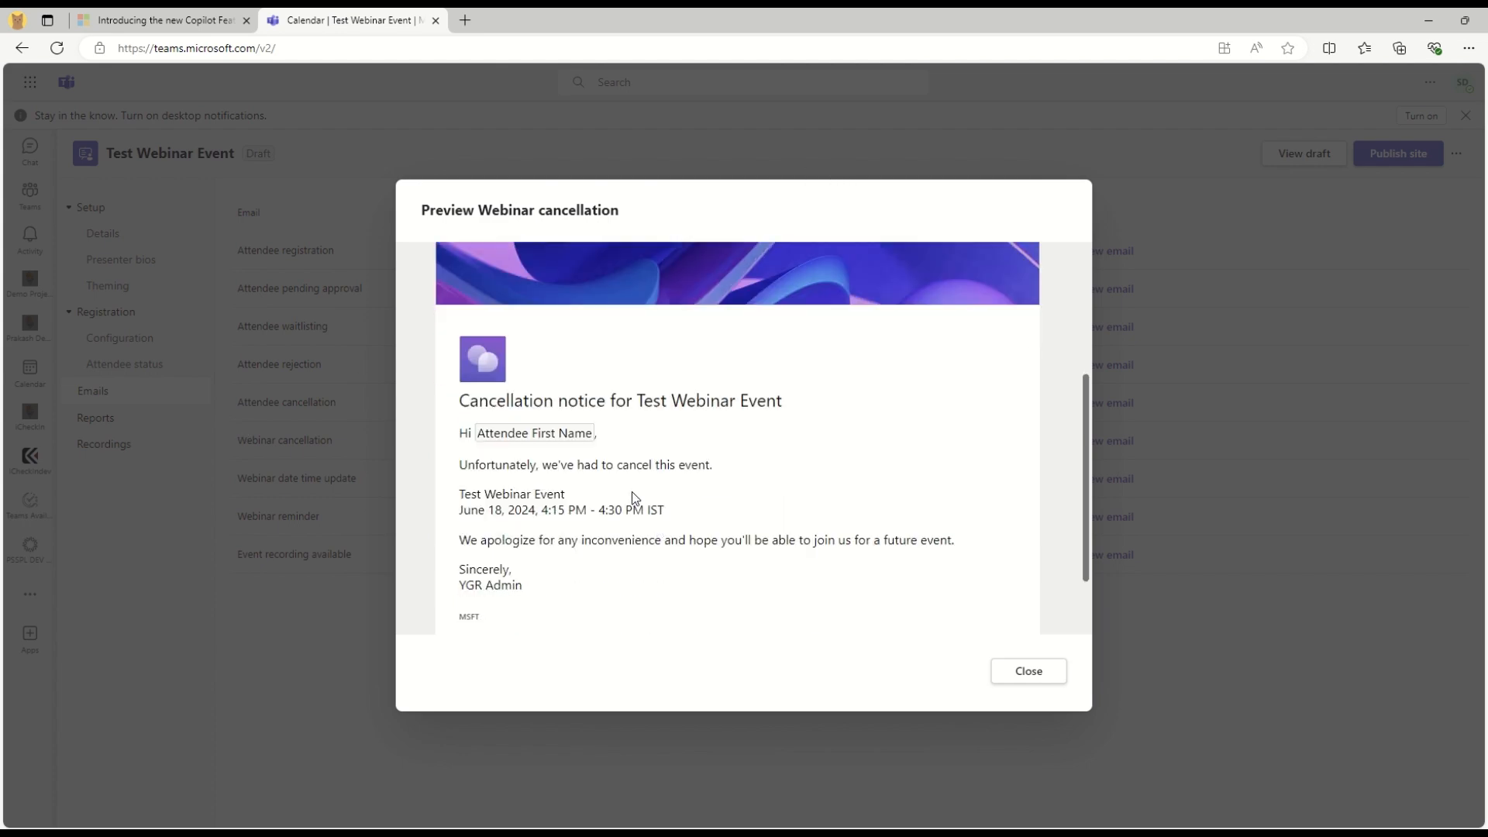
drag(467, 465, 707, 465)
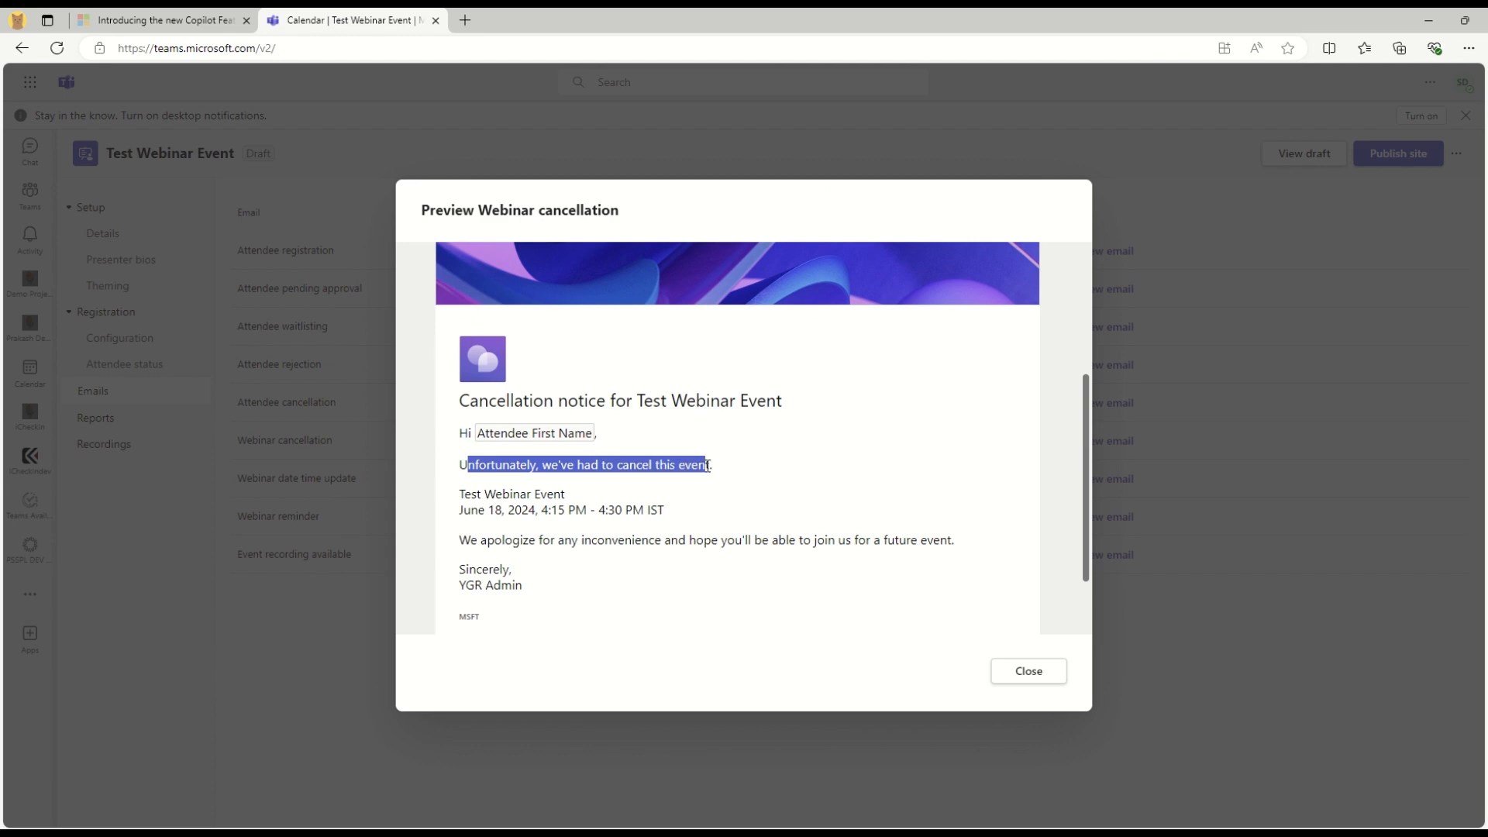
click(1031, 671)
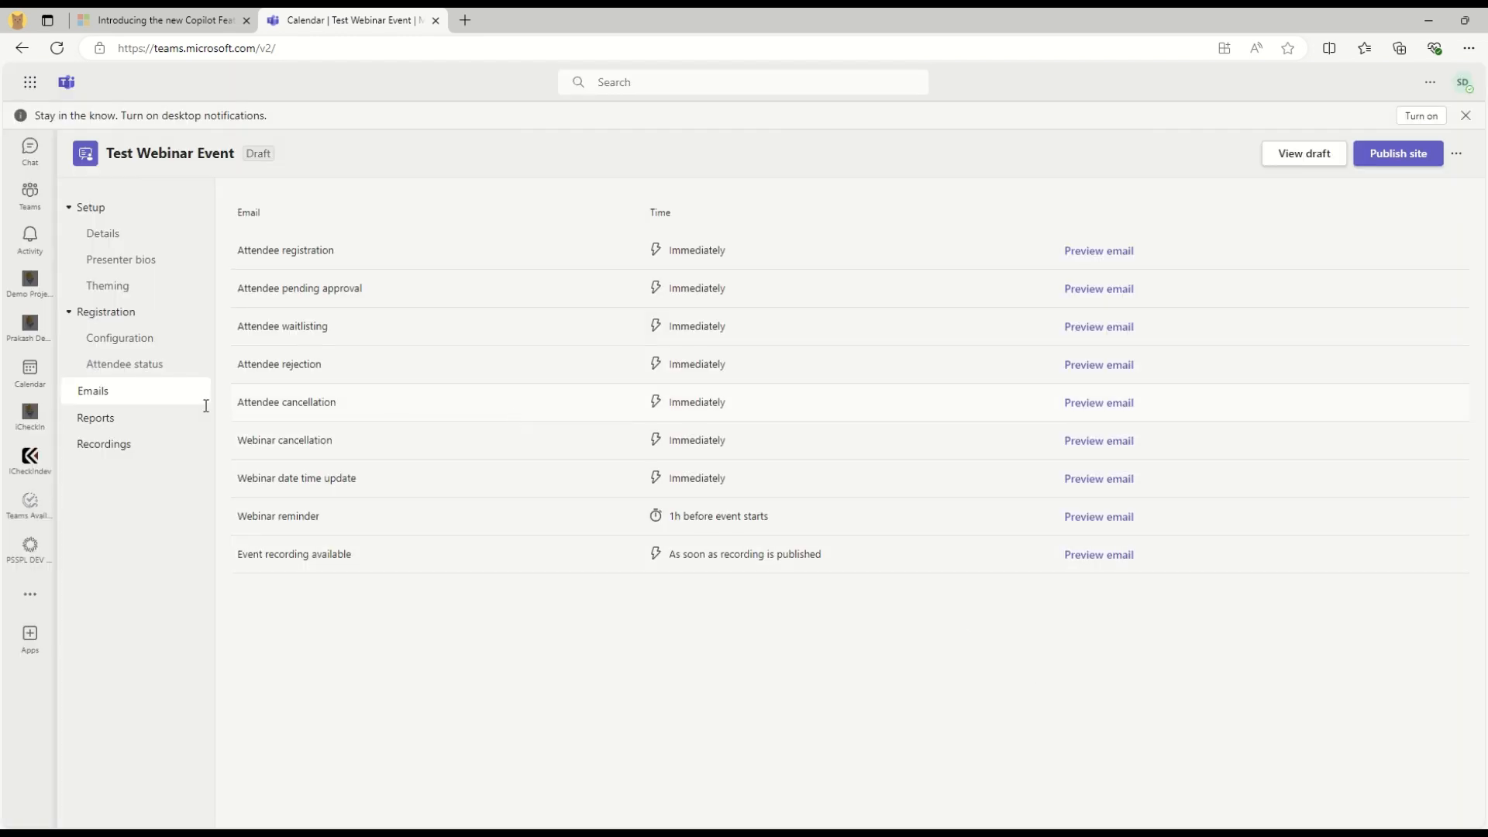
Check the empty Reports and Recordings pages, and dismiss the event's more-options menu
click(94, 423)
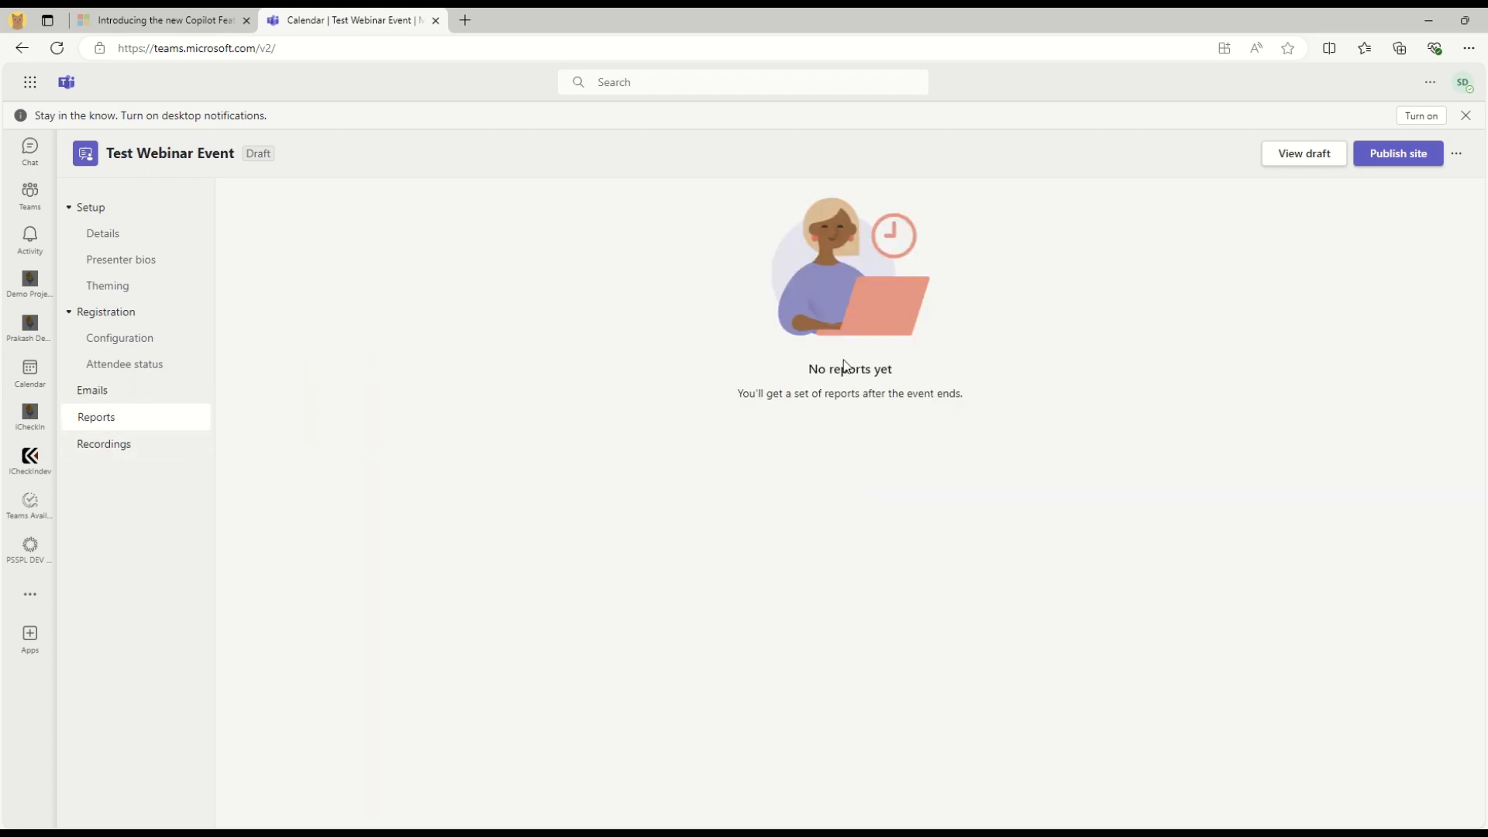
drag(759, 395, 1010, 392)
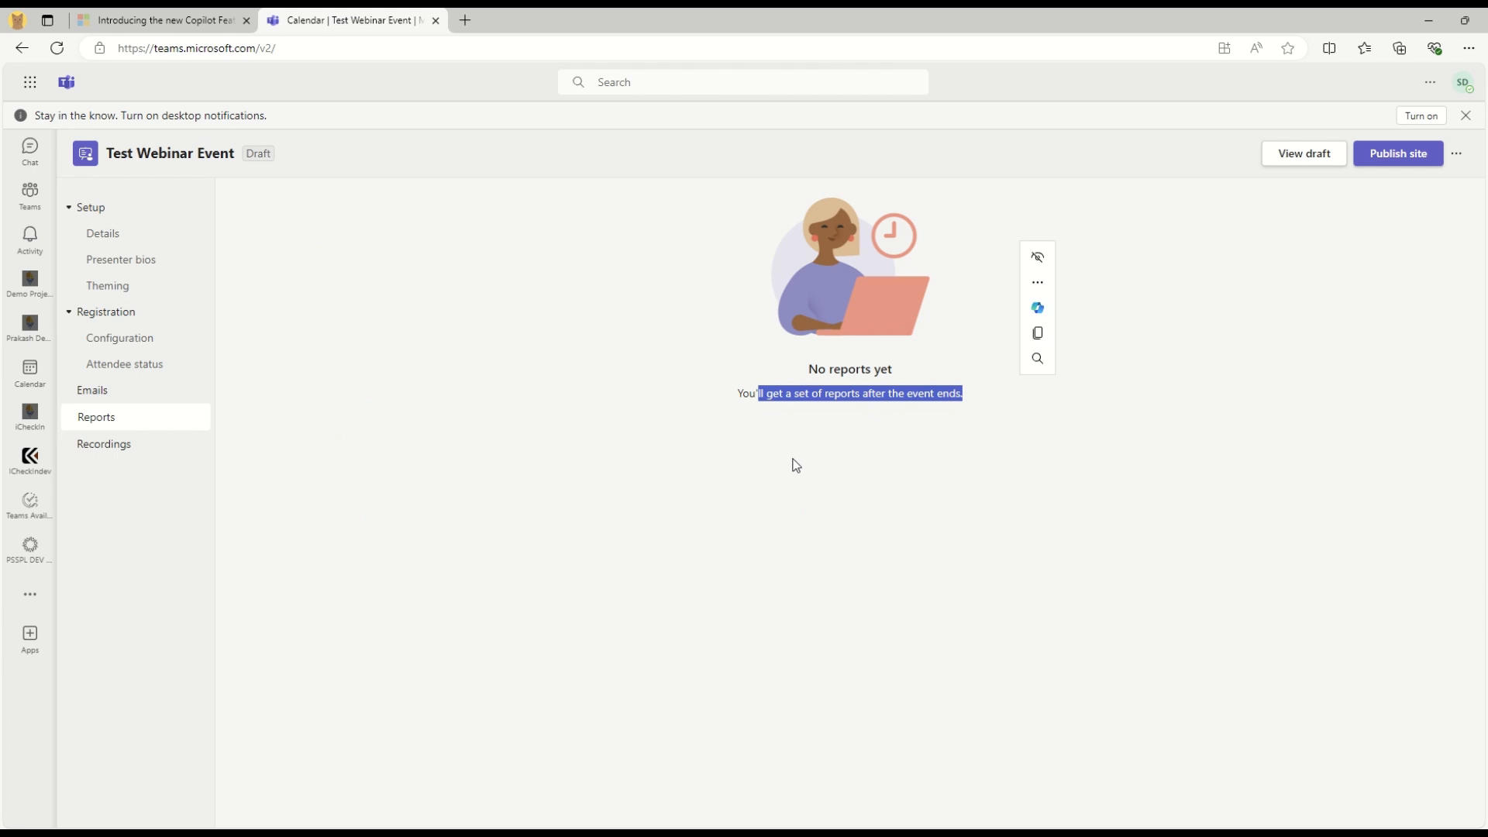
click(94, 453)
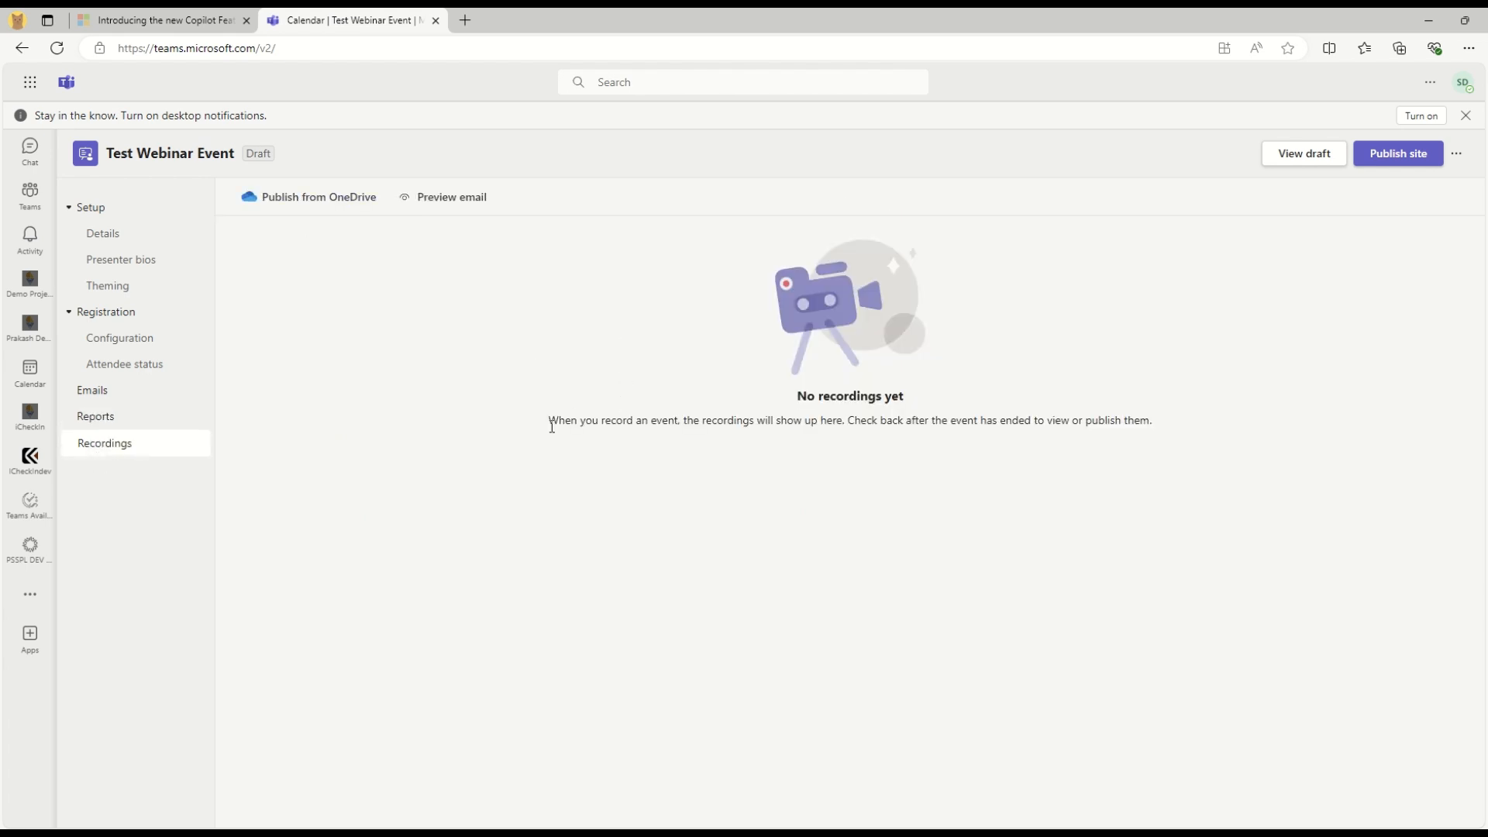
drag(798, 395, 969, 411)
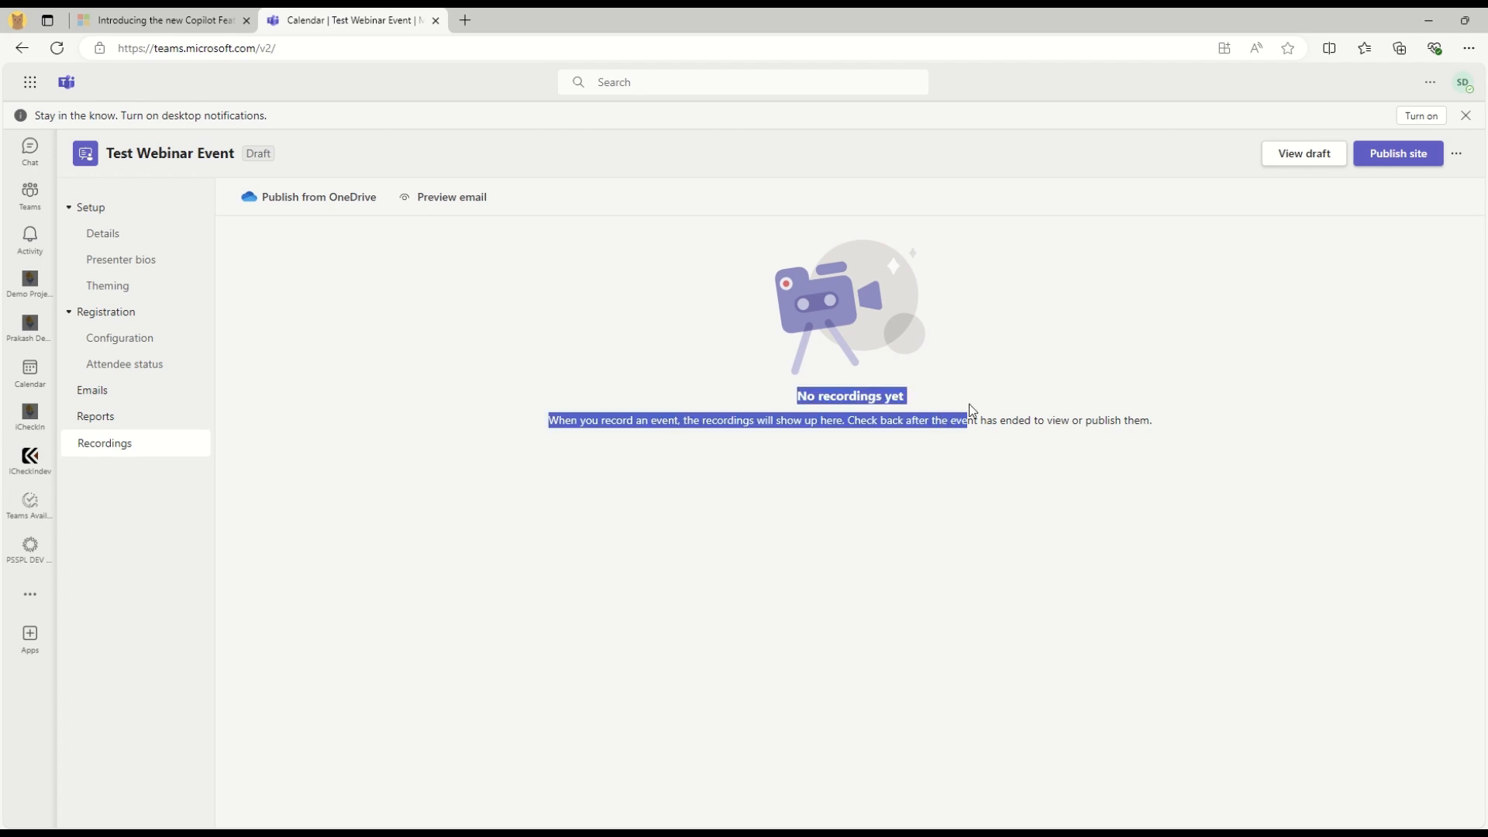
click(744, 465)
drag(557, 420, 1190, 424)
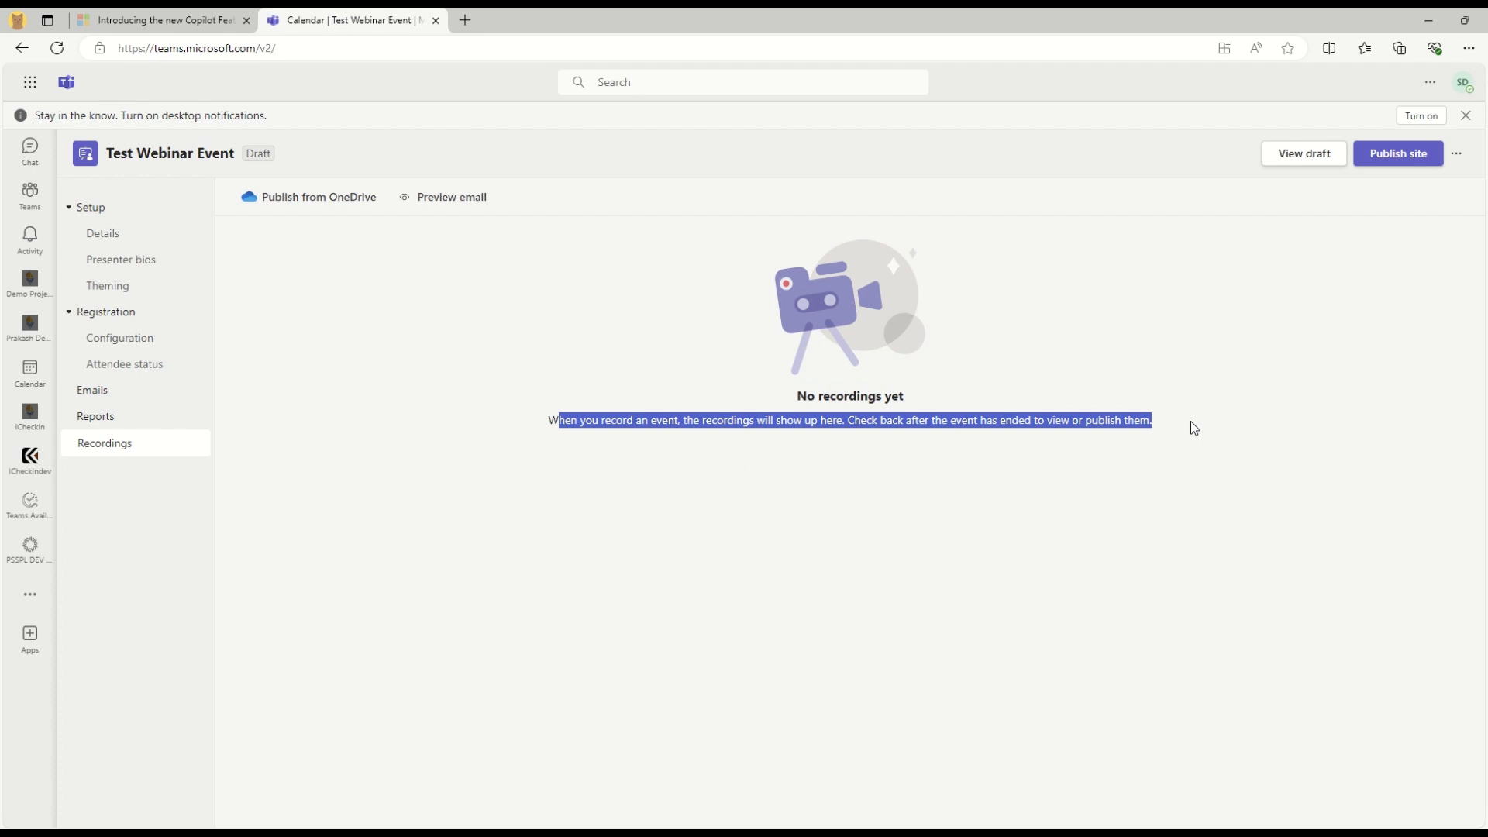
click(936, 478)
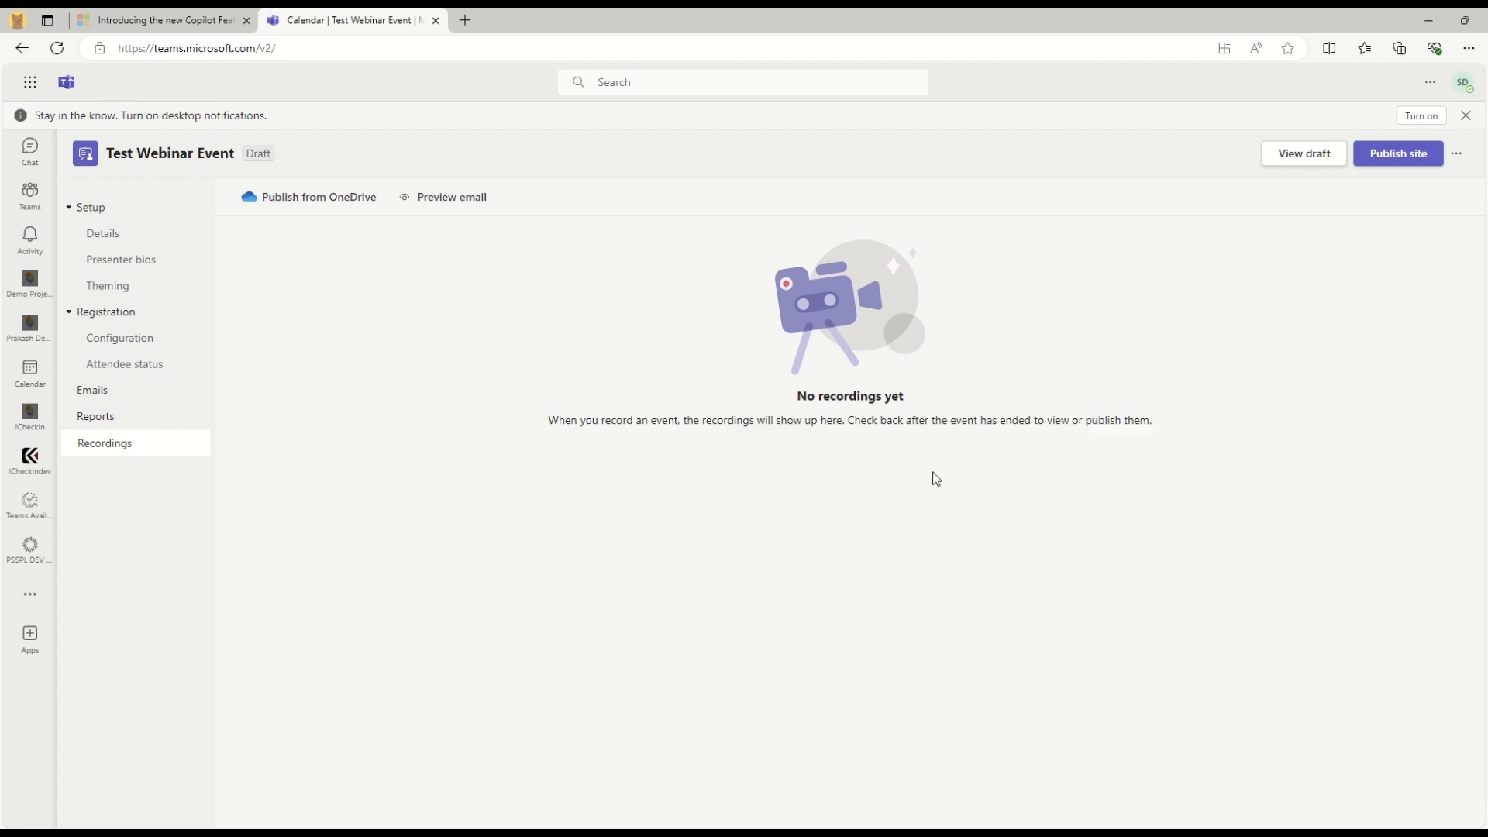
click(1456, 154)
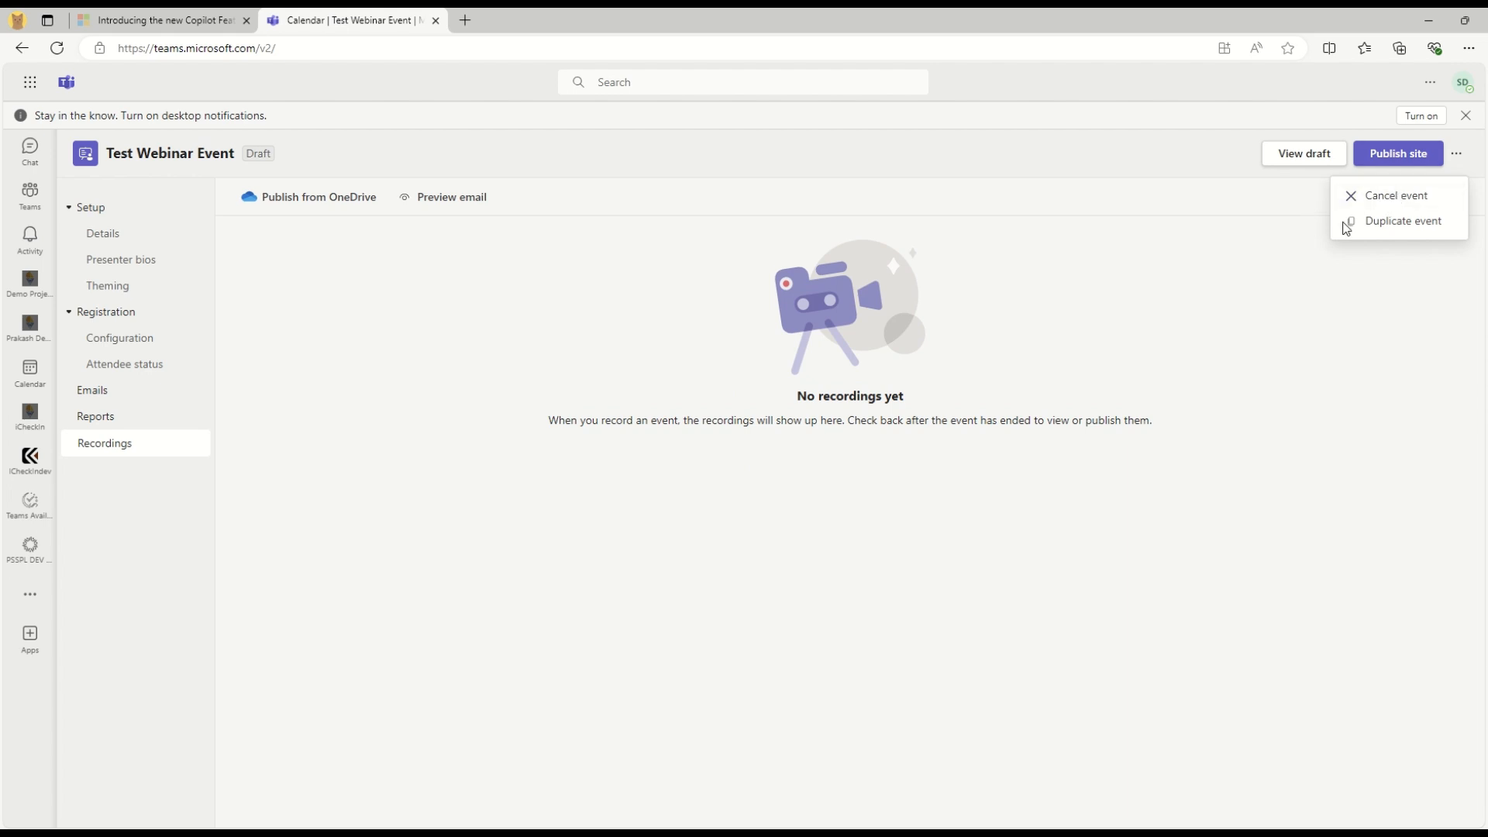
click(1272, 307)
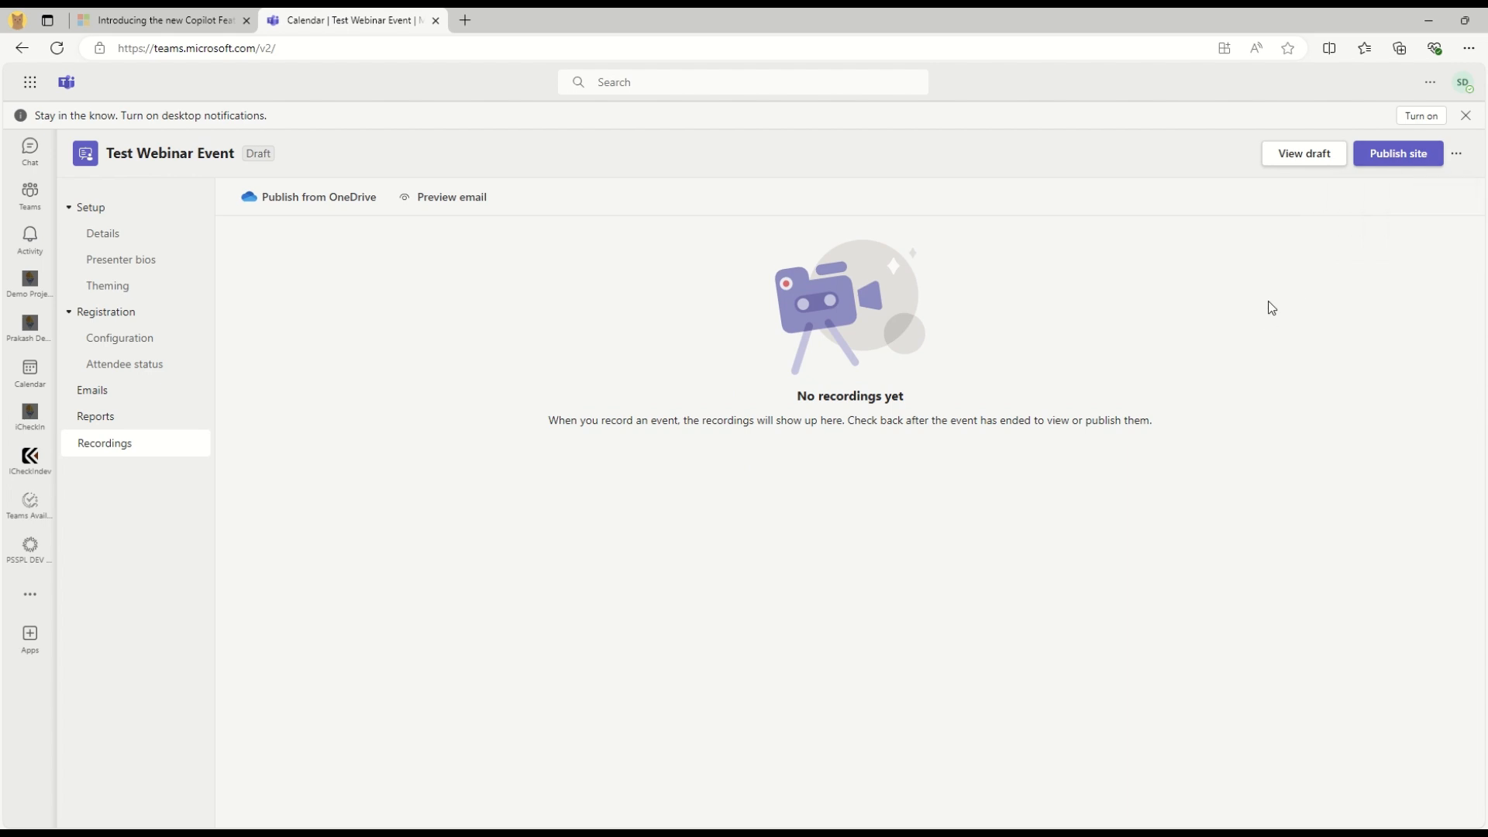
Inspect the draft Test Webinar Event page's title, date, time, location and Share this event popup
click(1299, 158)
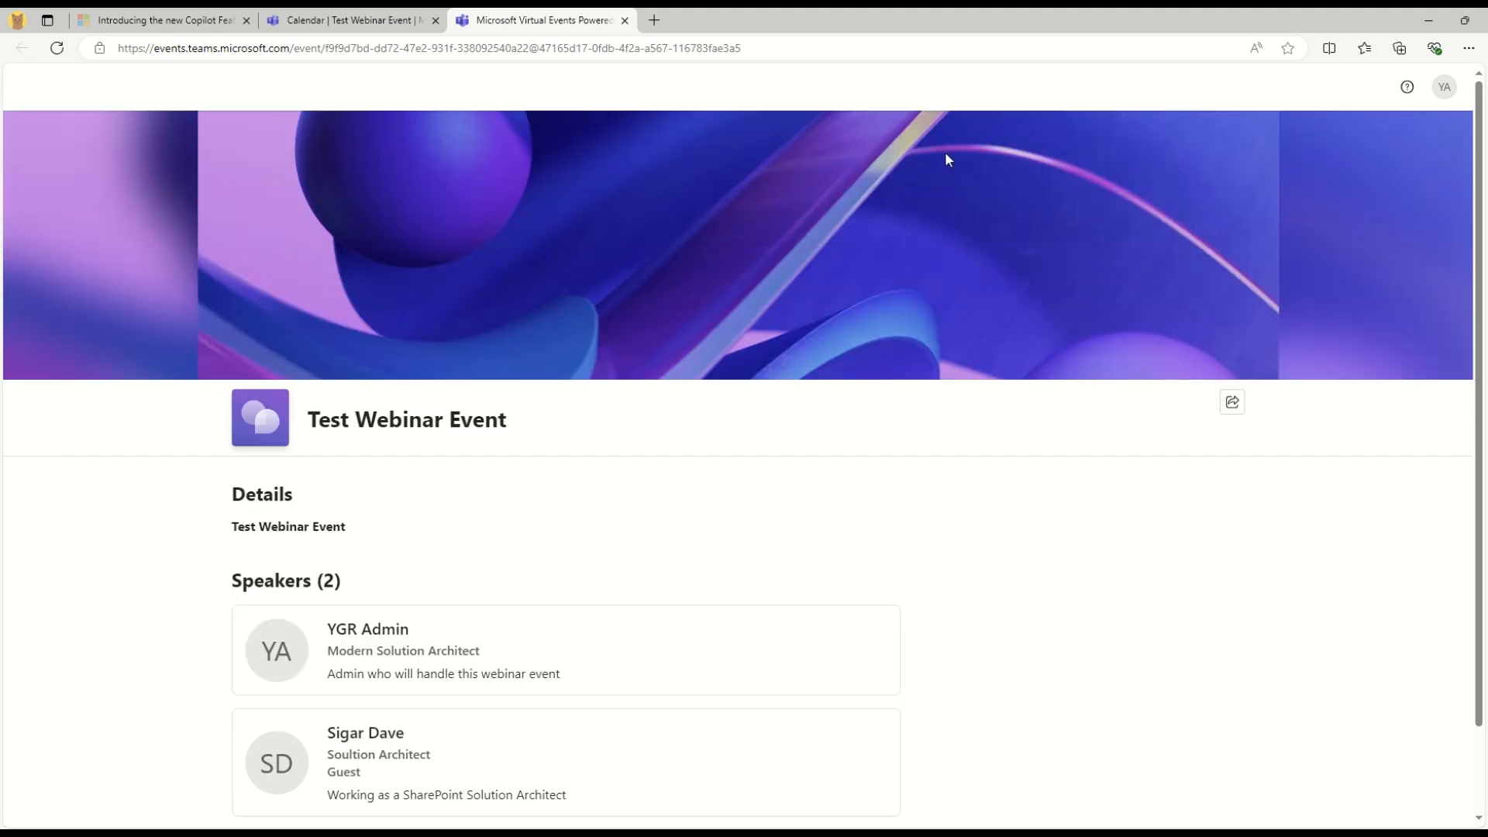
drag(313, 418, 578, 421)
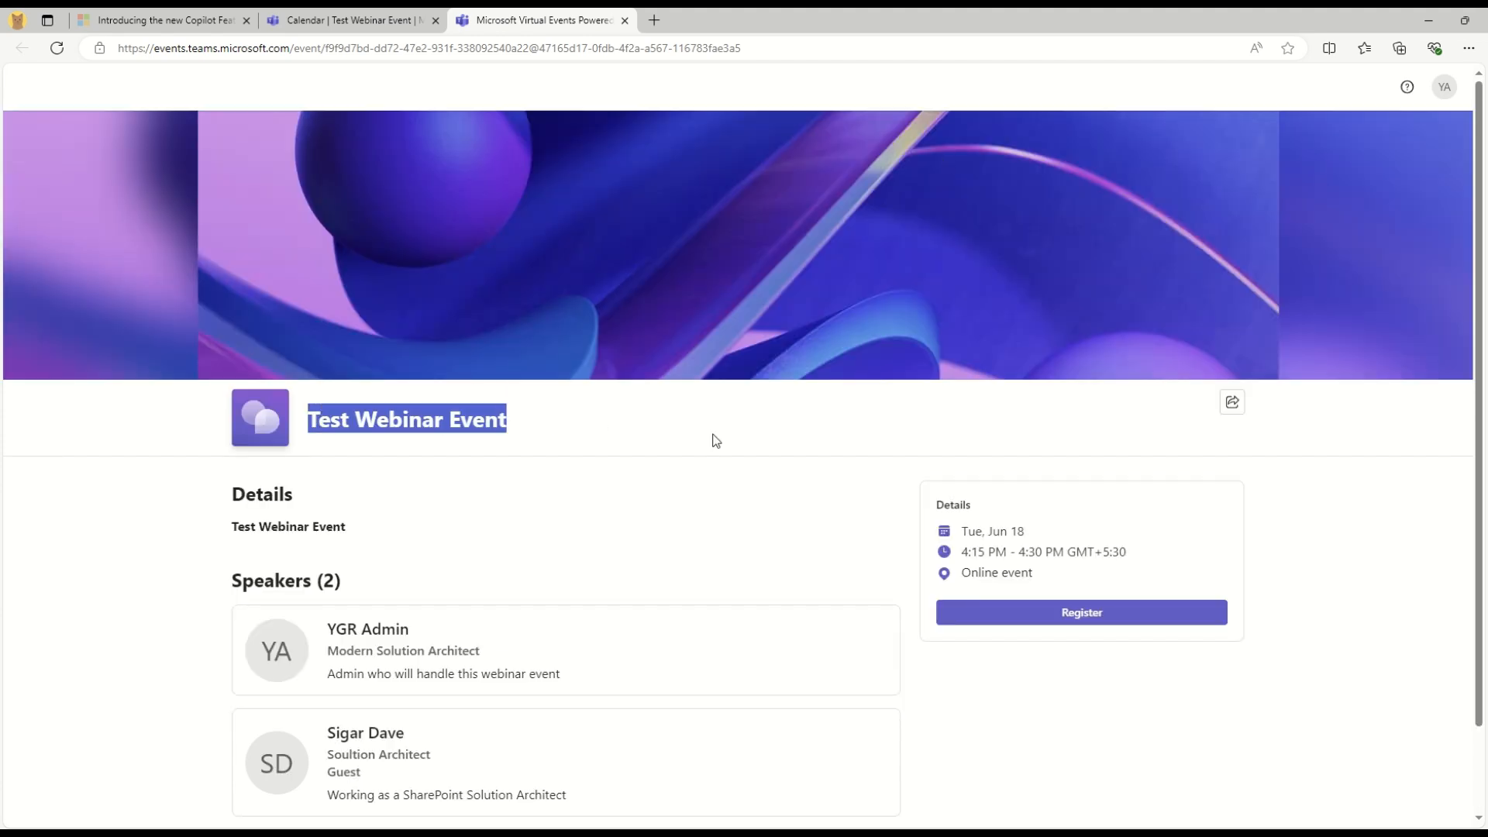
click(331, 196)
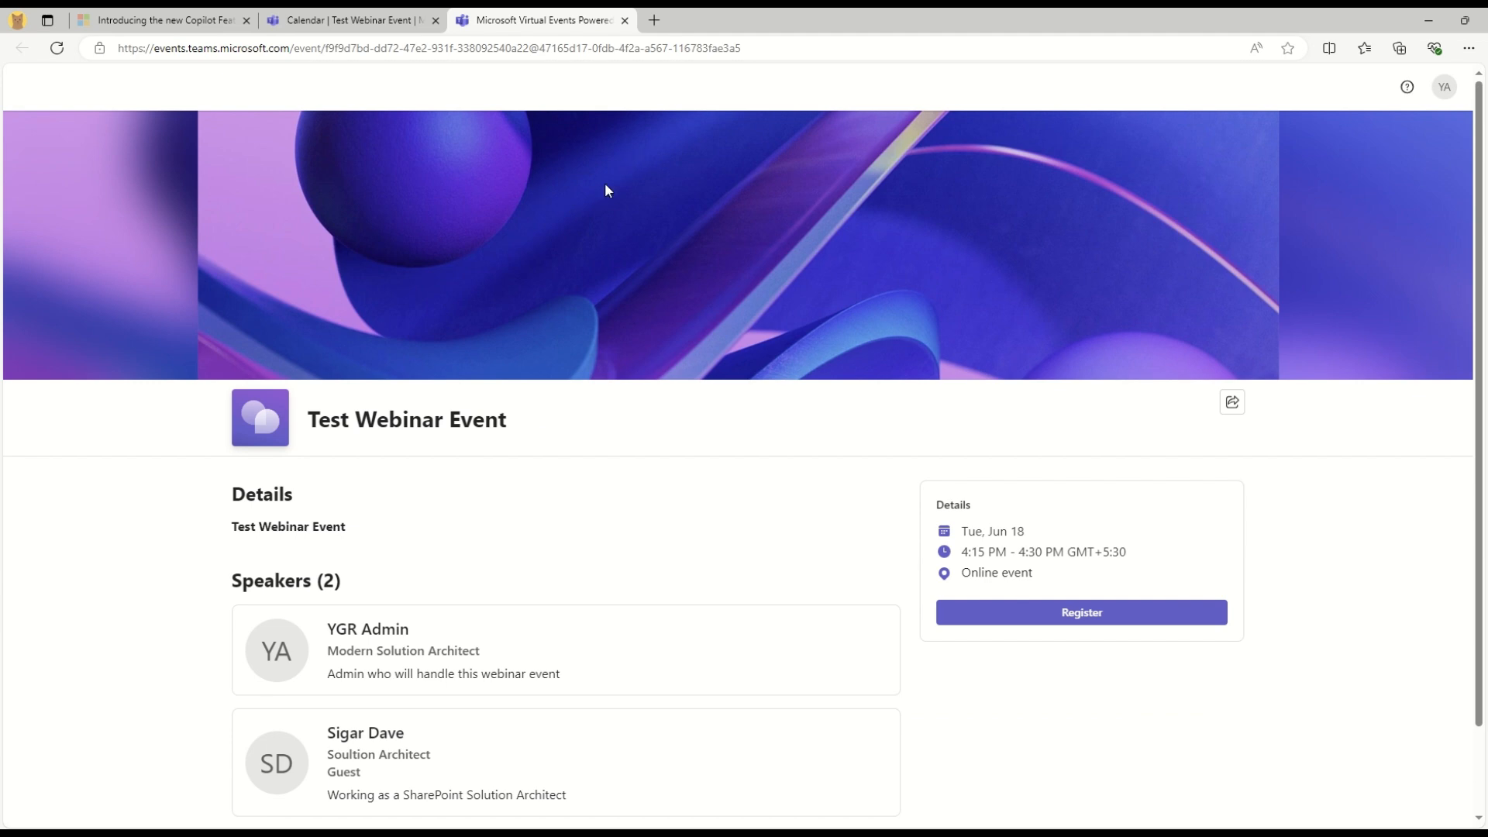
triple_click(255, 527)
click(558, 531)
scroll(558, 531, down, 2)
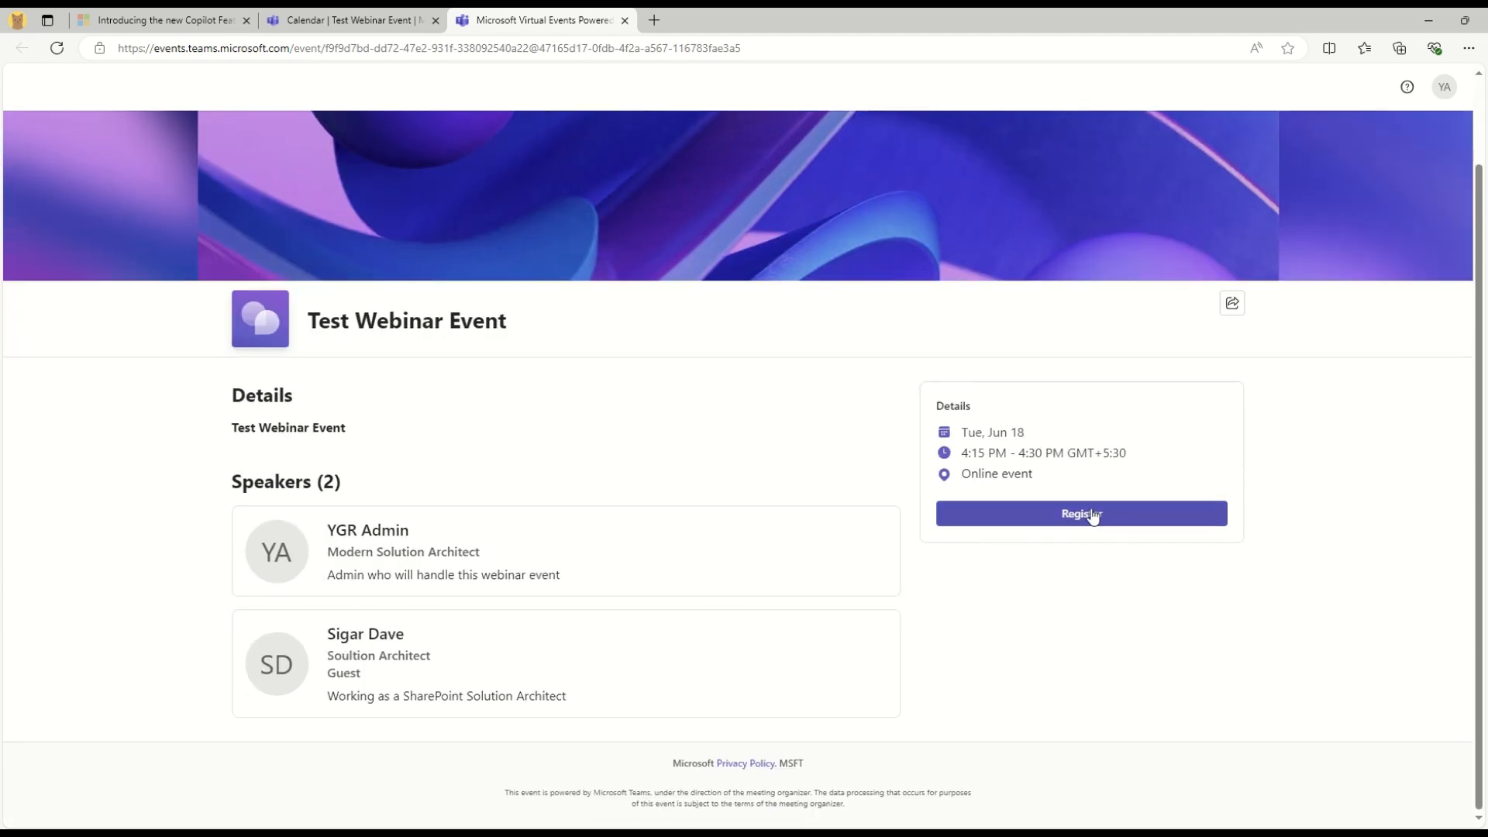
drag(963, 431, 1055, 485)
scroll(313, 373, up, 2)
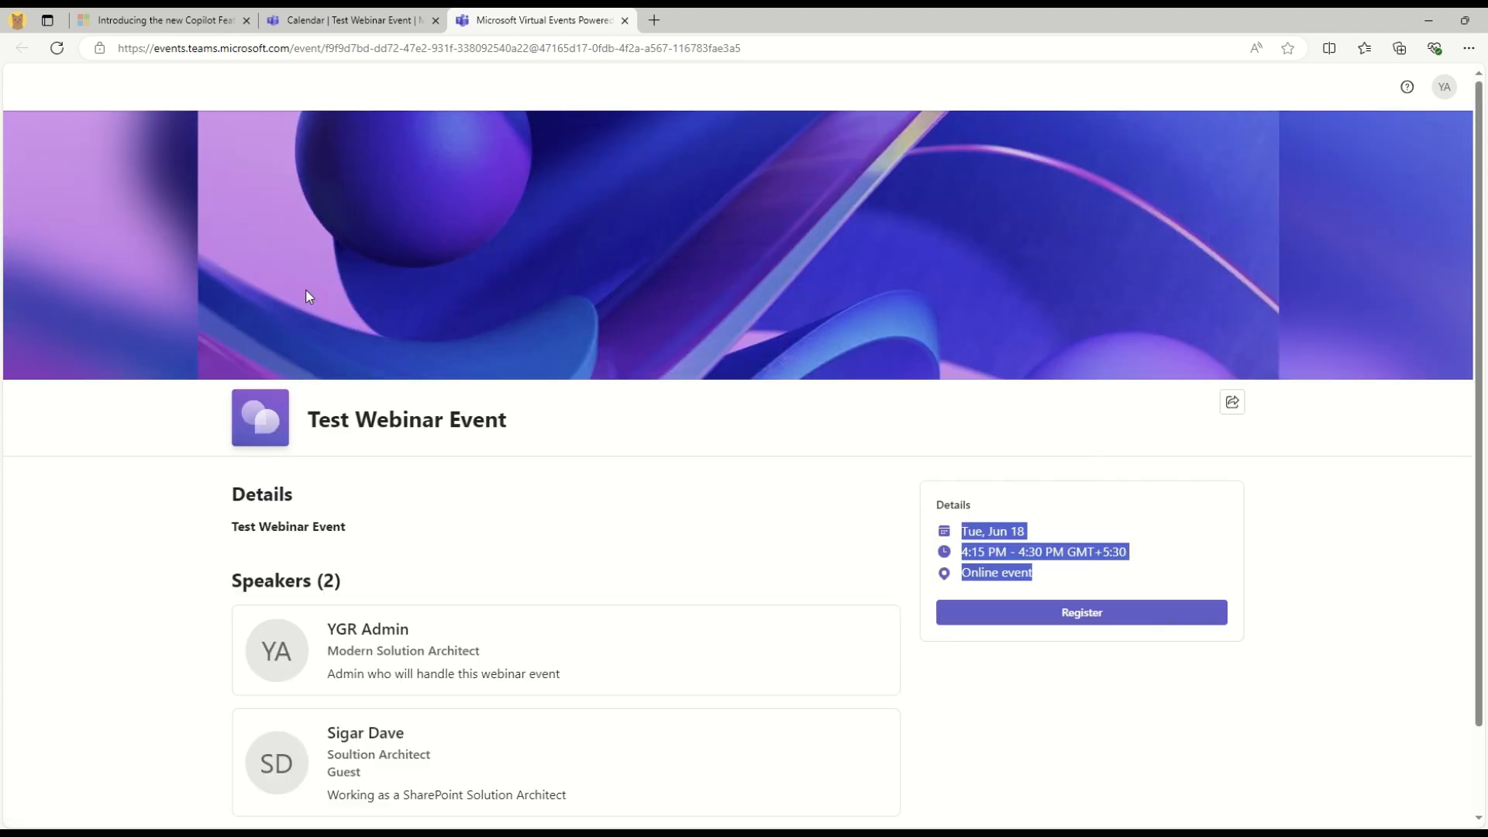
click(1228, 405)
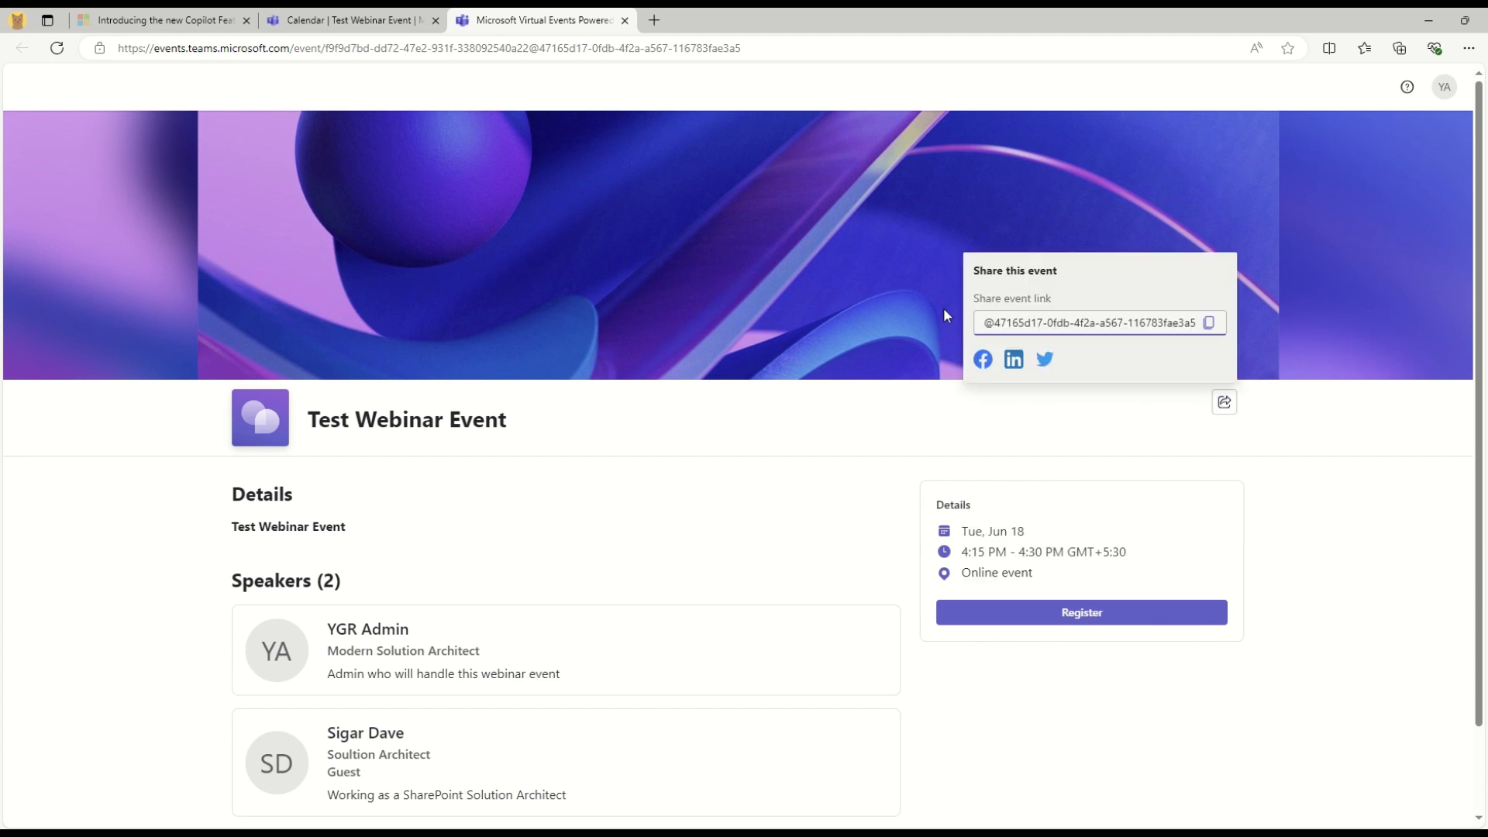
scroll(996, 323, left, 5)
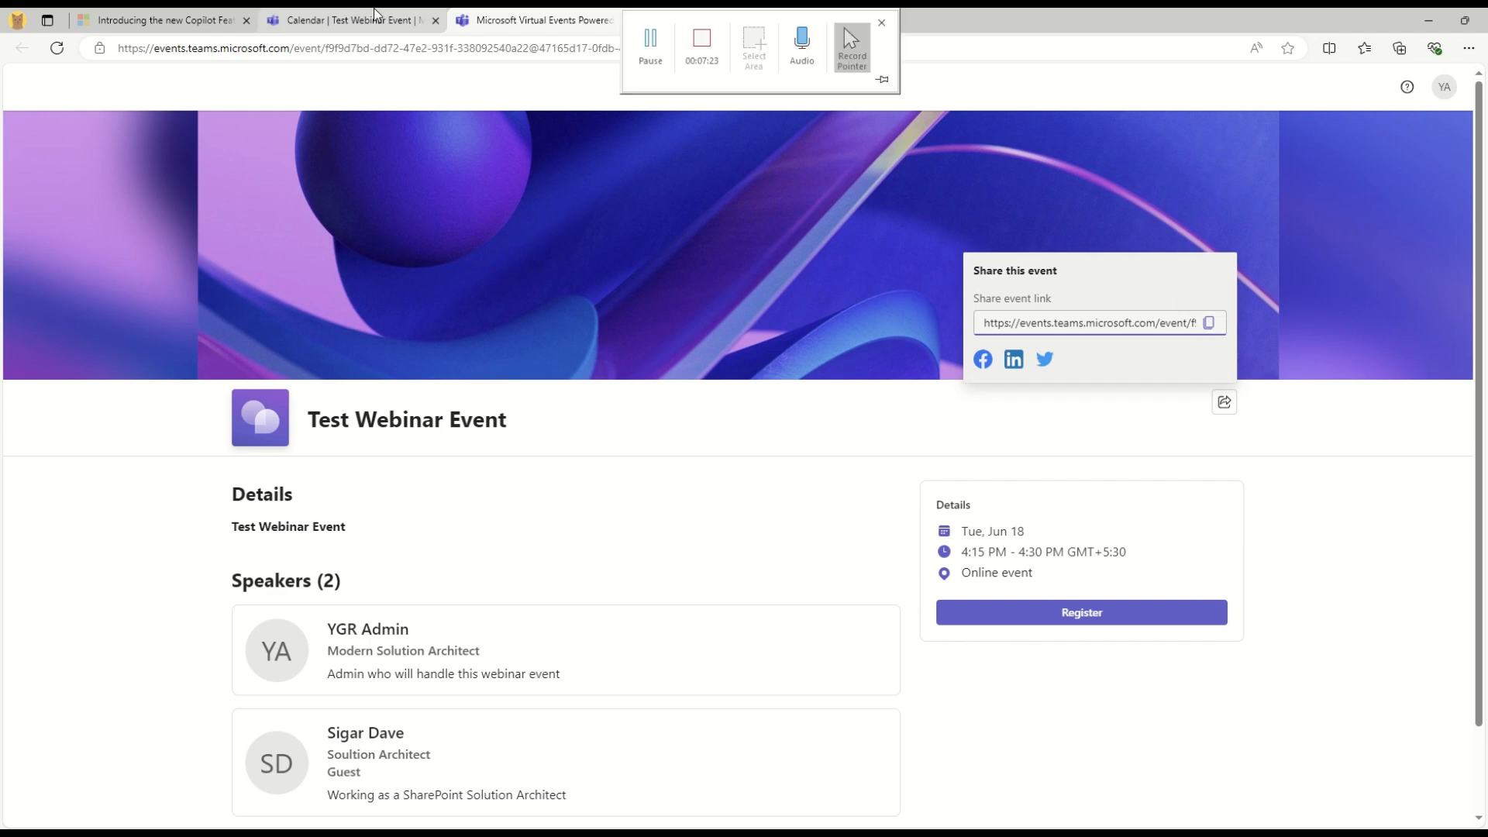
click(348, 20)
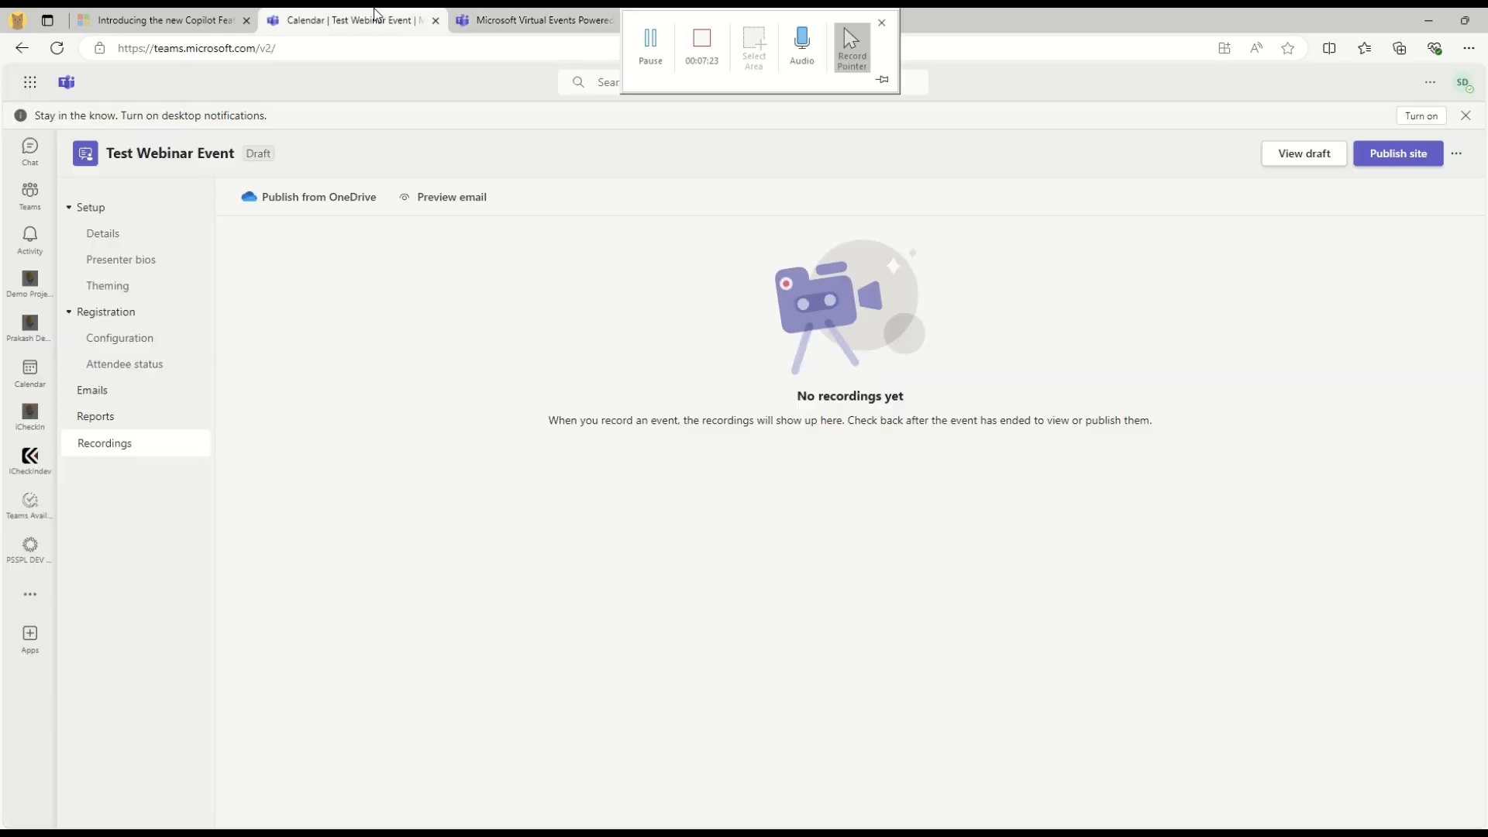
Confirm publishing the Test Webinar Event registration site and copy its share link
click(1417, 155)
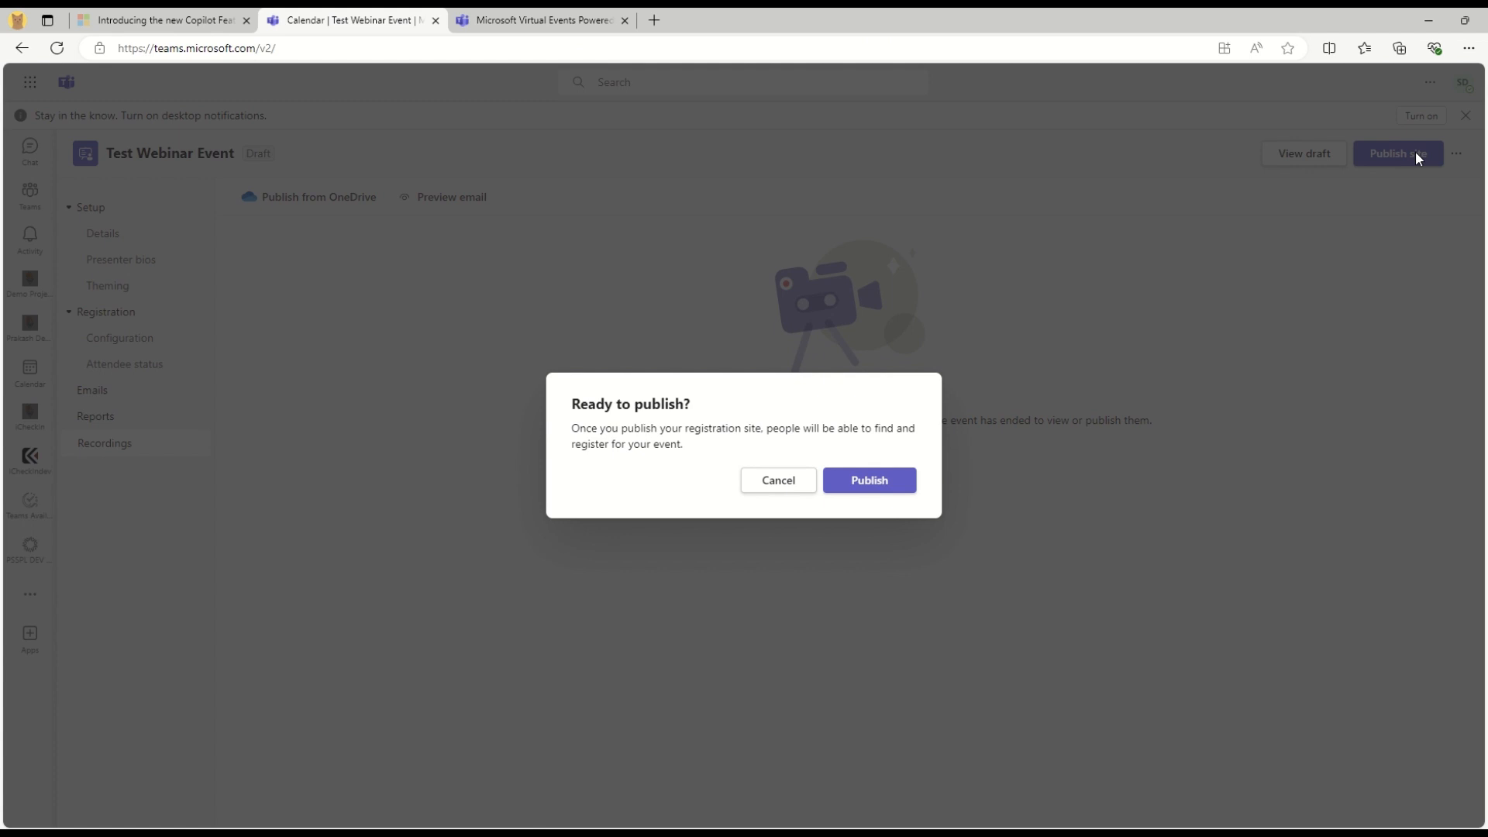
drag(784, 429, 938, 447)
click(889, 481)
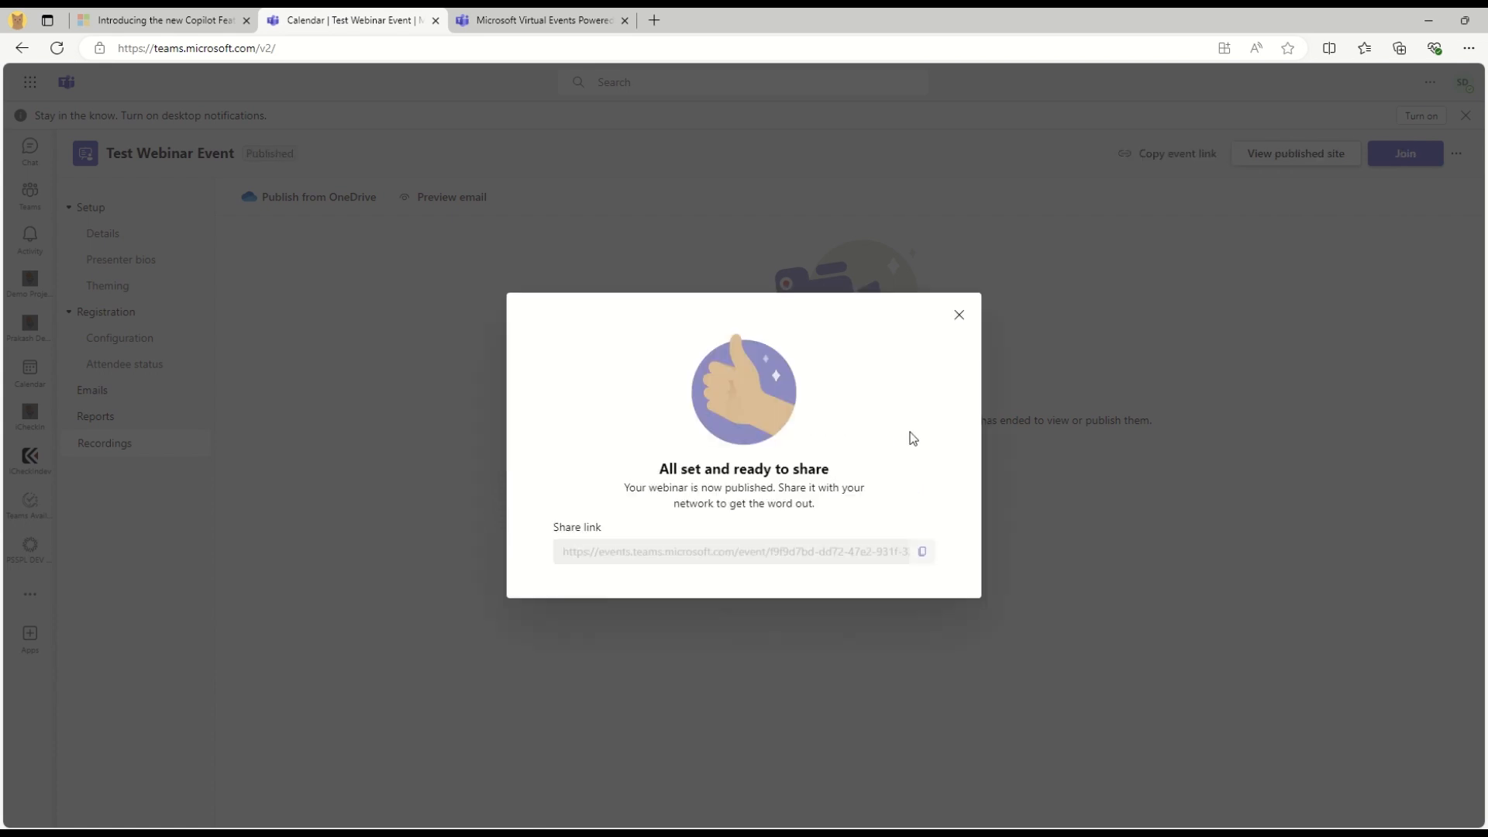
drag(624, 488, 870, 509)
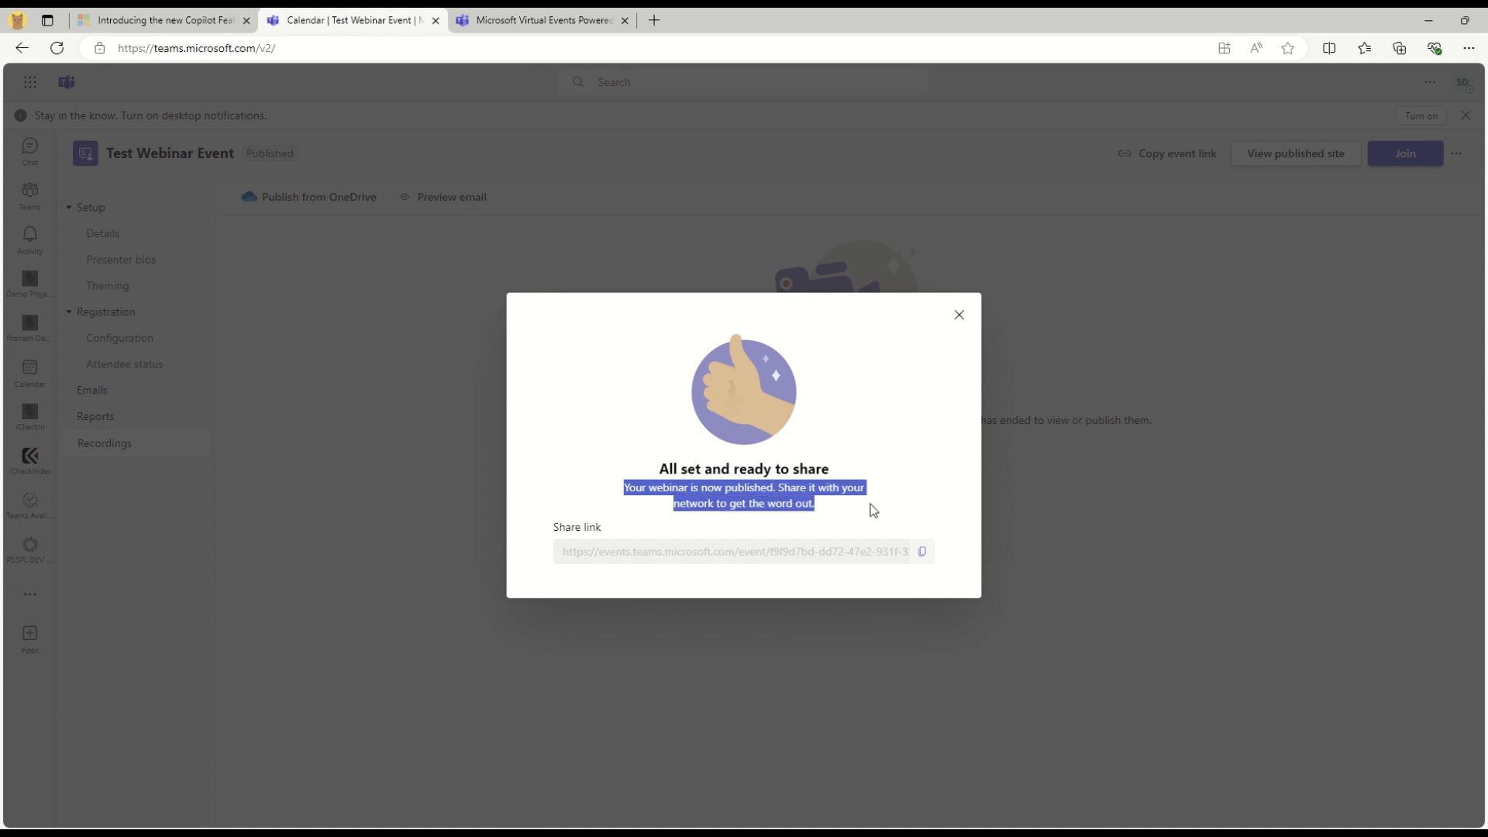
click(781, 521)
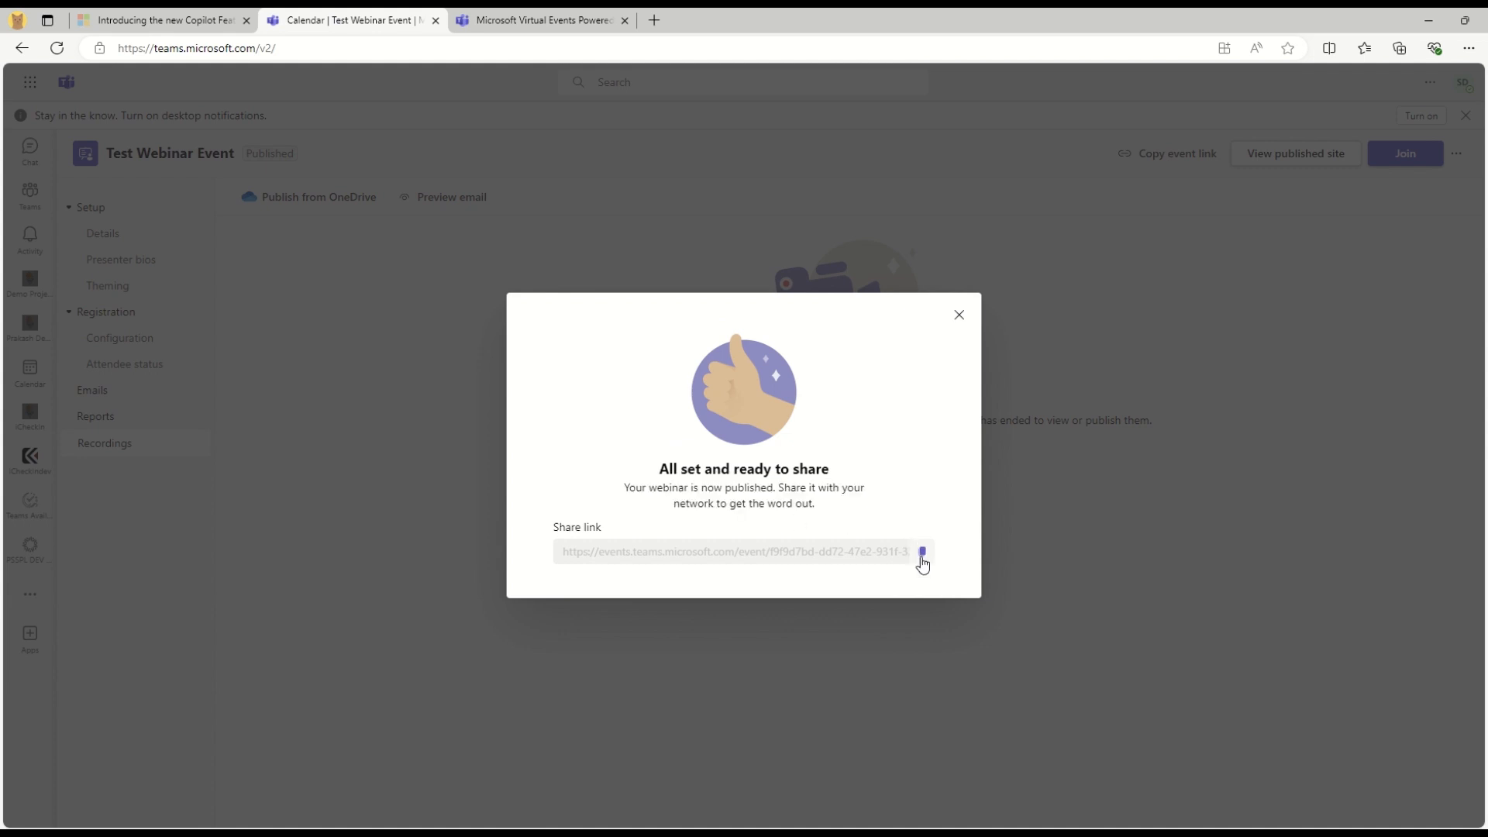
click(496, 20)
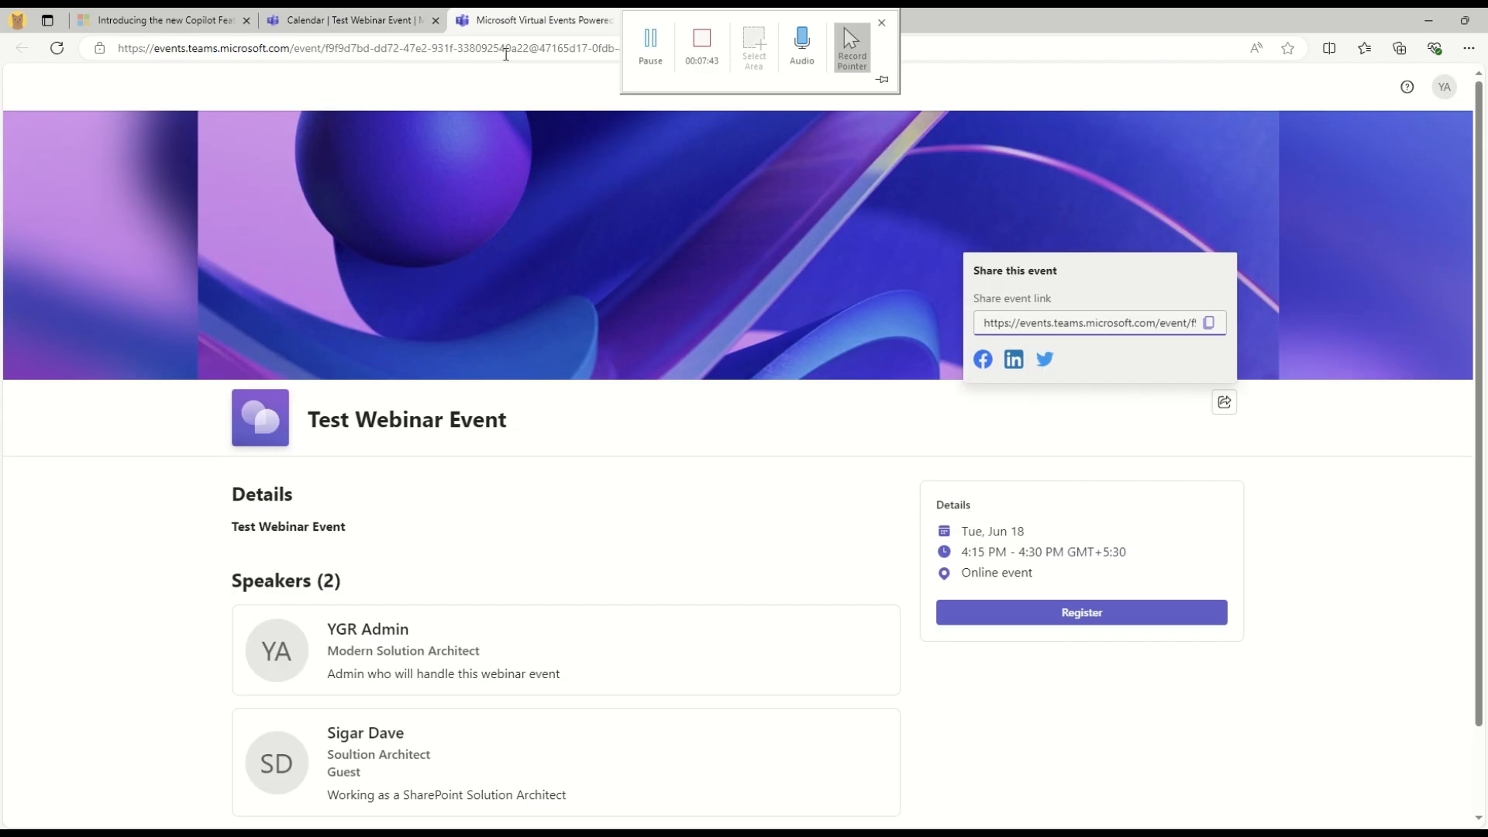
Paste the event link into the current tab and check which account each window uses
click(505, 48)
key(ctrl+v)
key(Return)
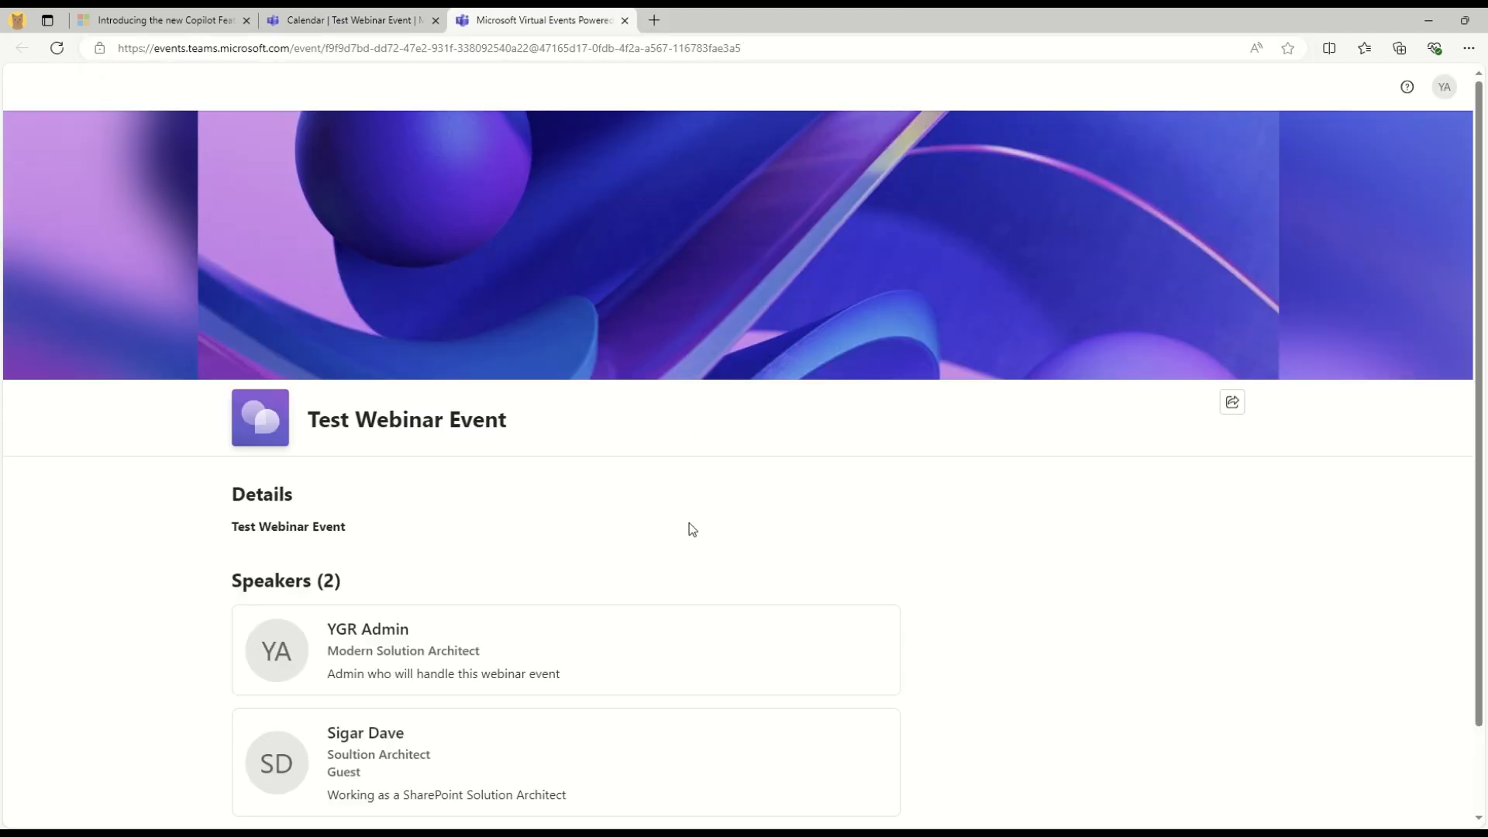
scroll(691, 526, down, 2)
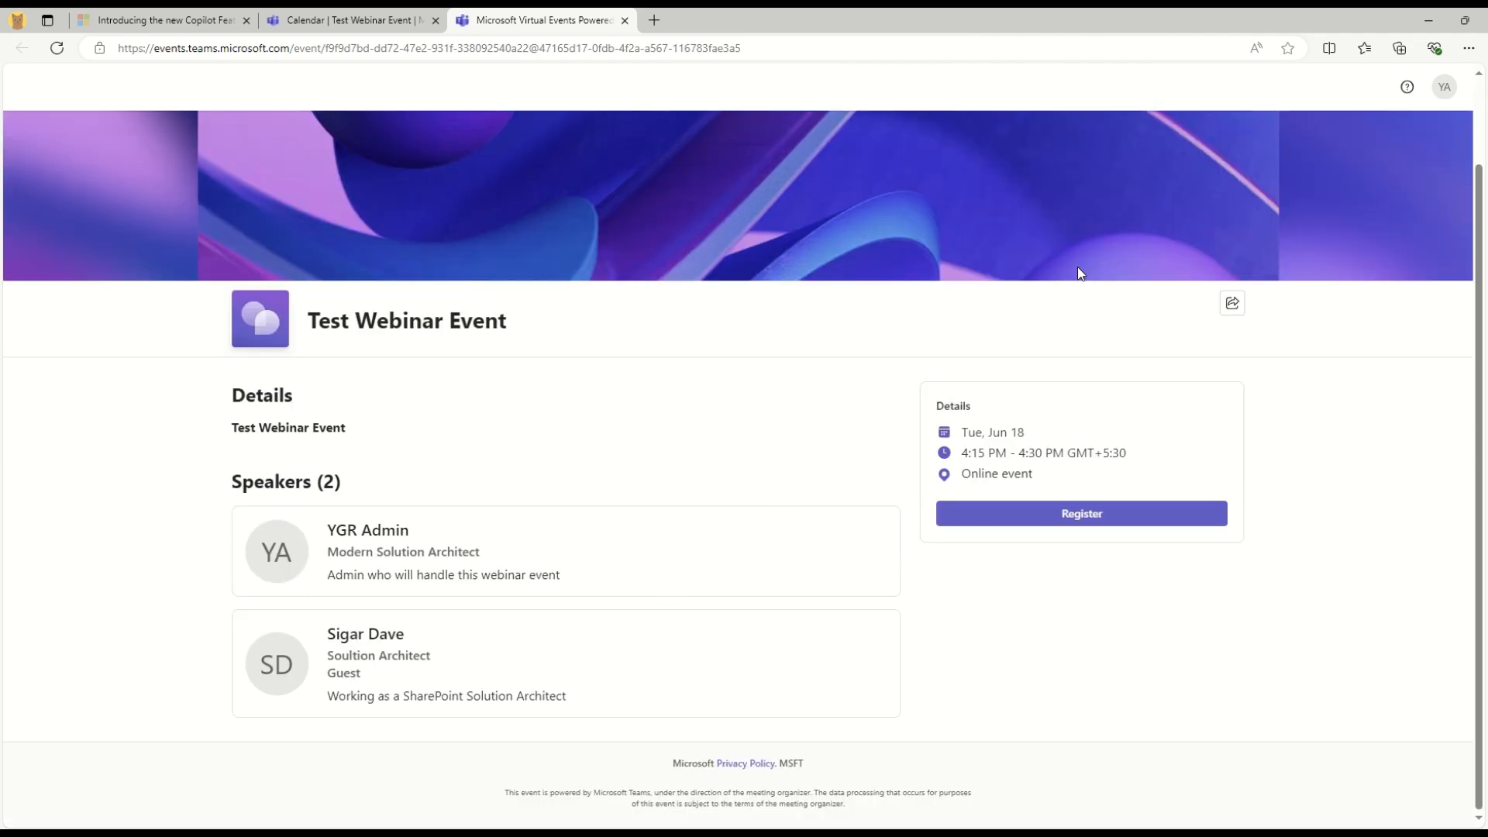
click(1443, 86)
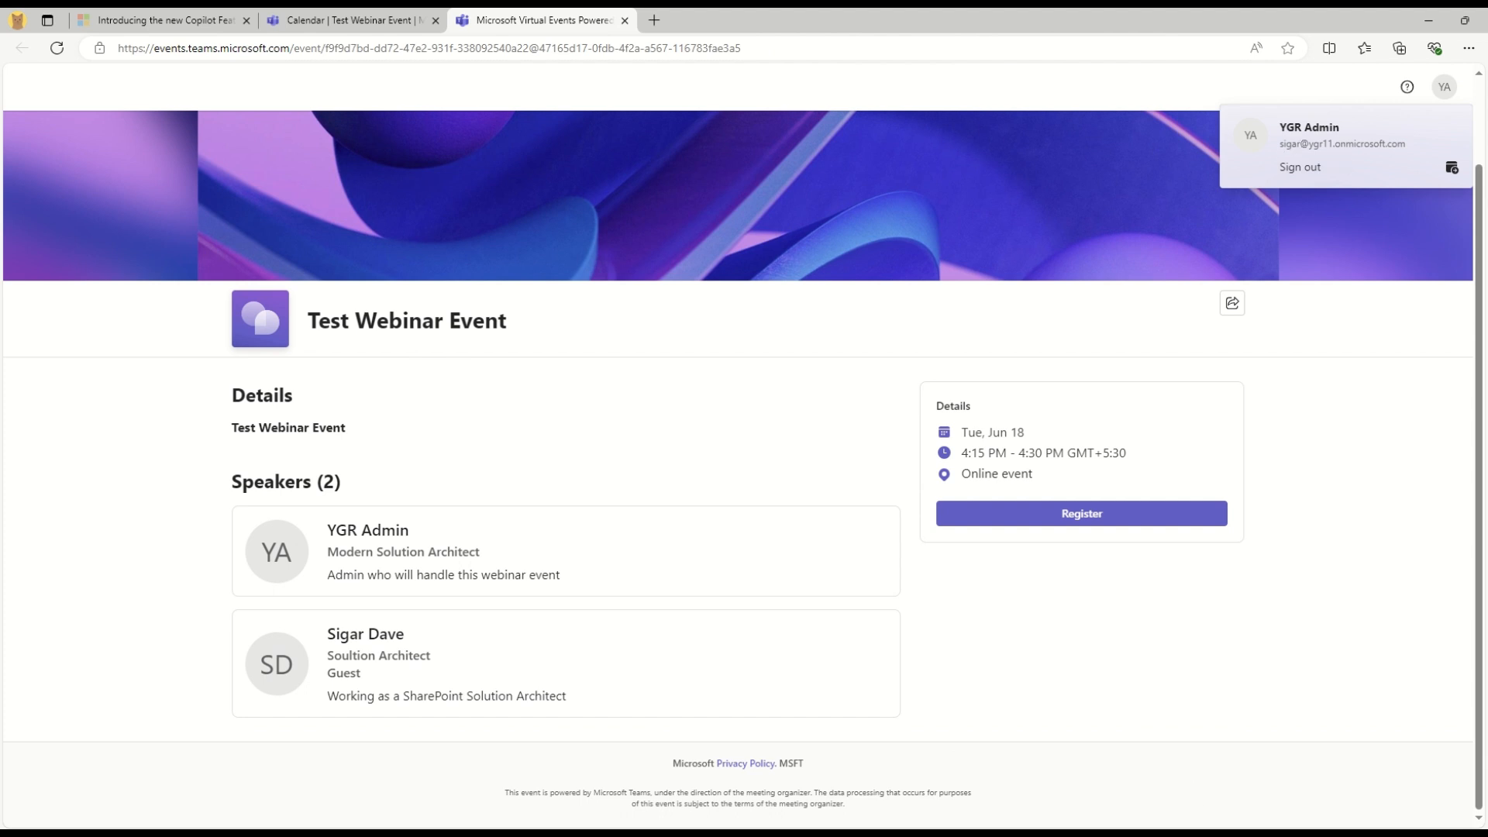
key(alt+Tab)
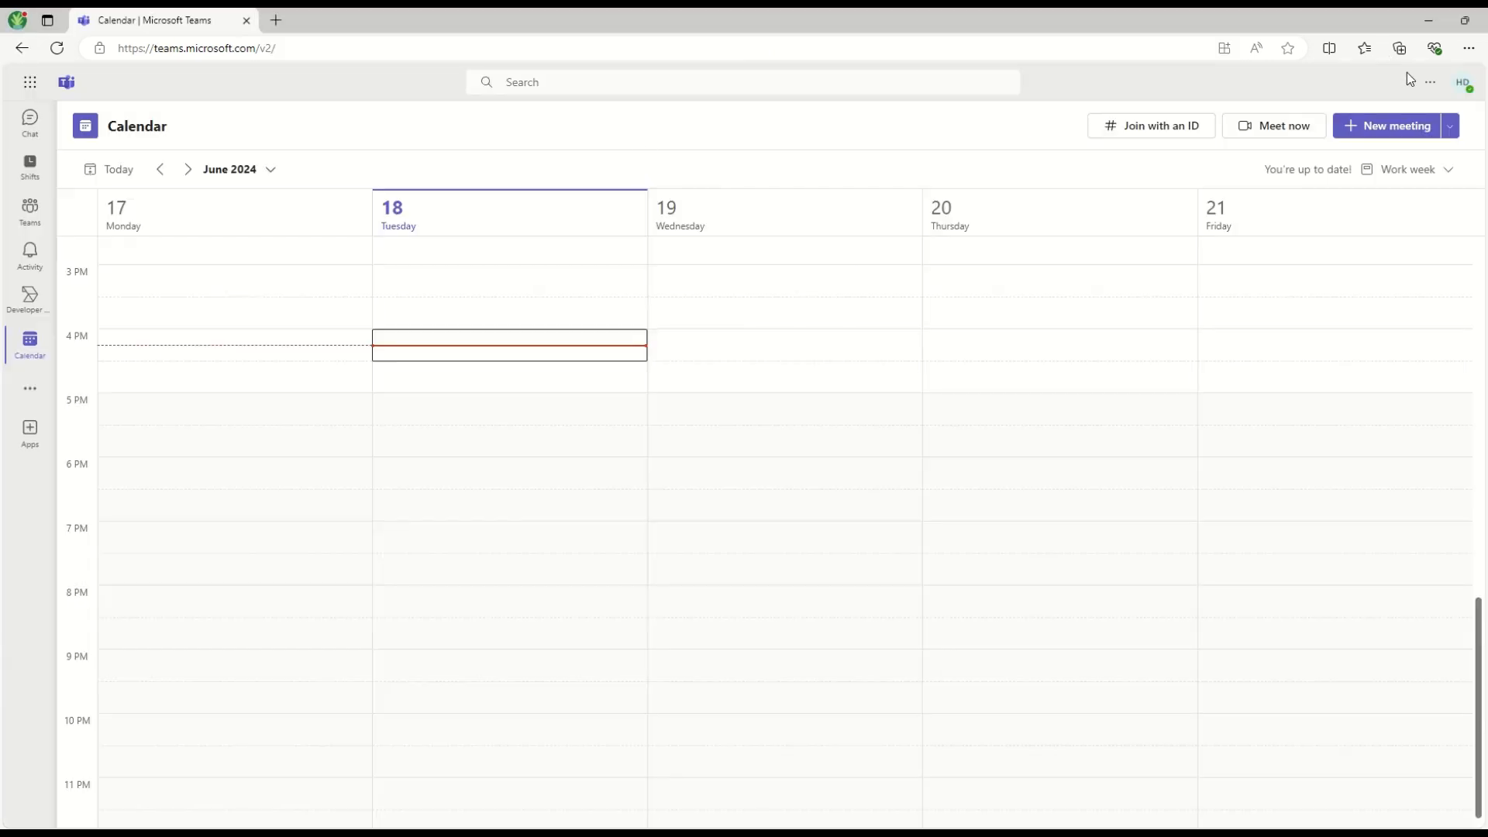
click(1462, 82)
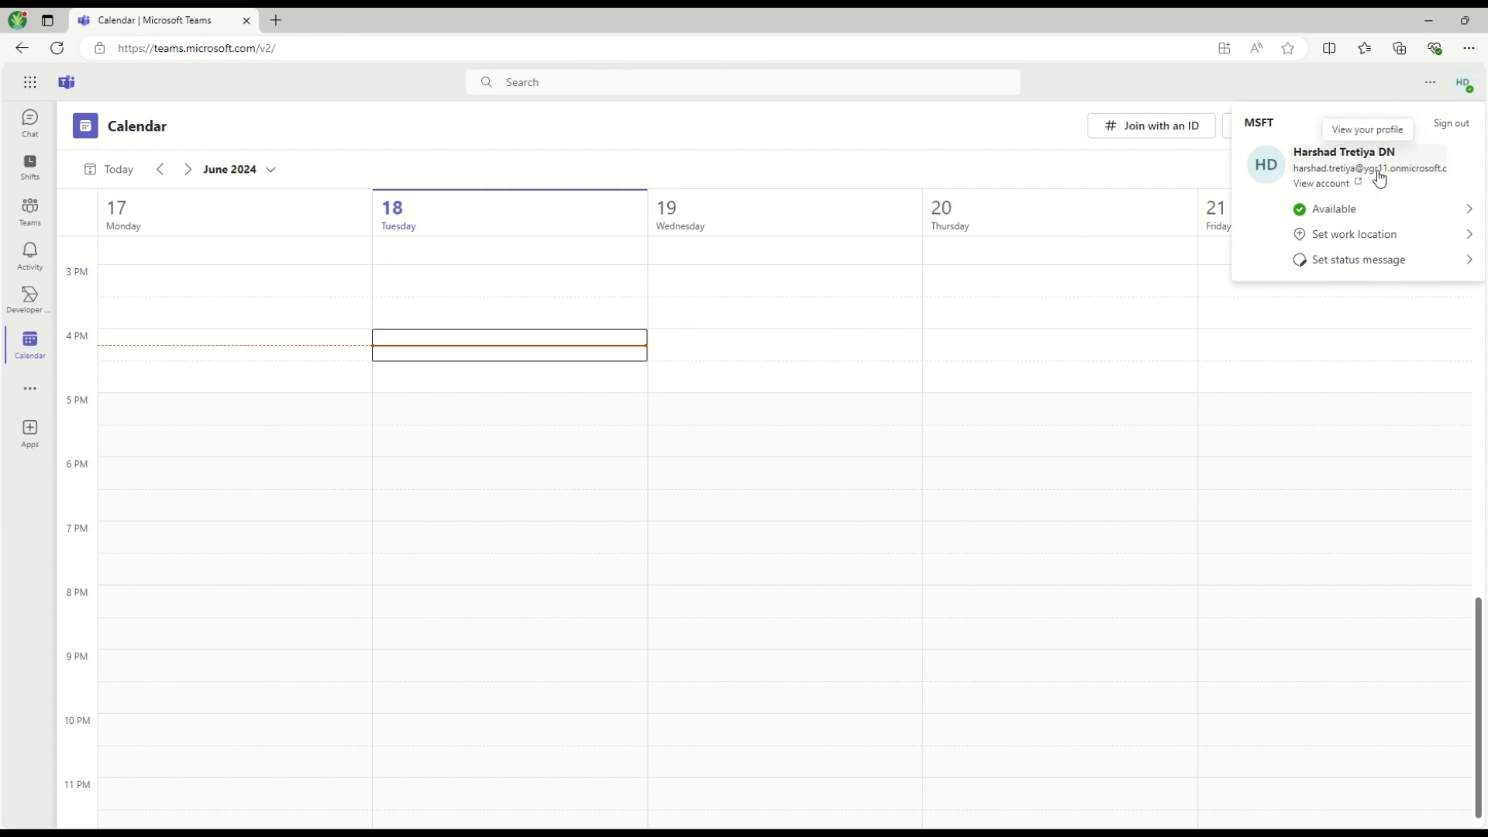
Load the public Test Webinar Event page from the pasted link in a new tab
click(276, 20)
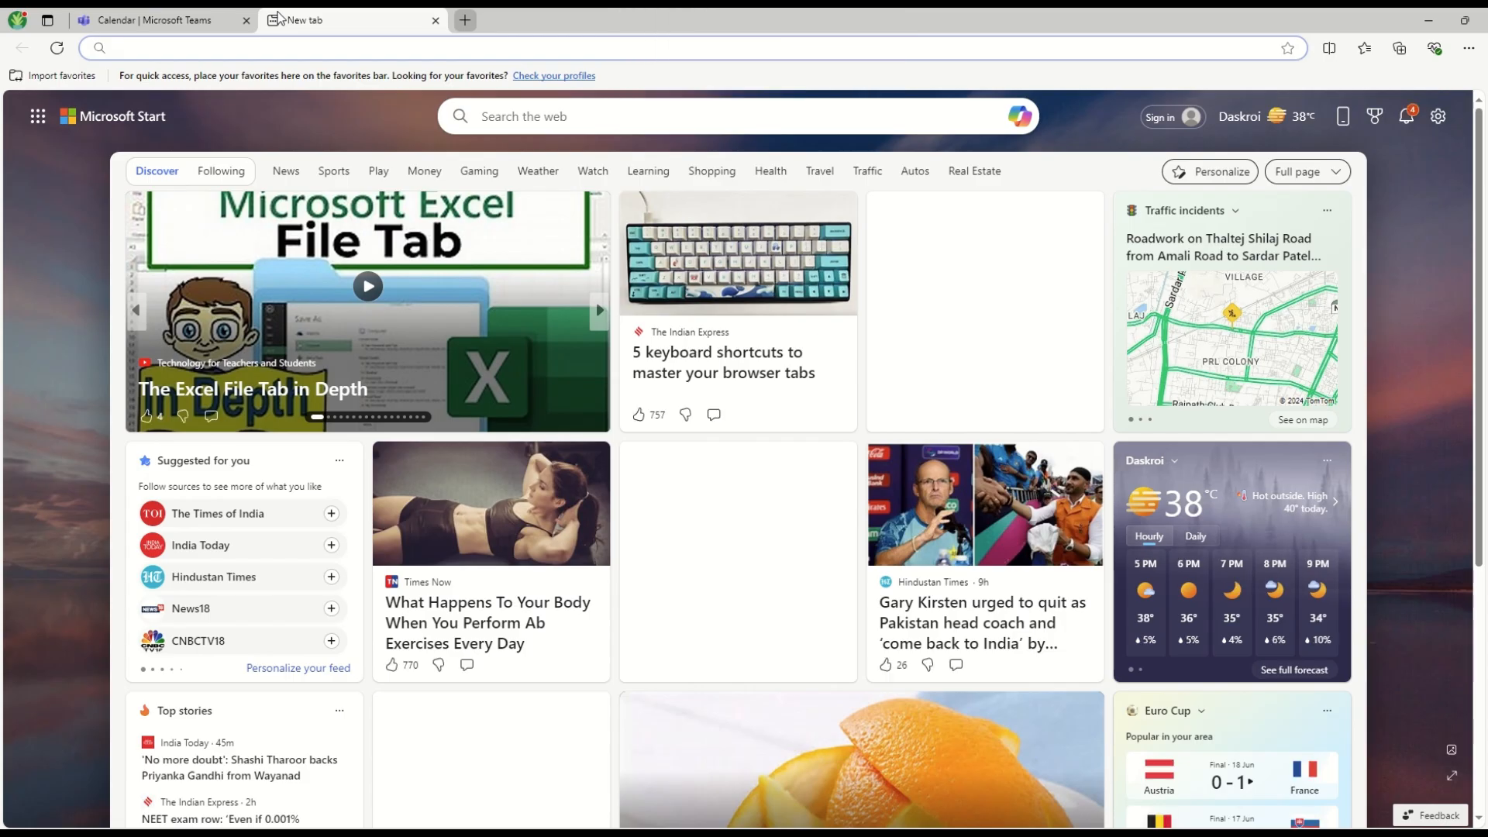
key(ctrl+v)
key(Return)
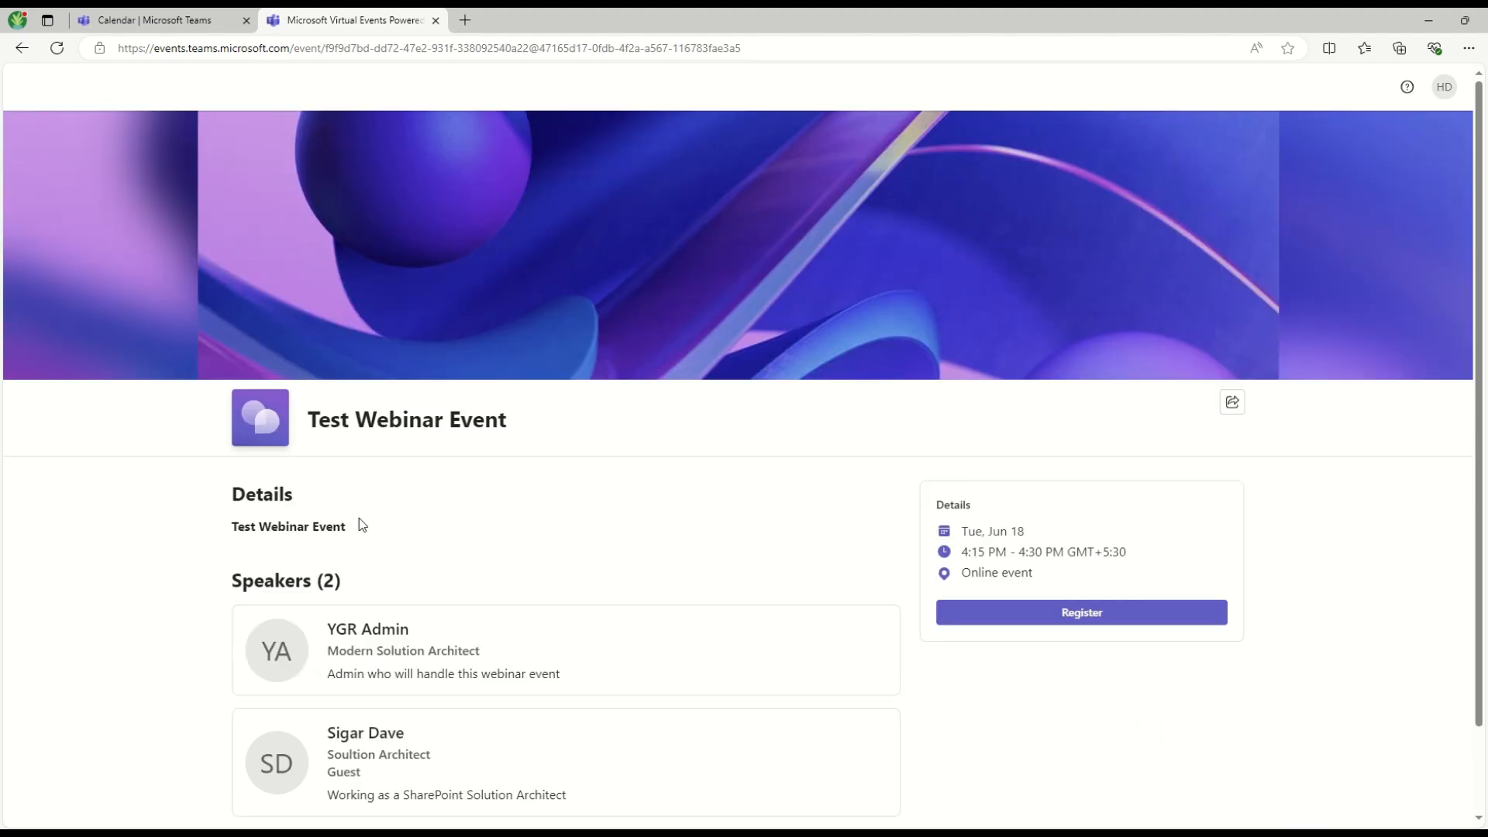
drag(234, 523, 421, 531)
click(750, 516)
Submit registration with job title SE Level 2, organization PSSPL and terms accepted
click(1084, 612)
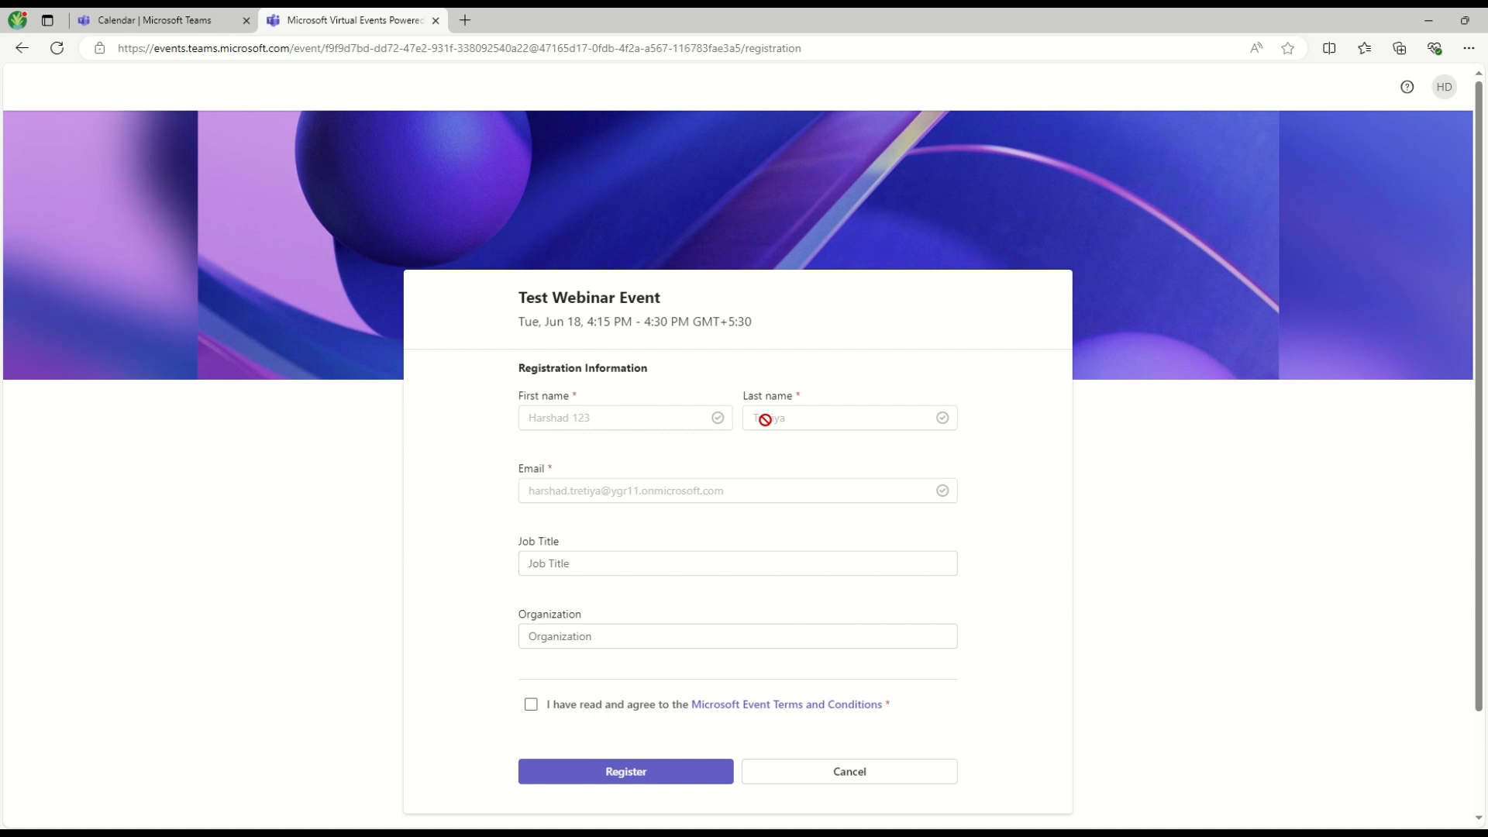
click(568, 559)
text(SE)
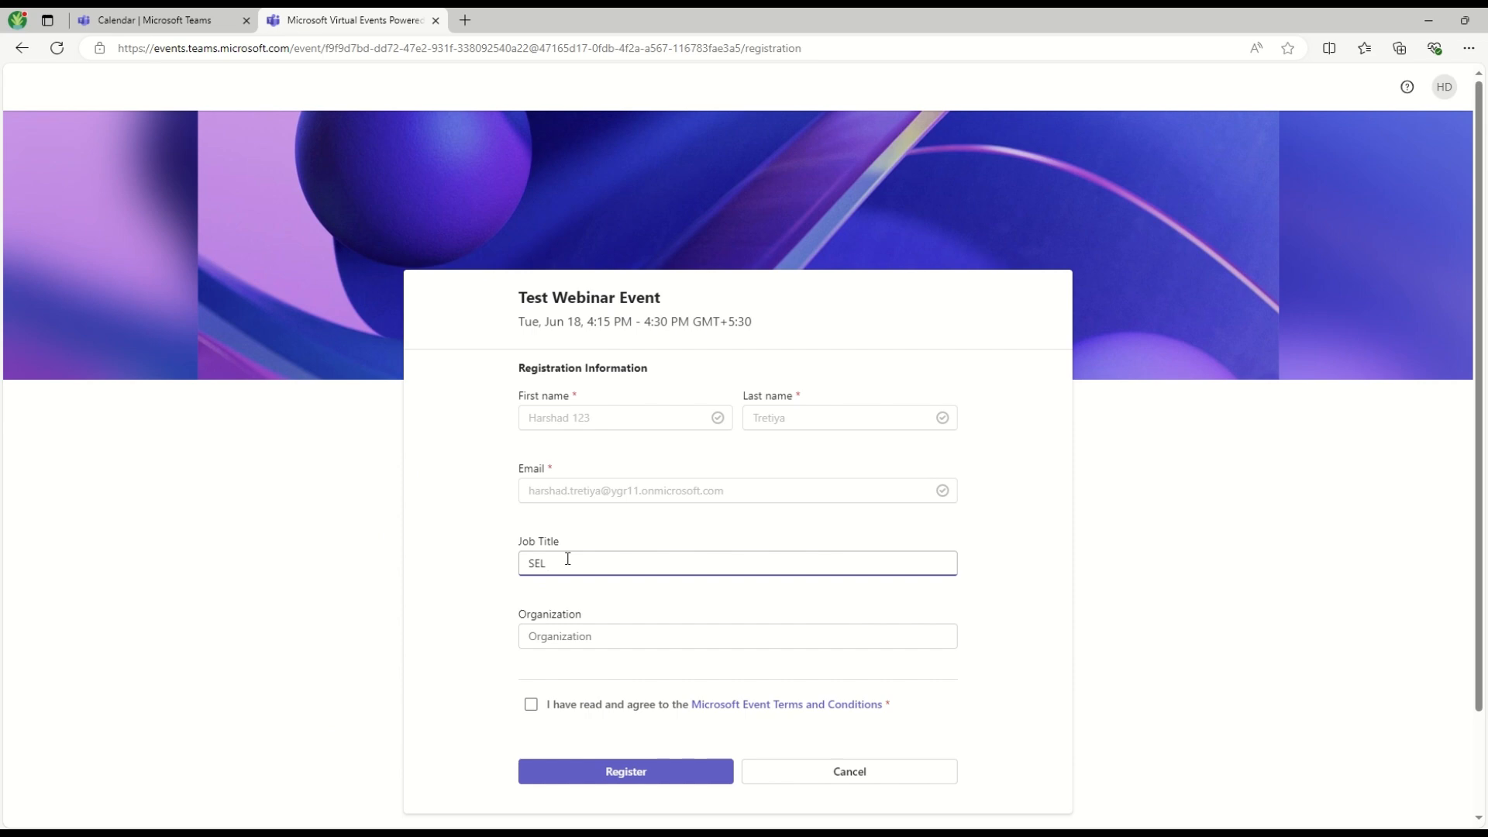
text( LEvelel 2)
key(Tab)
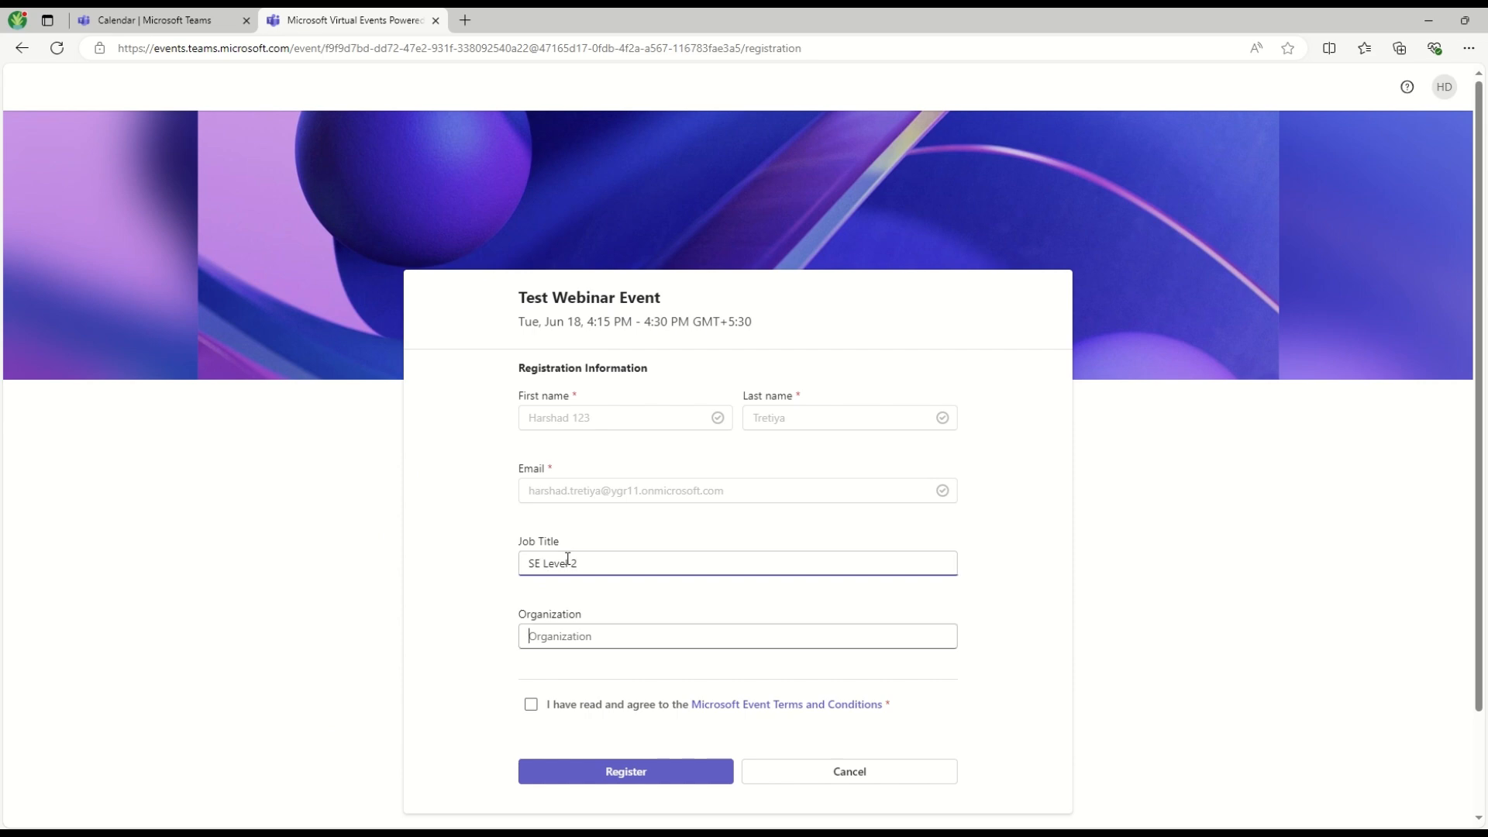
text(PSSPL)
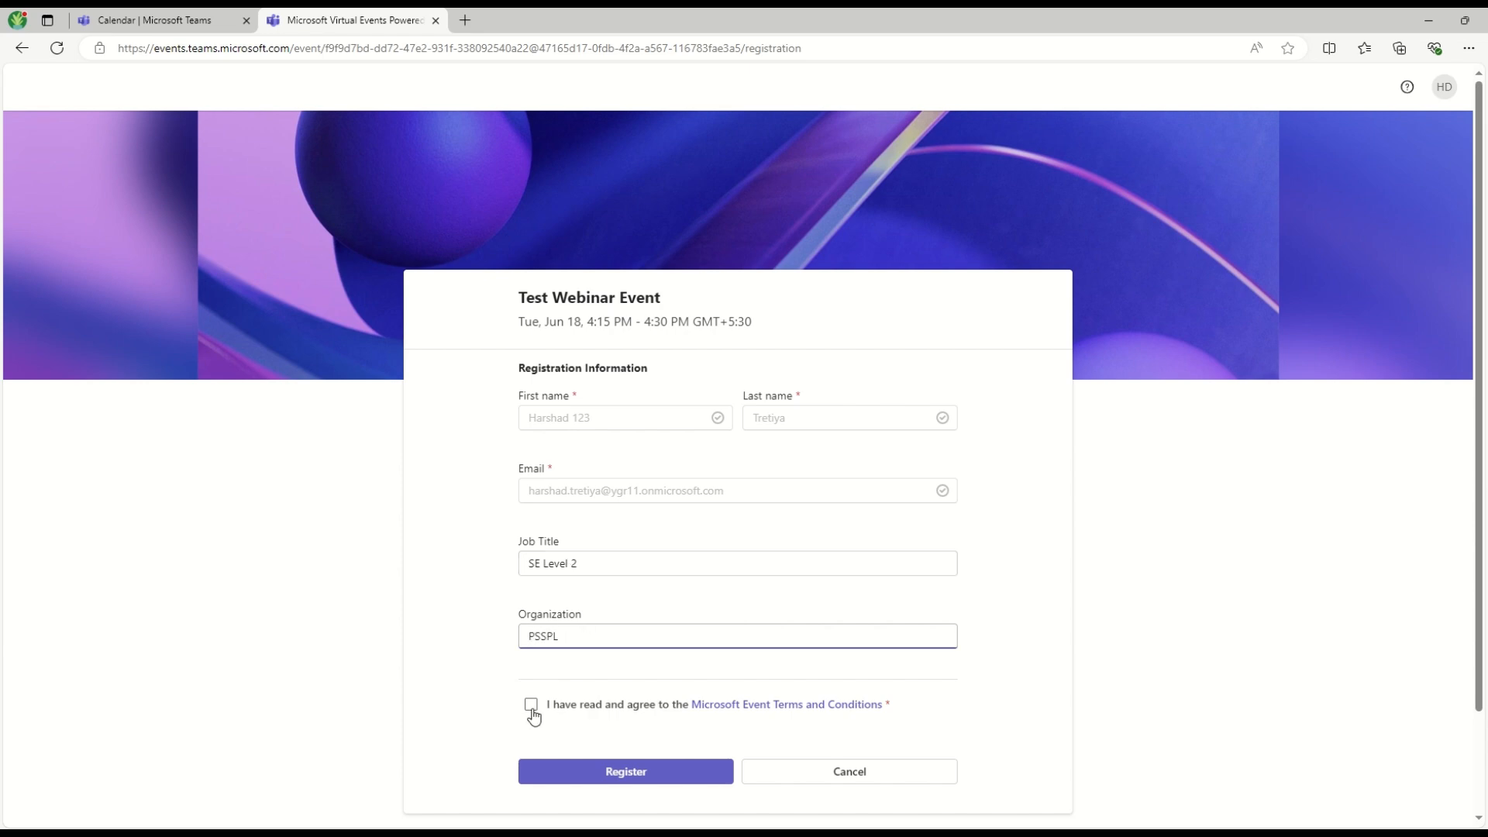
click(531, 707)
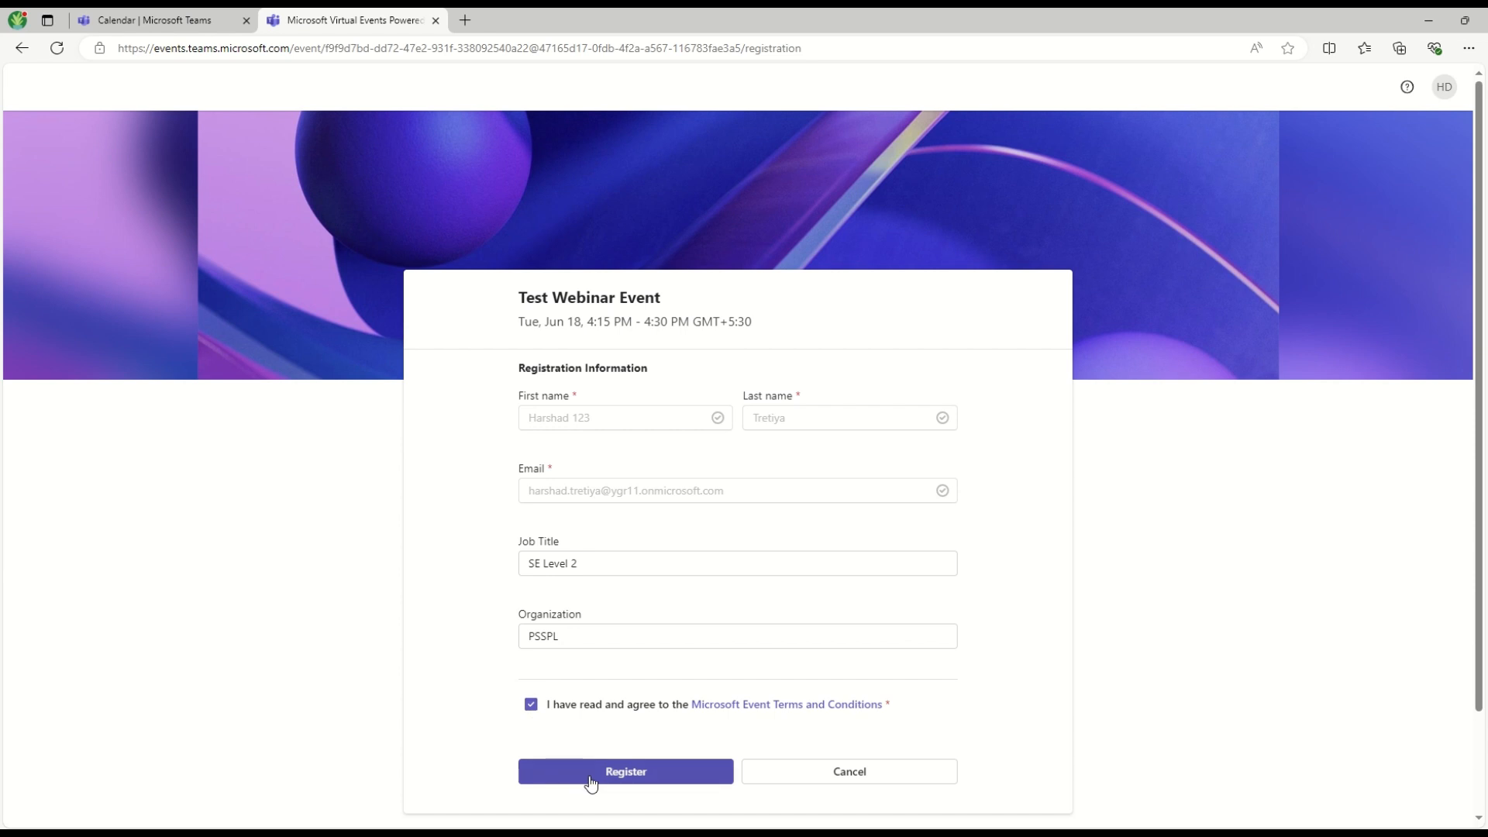
click(591, 777)
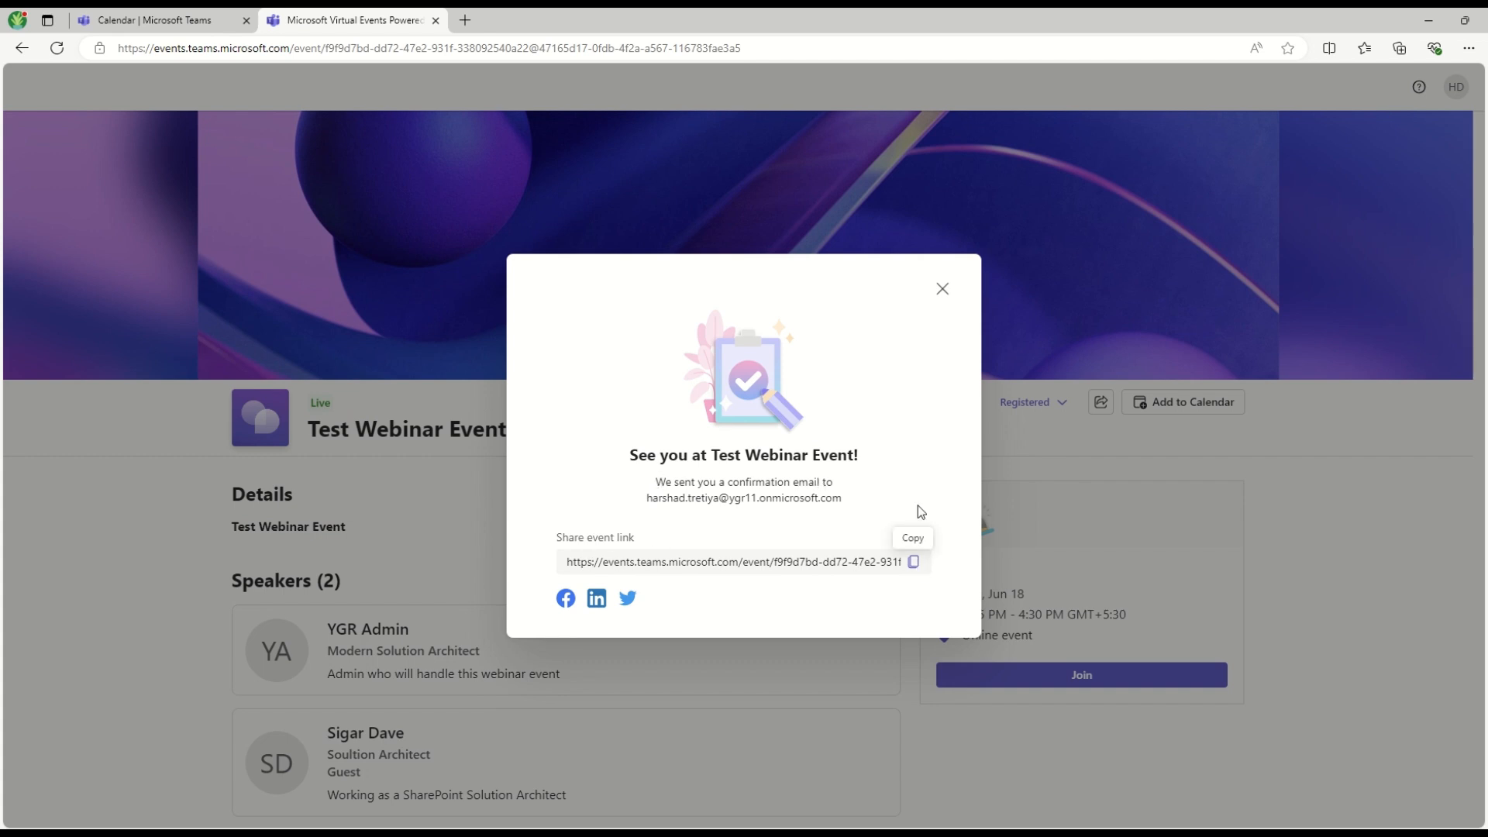
click(942, 289)
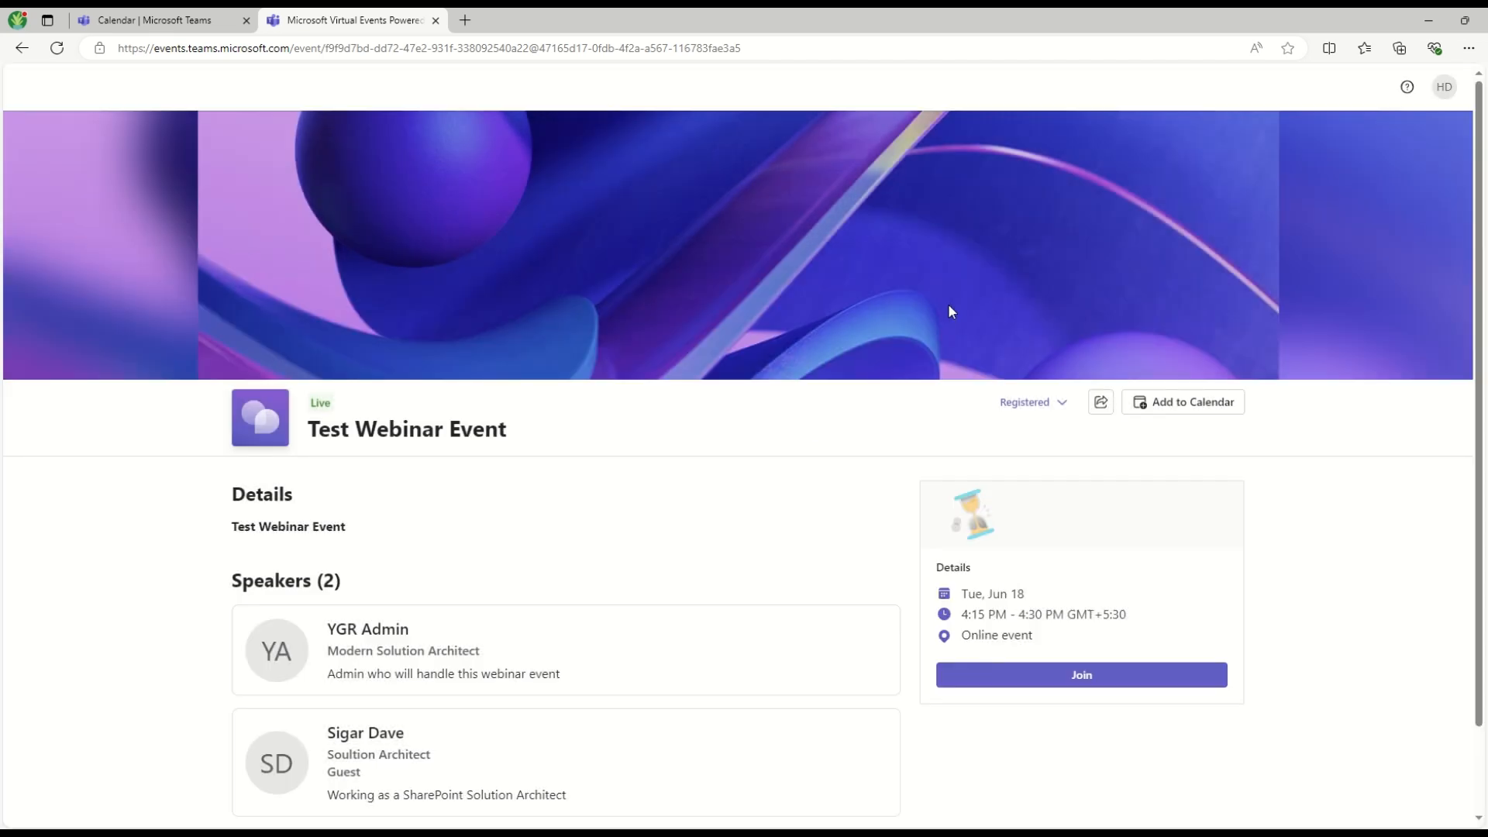
Open Outlook on the web and read the 'You're registered' email for Test Webinar Event
click(465, 21)
text(out)
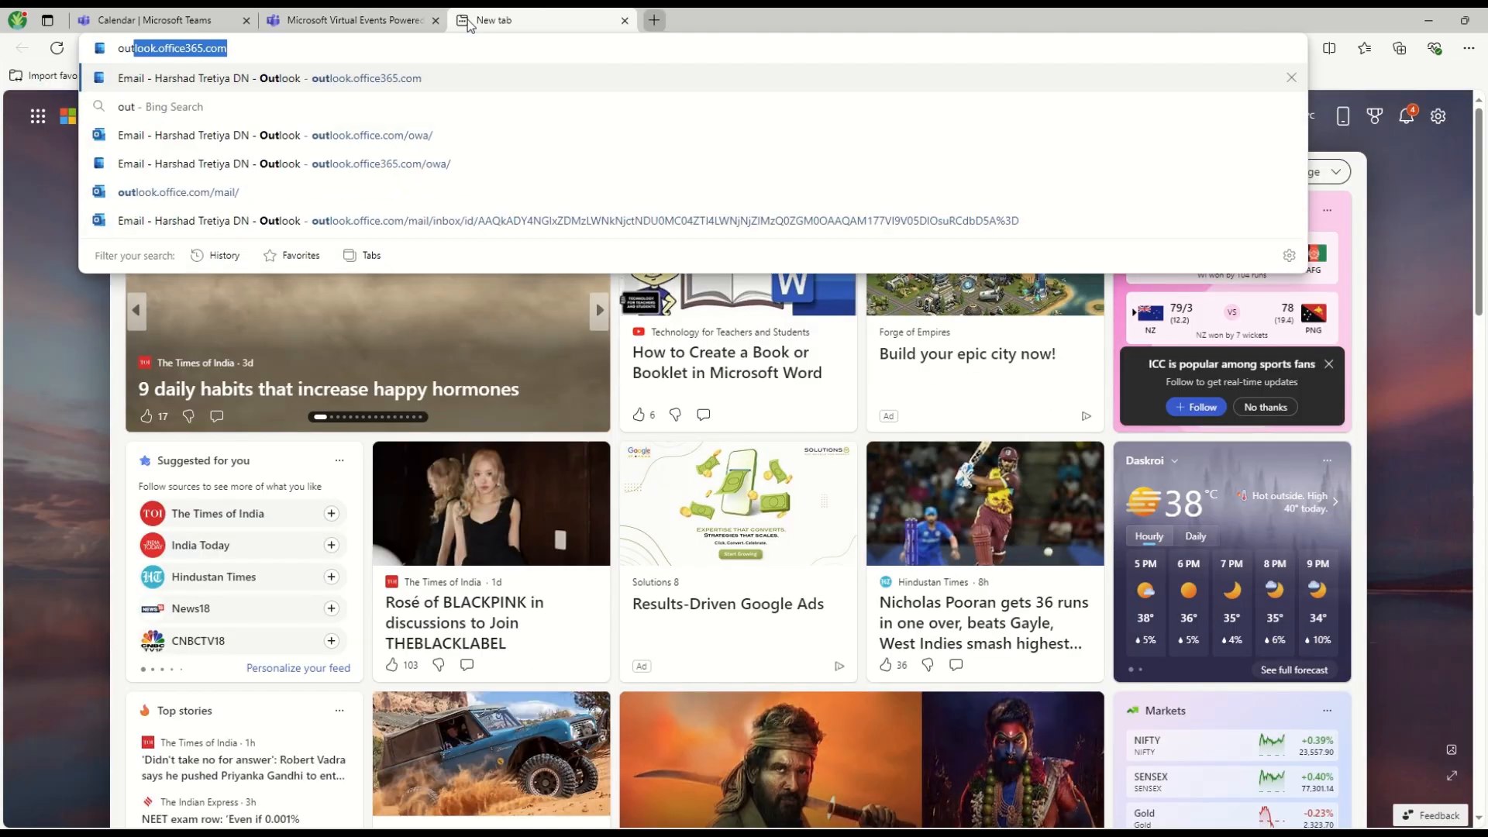
key(Return)
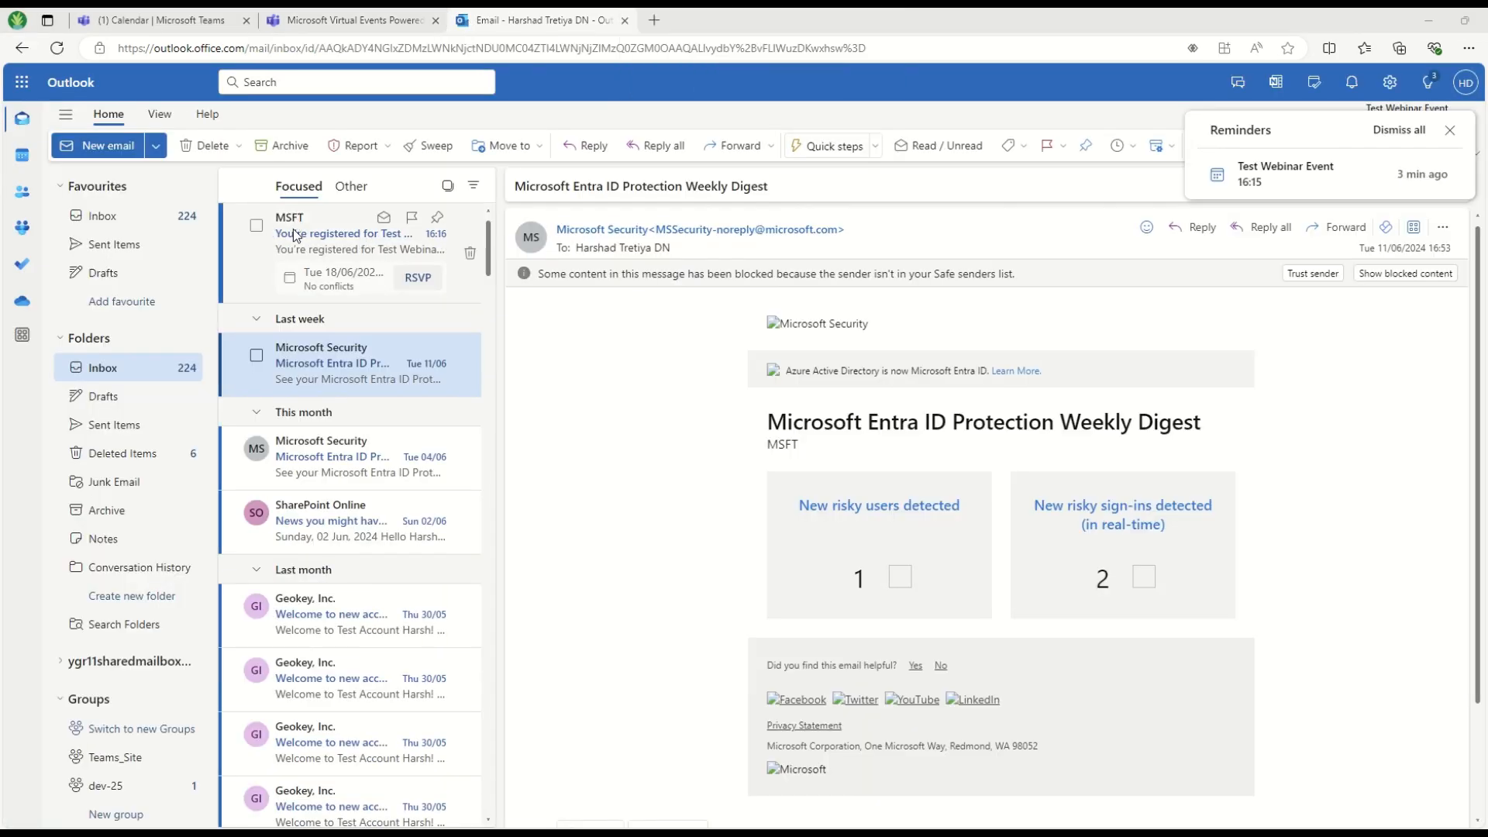
click(308, 233)
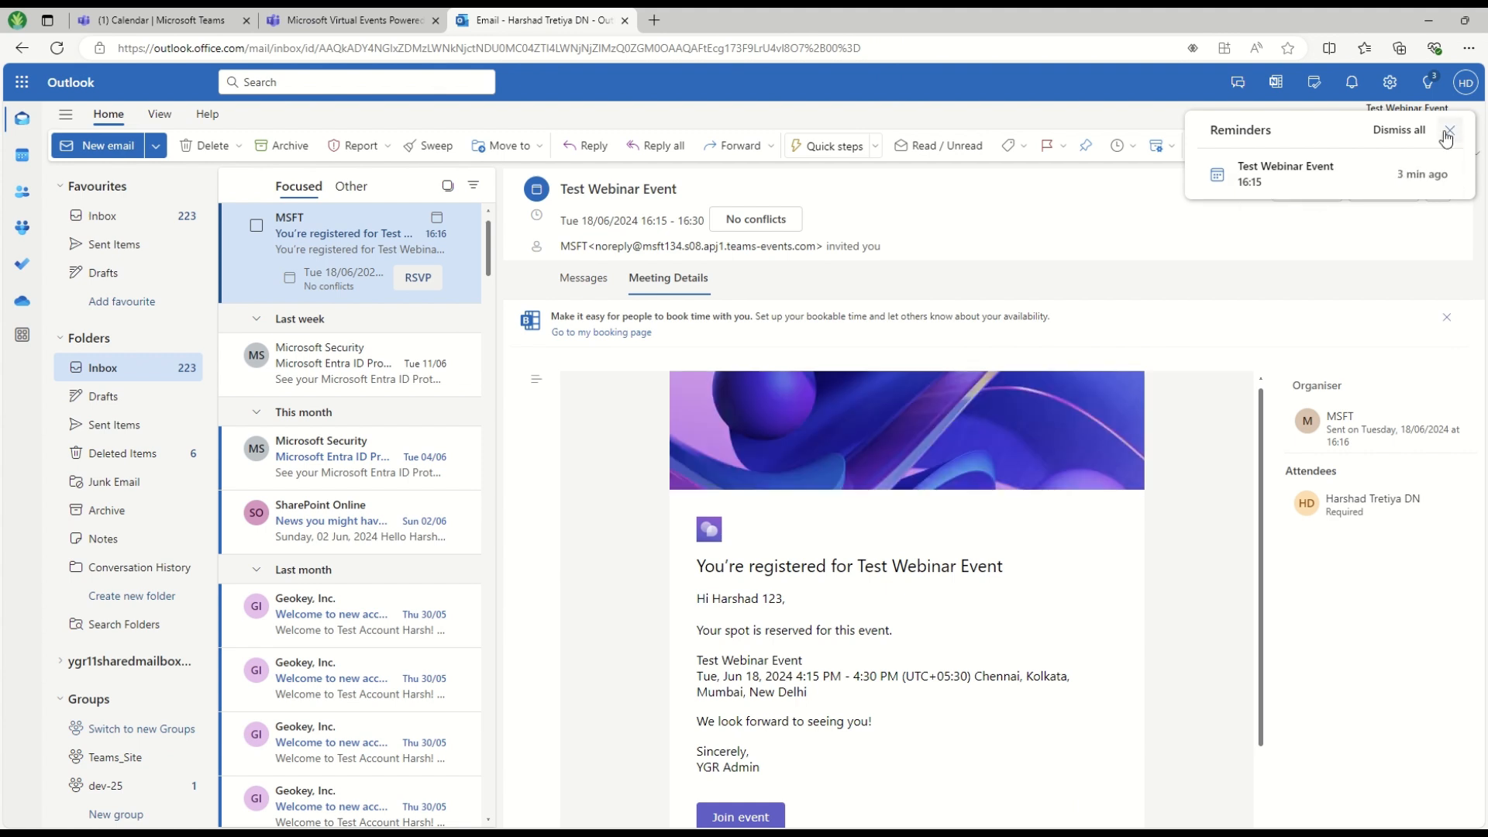
click(1447, 132)
drag(726, 574, 899, 697)
click(909, 679)
scroll(983, 667, down, 2)
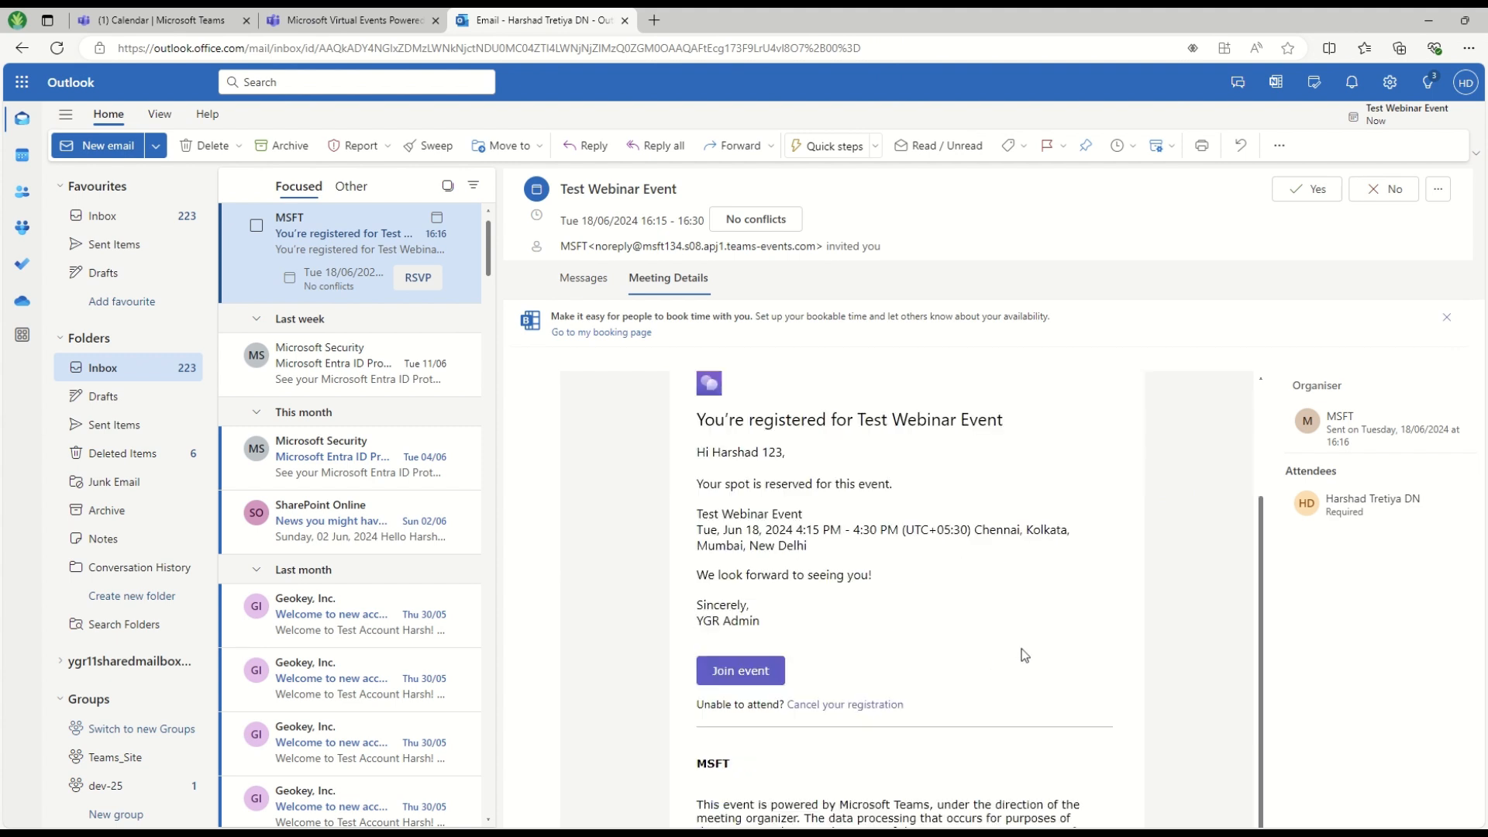
scroll(1023, 654, up, 2)
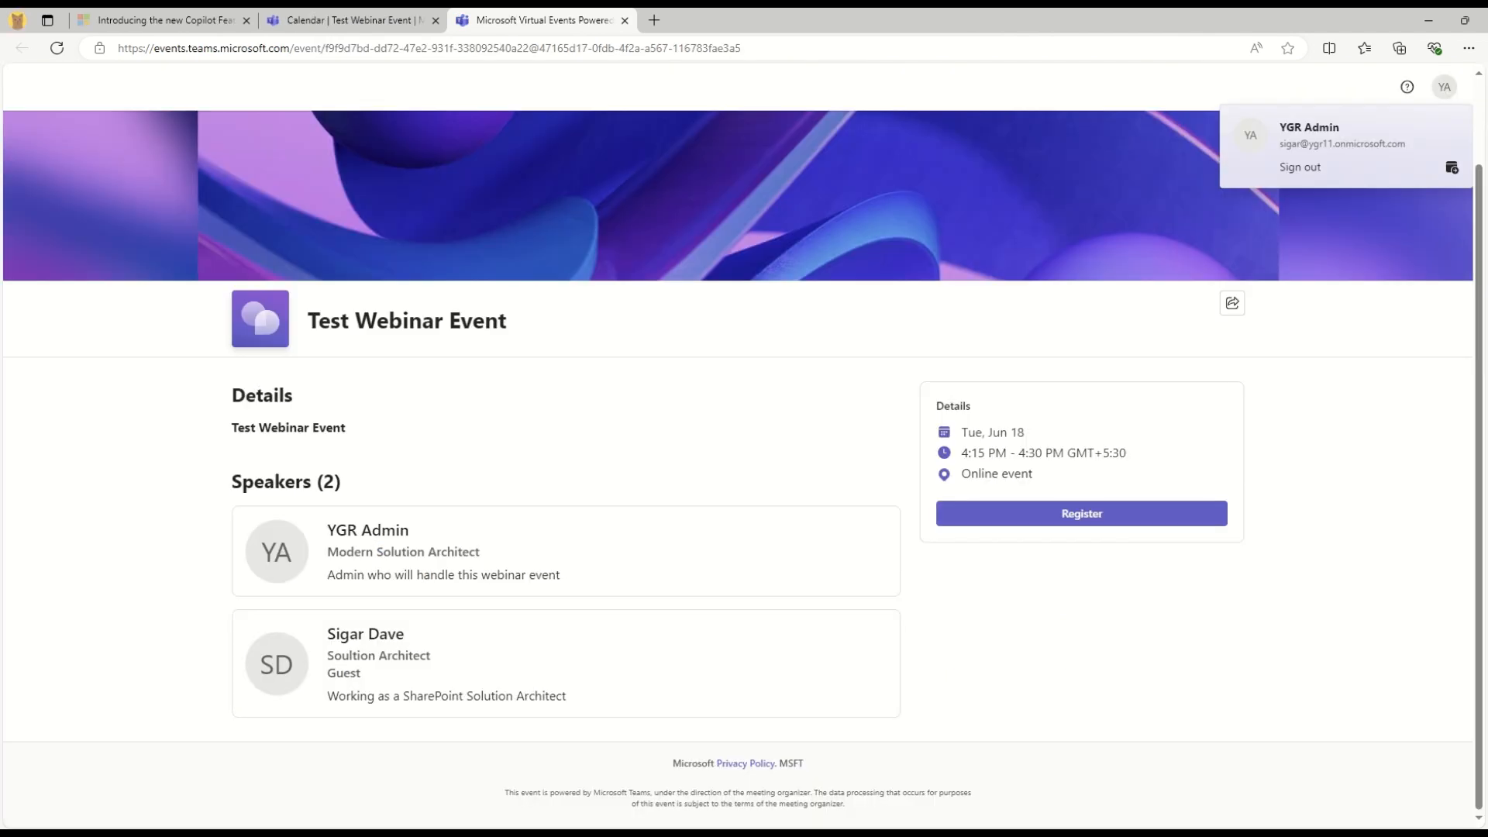
click(367, 15)
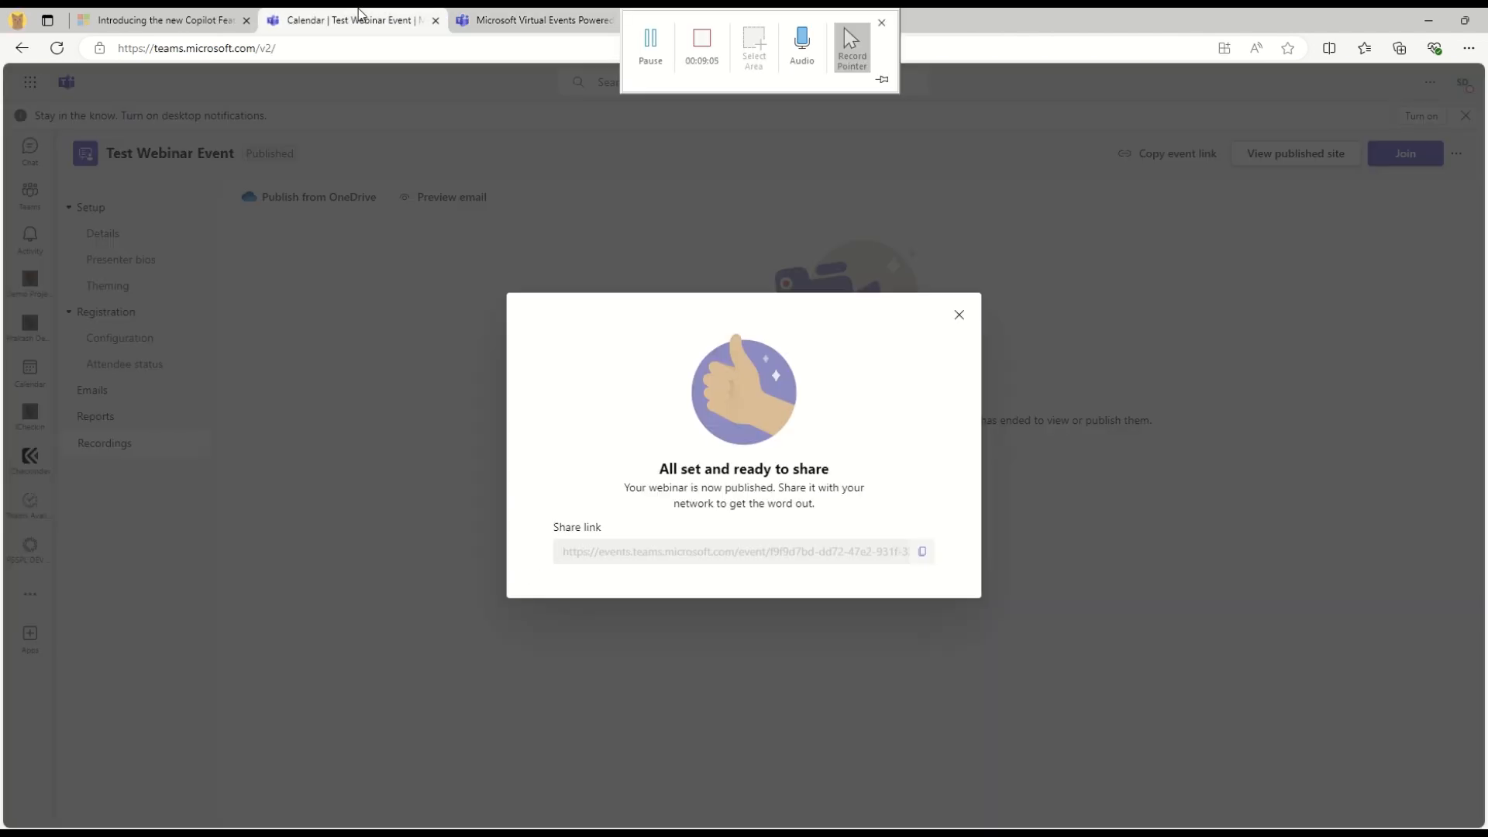
Join Test Webinar Event as organiser from its Teams calendar card with computer audio
click(959, 312)
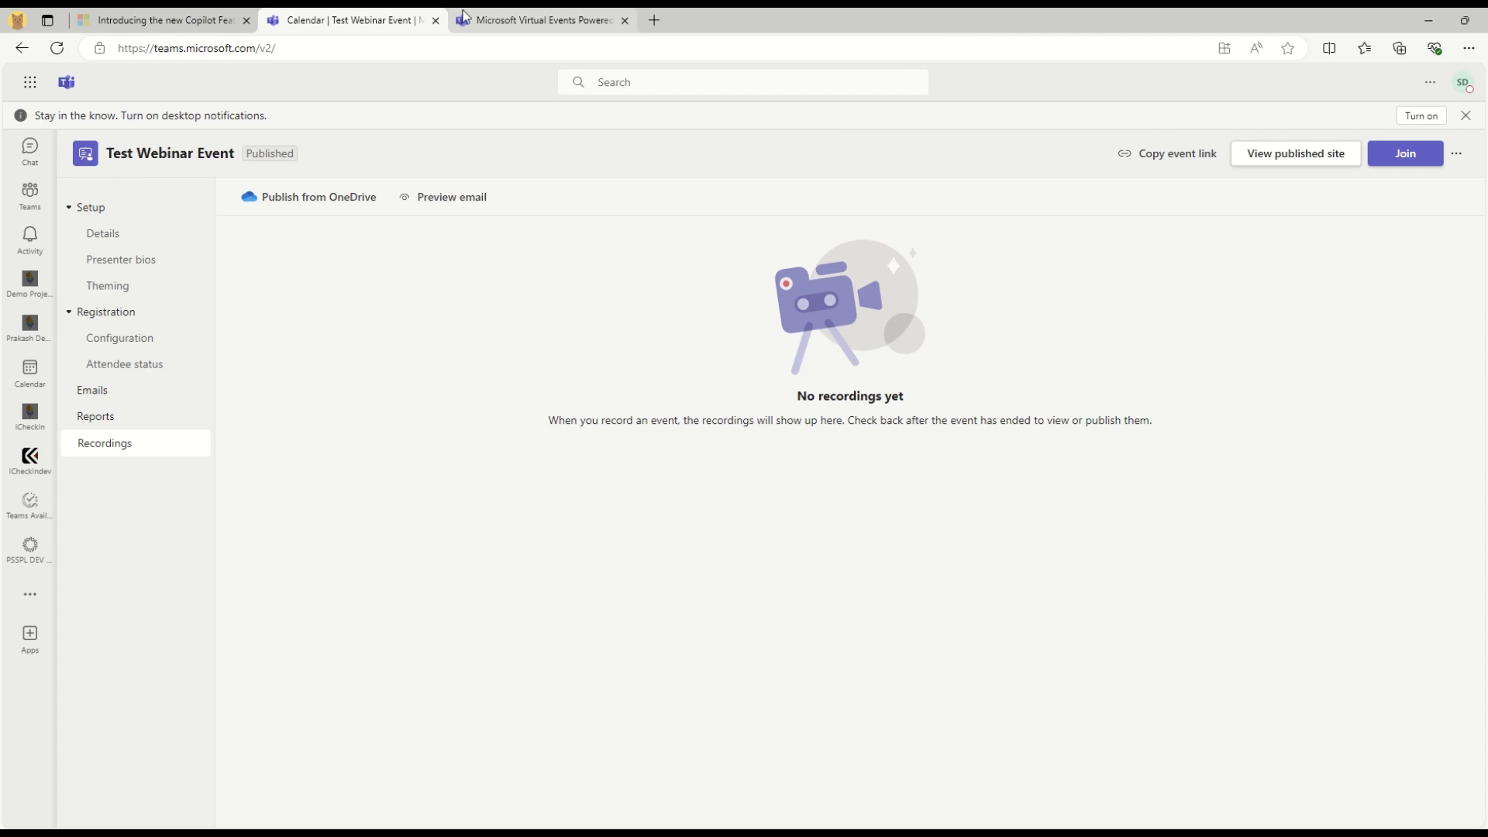
click(33, 371)
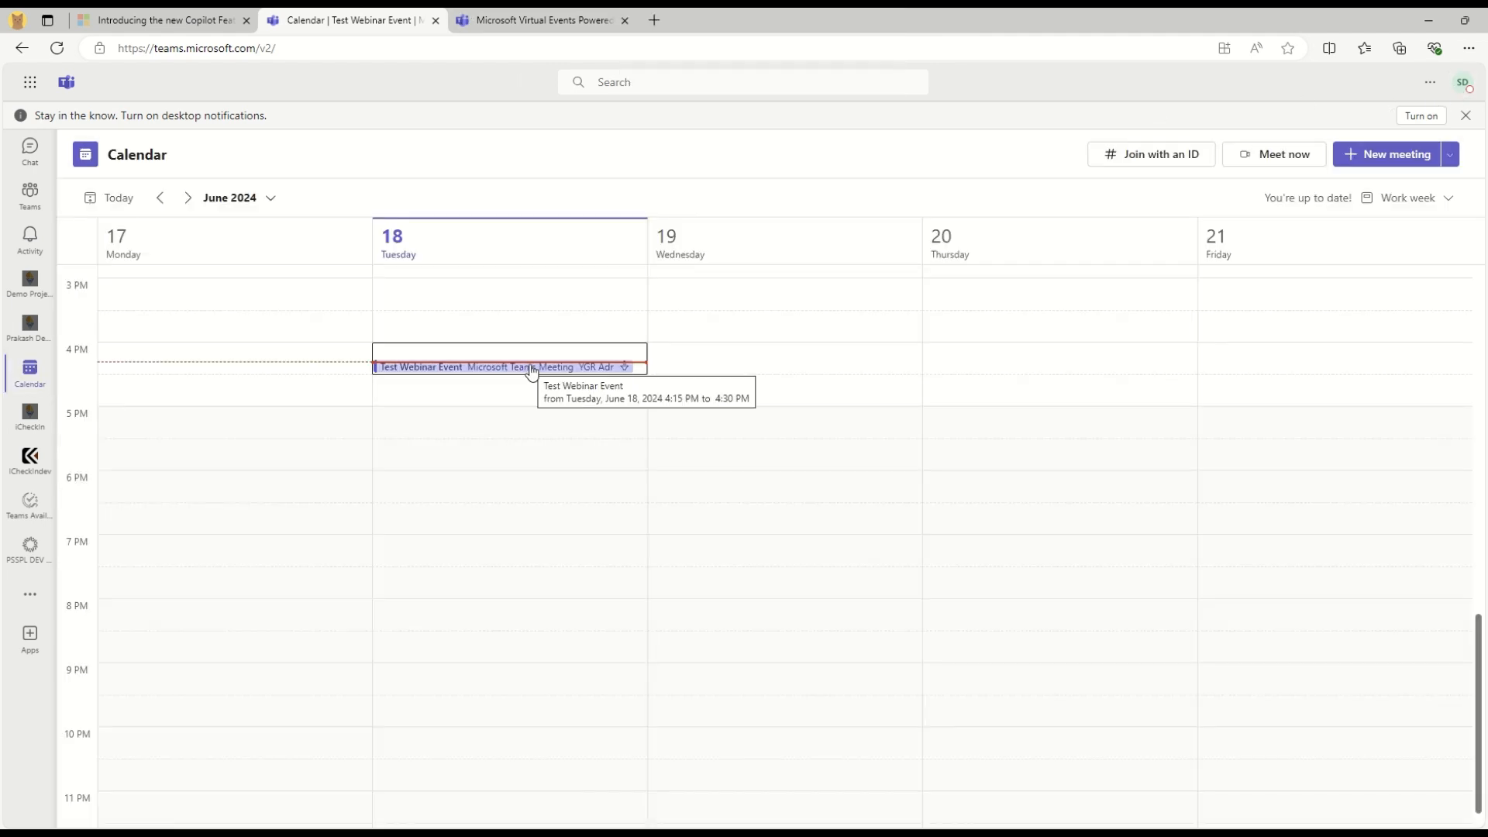
right_click(531, 370)
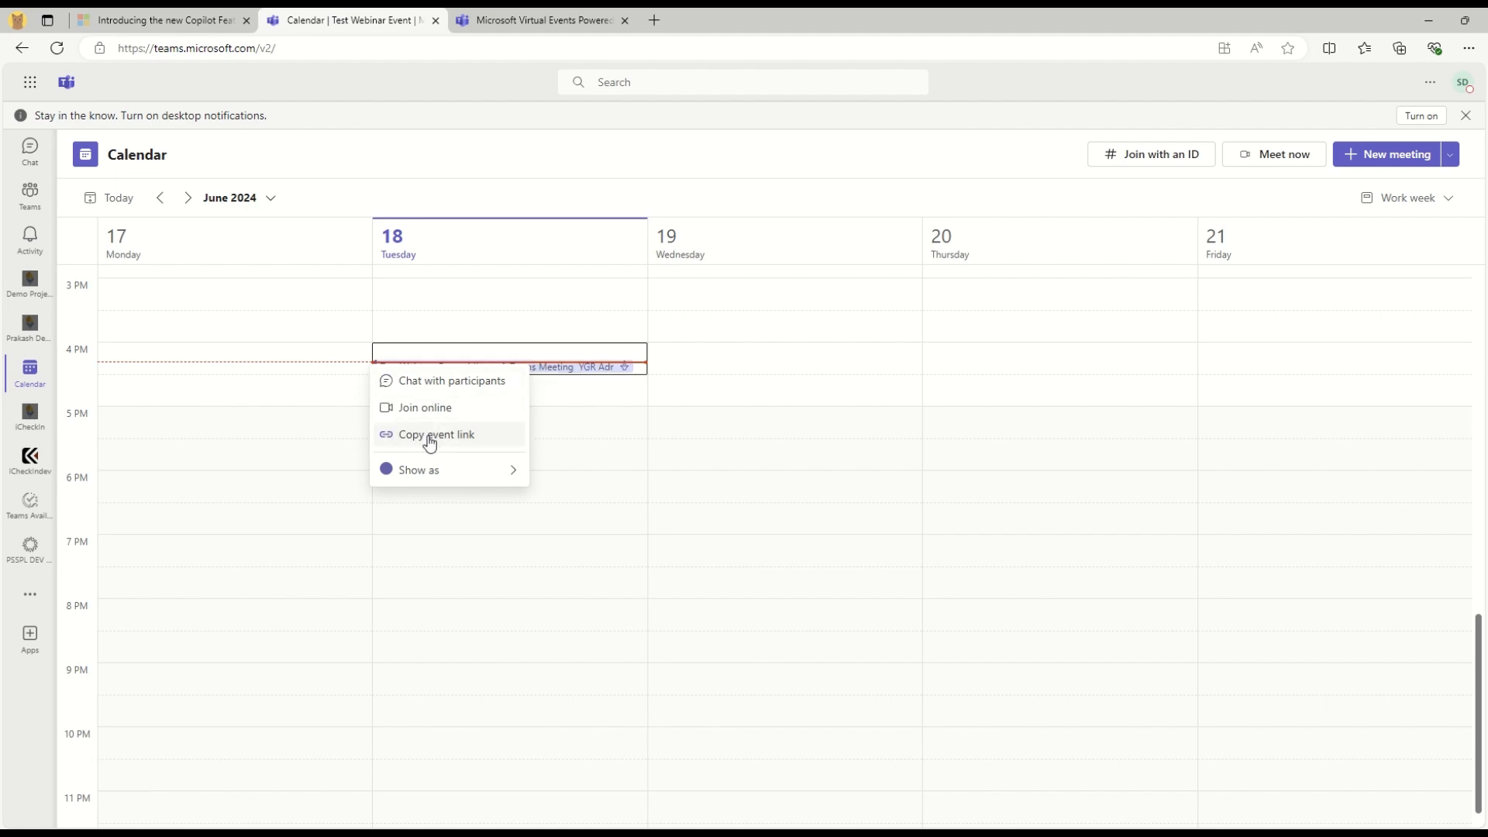
click(579, 375)
click(700, 329)
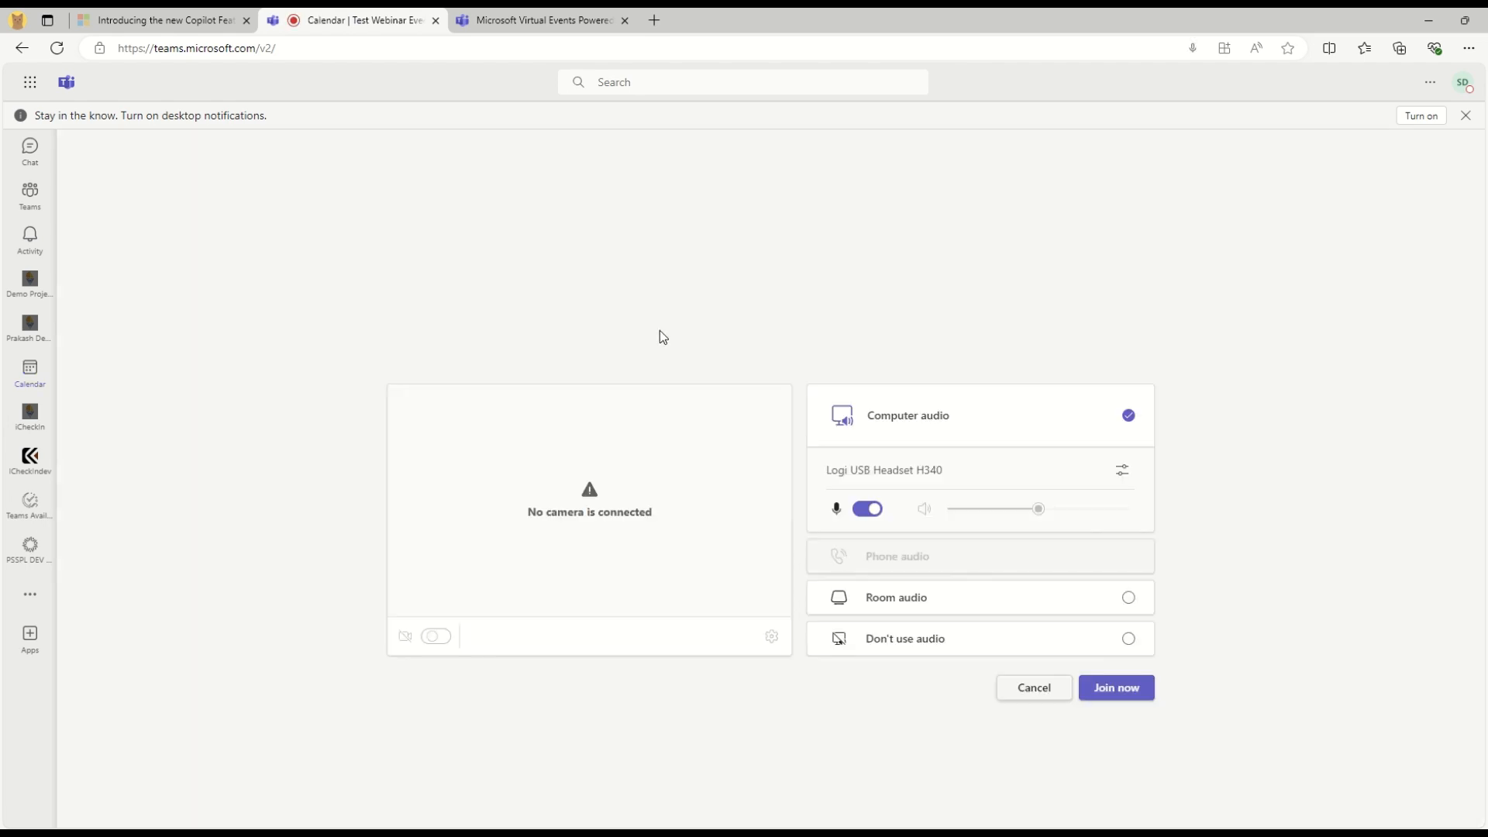
click(1135, 697)
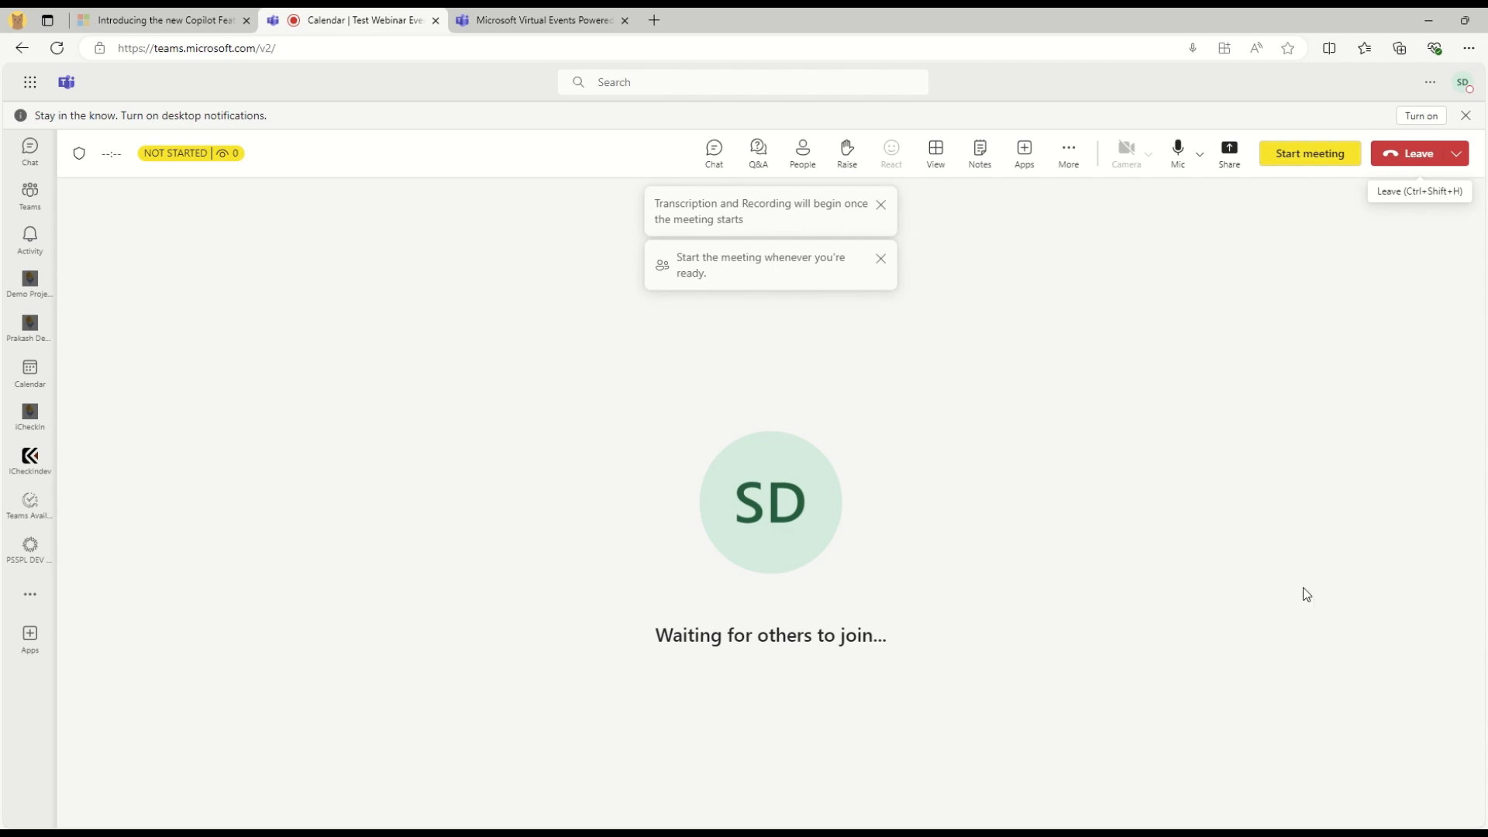
click(1221, 834)
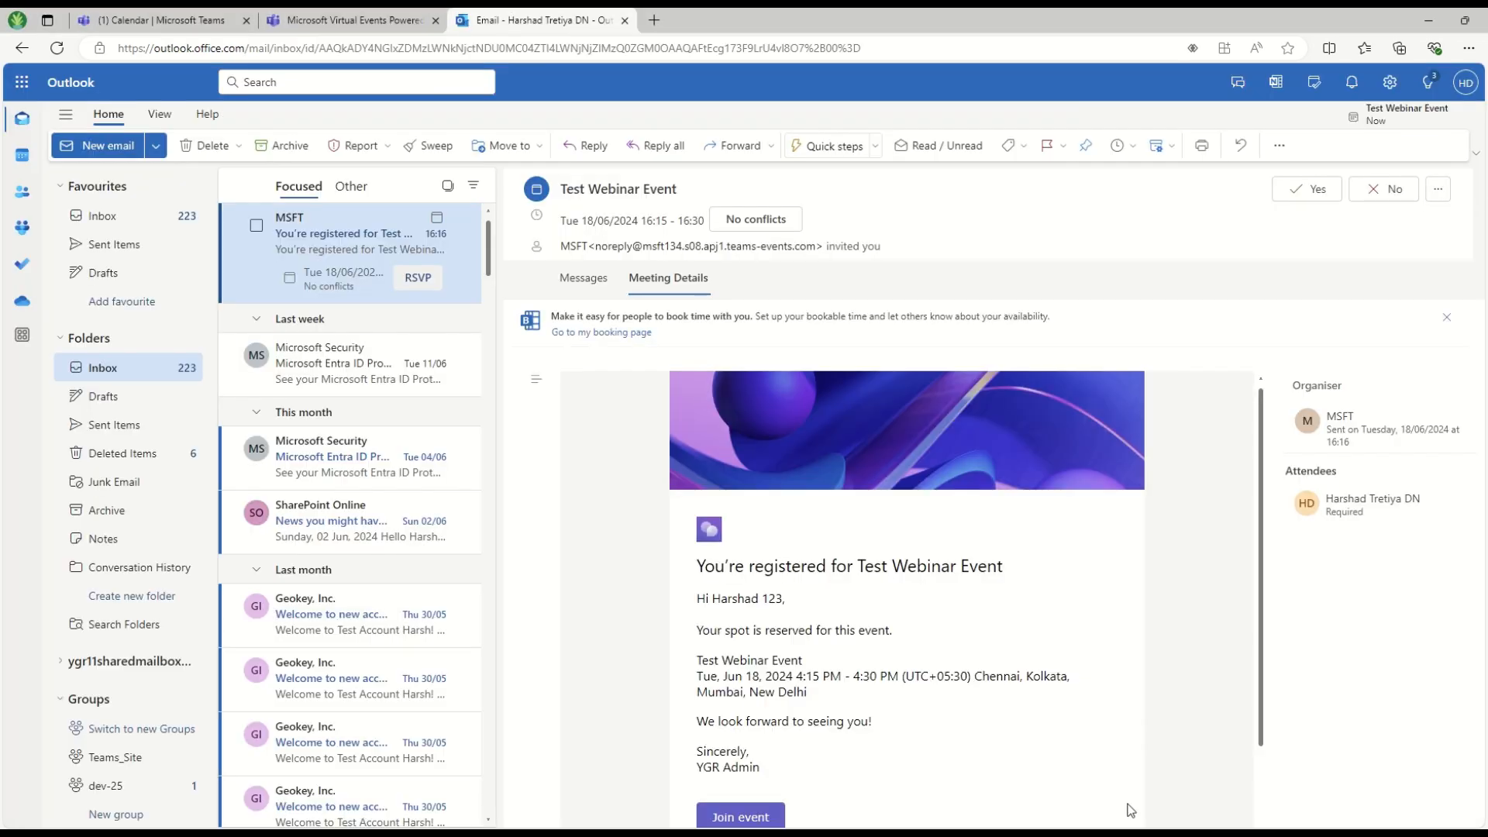
Start joining from the email's Join event link, then close the desktop app meeting window
scroll(805, 765, down, 2)
click(737, 668)
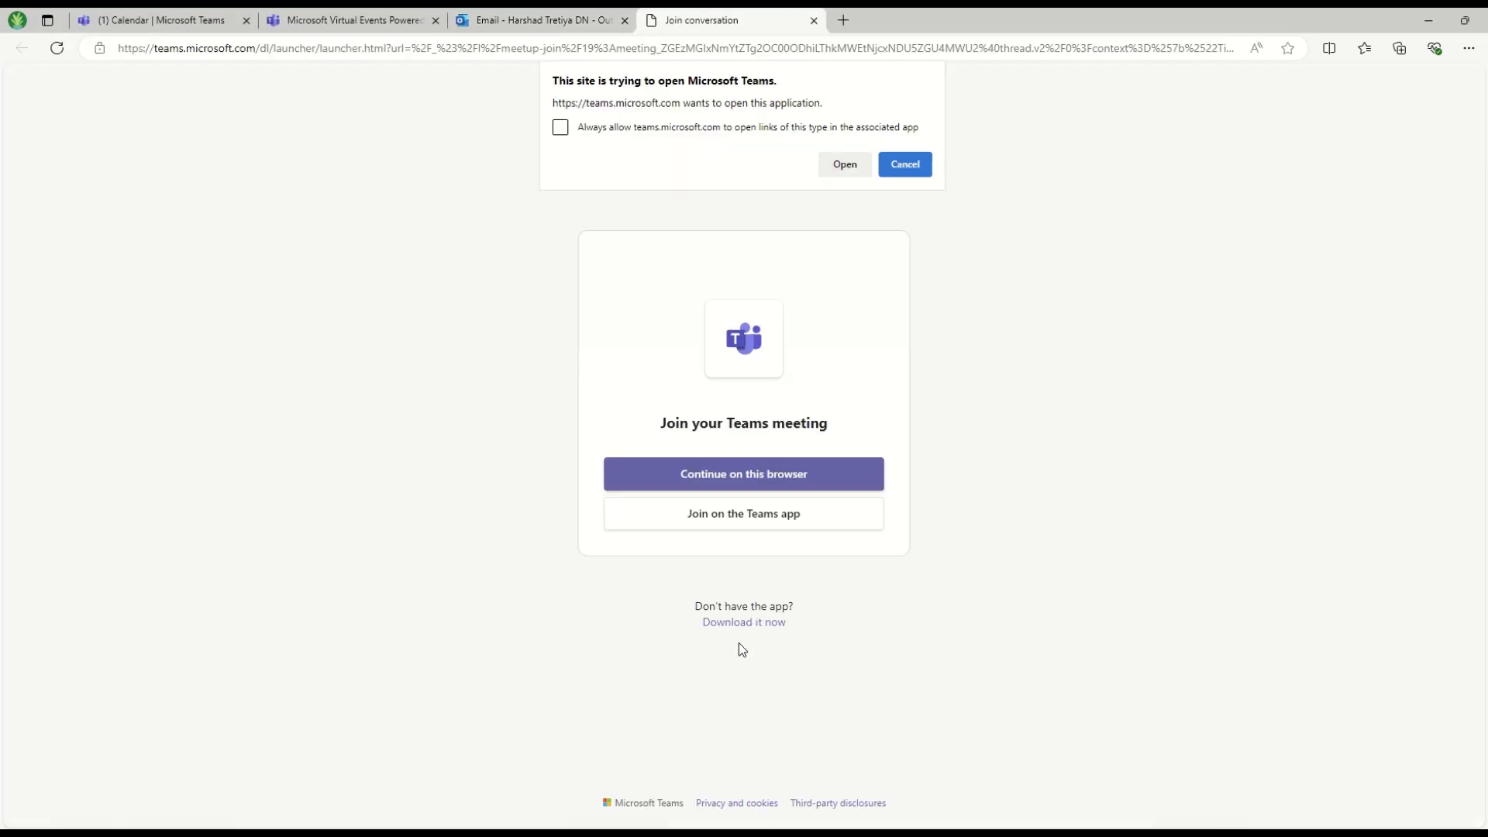
click(854, 155)
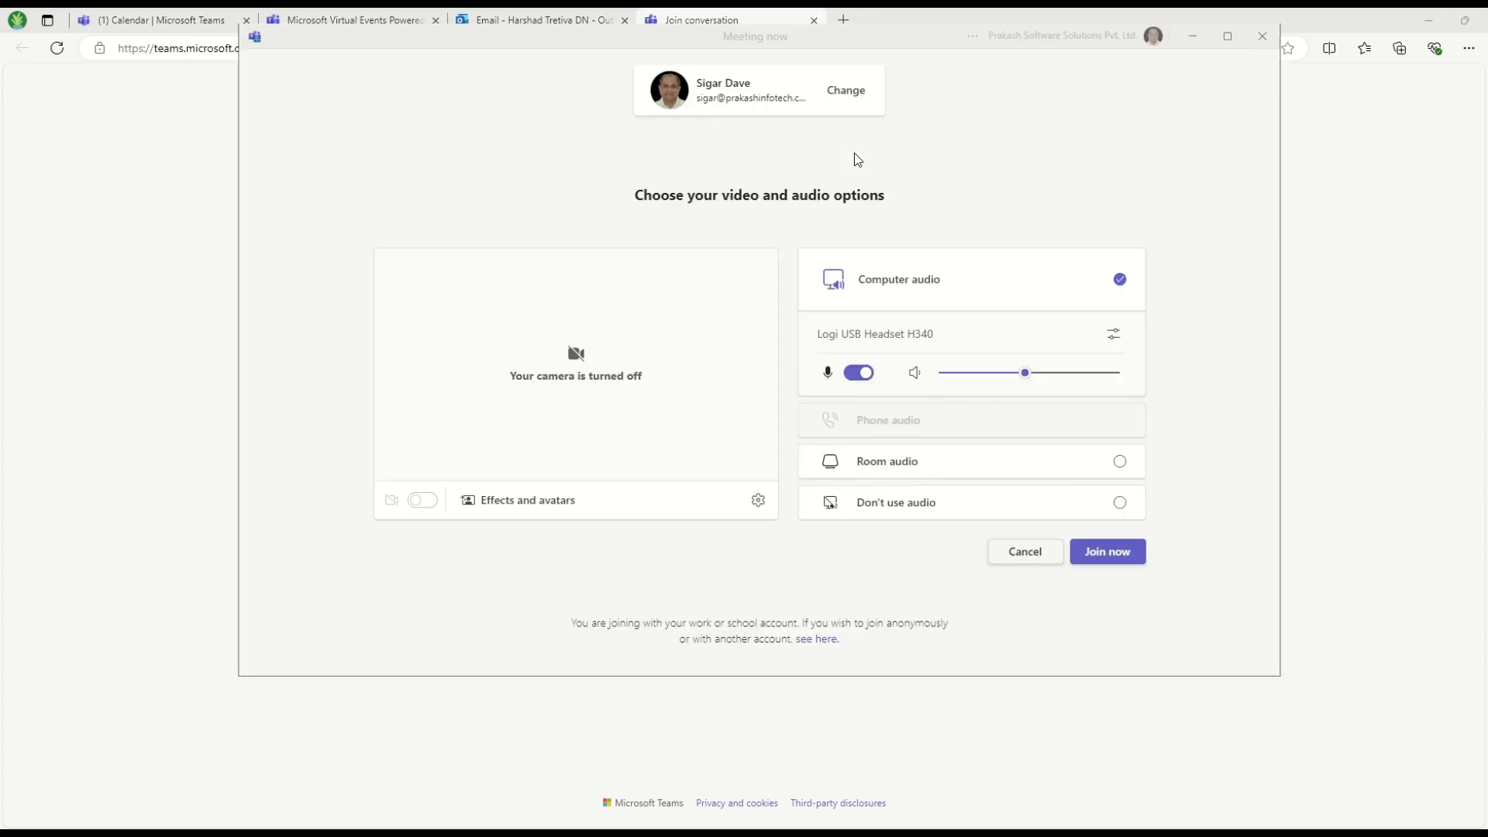
click(842, 95)
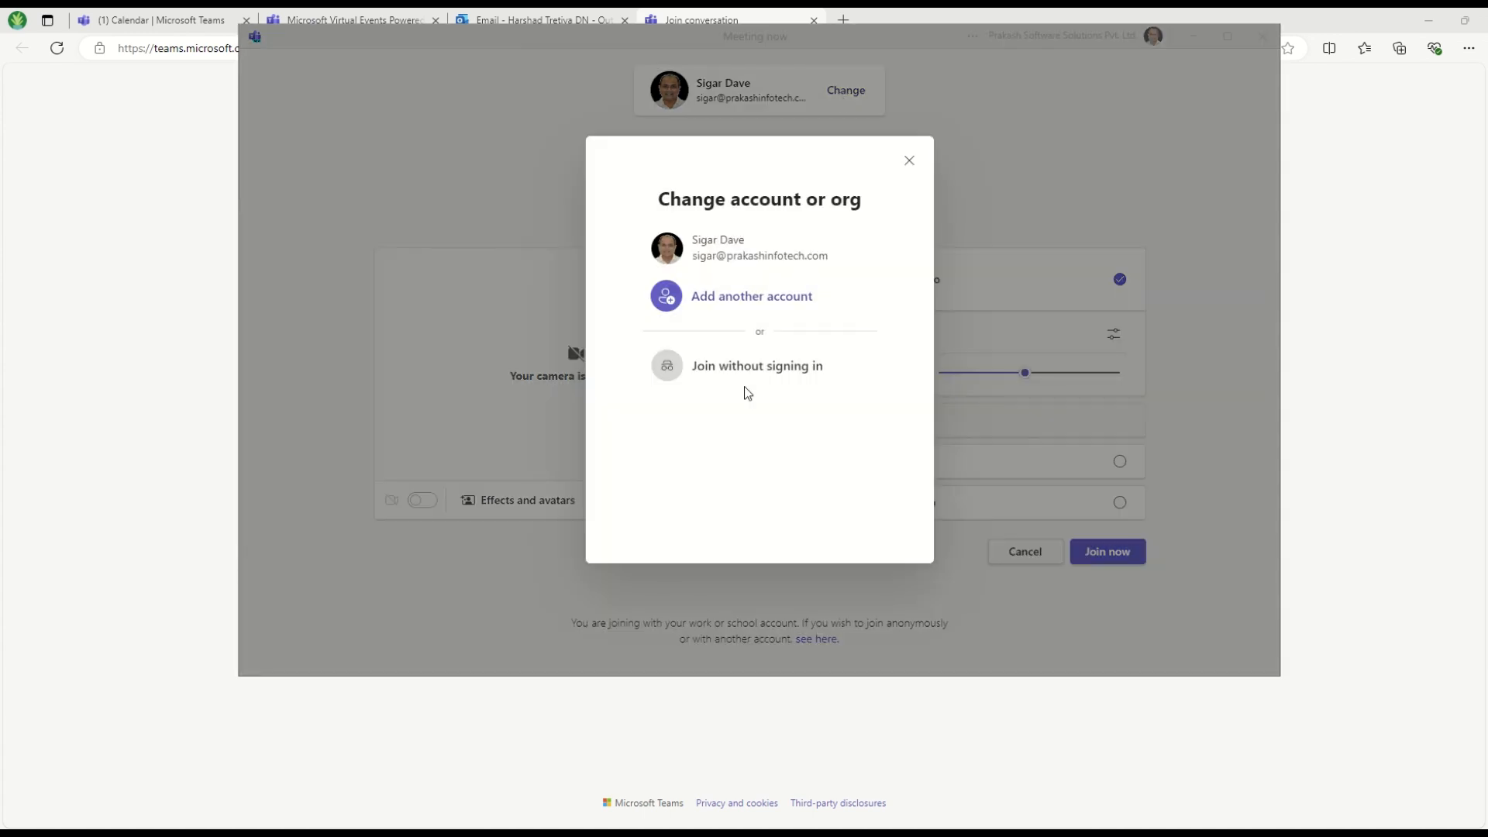
click(909, 161)
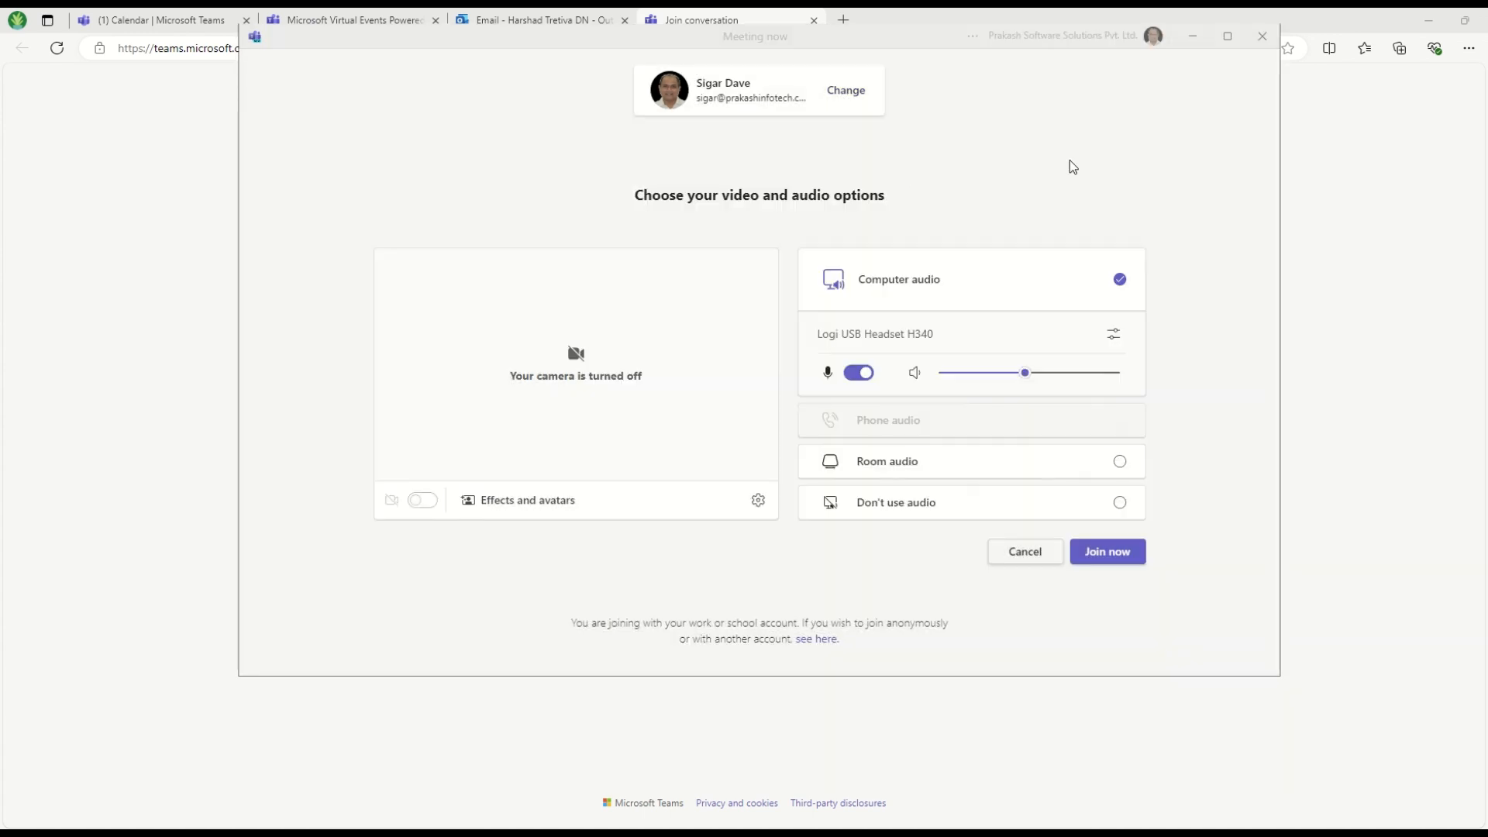
click(1262, 36)
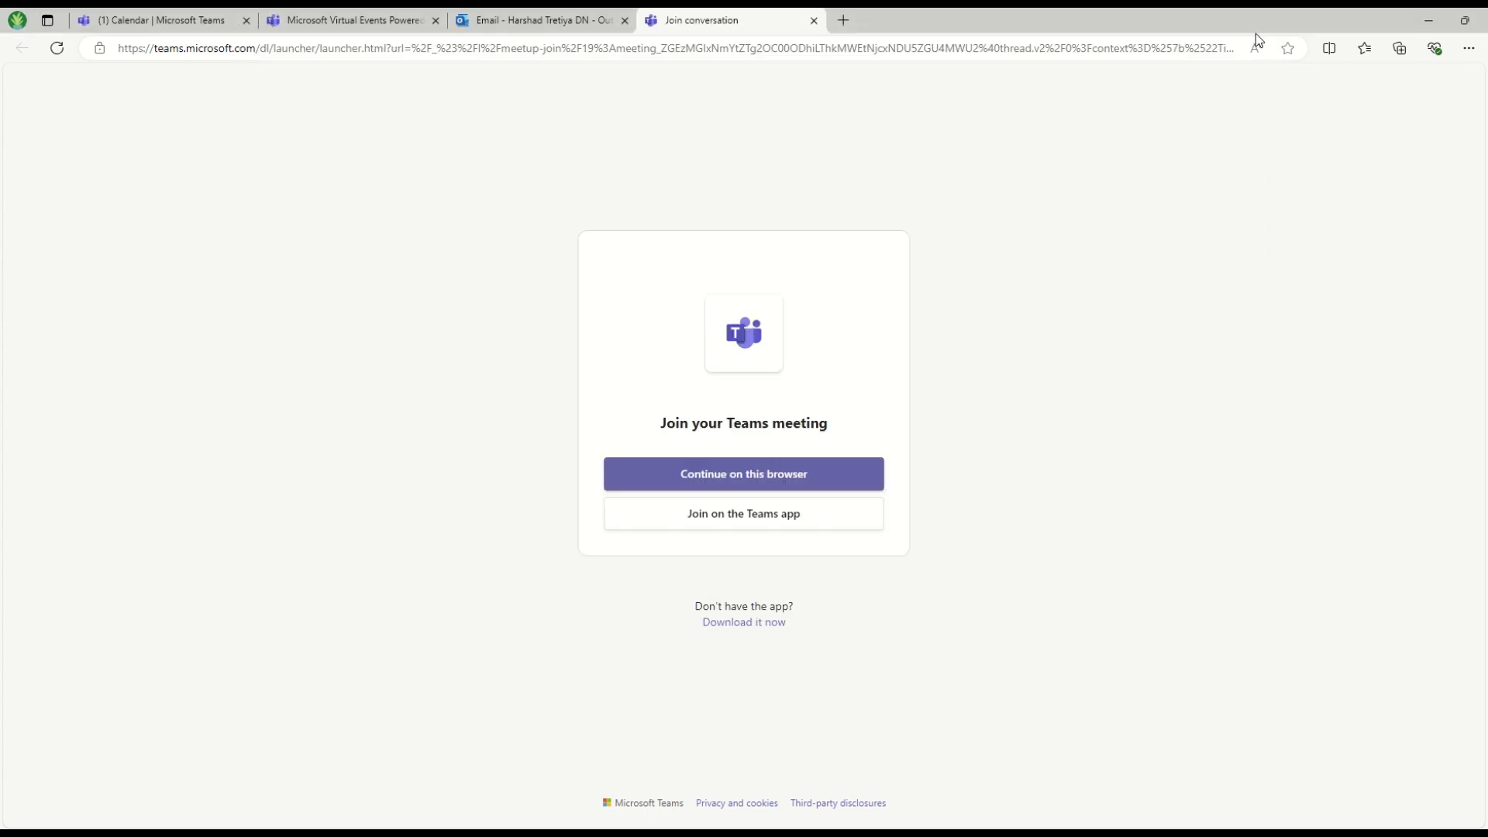
Continue on this browser and join the webinar as the attendee
click(778, 465)
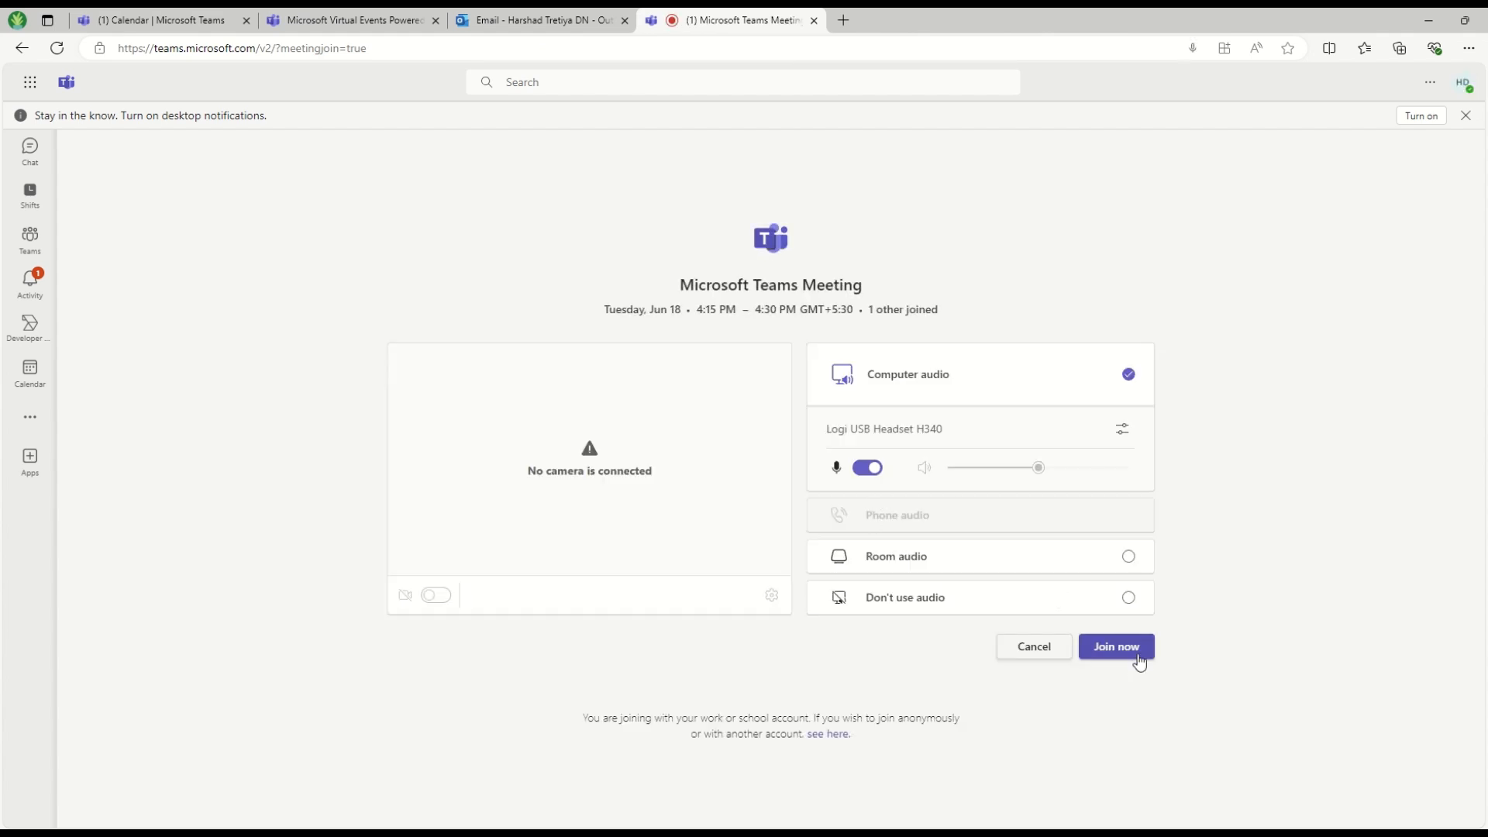
click(1138, 656)
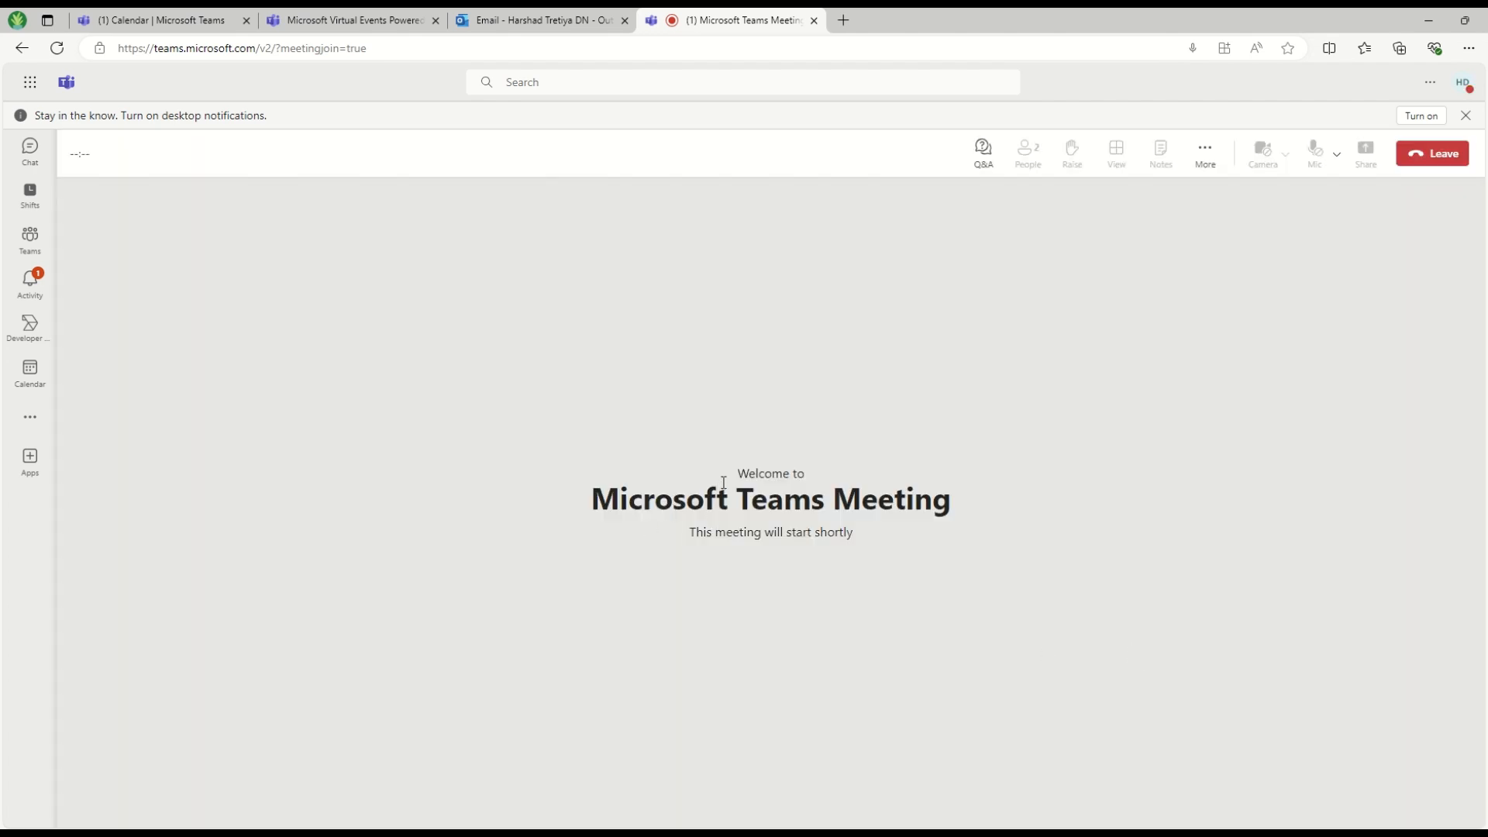
drag(727, 486, 922, 536)
click(860, 585)
click(906, 526)
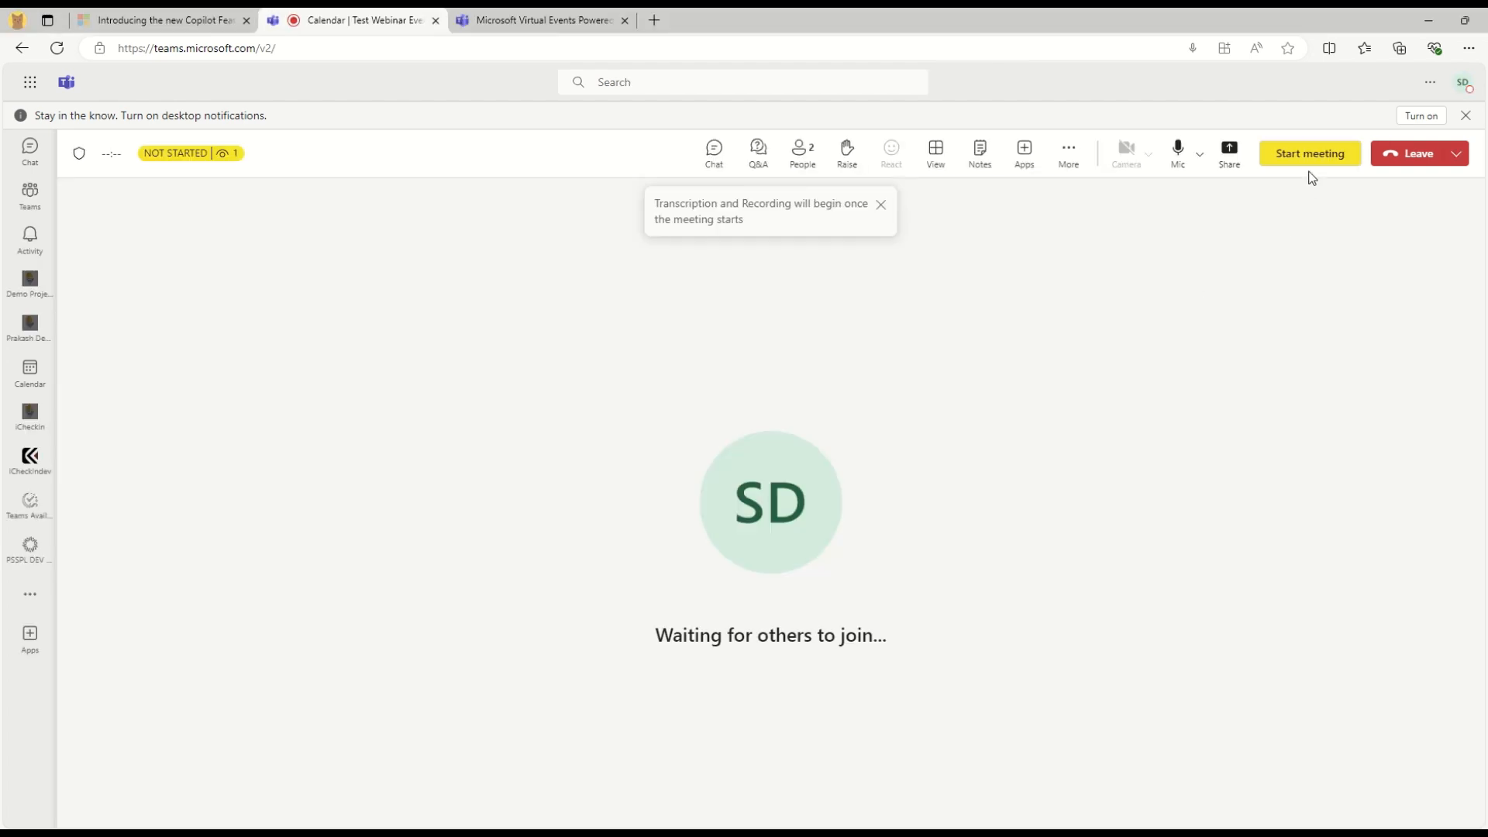
Start Test Webinar Event for everyone, confirming in the 'Start the meeting for everyone?' dialog
click(1319, 155)
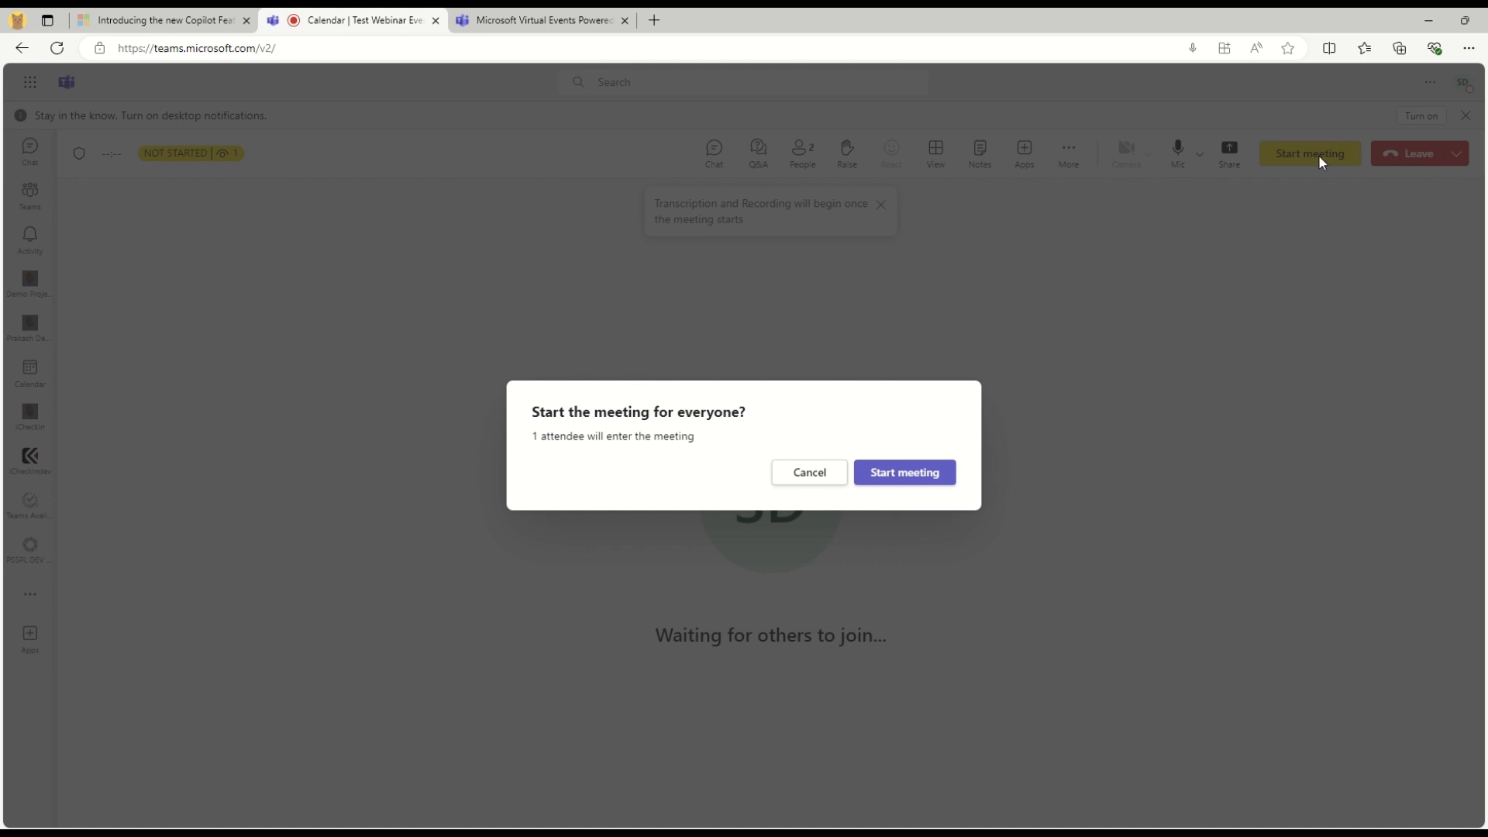
mouse_move(142, 157)
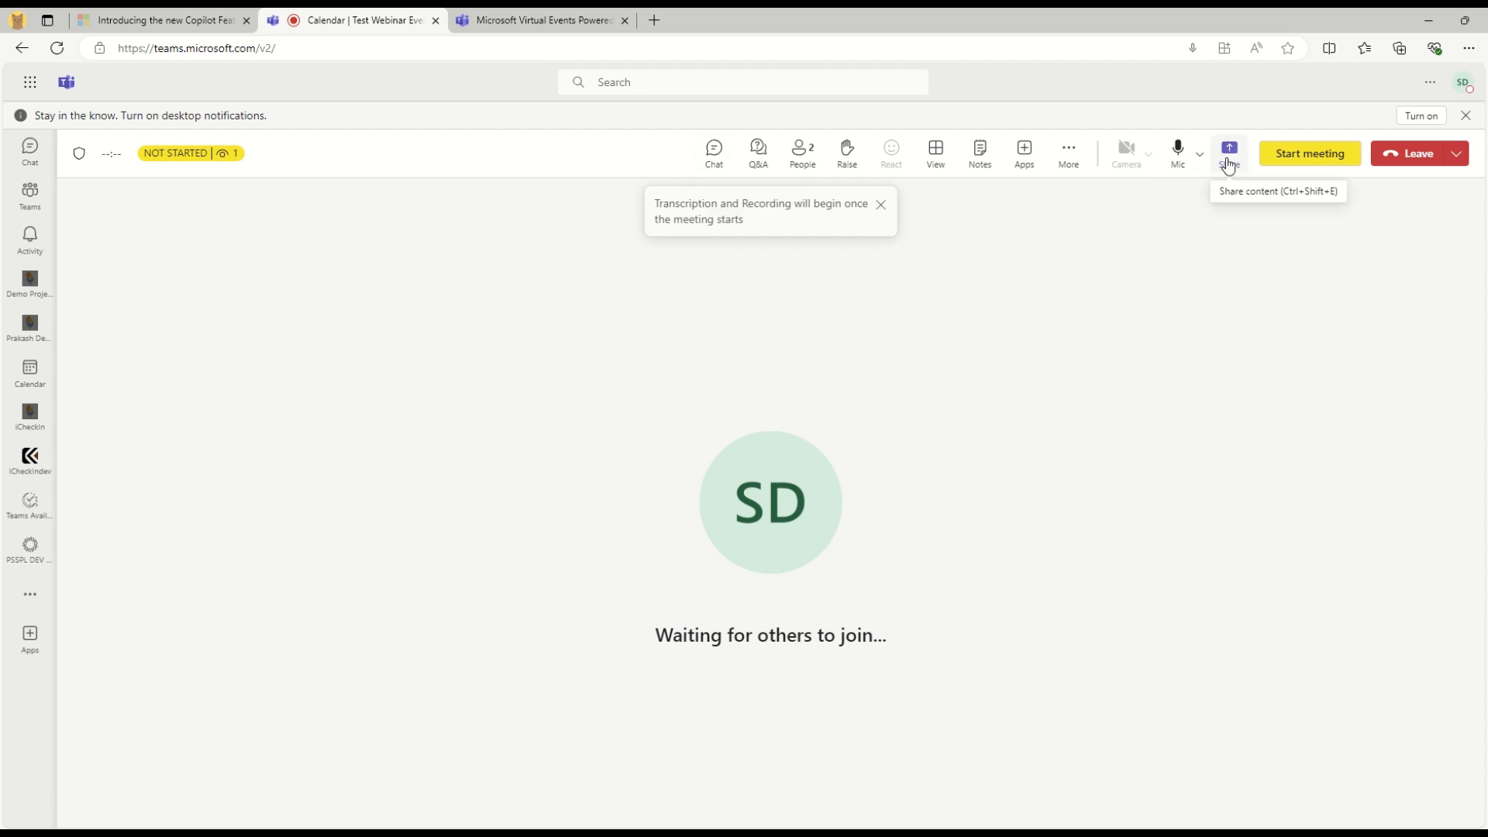
click(1289, 154)
click(939, 468)
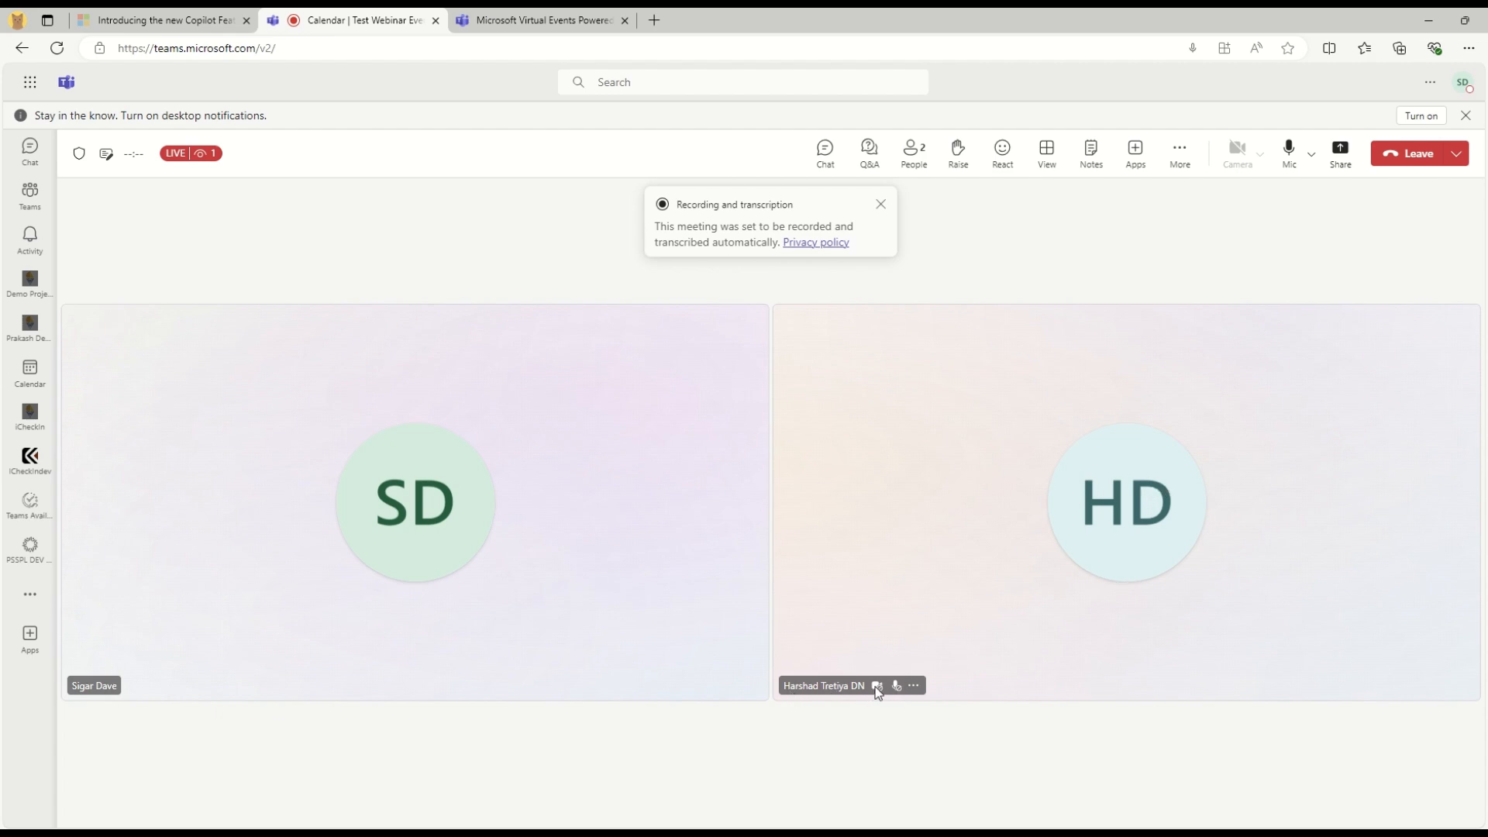
Check the guest's participant options, then dismiss the Recording and transcription notice
click(912, 686)
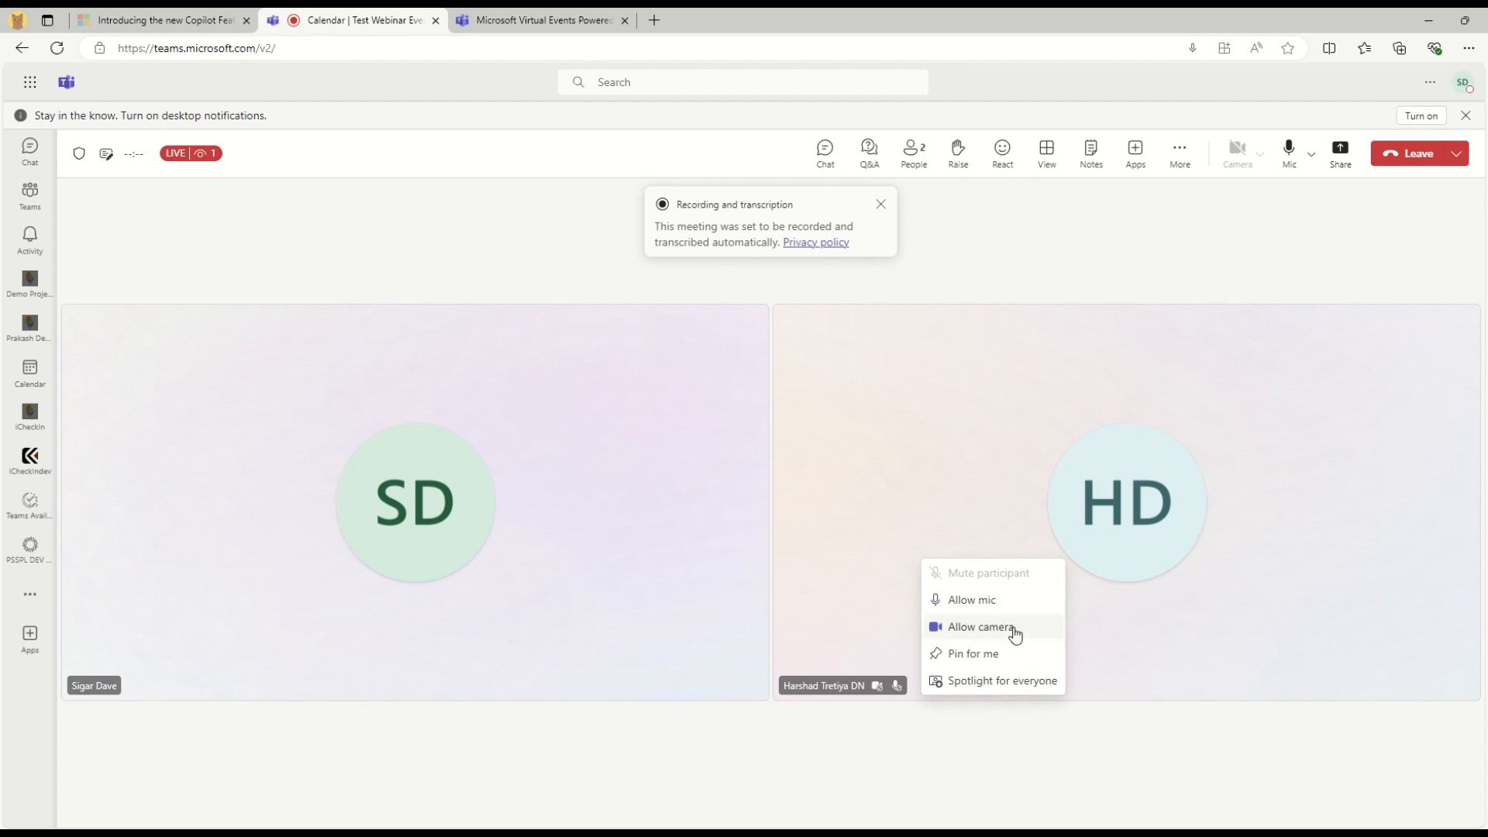
click(1301, 758)
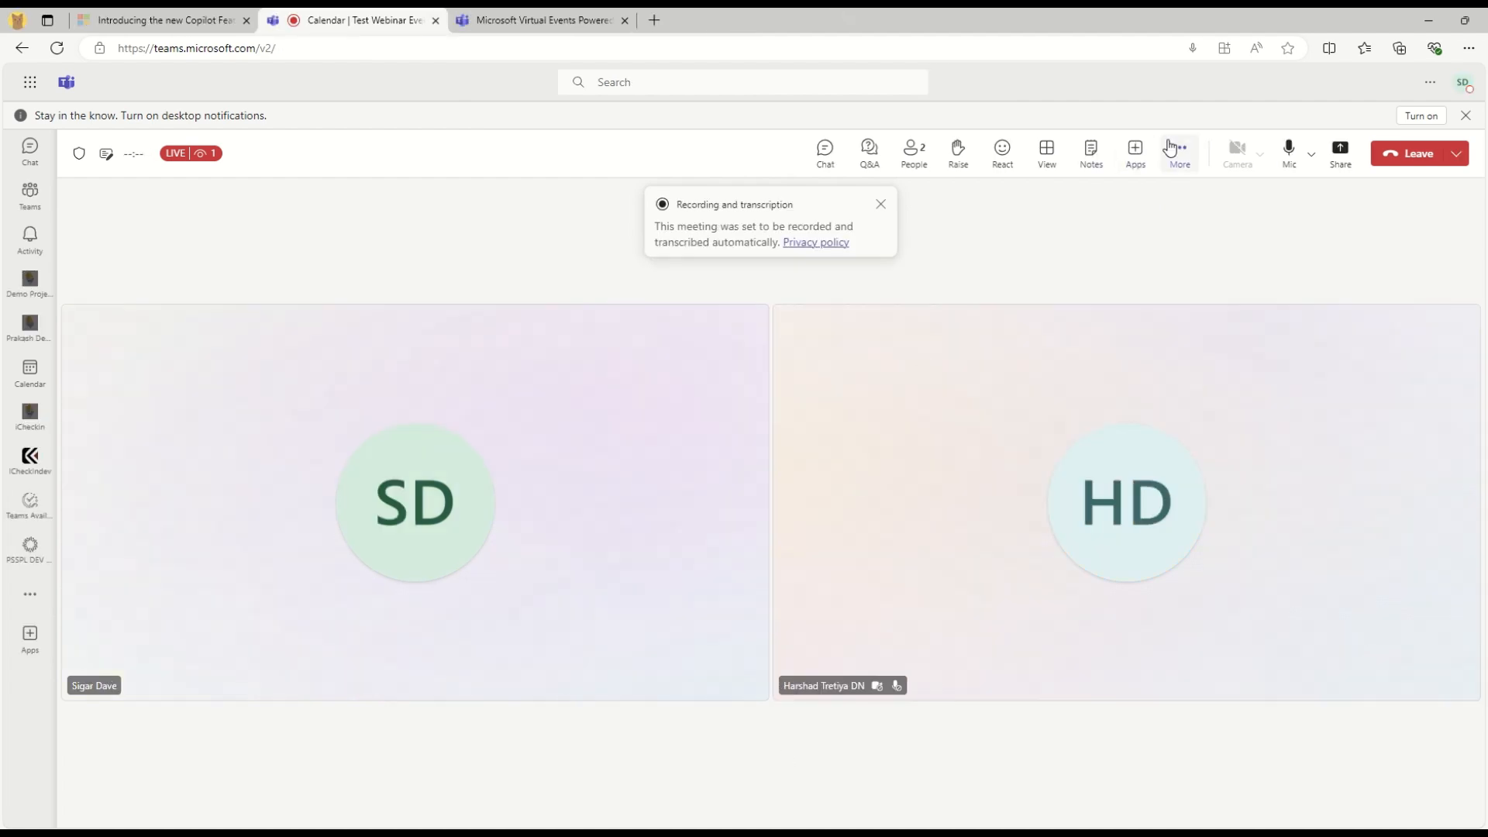
click(1174, 148)
mouse_move(1192, 201)
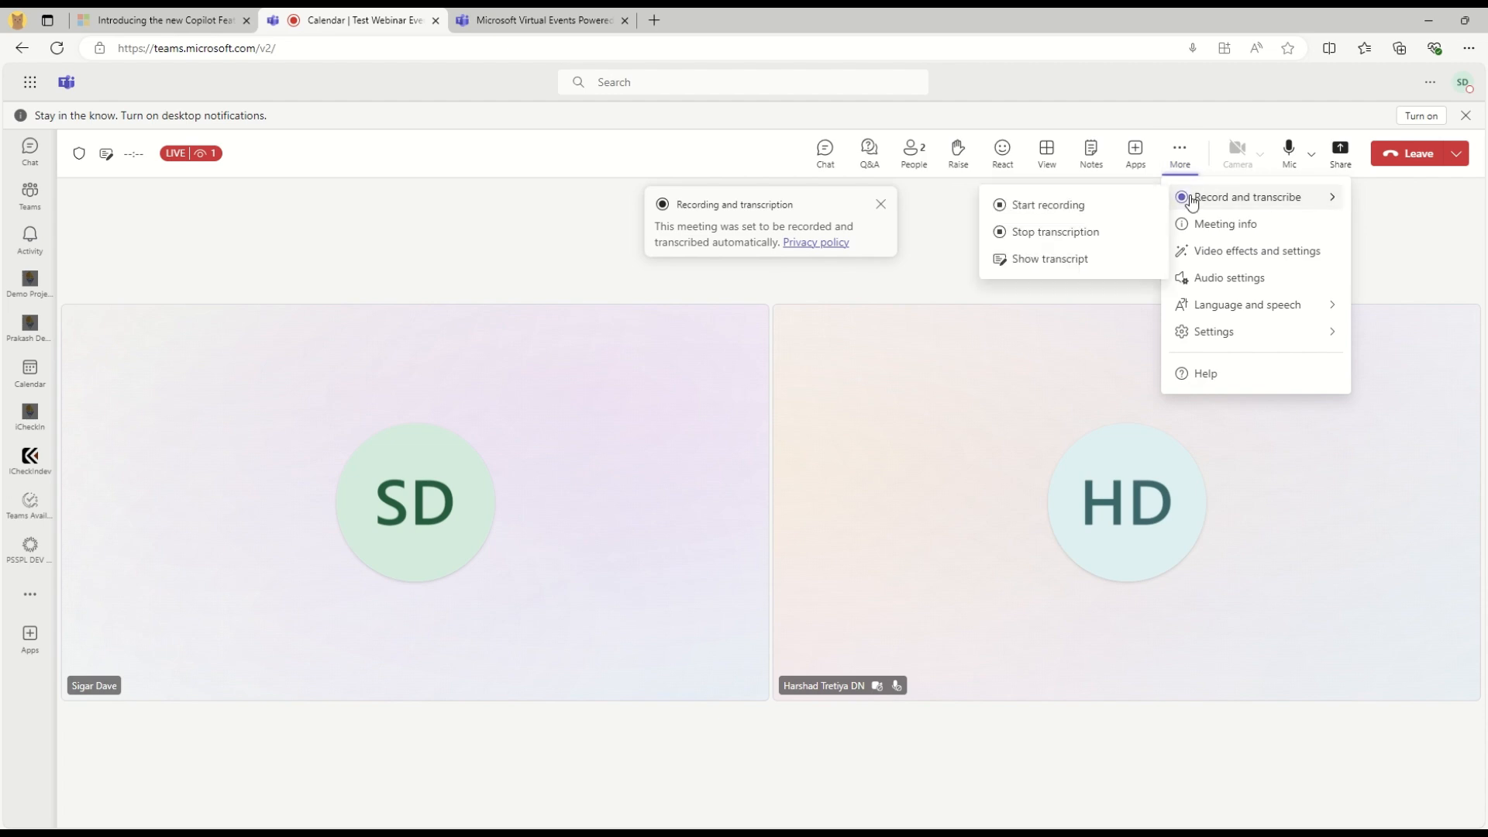
click(1020, 206)
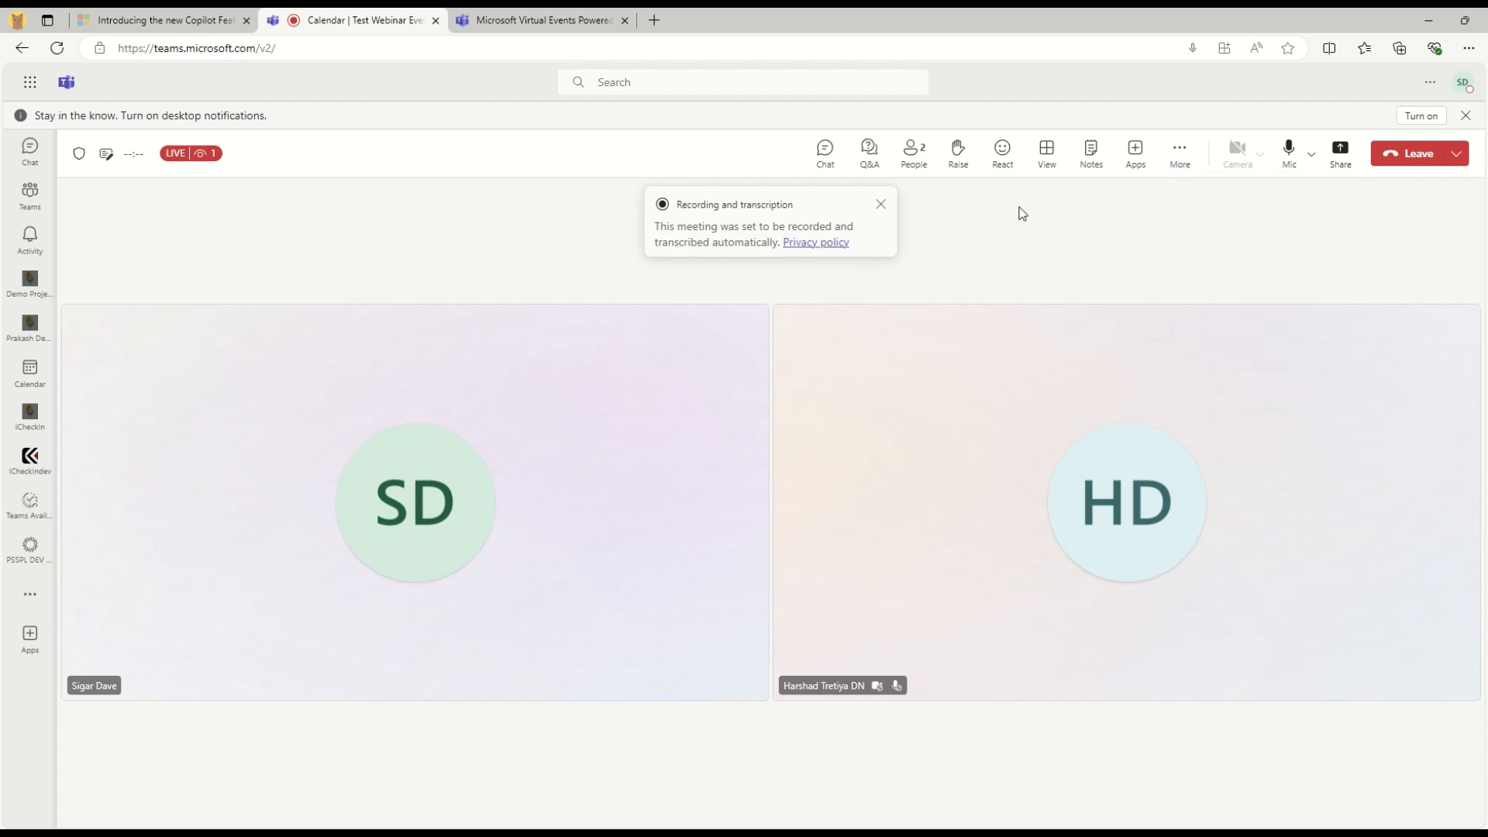
click(880, 204)
Show the live webinar transcript beside the participant tiles
click(1175, 151)
mouse_move(1235, 199)
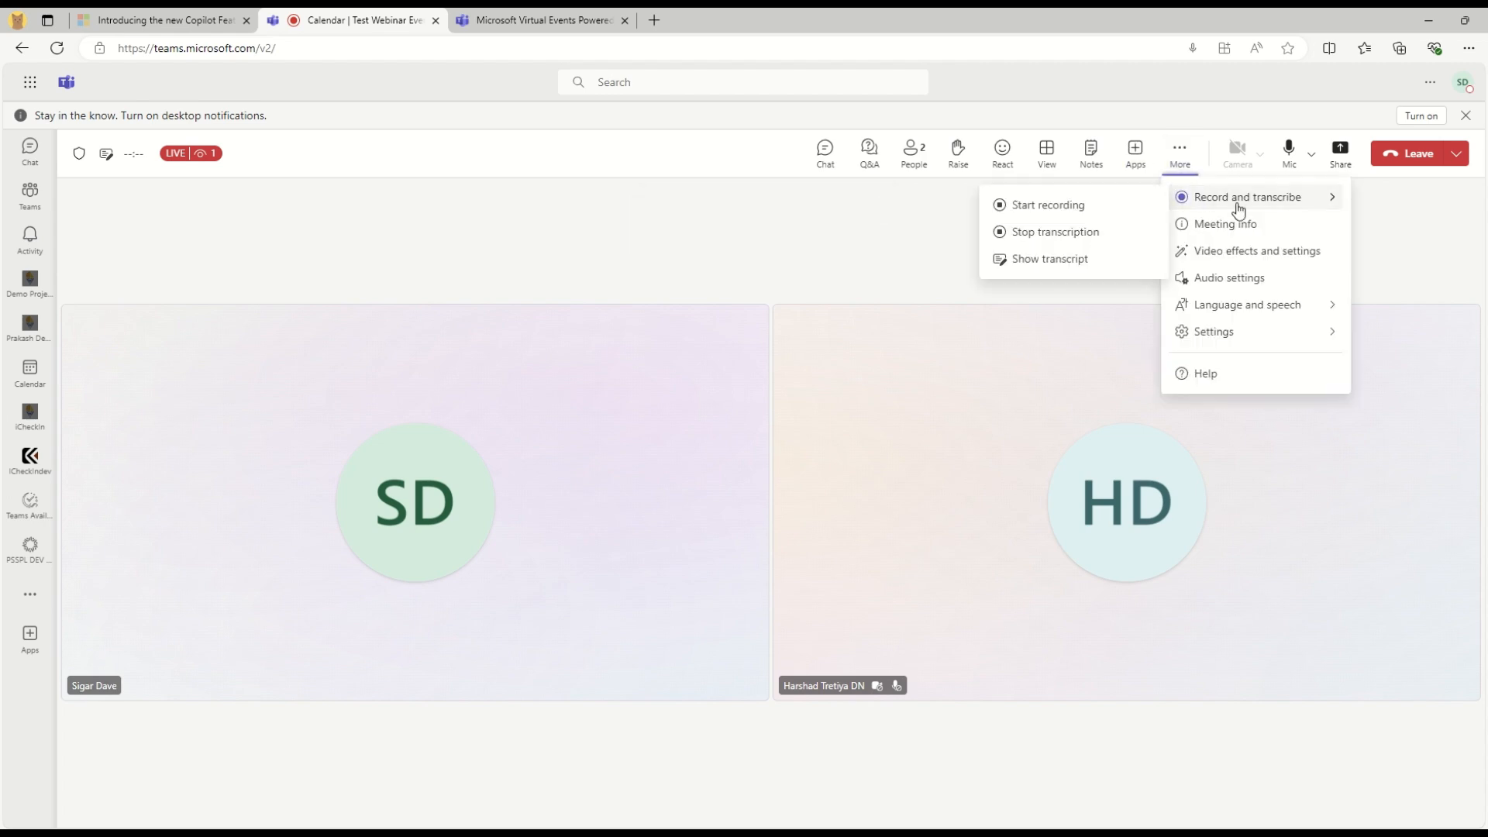
click(1082, 262)
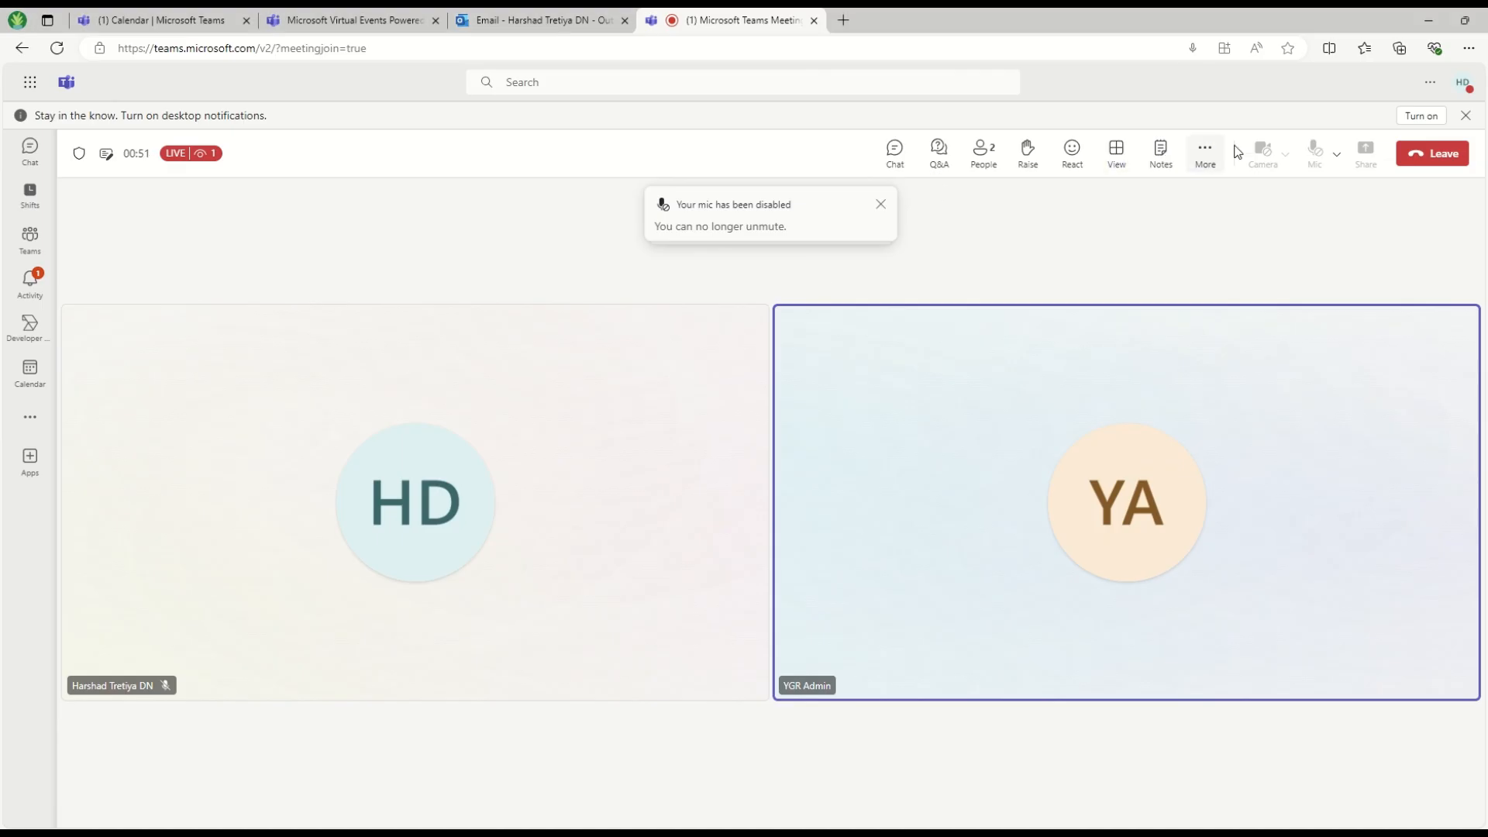
Show the live transcript in the guest's view and check the 'Hello everyone' line
click(1205, 153)
mouse_move(1216, 196)
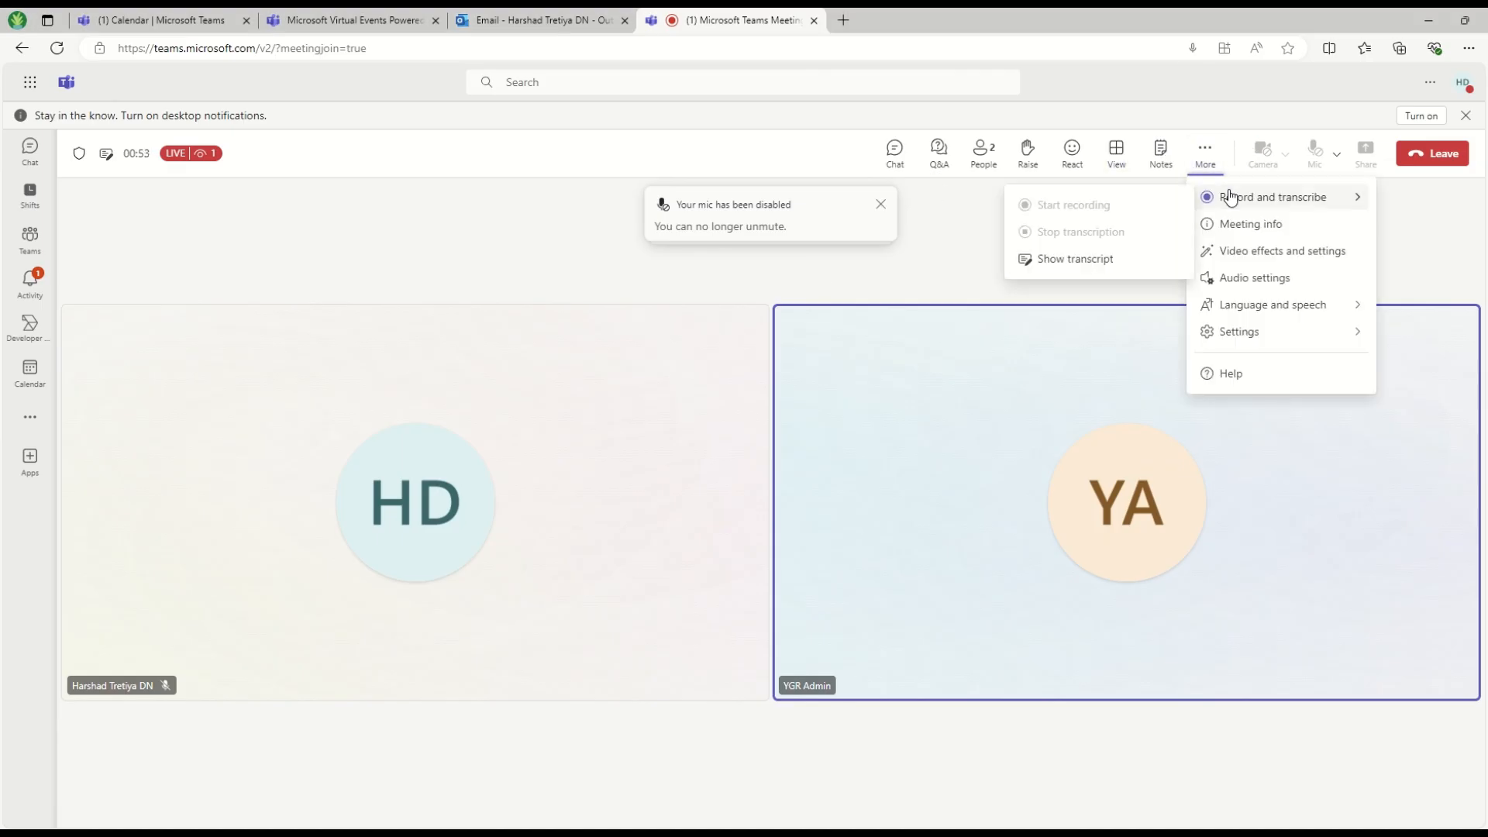
click(1081, 259)
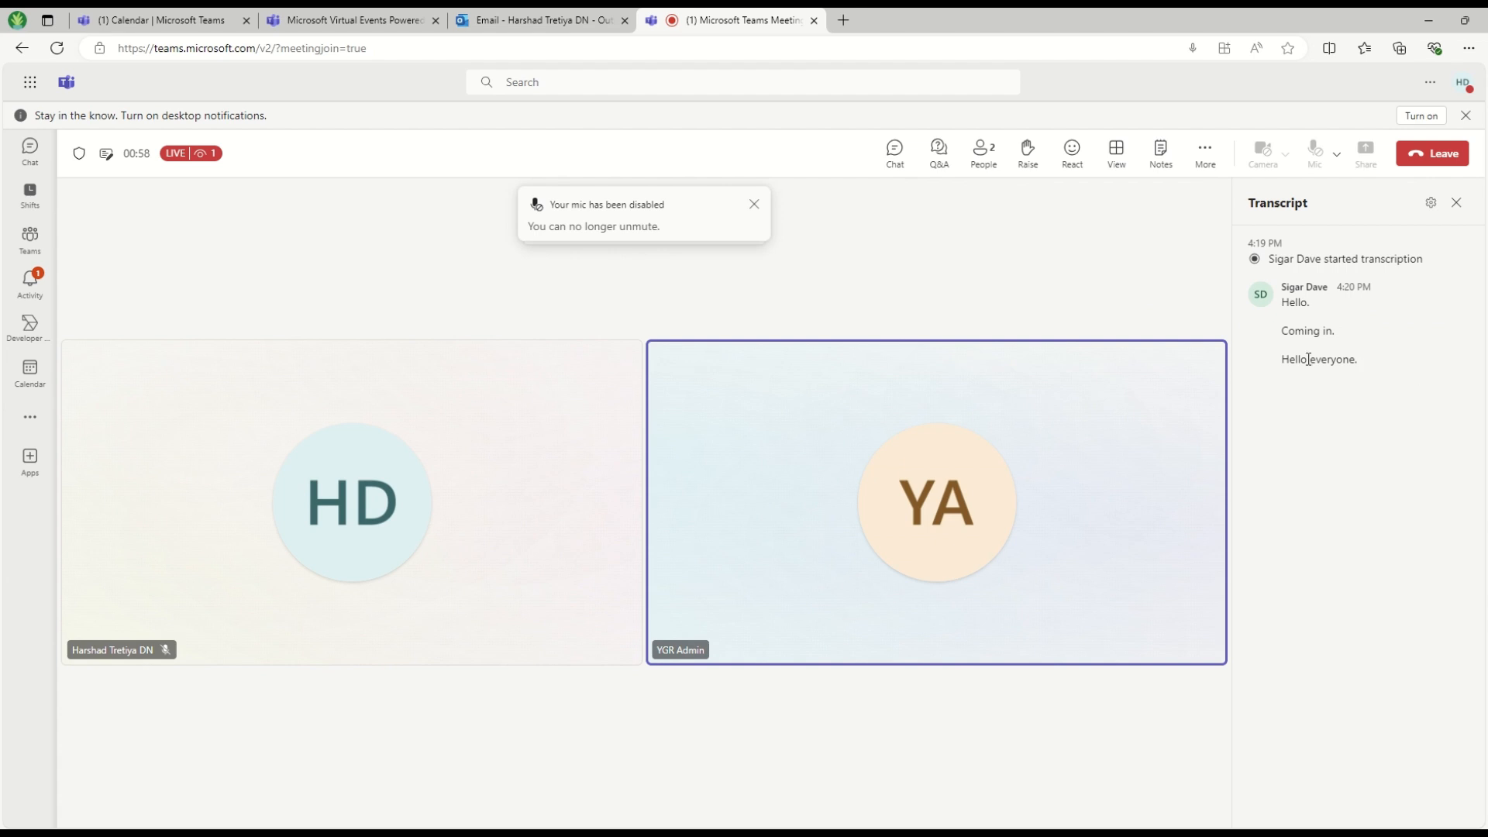
drag(1298, 361, 1360, 361)
click(1336, 505)
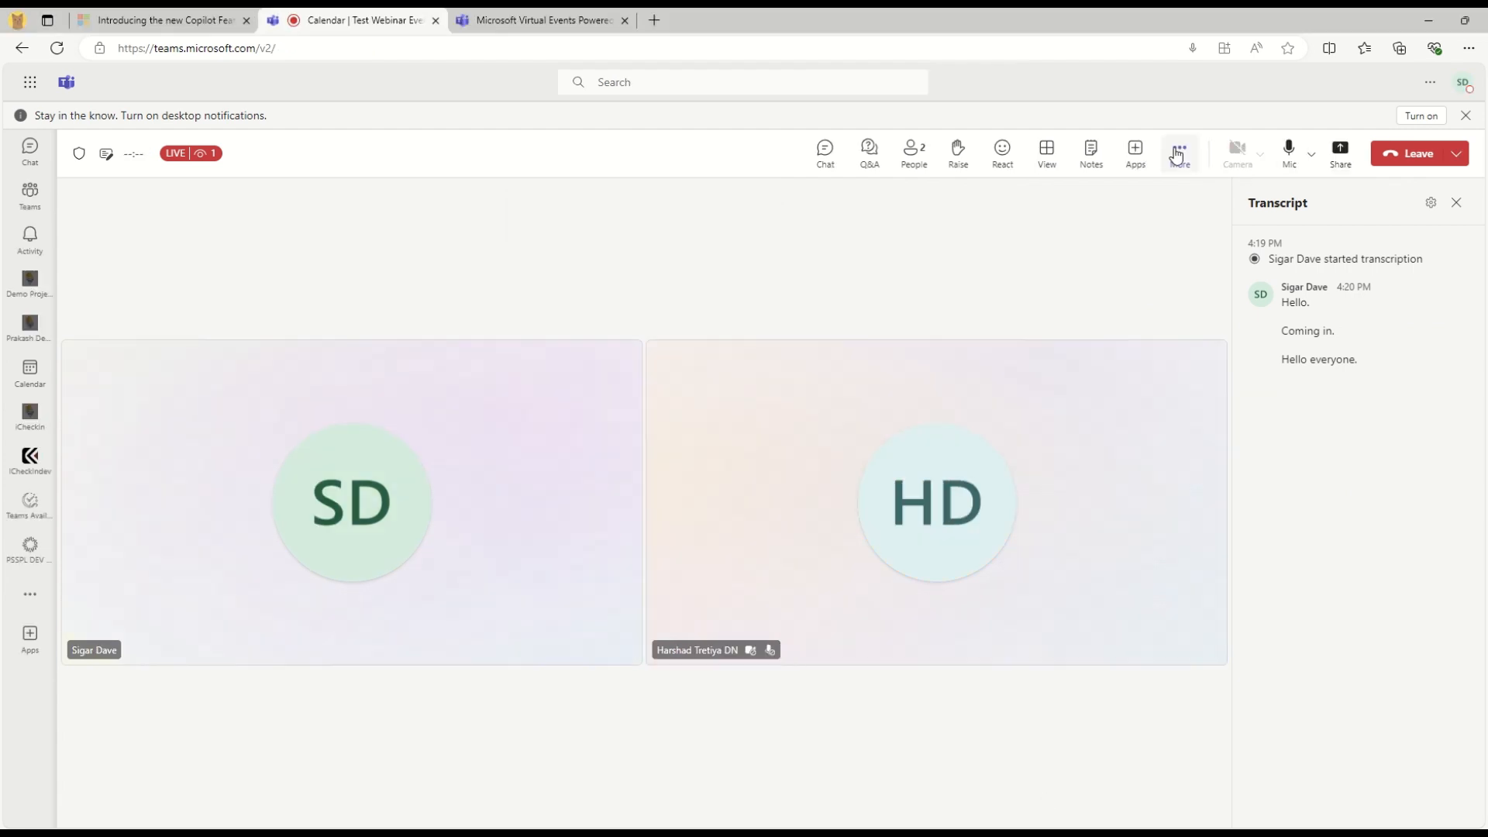
Leave the webinar, first as the organizer and then as the guest
click(1177, 154)
mouse_move(1182, 198)
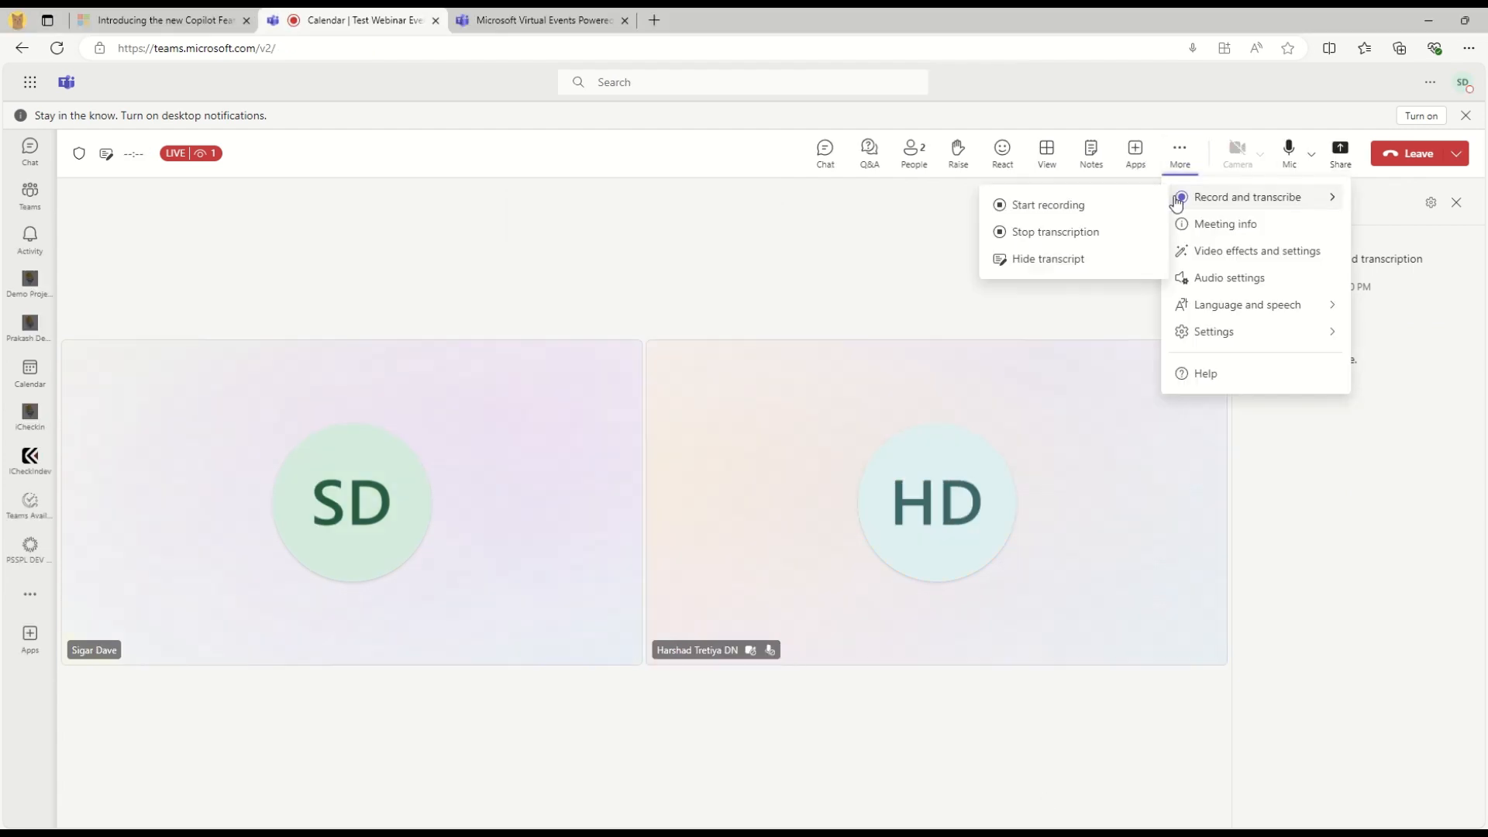
click(1038, 208)
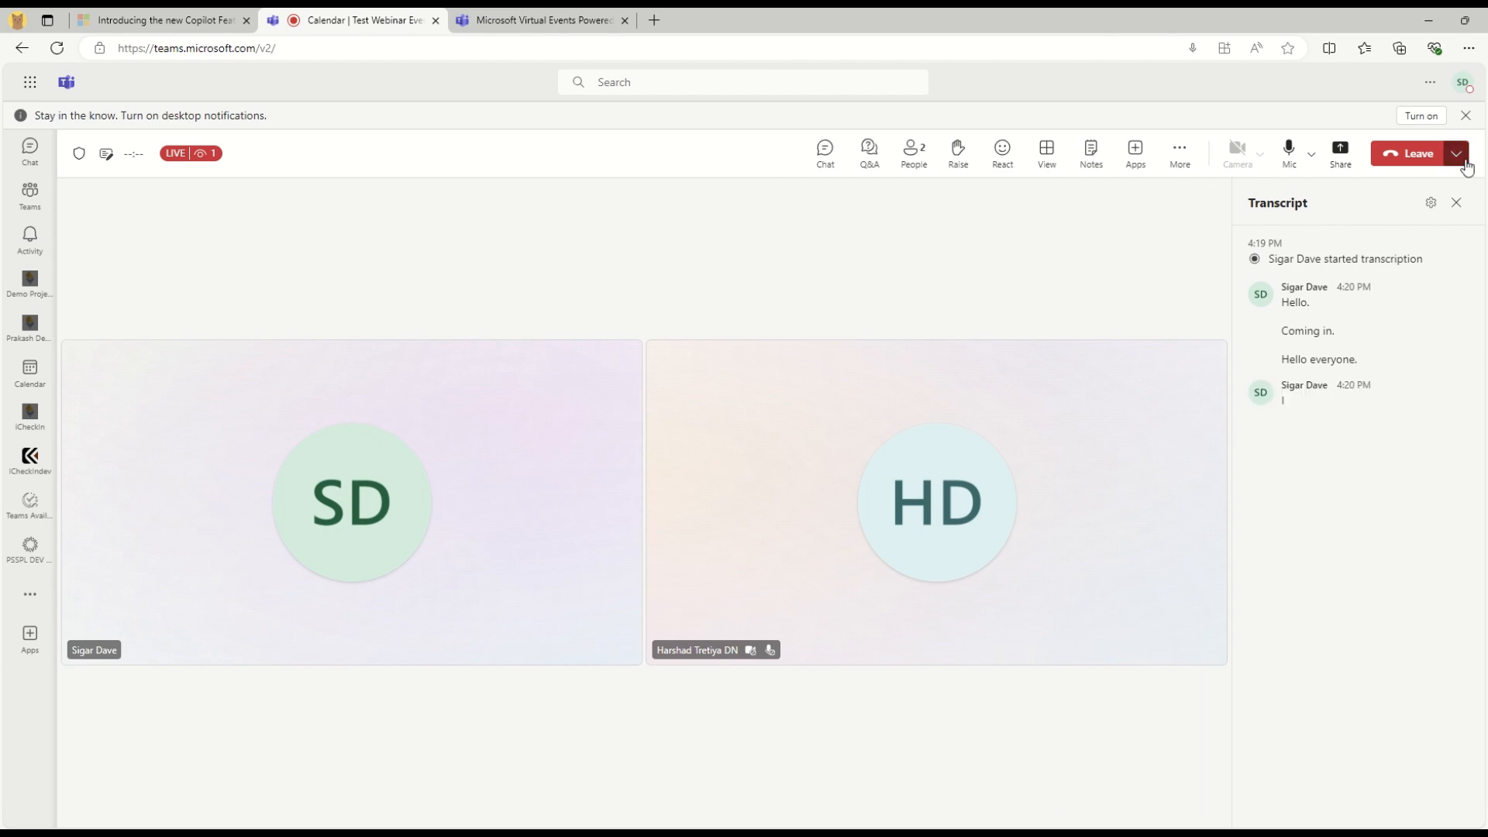
click(1418, 155)
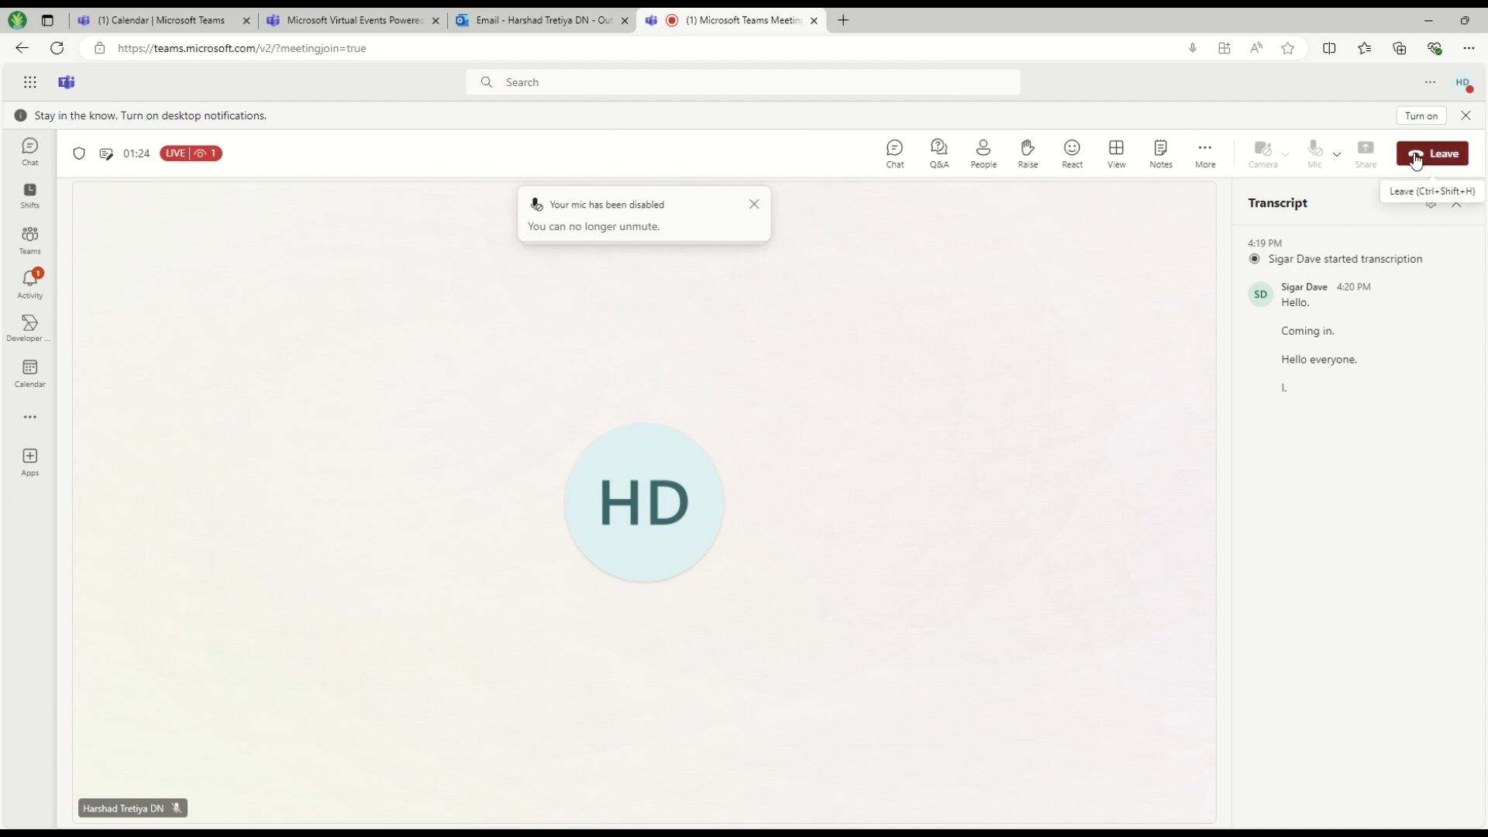
click(1413, 154)
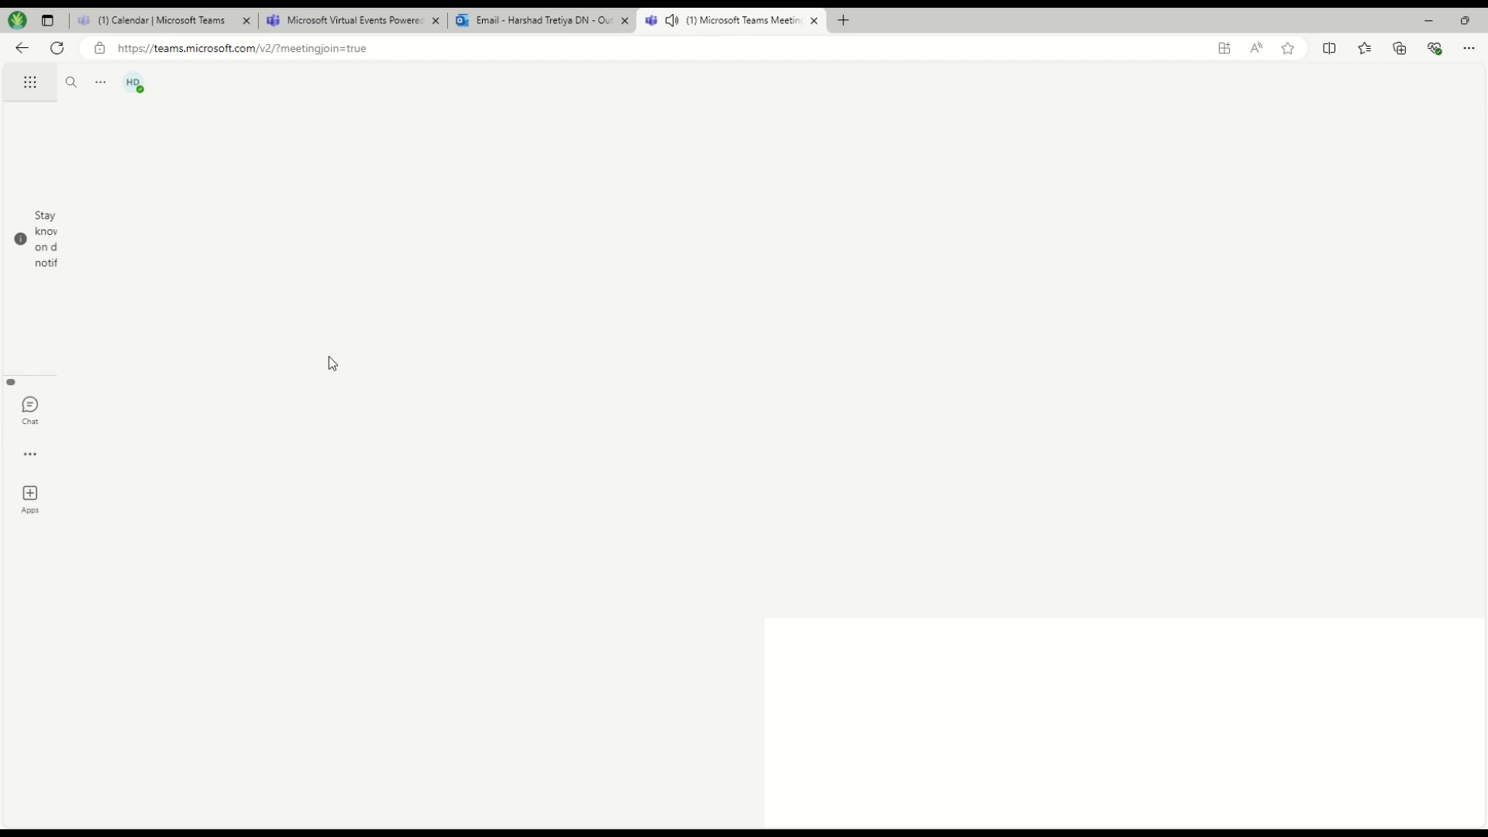
Open Manage event for the Test Webinar Event block on Tuesday 18 in the calendar
click(509, 23)
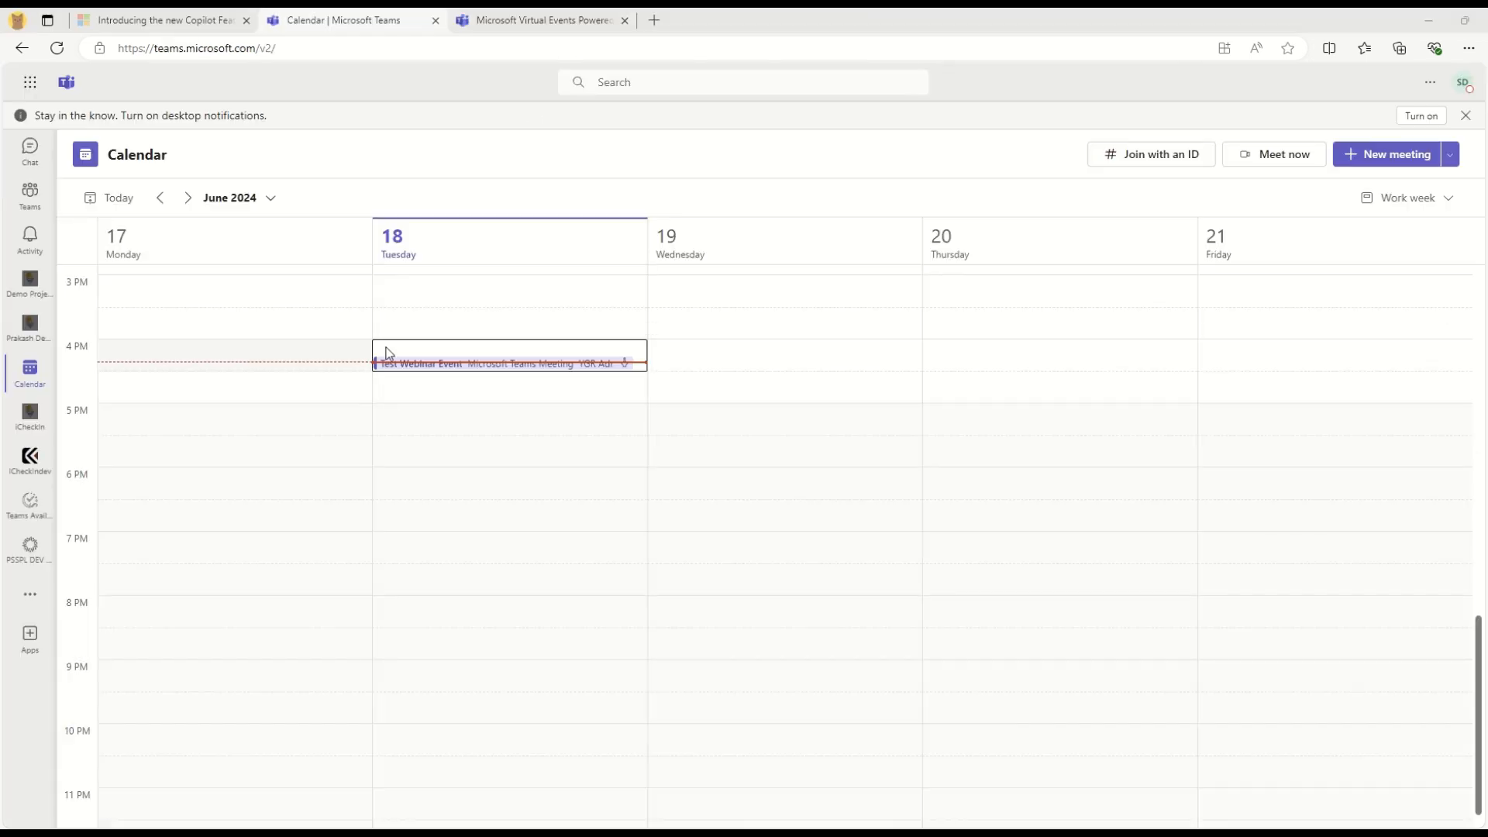
click(587, 370)
right_click(586, 371)
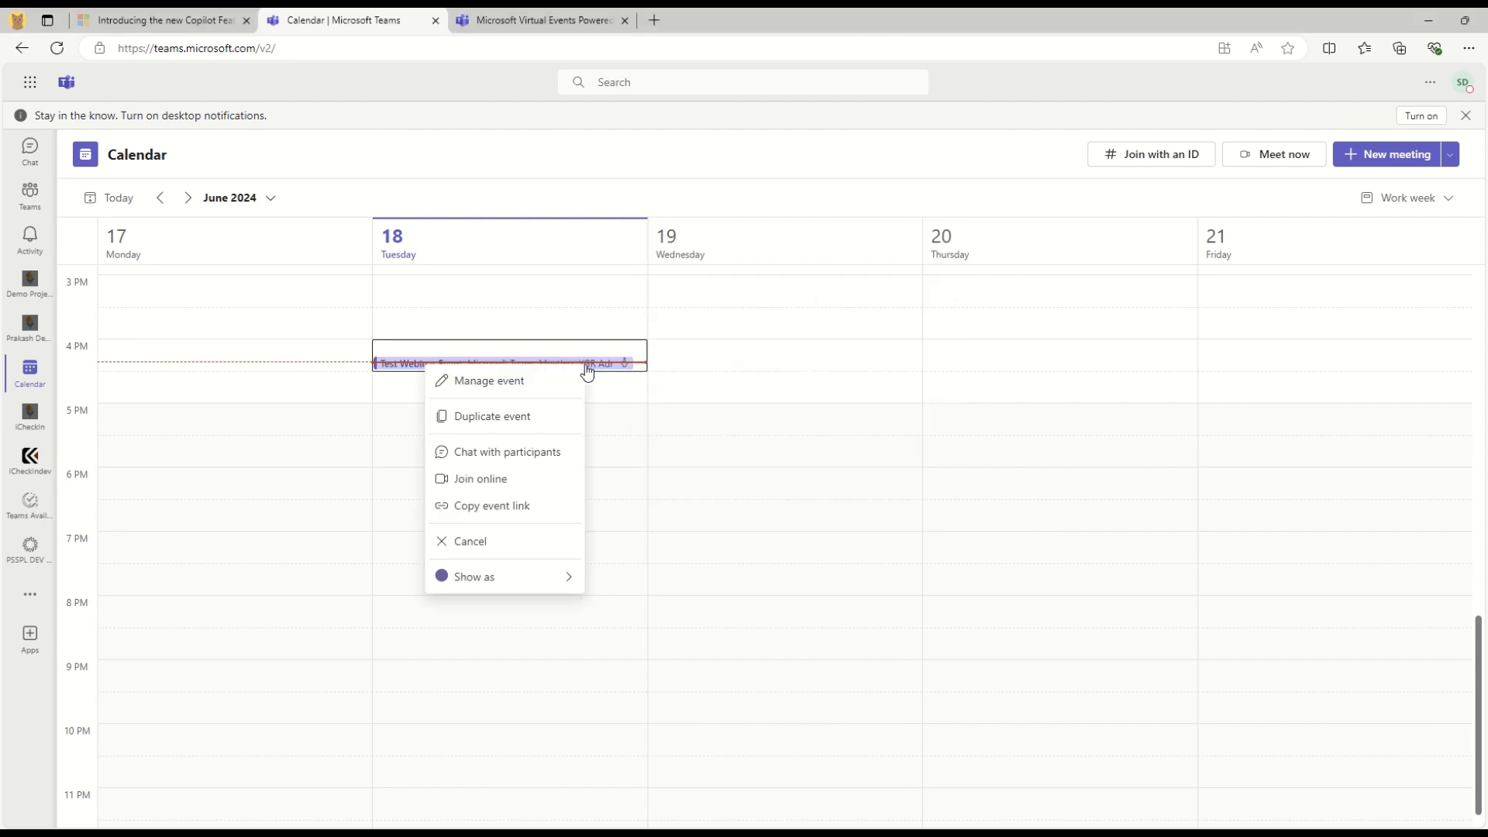
click(488, 382)
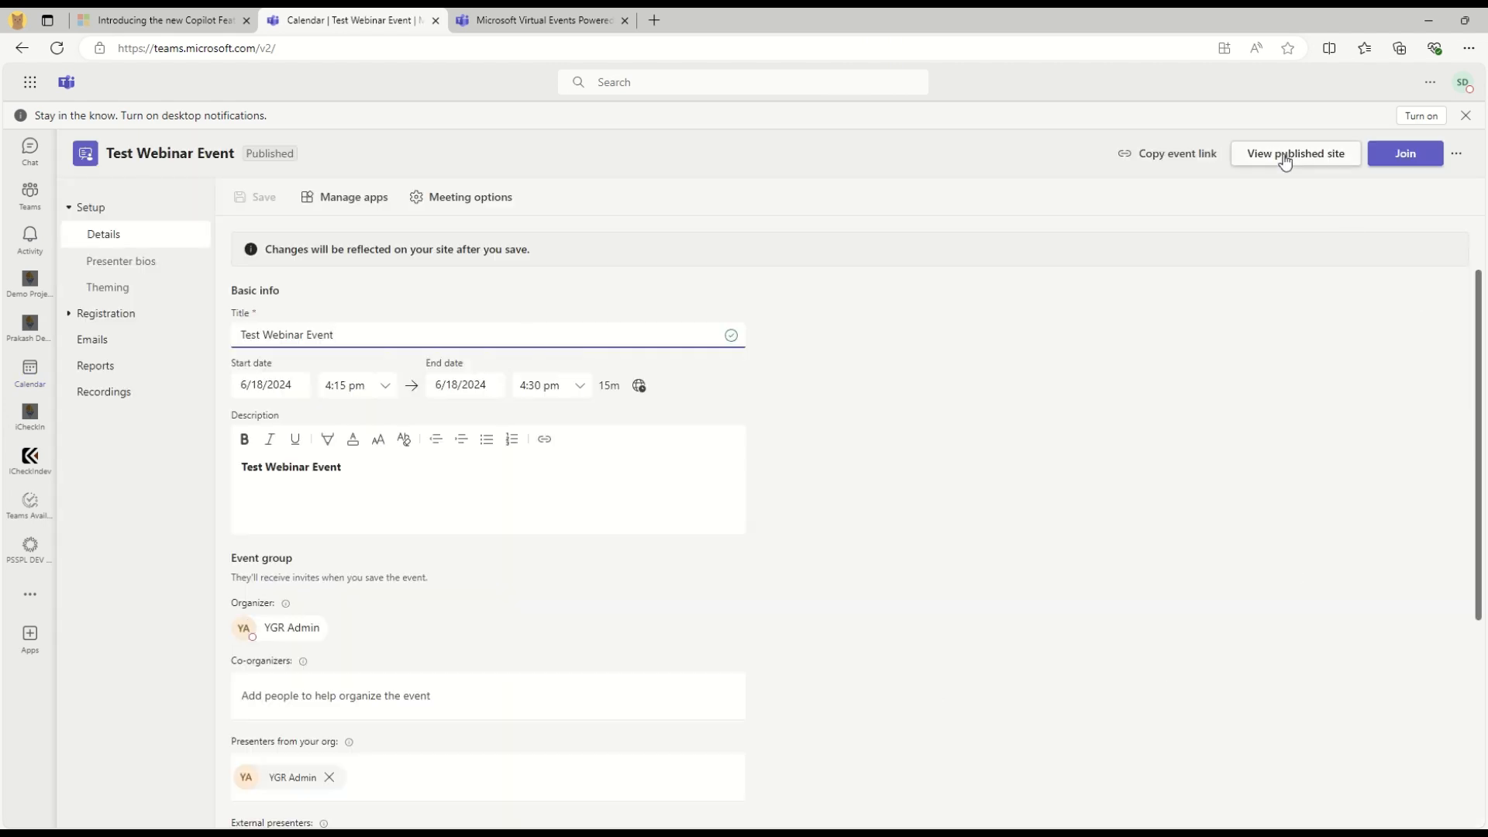
Review the single registered attendee and their registration form answers under Attendee status
click(71, 322)
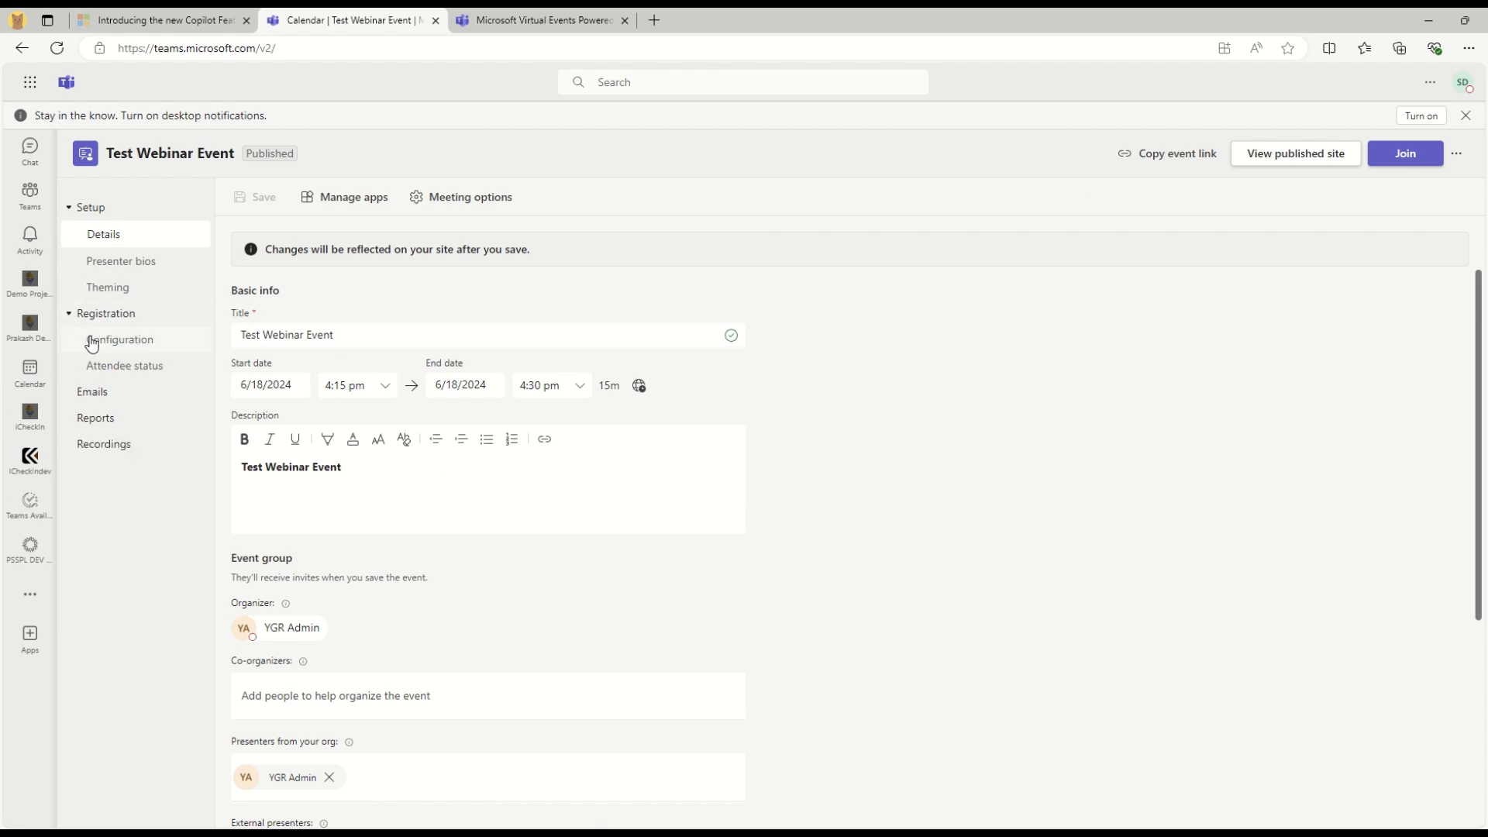
click(109, 364)
click(246, 211)
drag(1029, 279, 331, 276)
click(1199, 277)
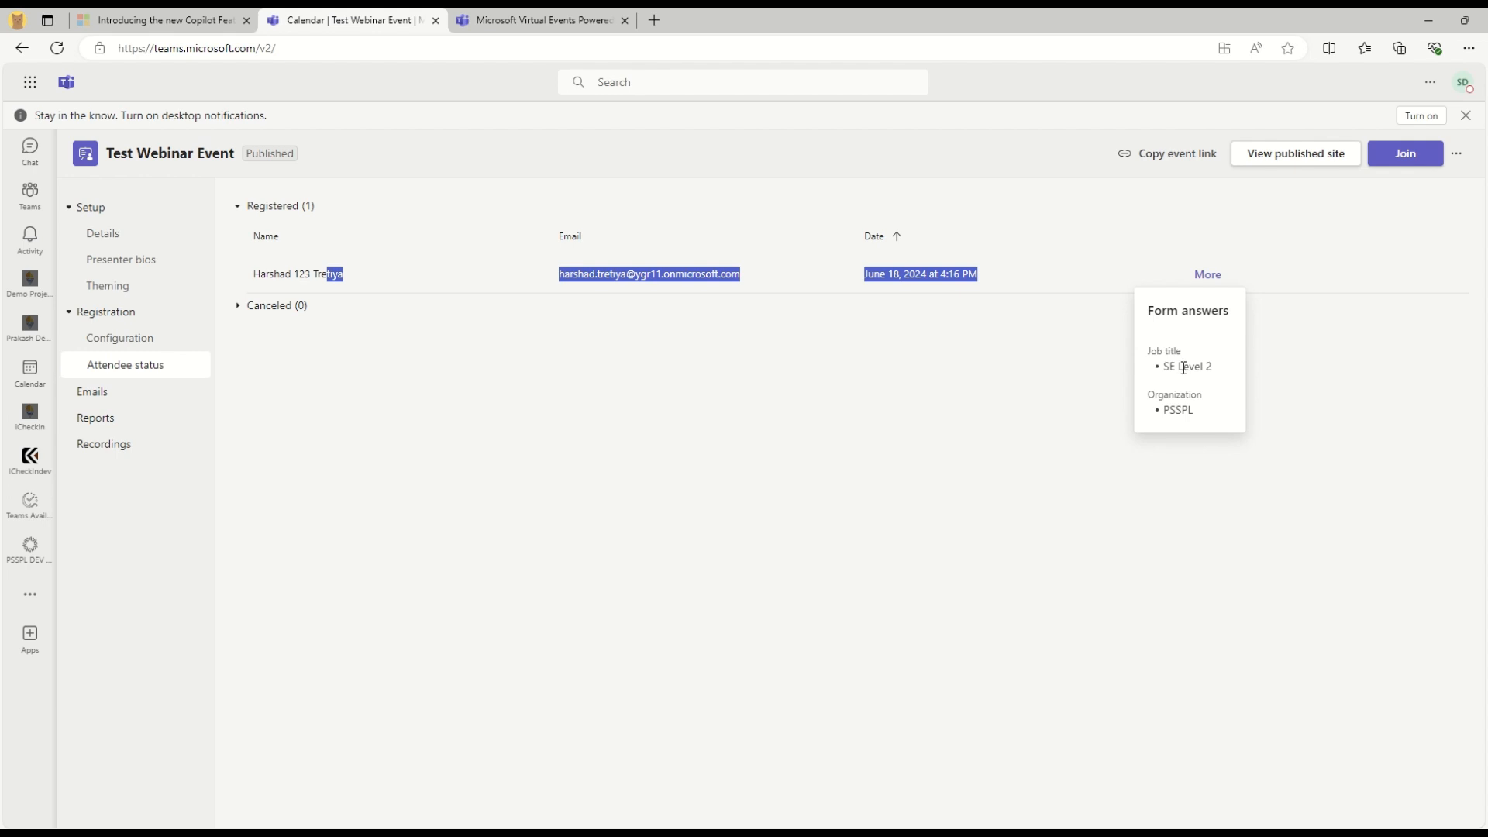
Look at the event's automatic Emails, then open its attendance Reports
click(850, 411)
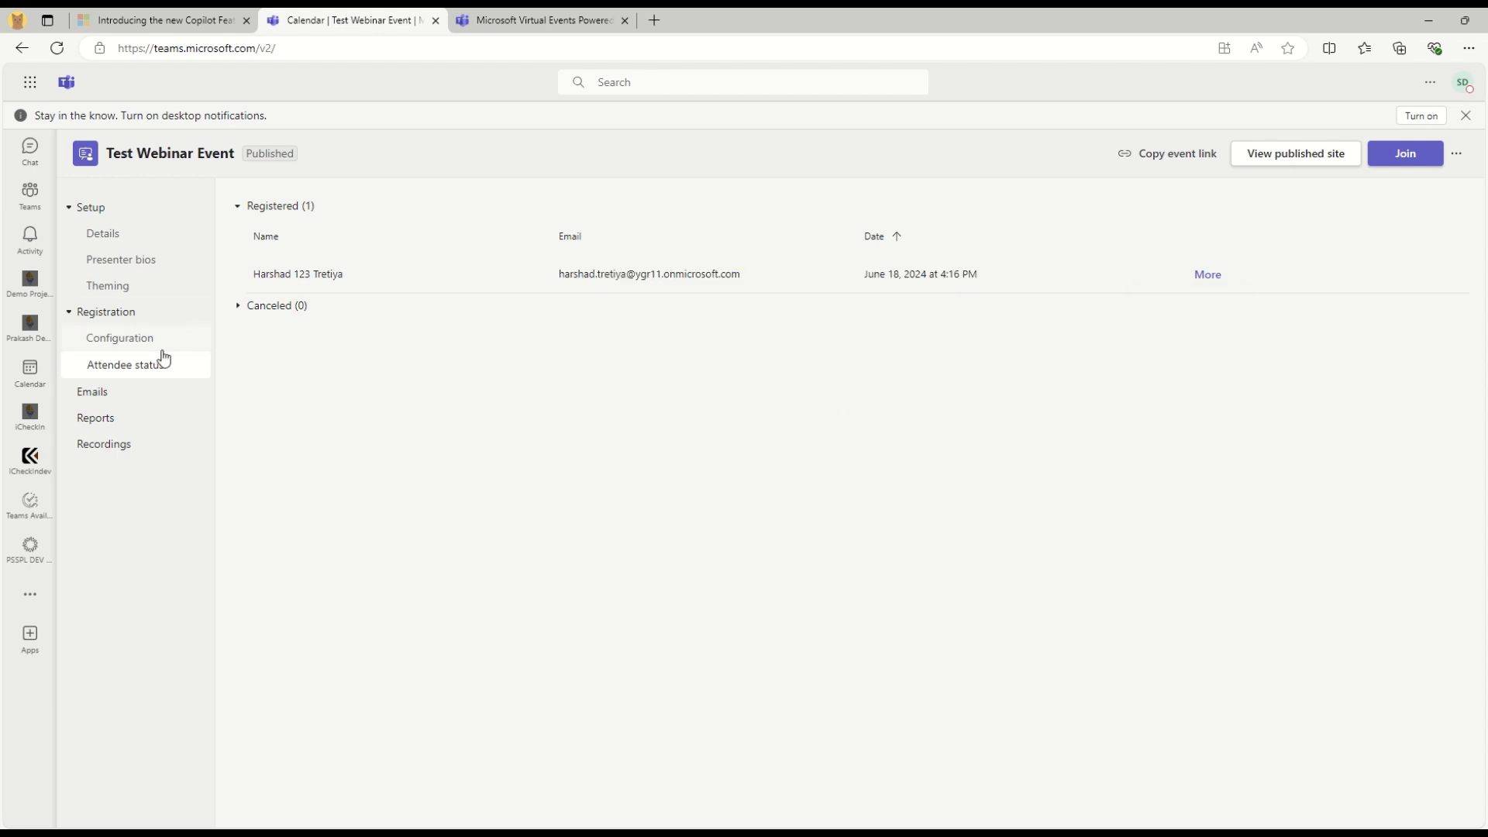
click(94, 392)
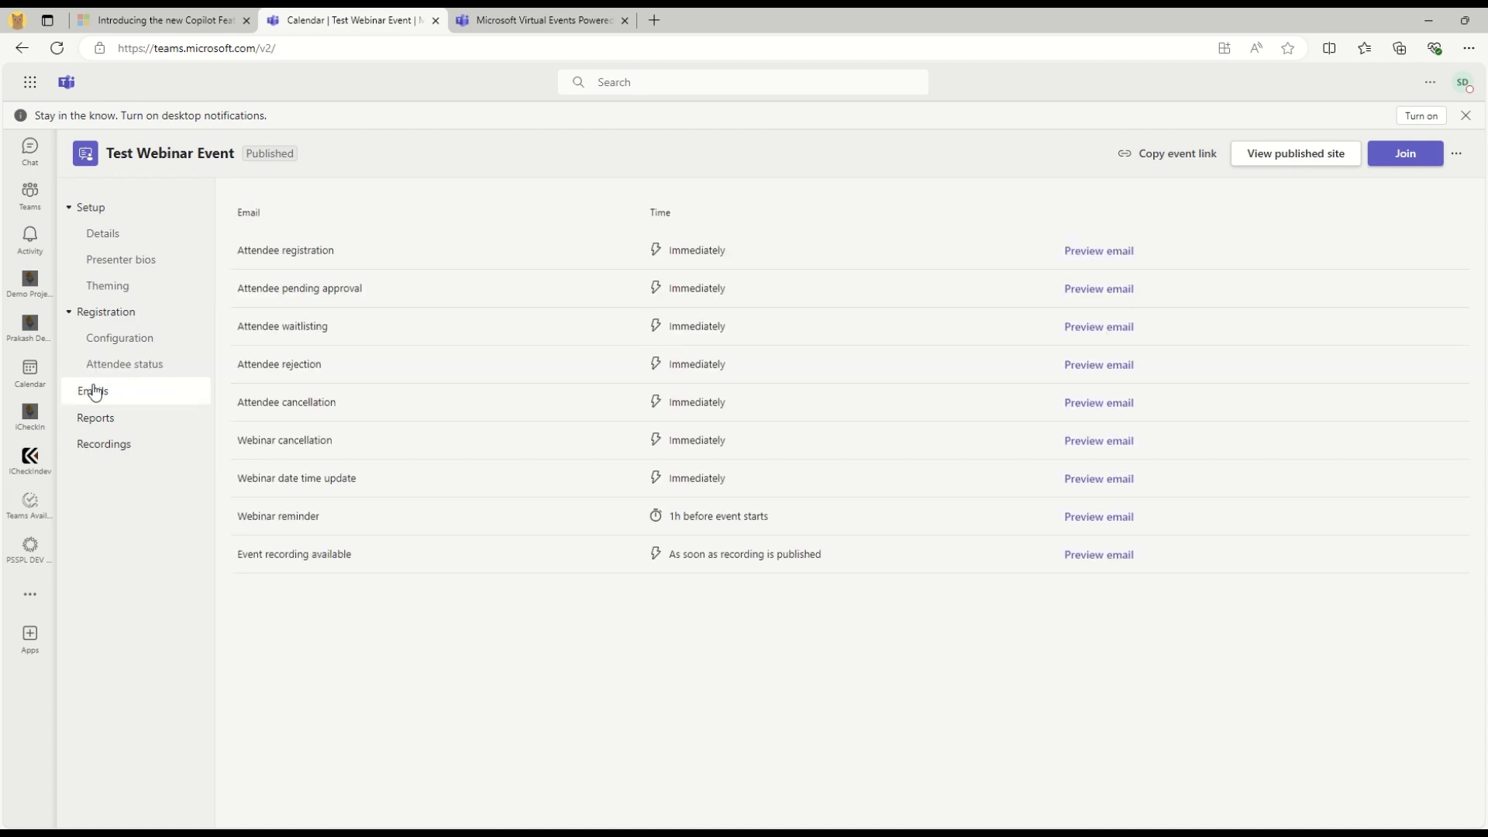
click(96, 418)
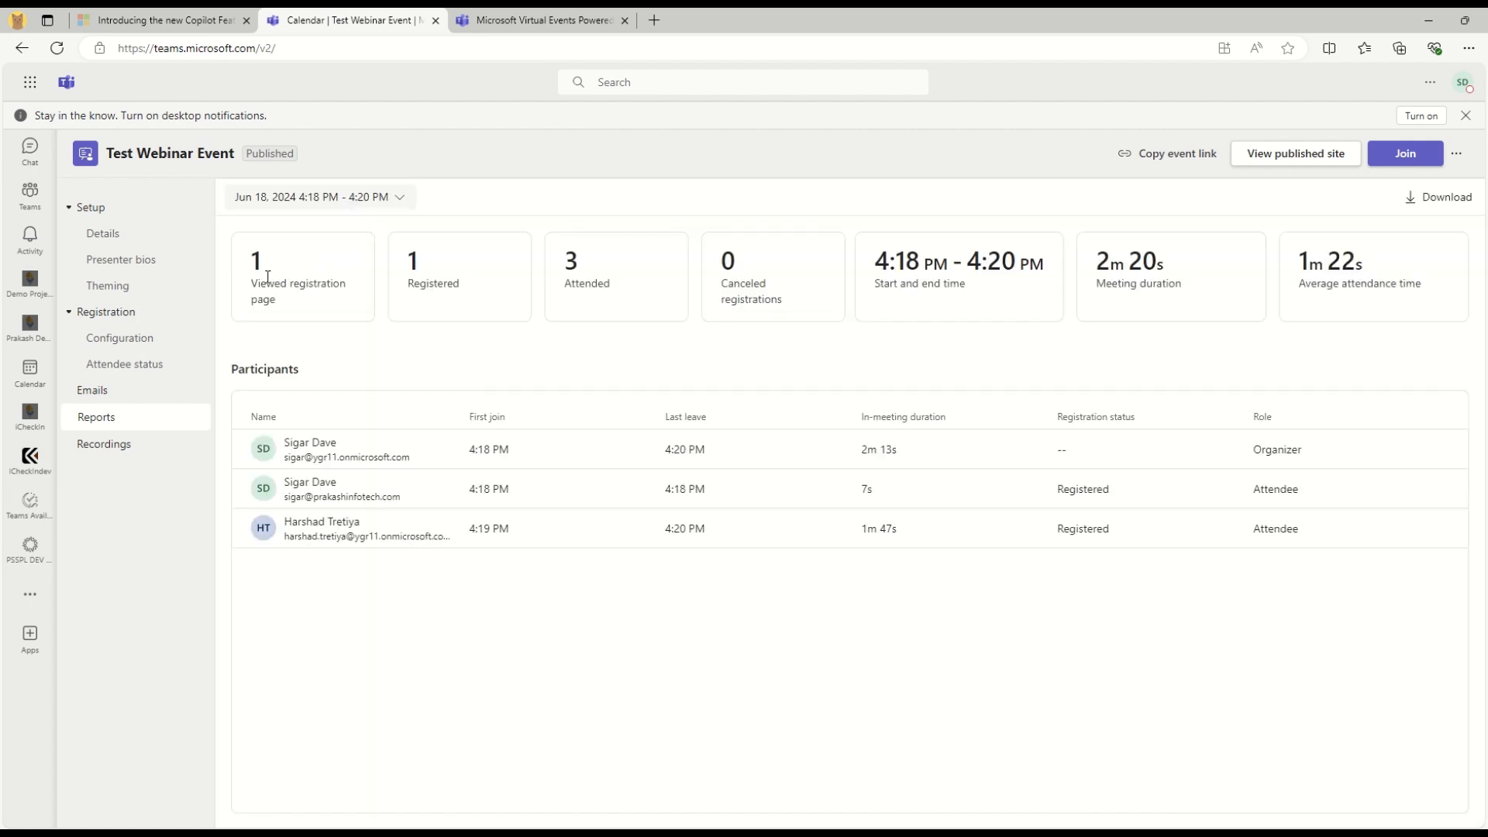
Read the report's summary cards: registration views, attended count, start/end time, 1m 22s average attendance
drag(256, 285, 316, 321)
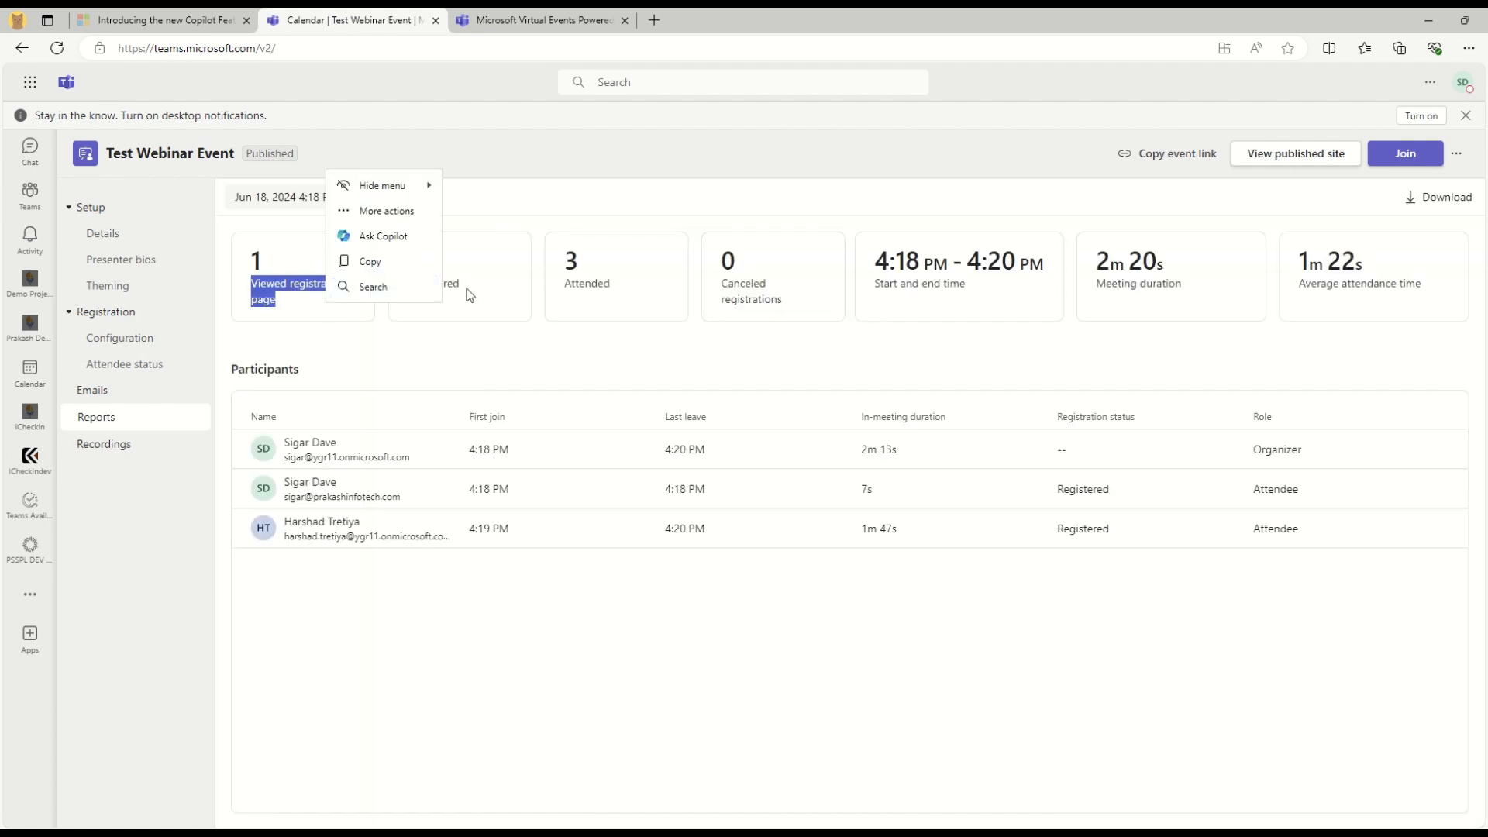
double_click(572, 290)
click(713, 571)
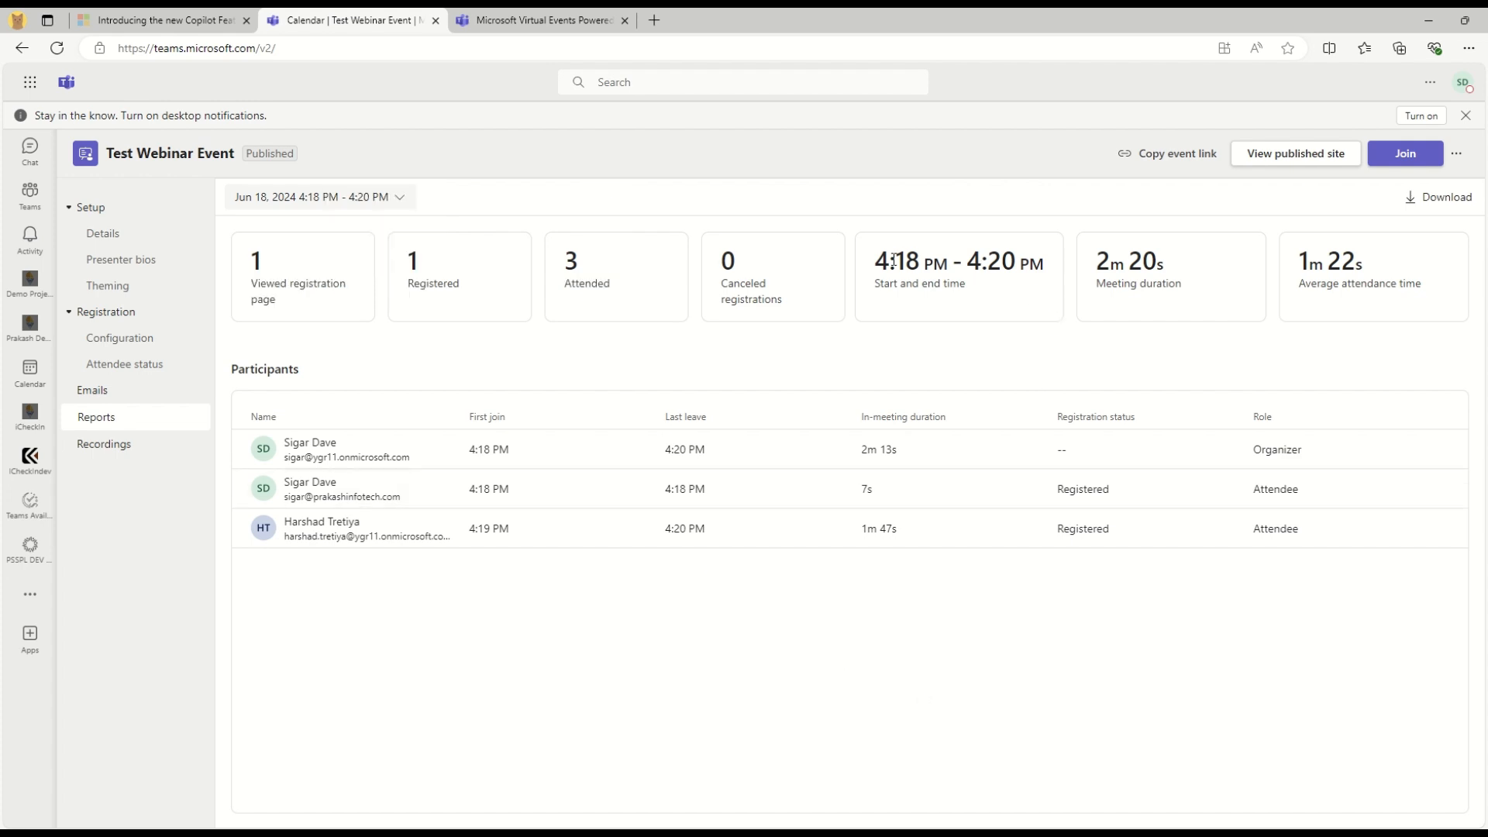
drag(875, 262, 1065, 267)
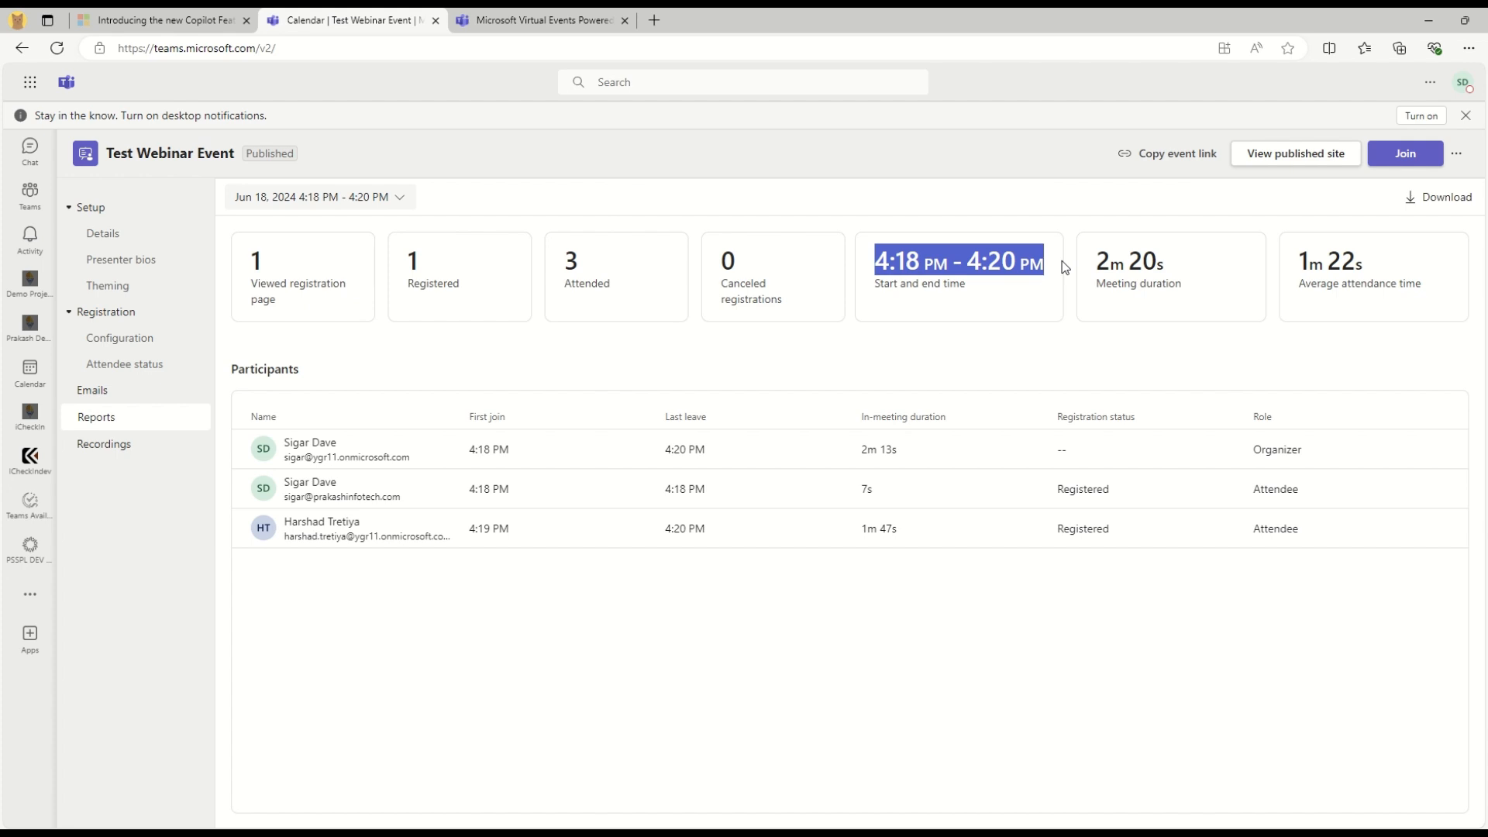
click(1143, 713)
drag(1297, 273, 1440, 303)
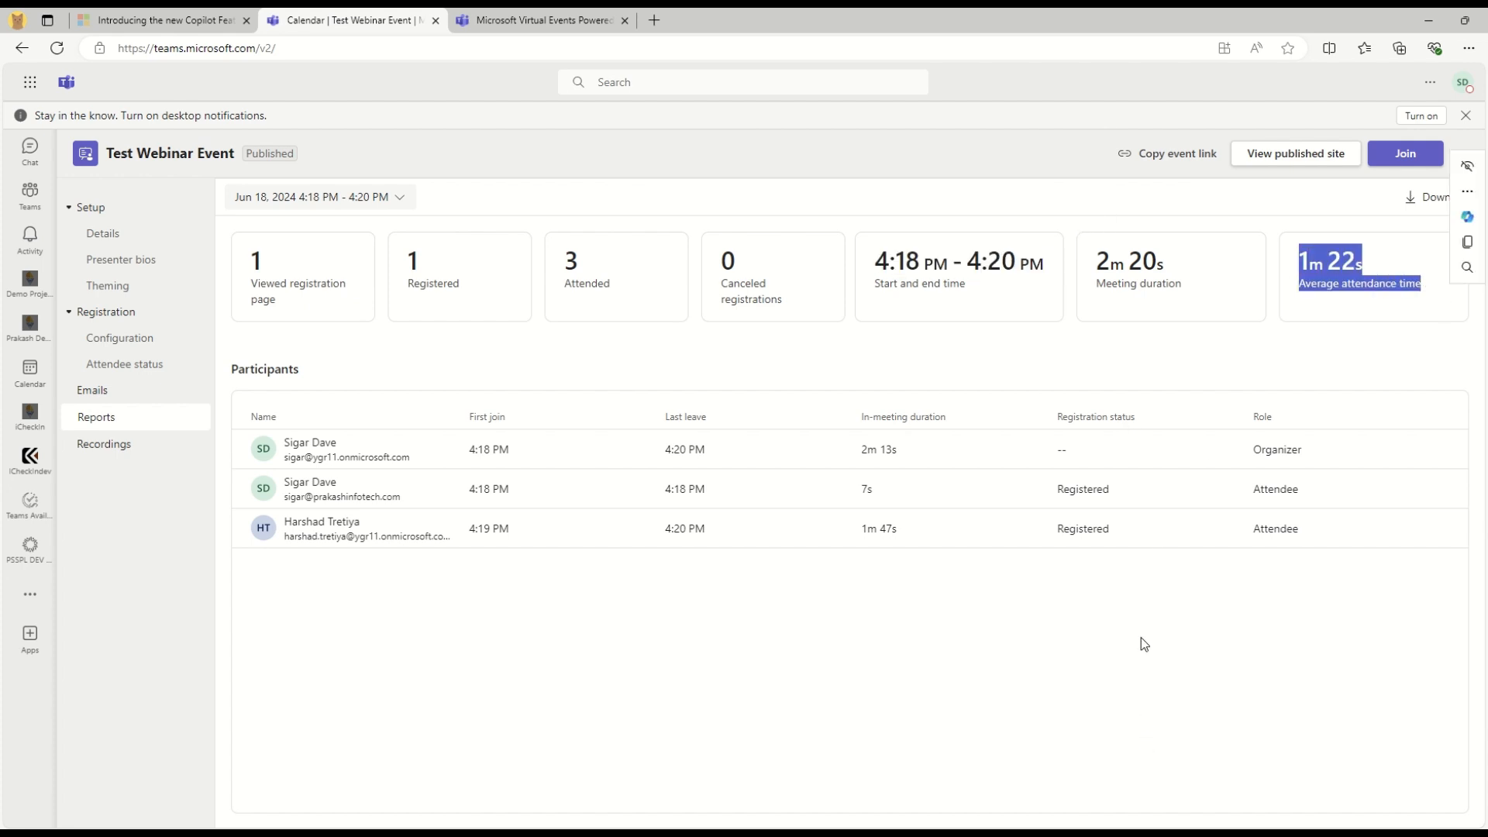
click(705, 653)
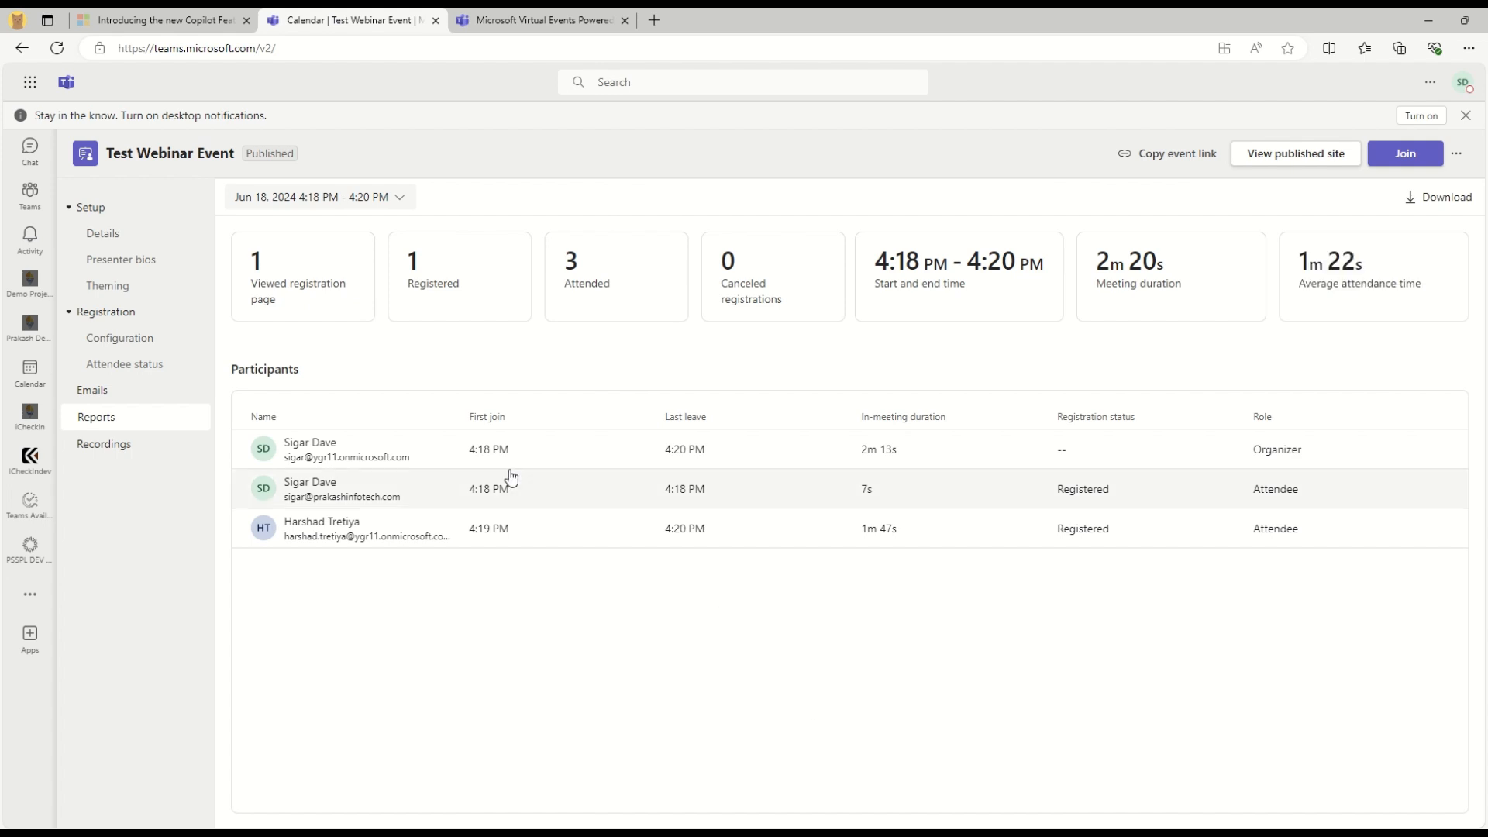
Review the organizer's row in the Participants table, then go to the event's Recordings
drag(478, 447, 256, 448)
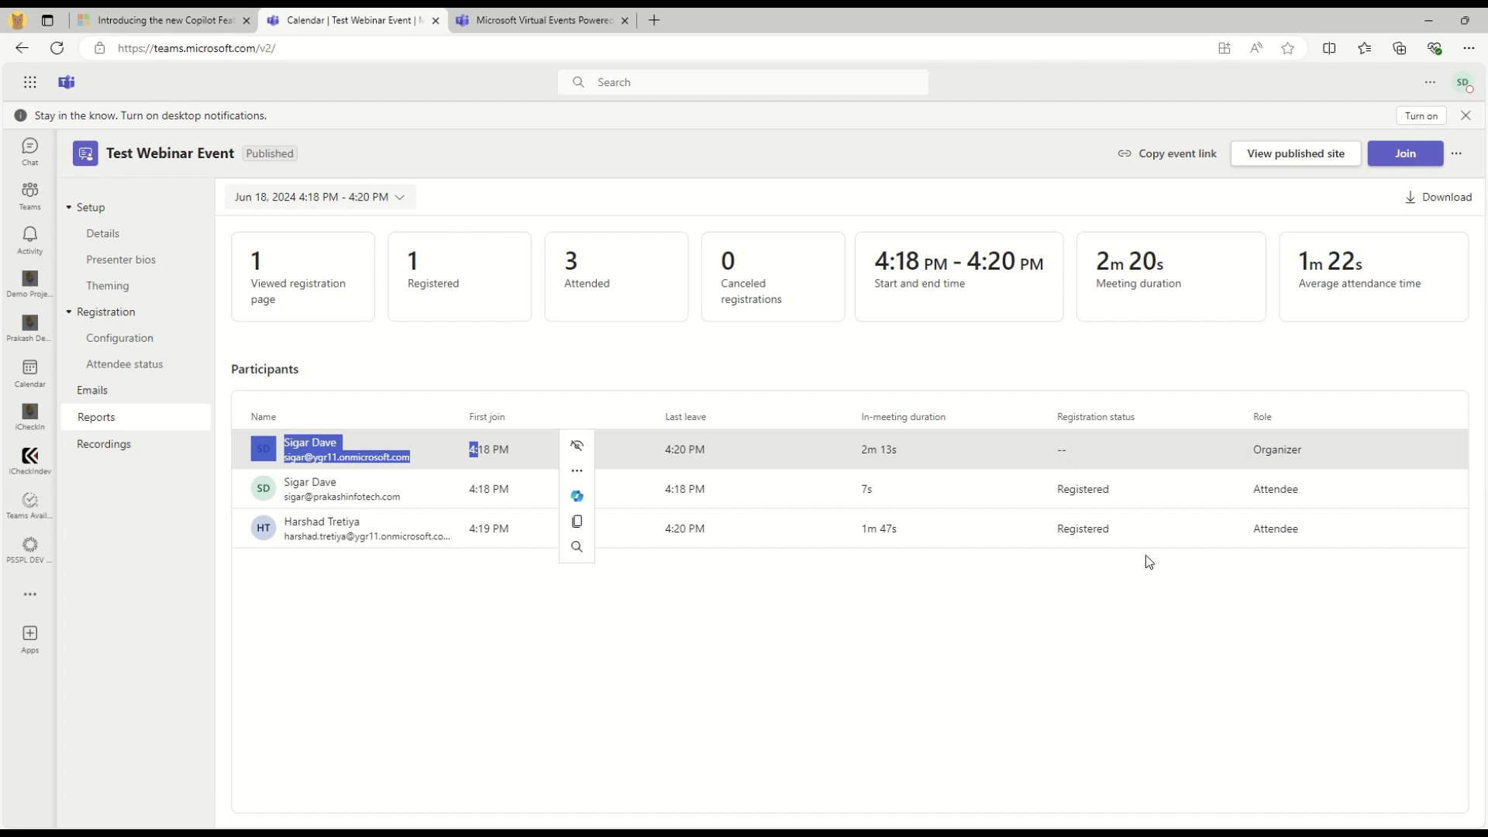
click(1137, 626)
drag(1253, 452, 1301, 566)
click(864, 630)
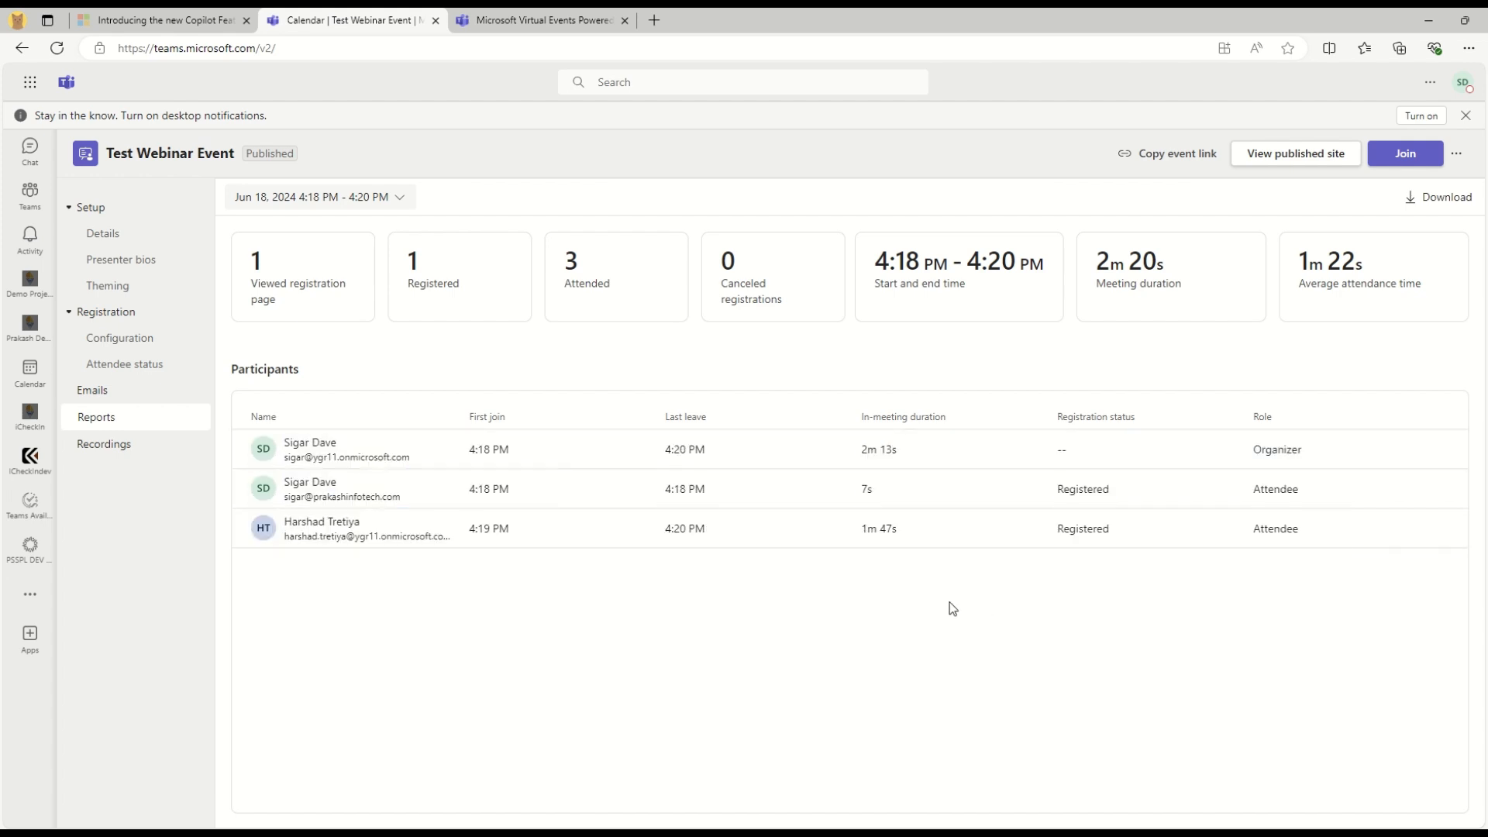
click(92, 448)
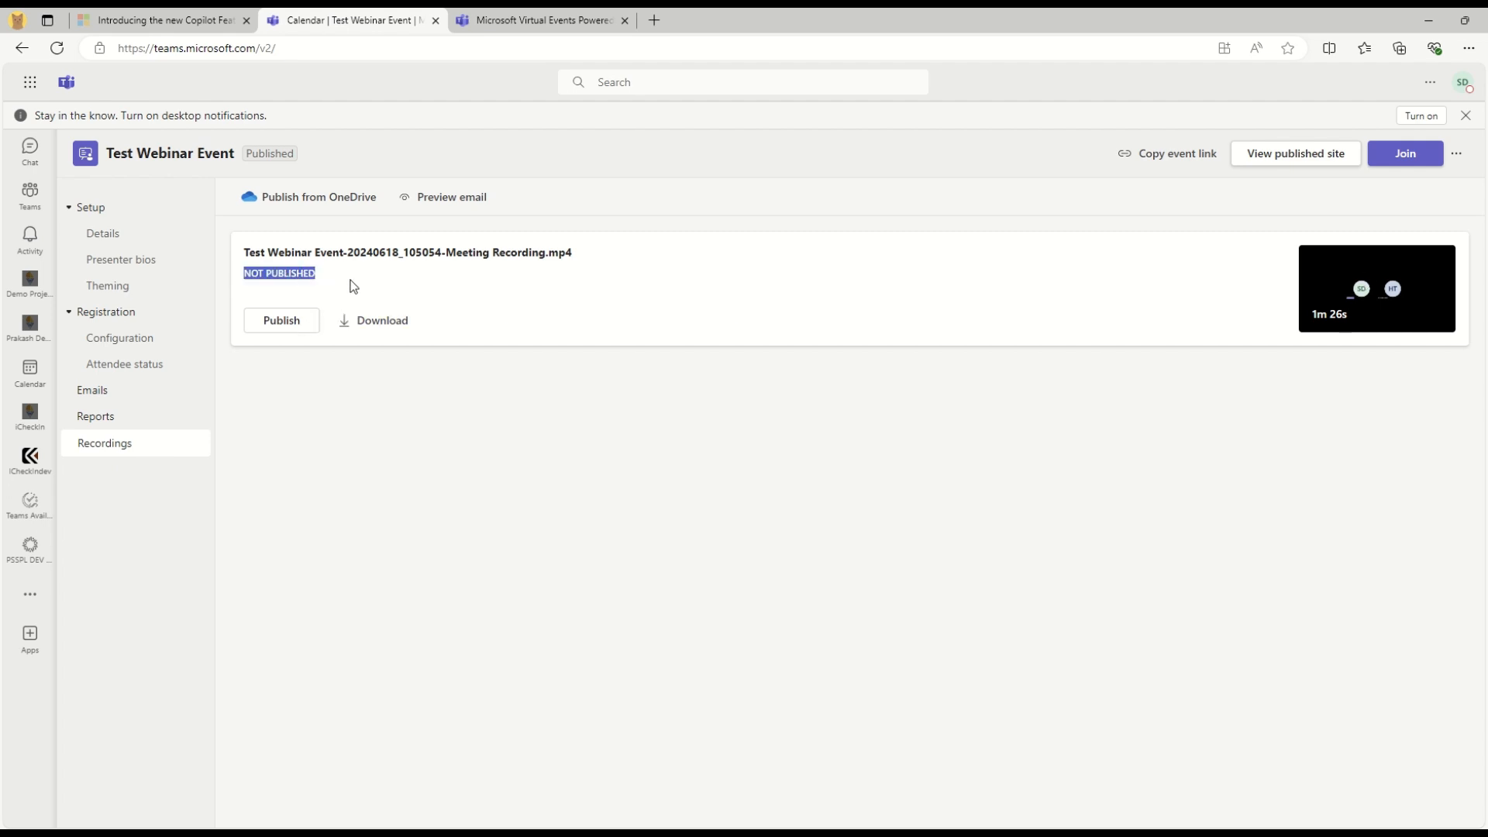
Publish the meeting recording to the event site, confirming the viewer notice
click(278, 324)
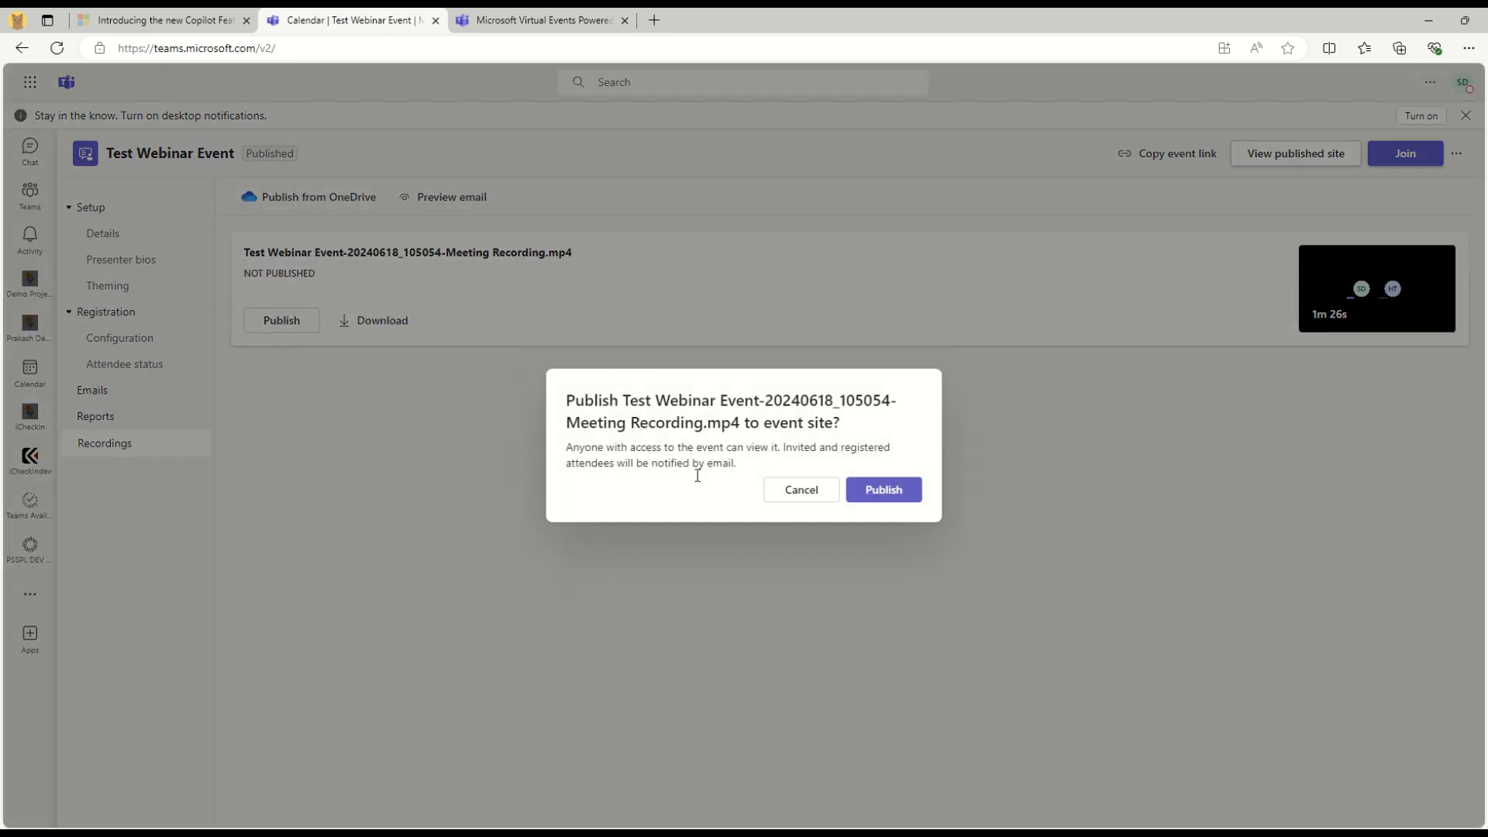
drag(567, 448, 771, 472)
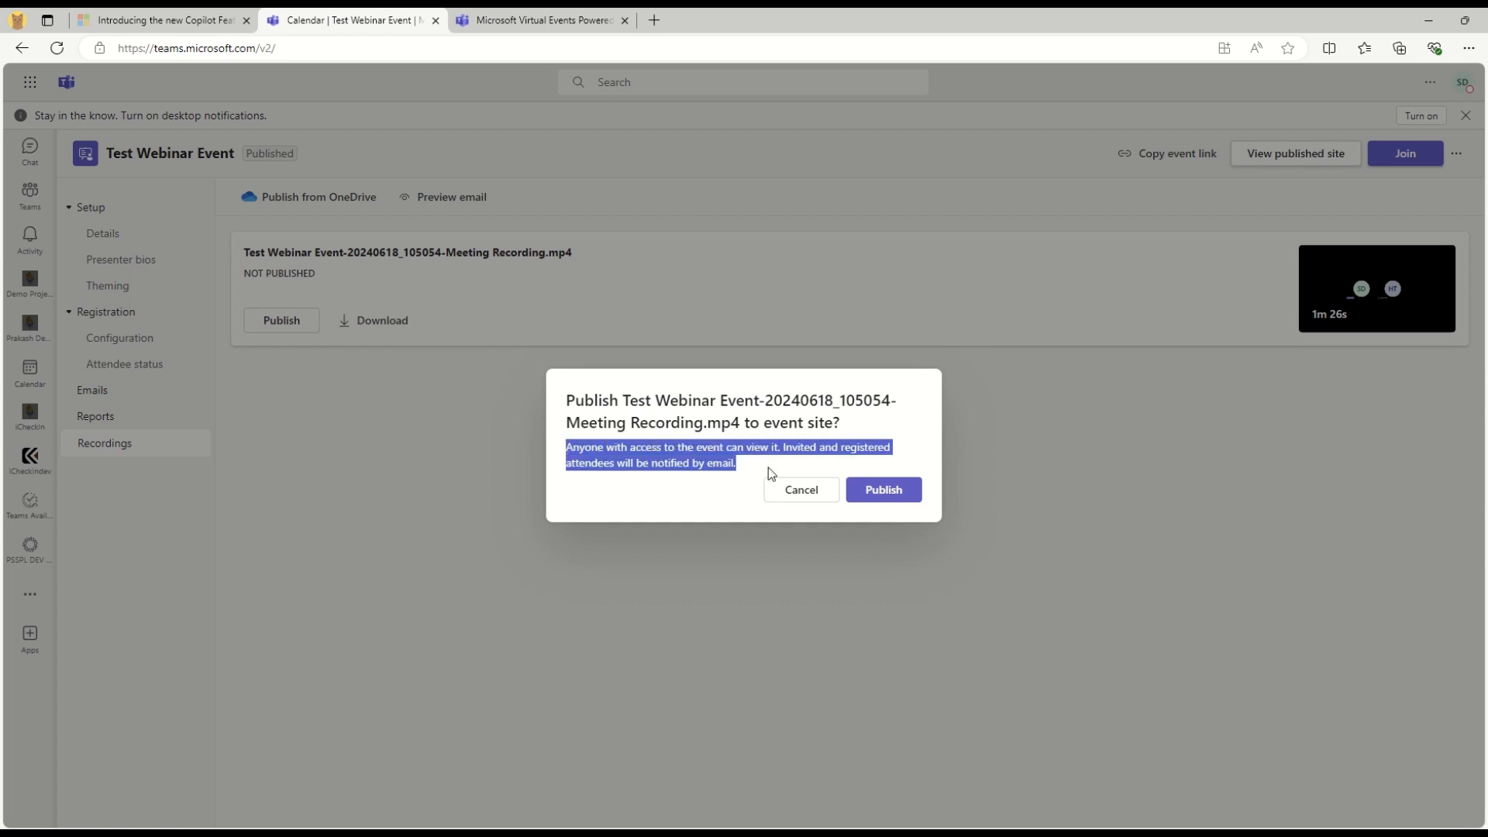
click(888, 491)
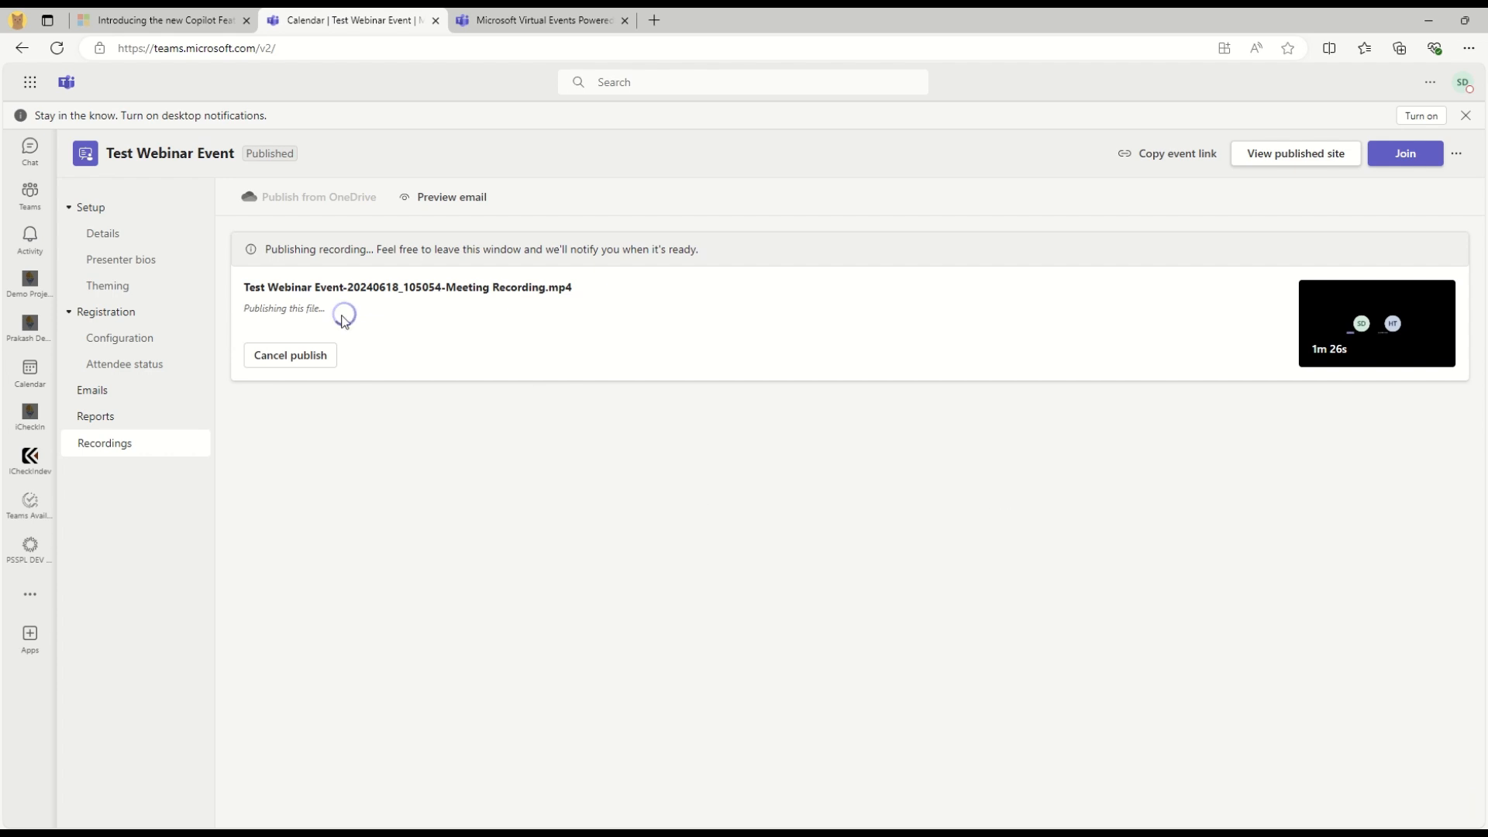
drag(249, 309, 318, 314)
click(617, 505)
Preview the recording-available email attendees will receive and read its thank-you message
click(438, 204)
drag(460, 315, 836, 321)
scroll(742, 552, down, 2)
scroll(742, 552, down, 1)
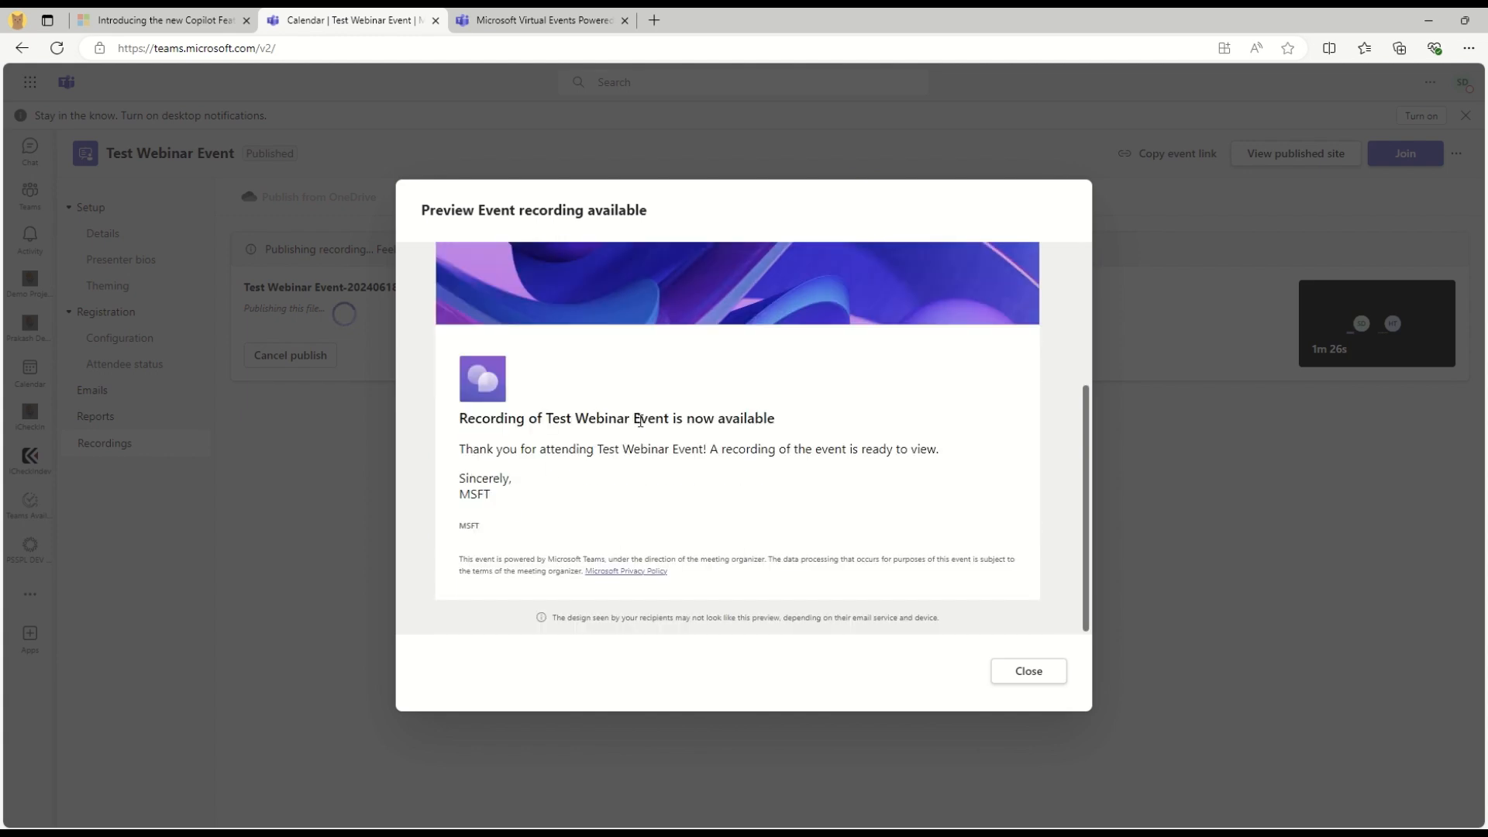
drag(484, 445, 959, 452)
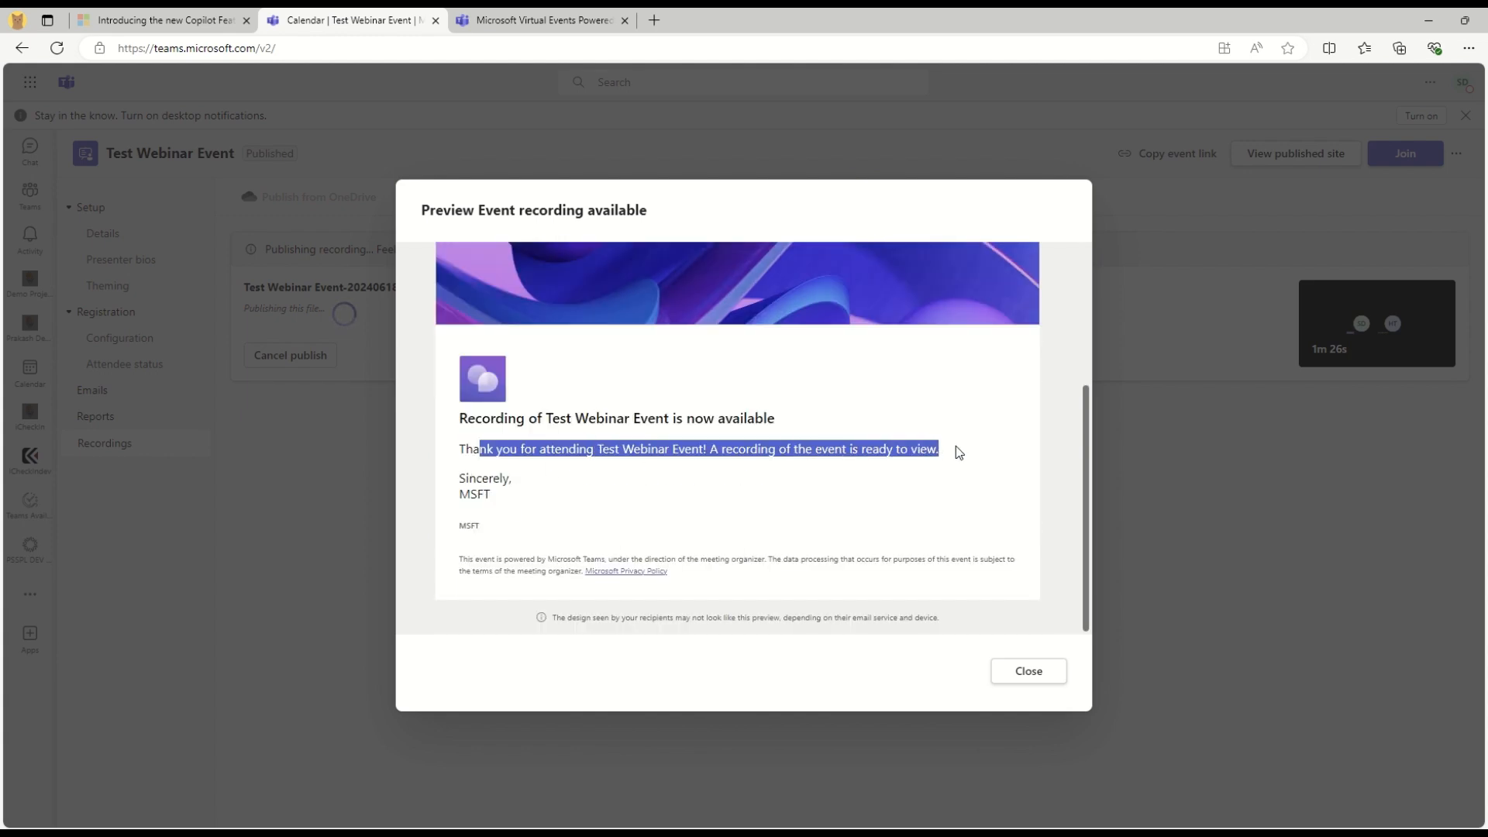
Close the email preview and wait until the recording shows Published, expiring Jul 18, 2024
click(1024, 671)
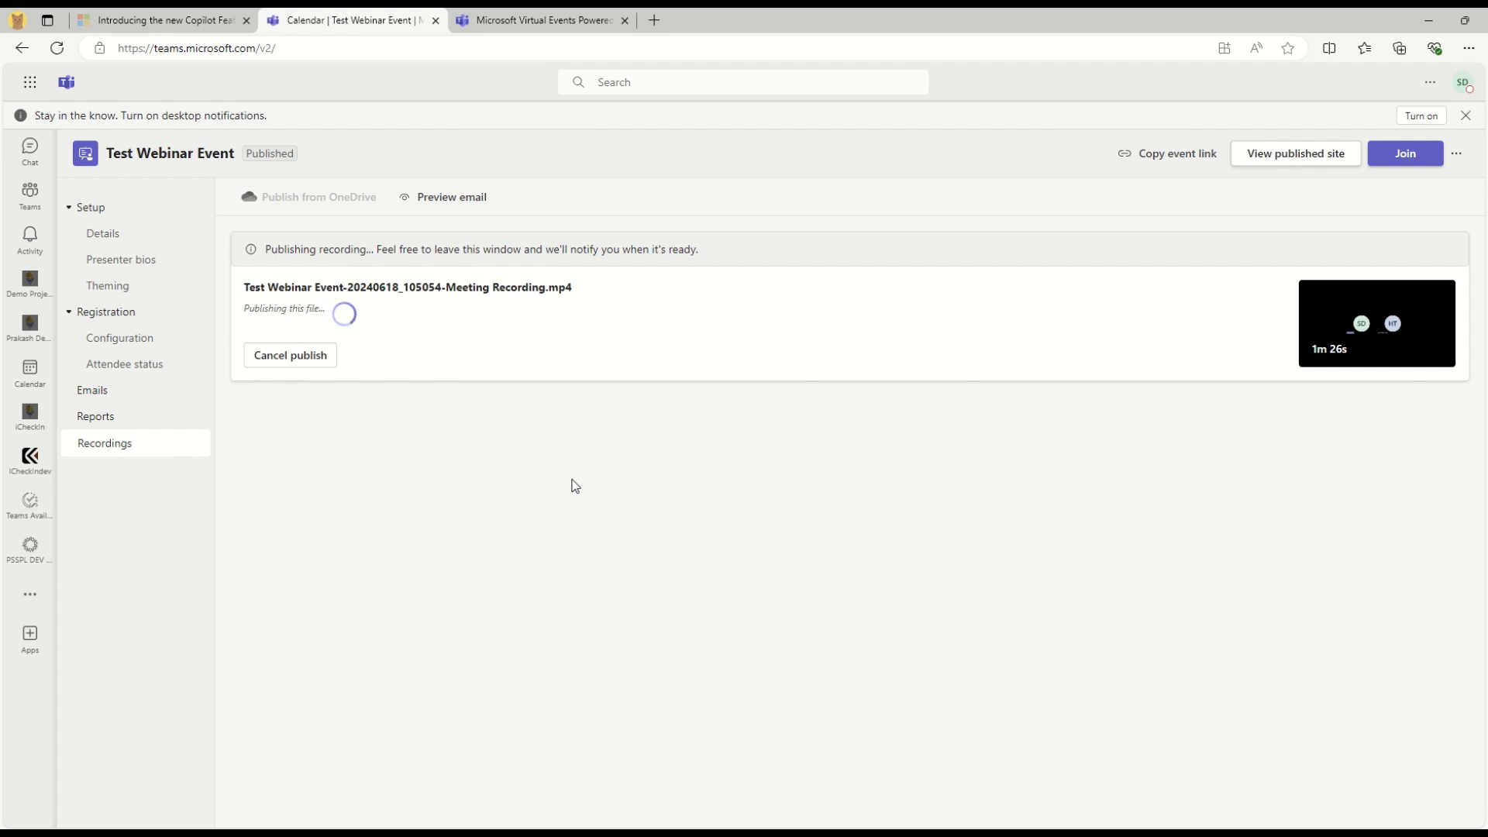
Open the 60-day expiry extension for the published recording but cancel, keeping Jul 18, 2024
mouse_move(629, 11)
click(654, 42)
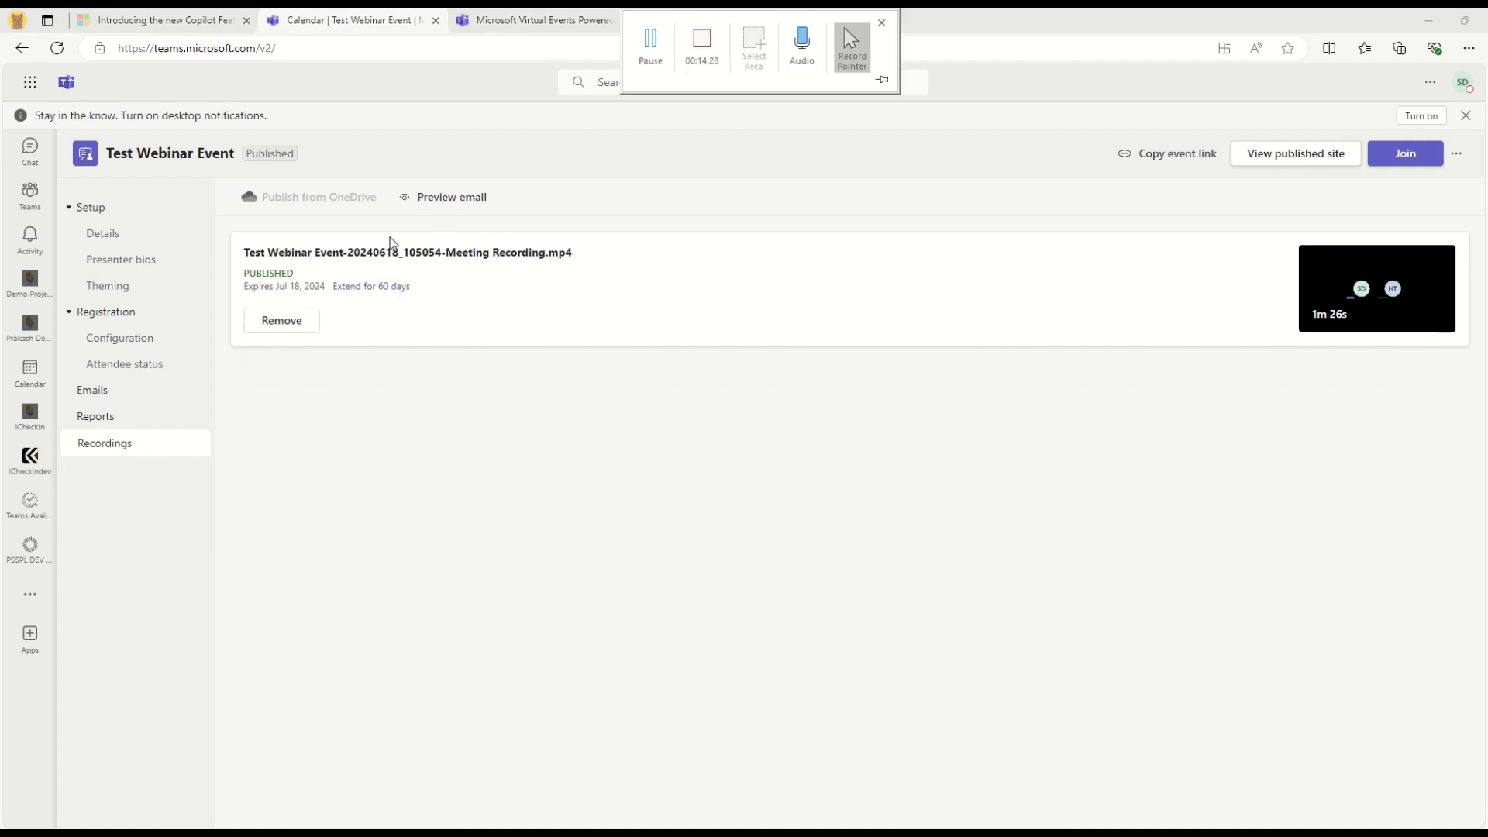
drag(242, 274, 307, 277)
click(582, 374)
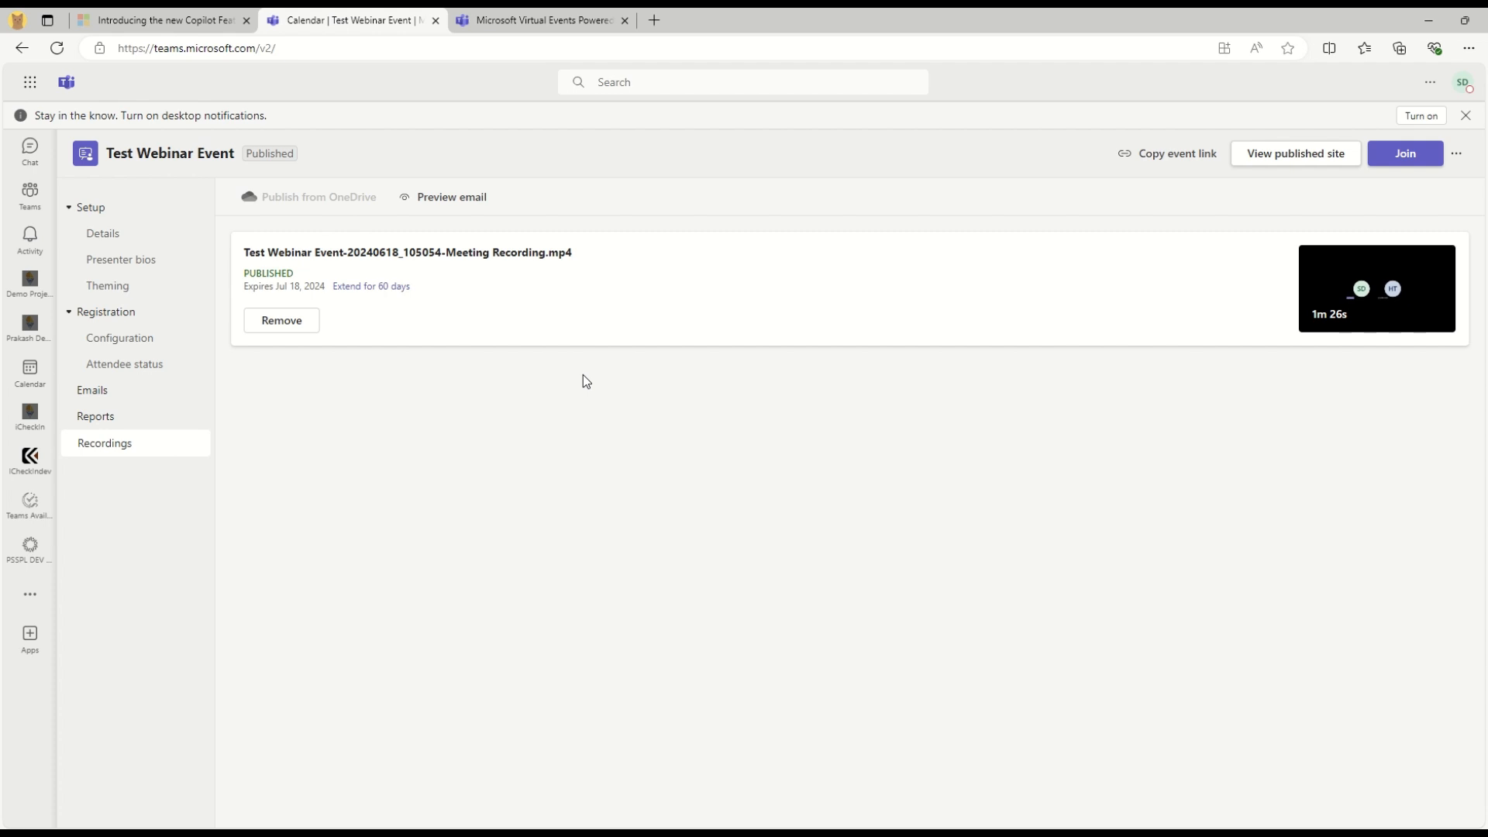
click(371, 287)
drag(566, 428, 668, 457)
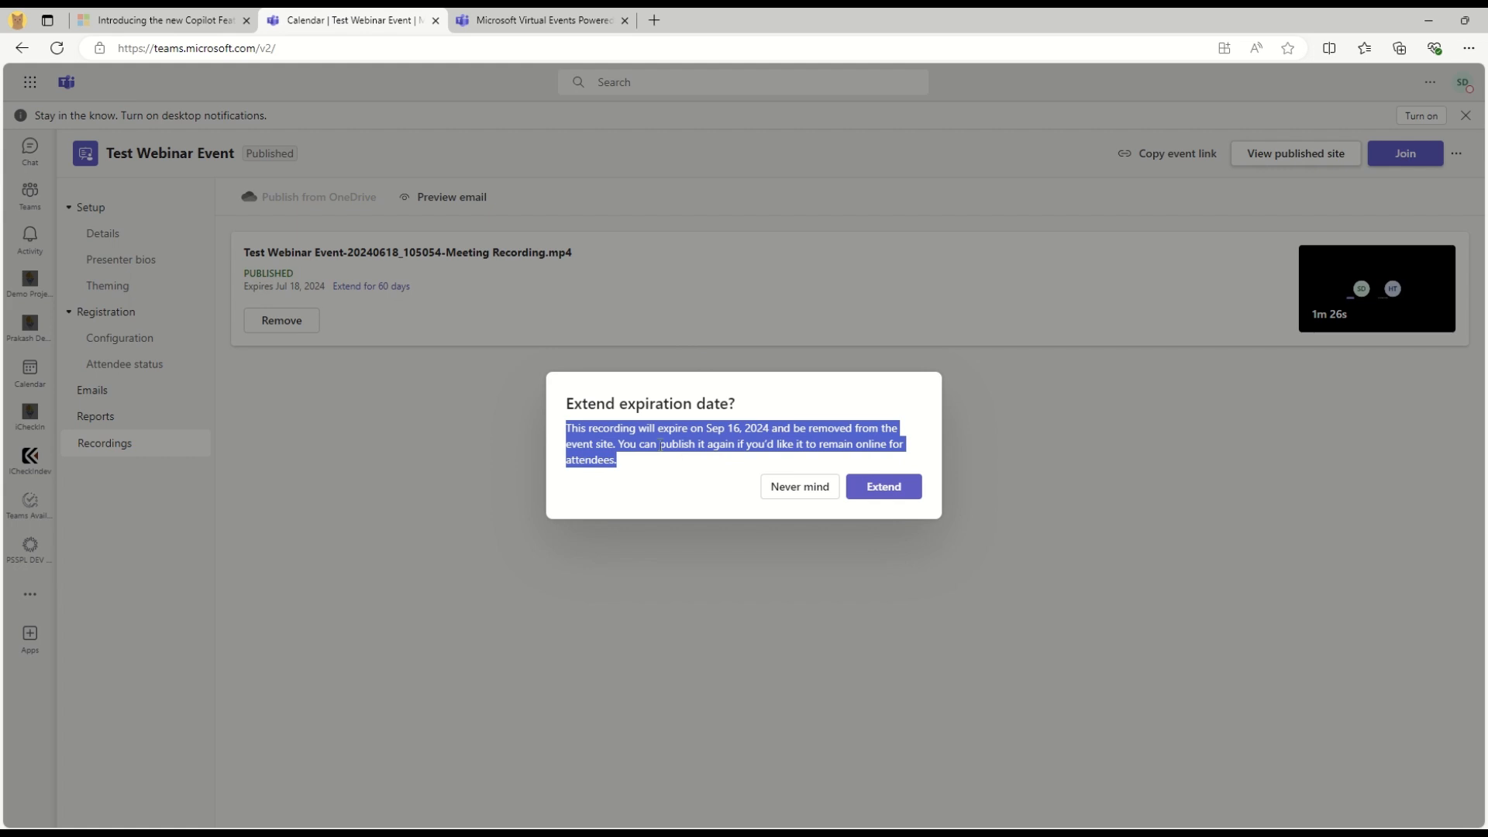
click(1053, 451)
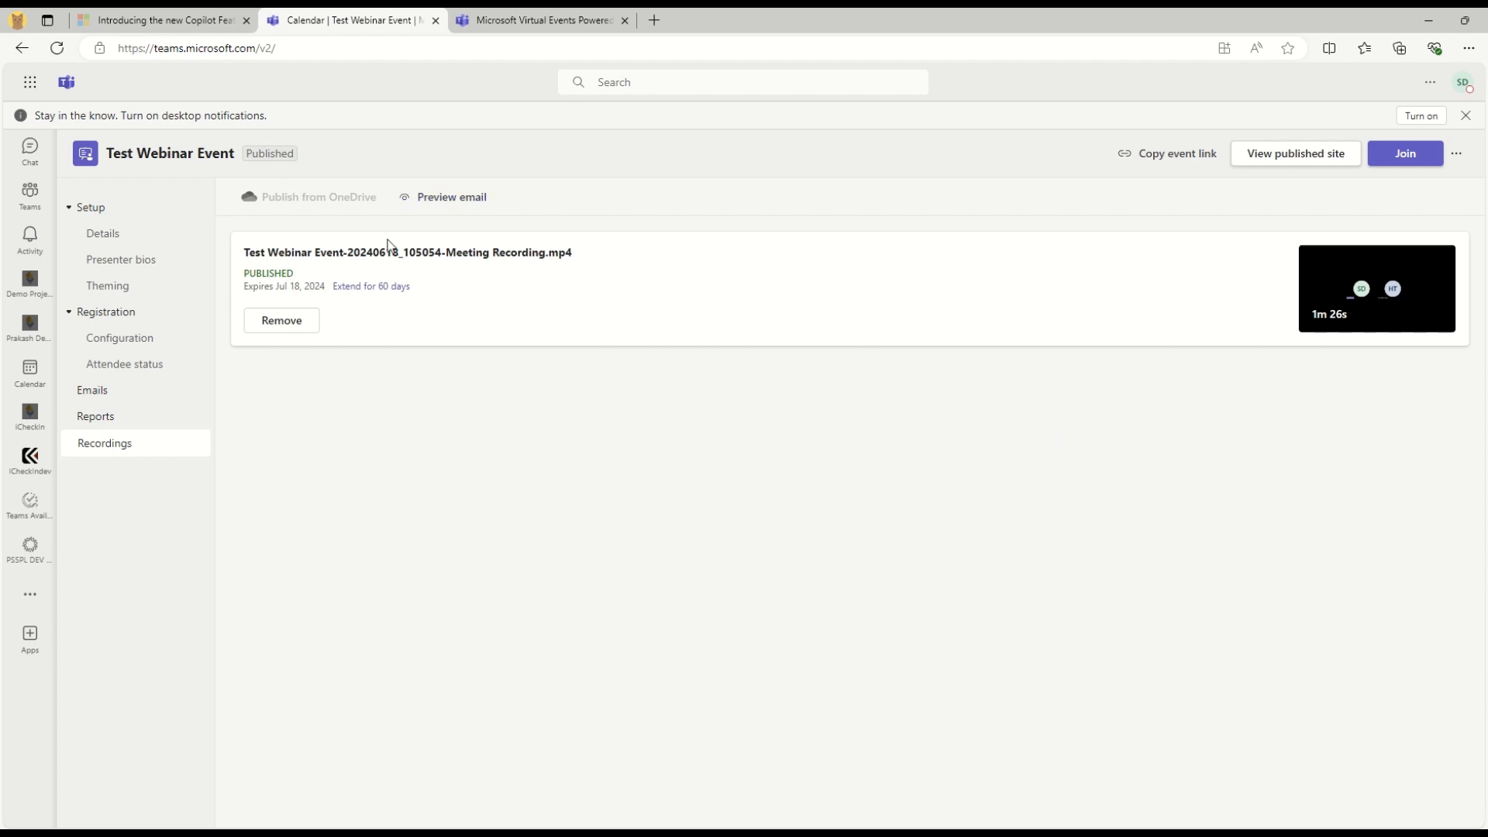
Open the 'Recording of Test Webinar Event is now available' email in the attendee's Outlook inbox
mouse_move(1219, 833)
click(1221, 786)
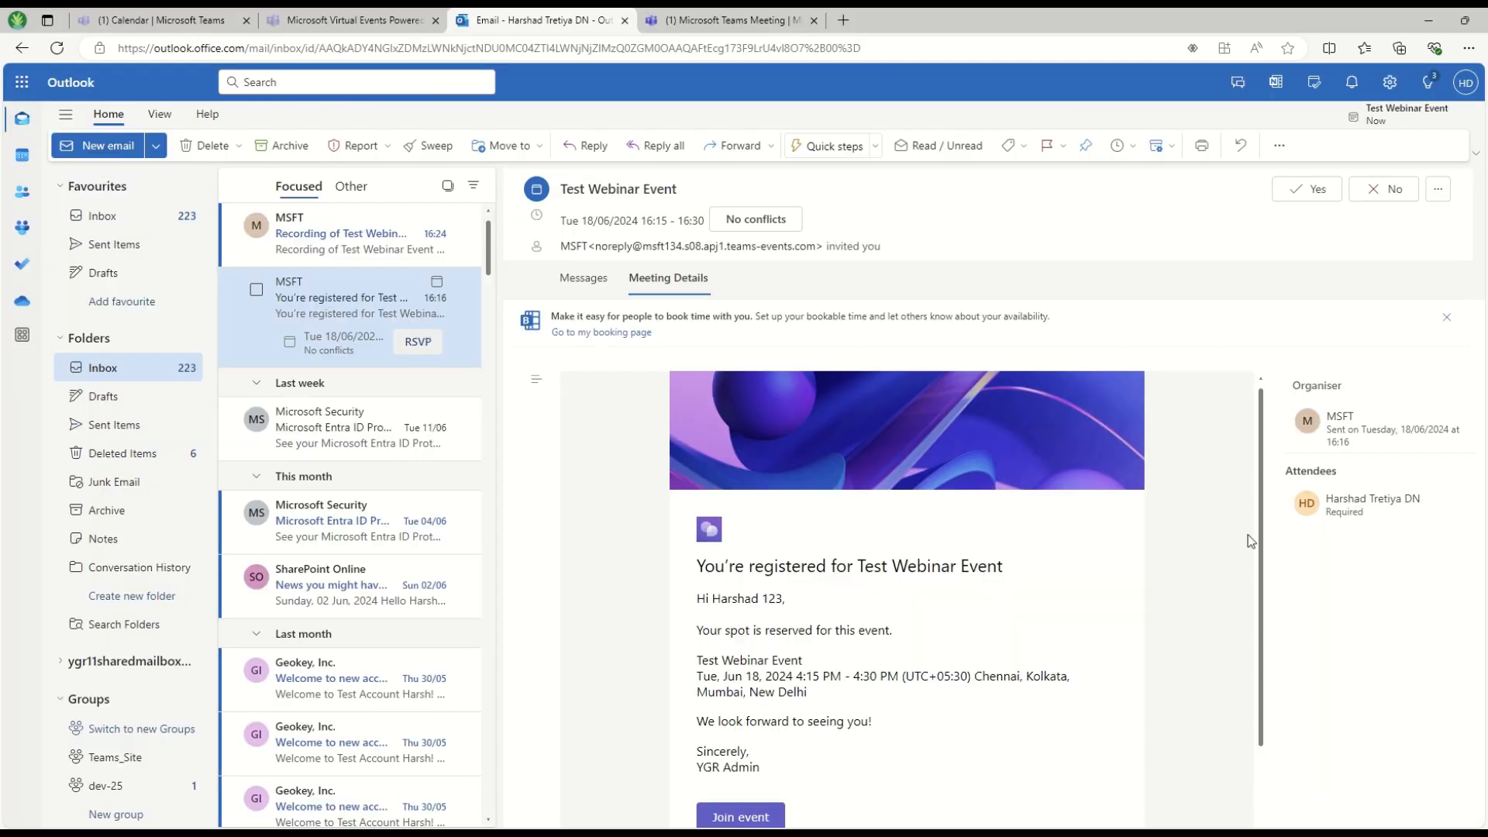
click(301, 245)
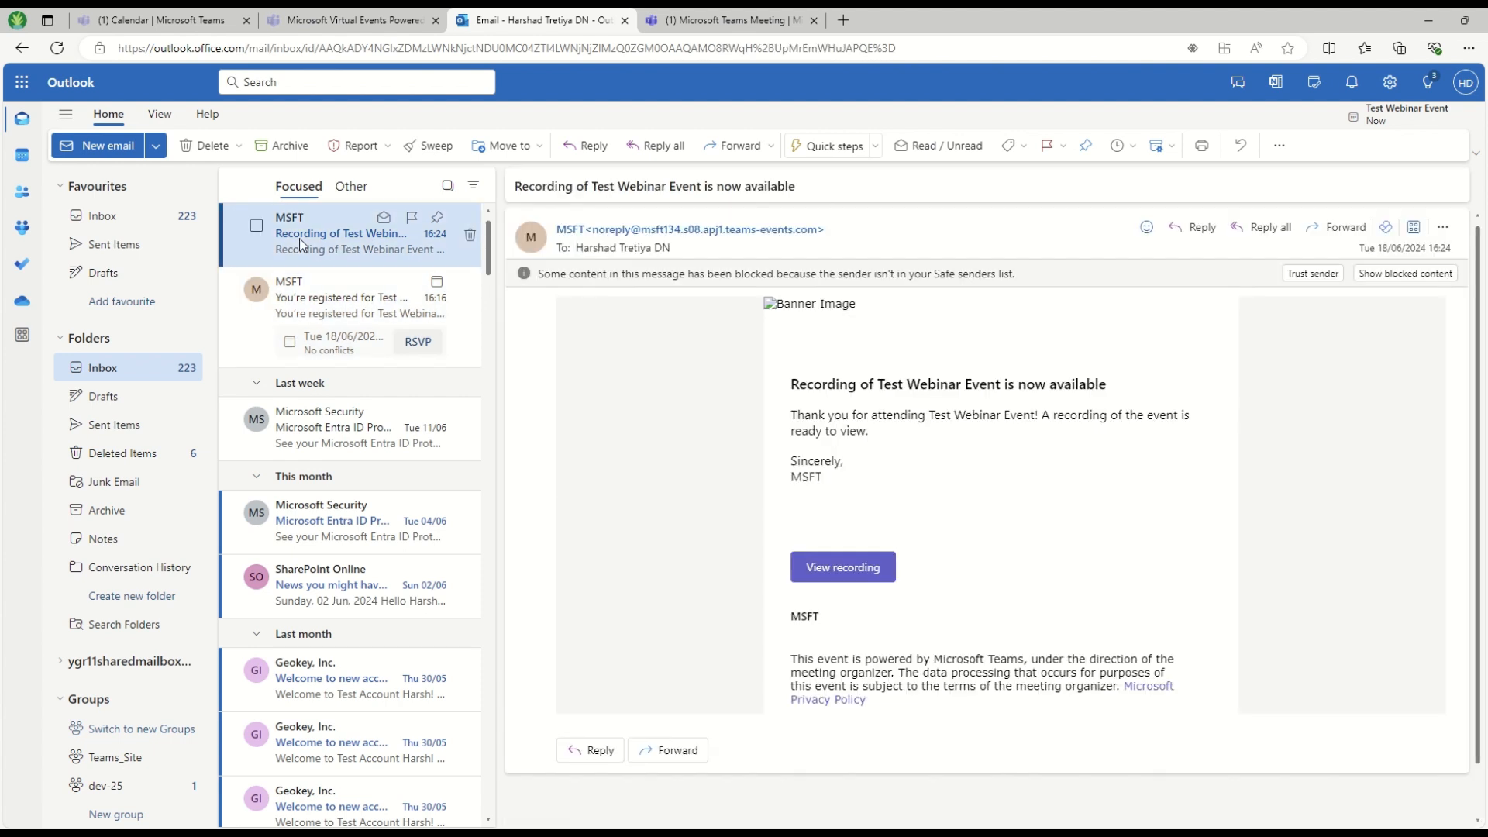
drag(522, 183, 843, 196)
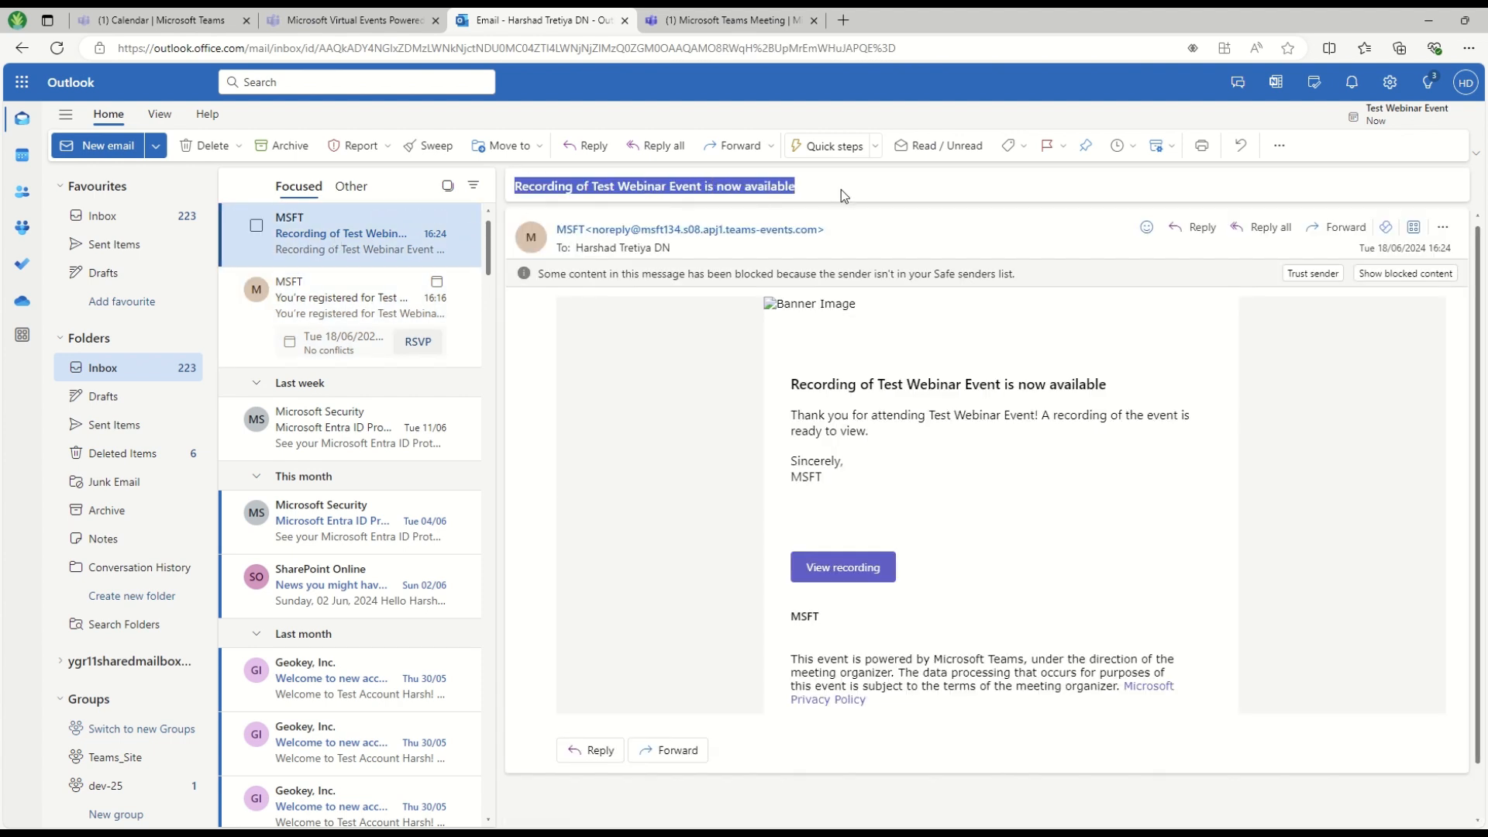
drag(792, 414, 1155, 458)
click(857, 524)
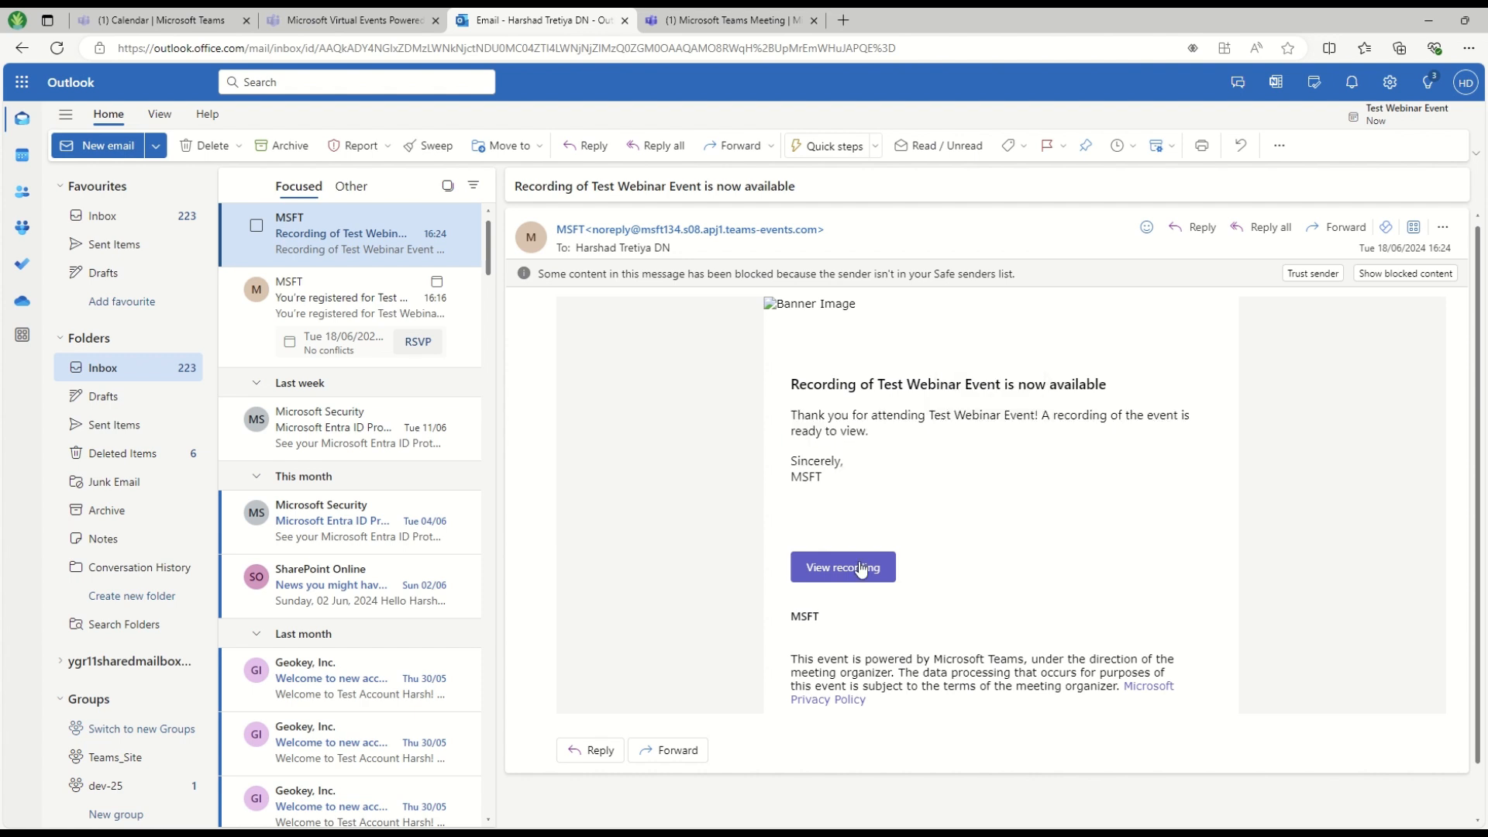
Play the published recording on the event site and pause it at 0:27
click(829, 568)
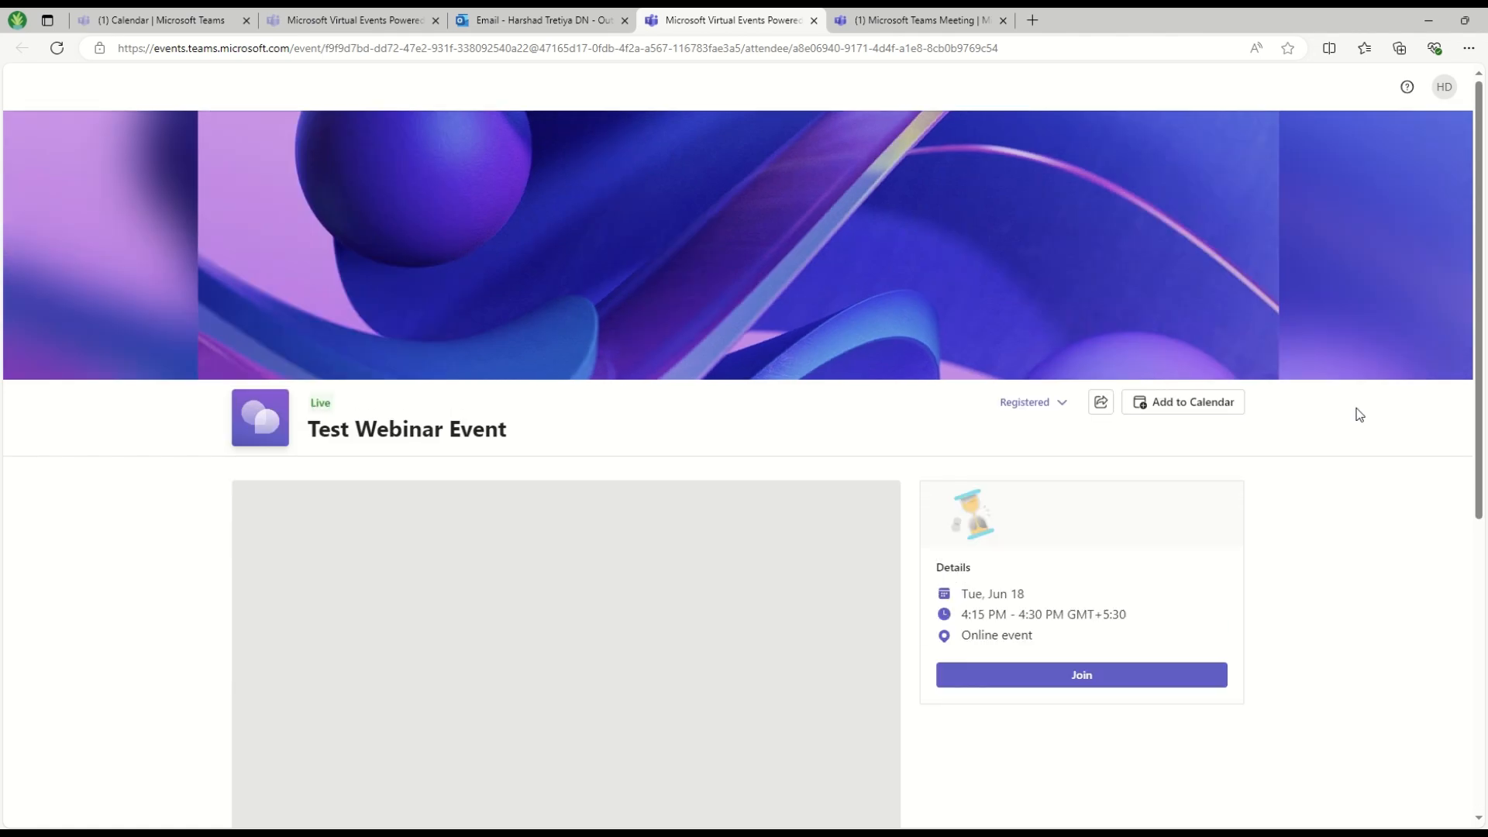
scroll(669, 607, down, 1)
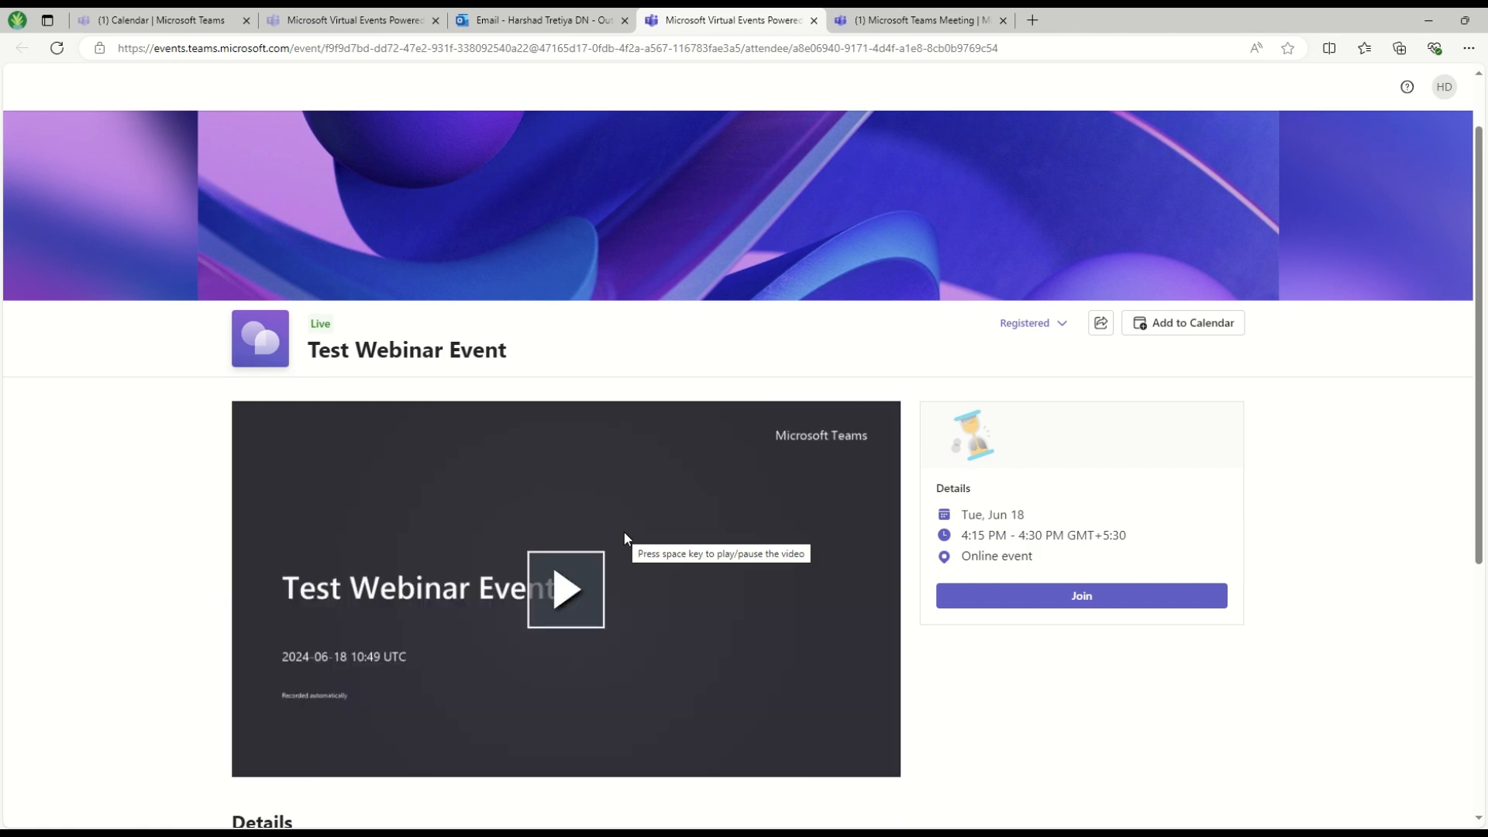
click(541, 590)
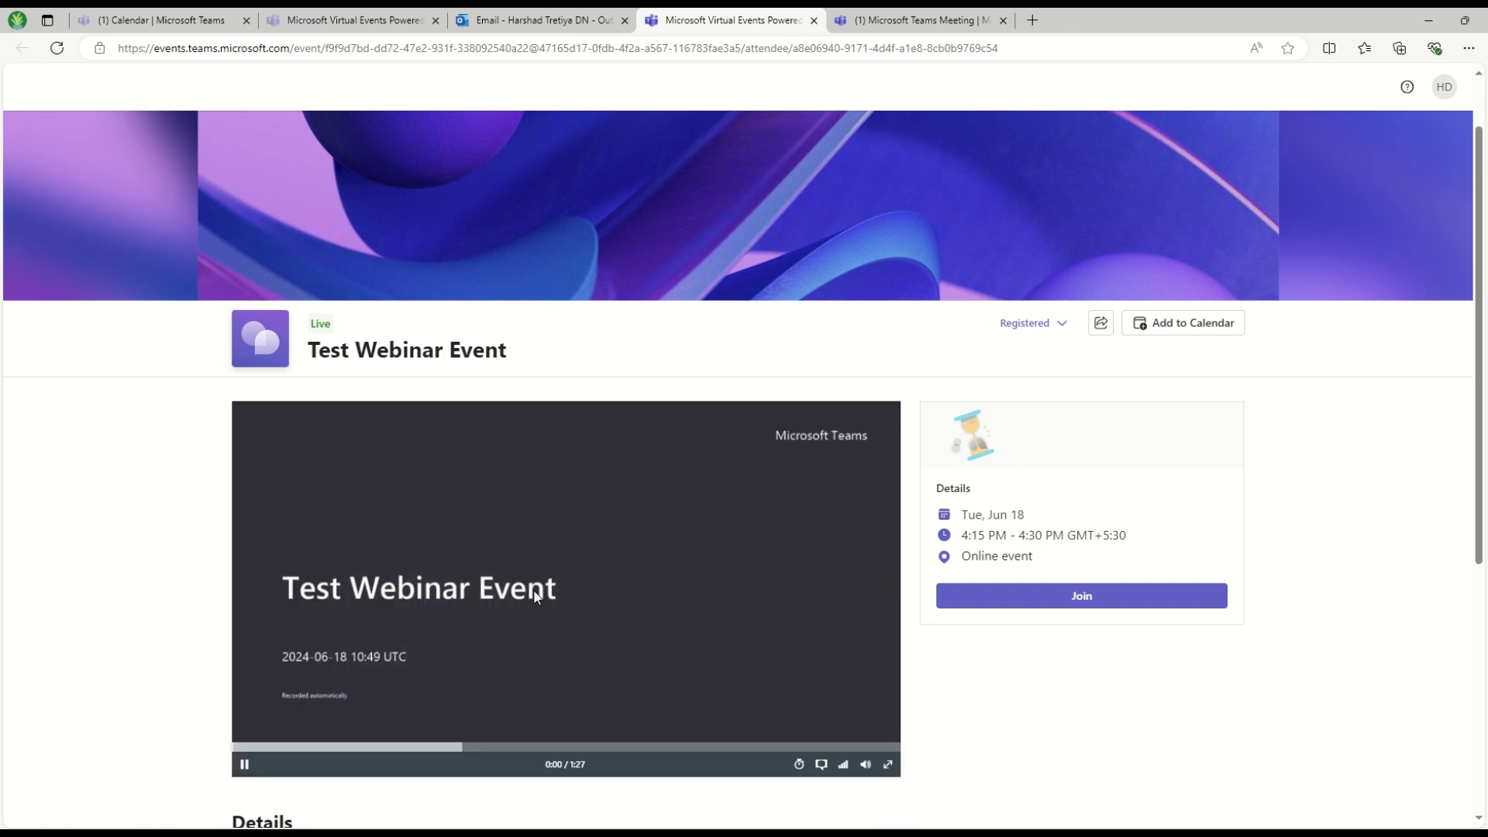
drag(306, 747, 439, 746)
click(724, 663)
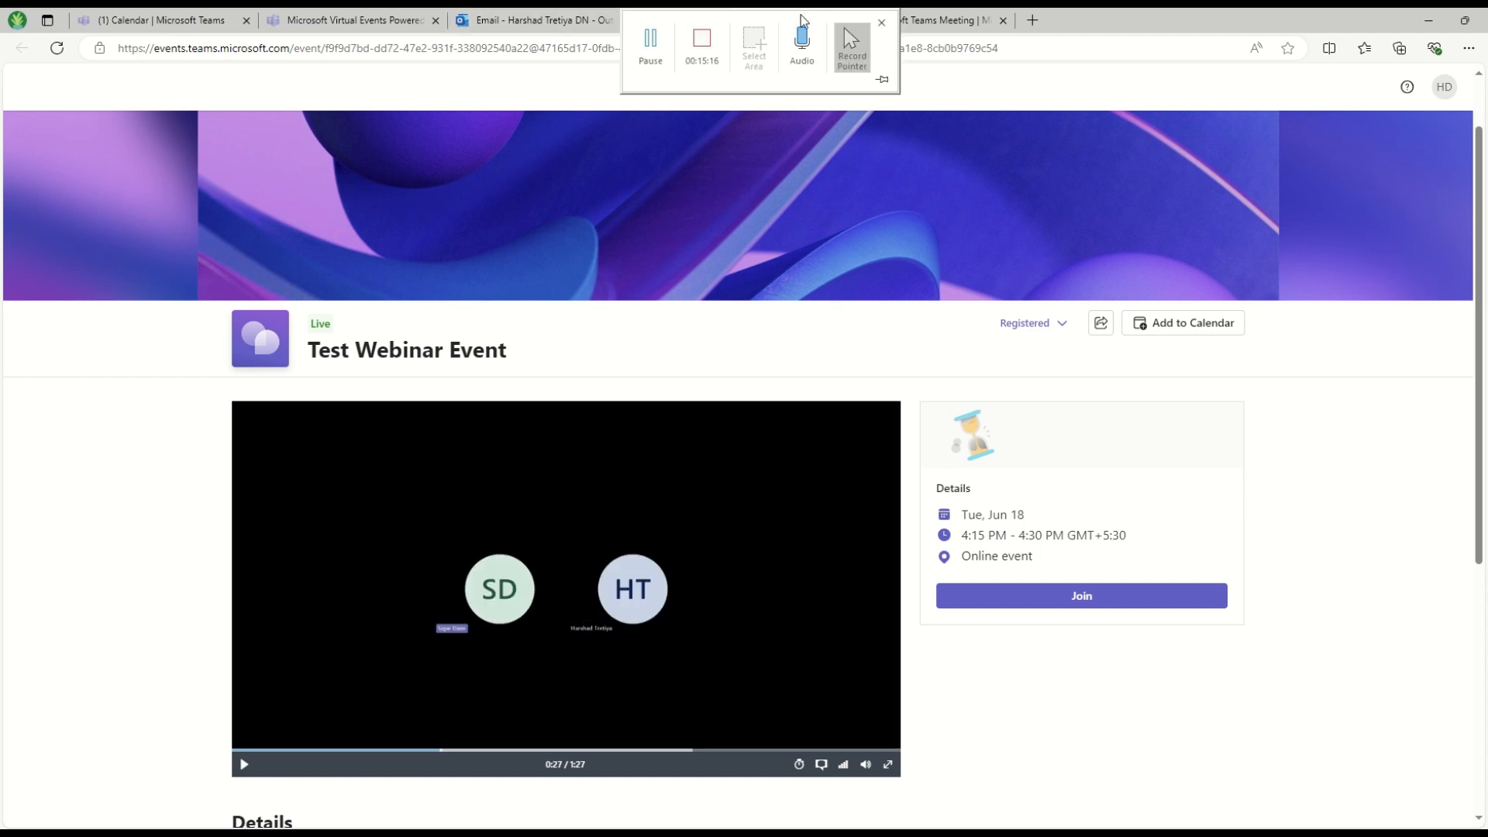
Close the event site and Teams meeting tabs to return to the organizer's Recordings page
click(813, 20)
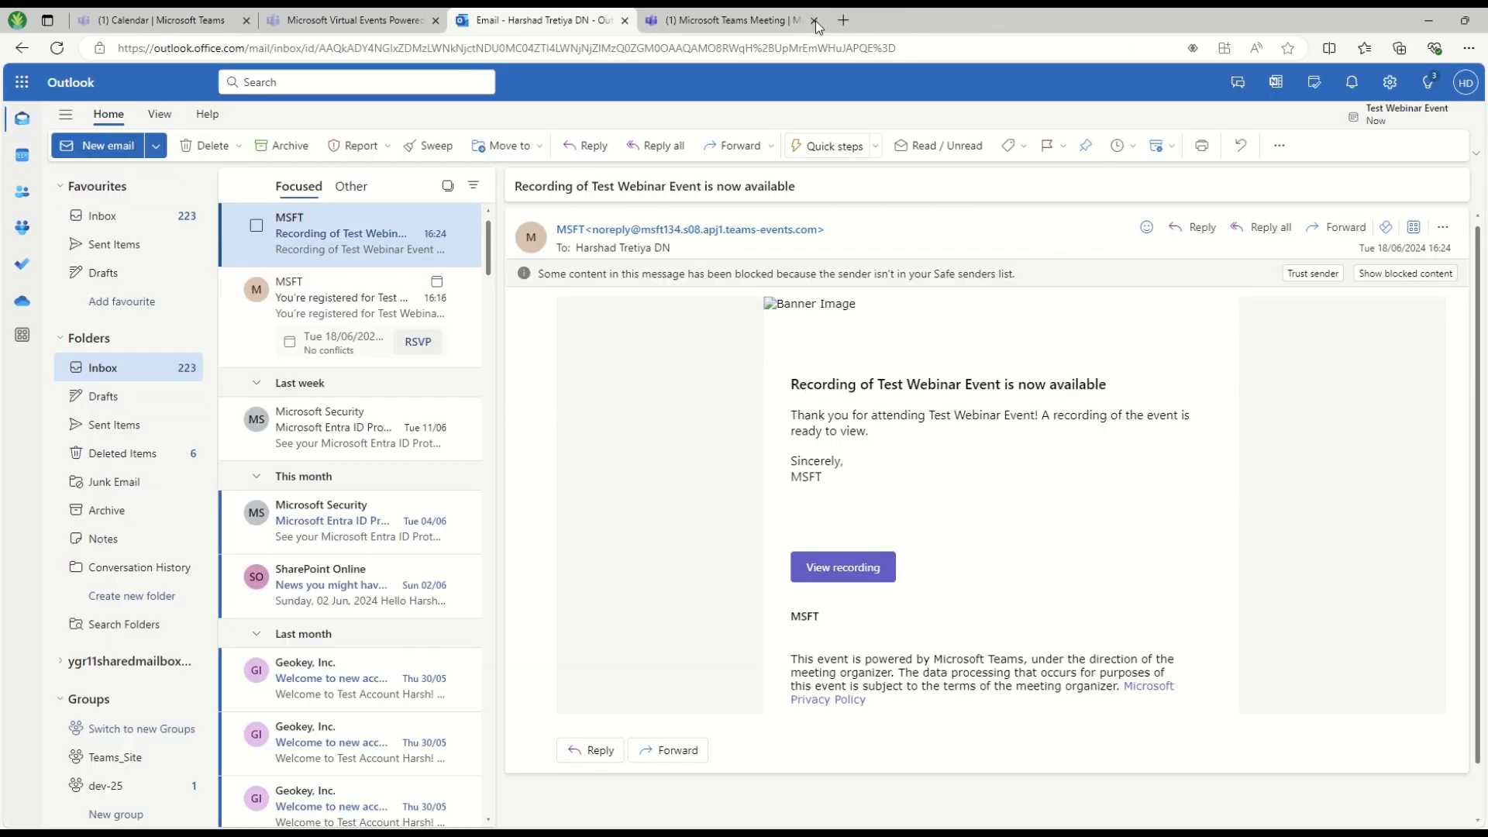
click(750, 18)
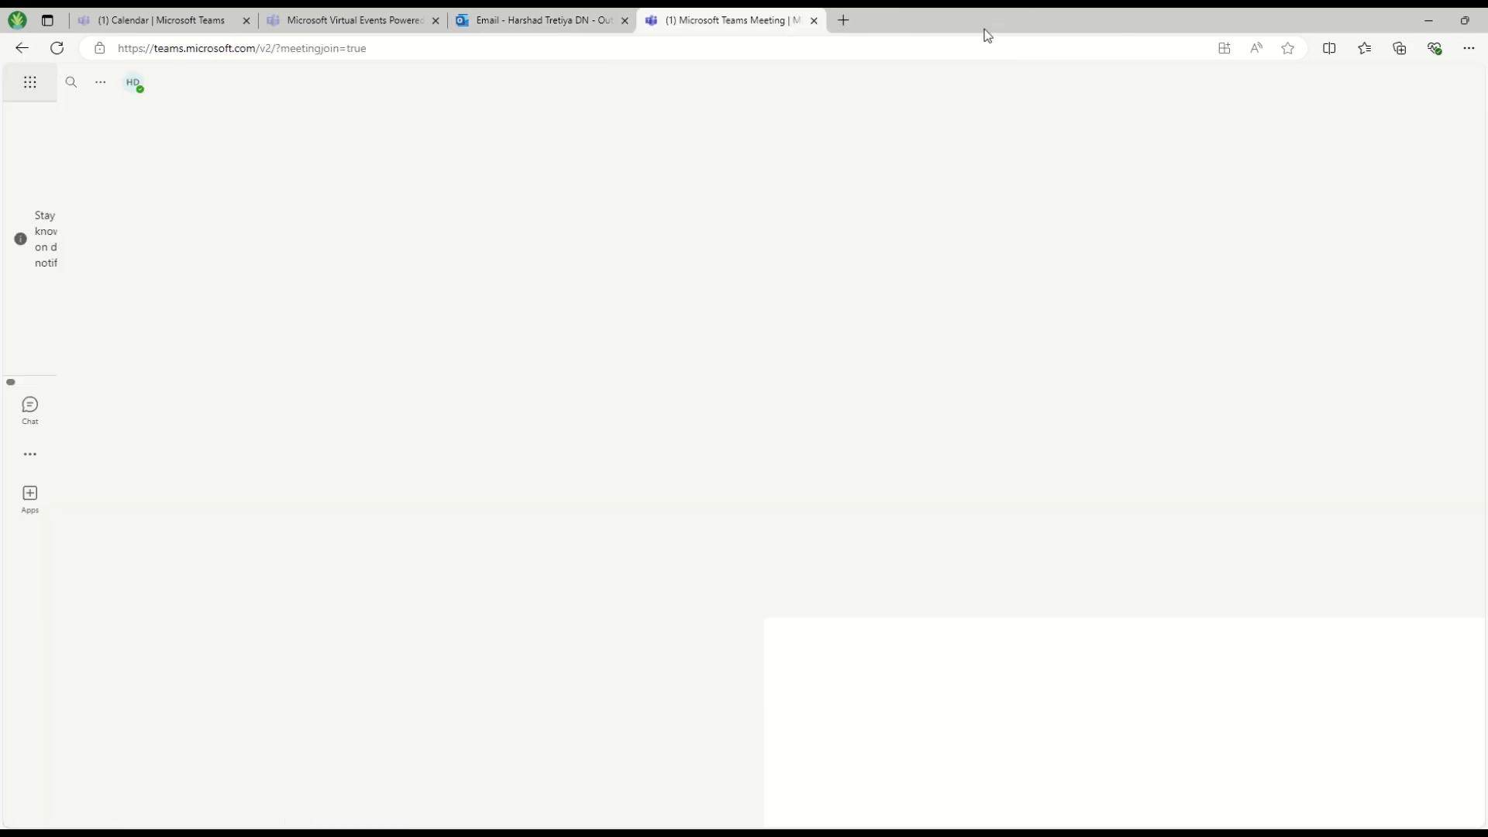
click(815, 21)
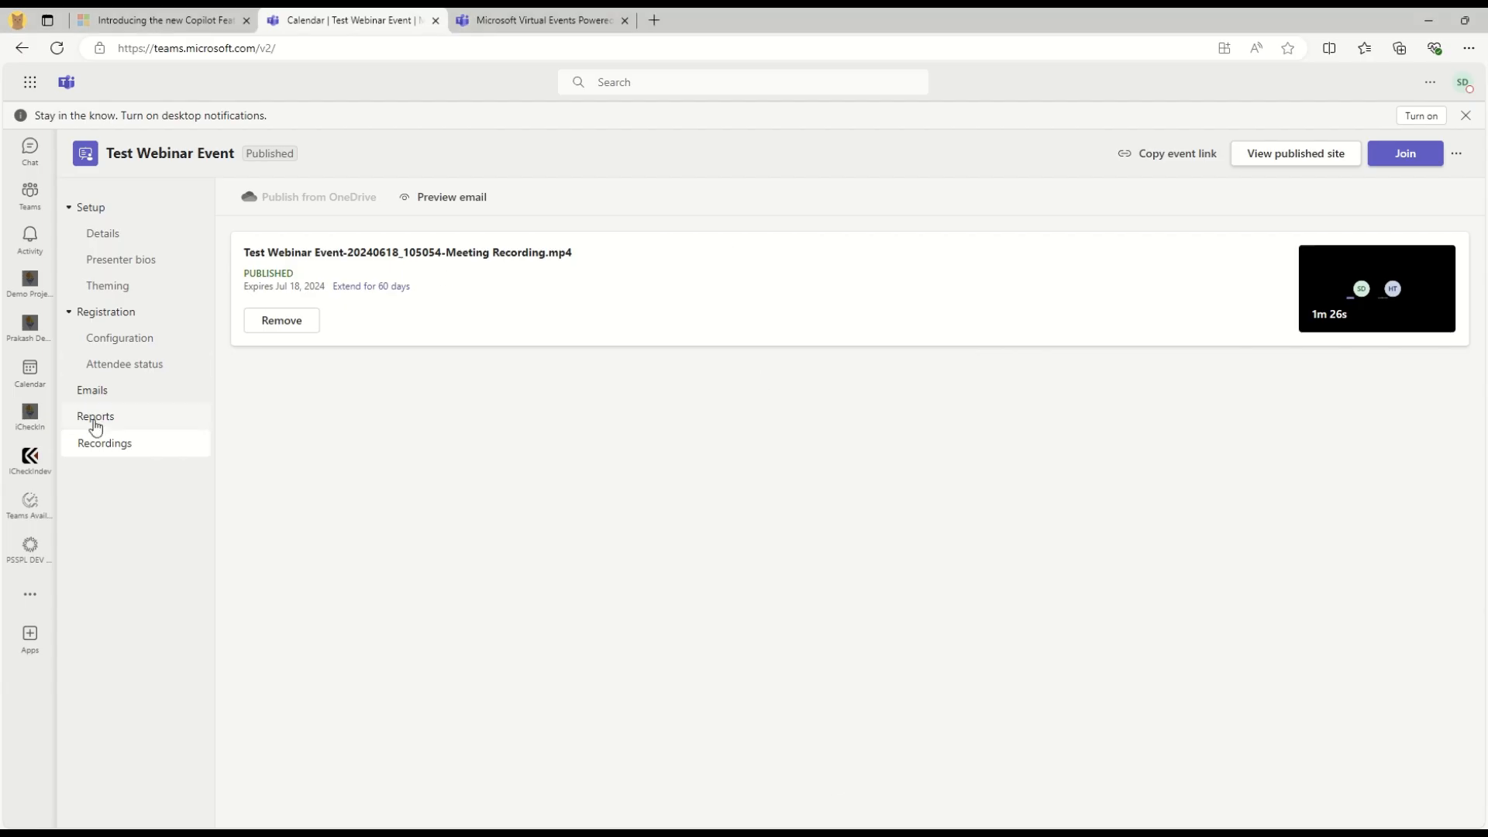
Dismiss the notification banner and start a new town hall event from the calendar, closing the save prompt
click(1464, 117)
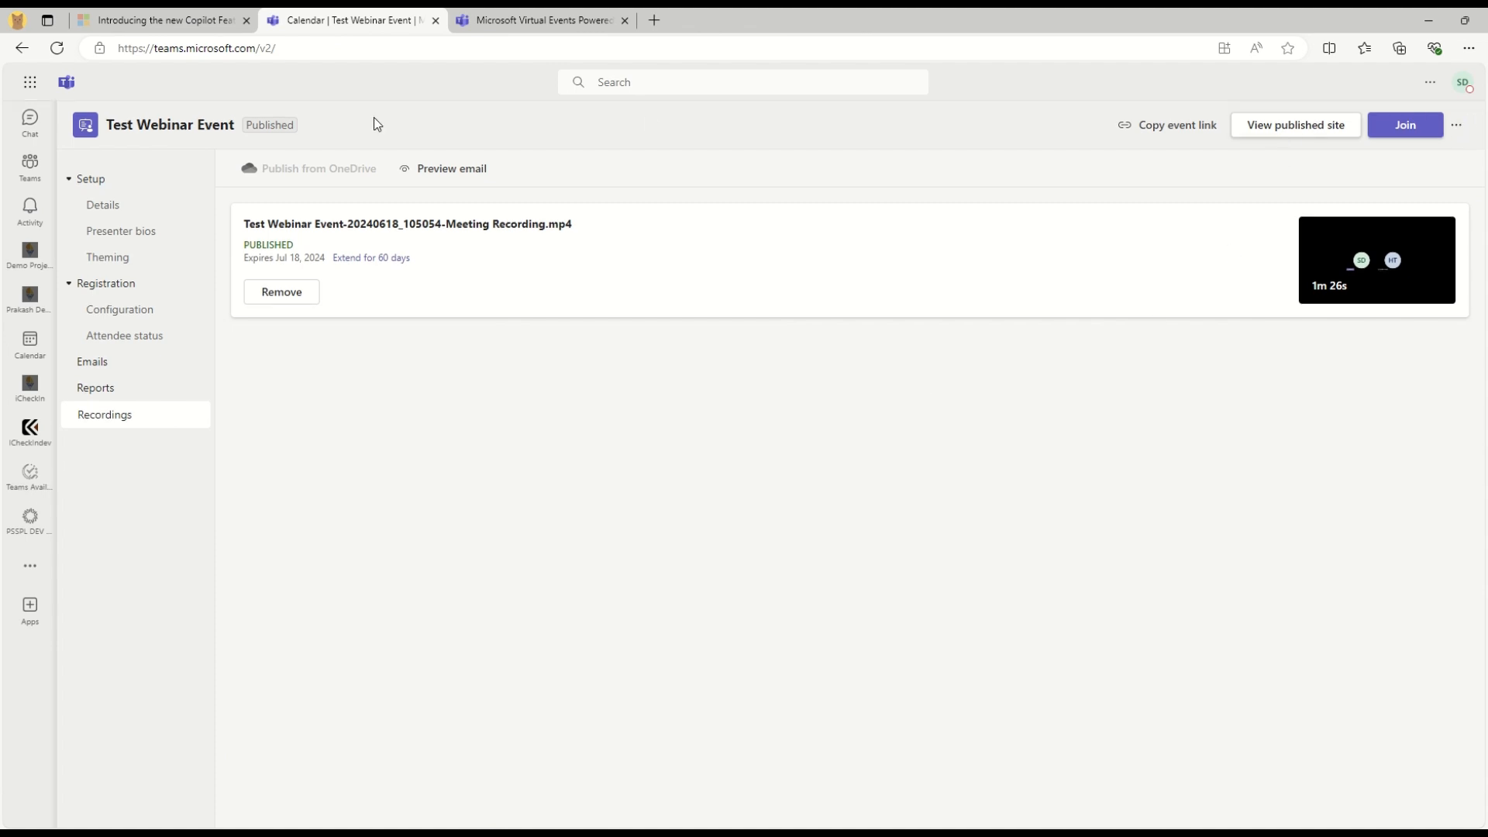
click(30, 341)
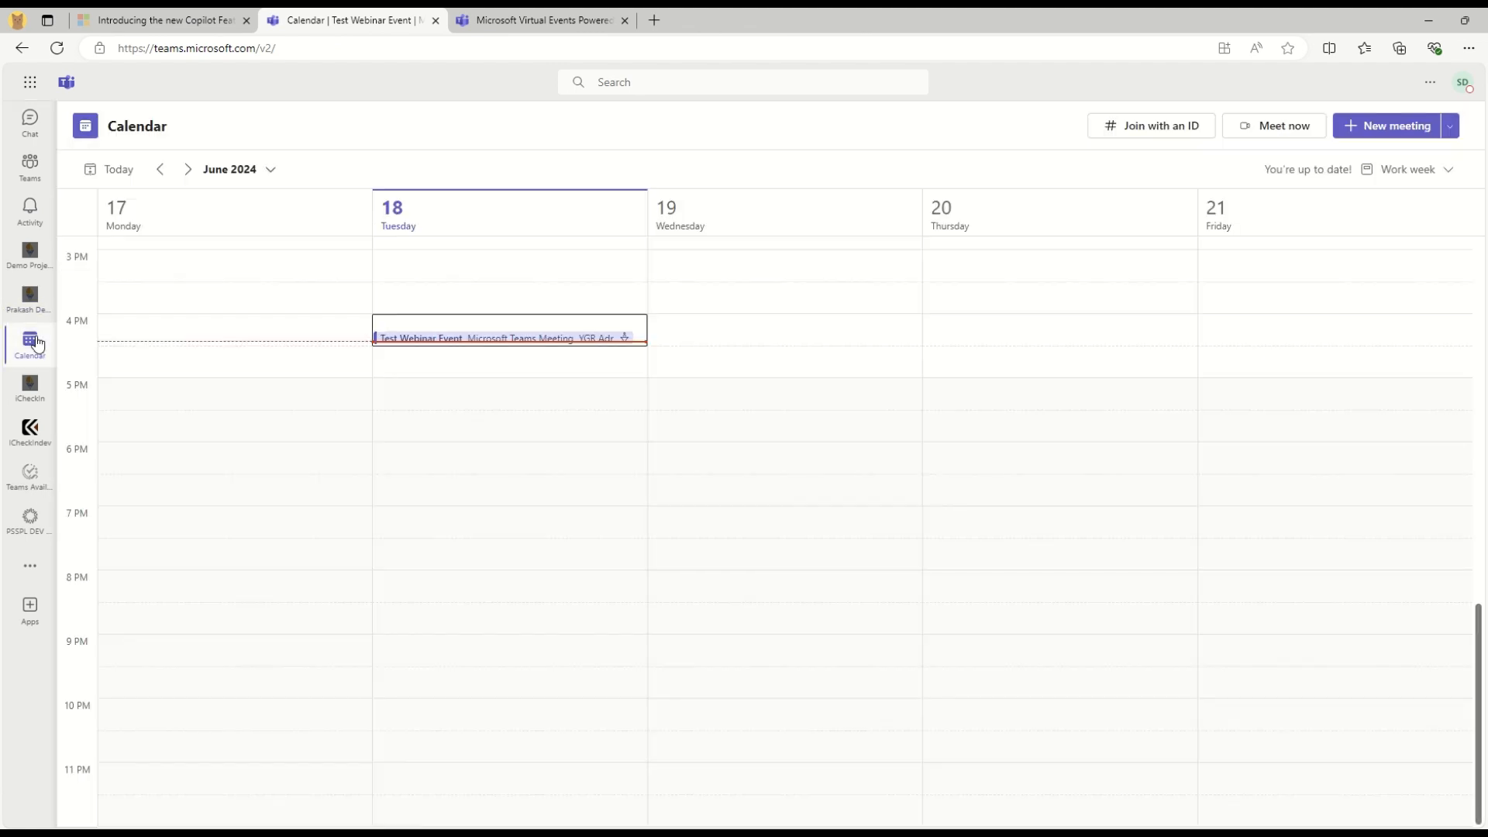
click(1452, 128)
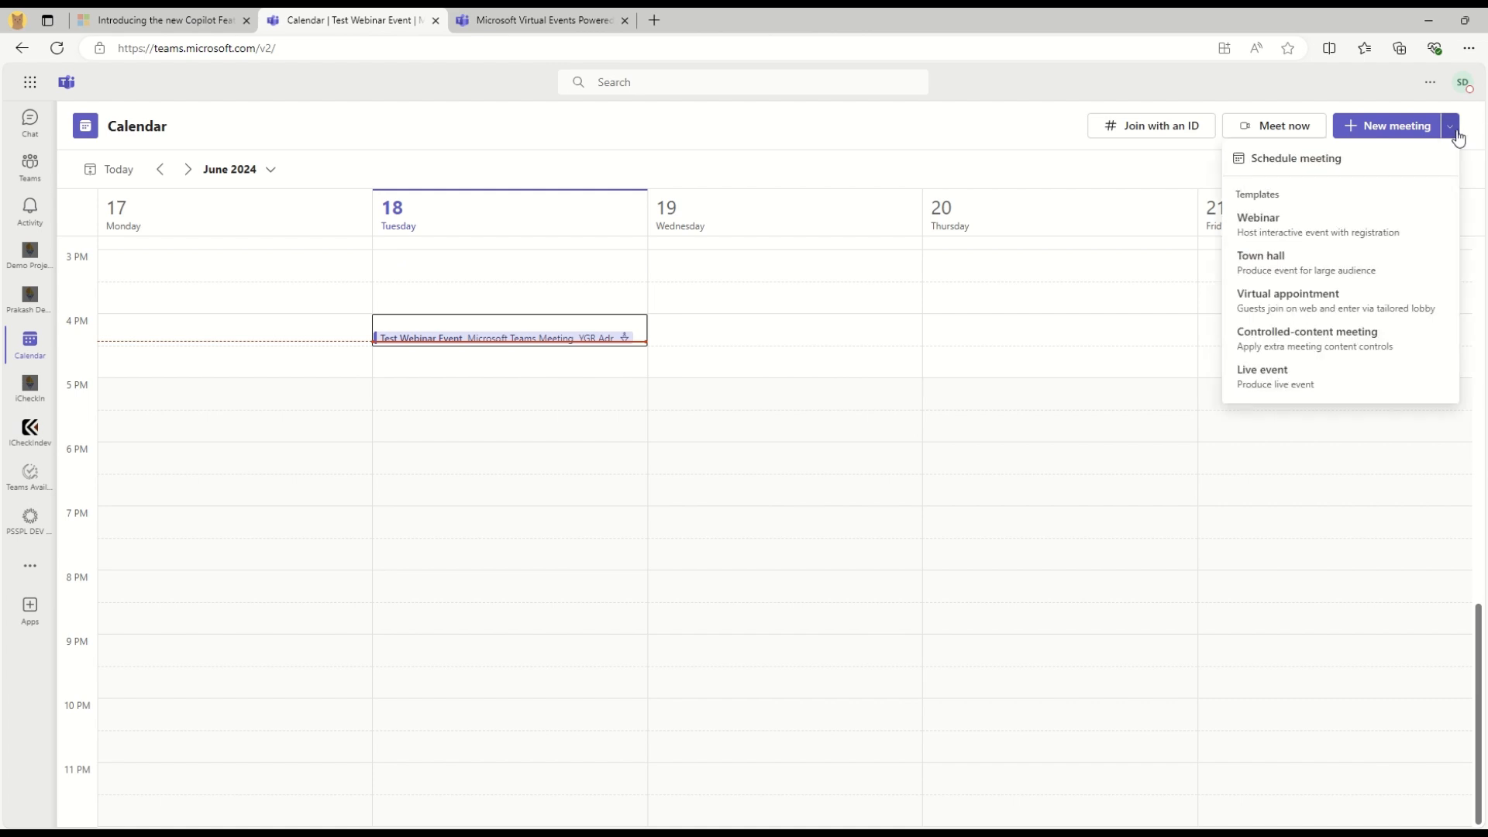
click(1307, 266)
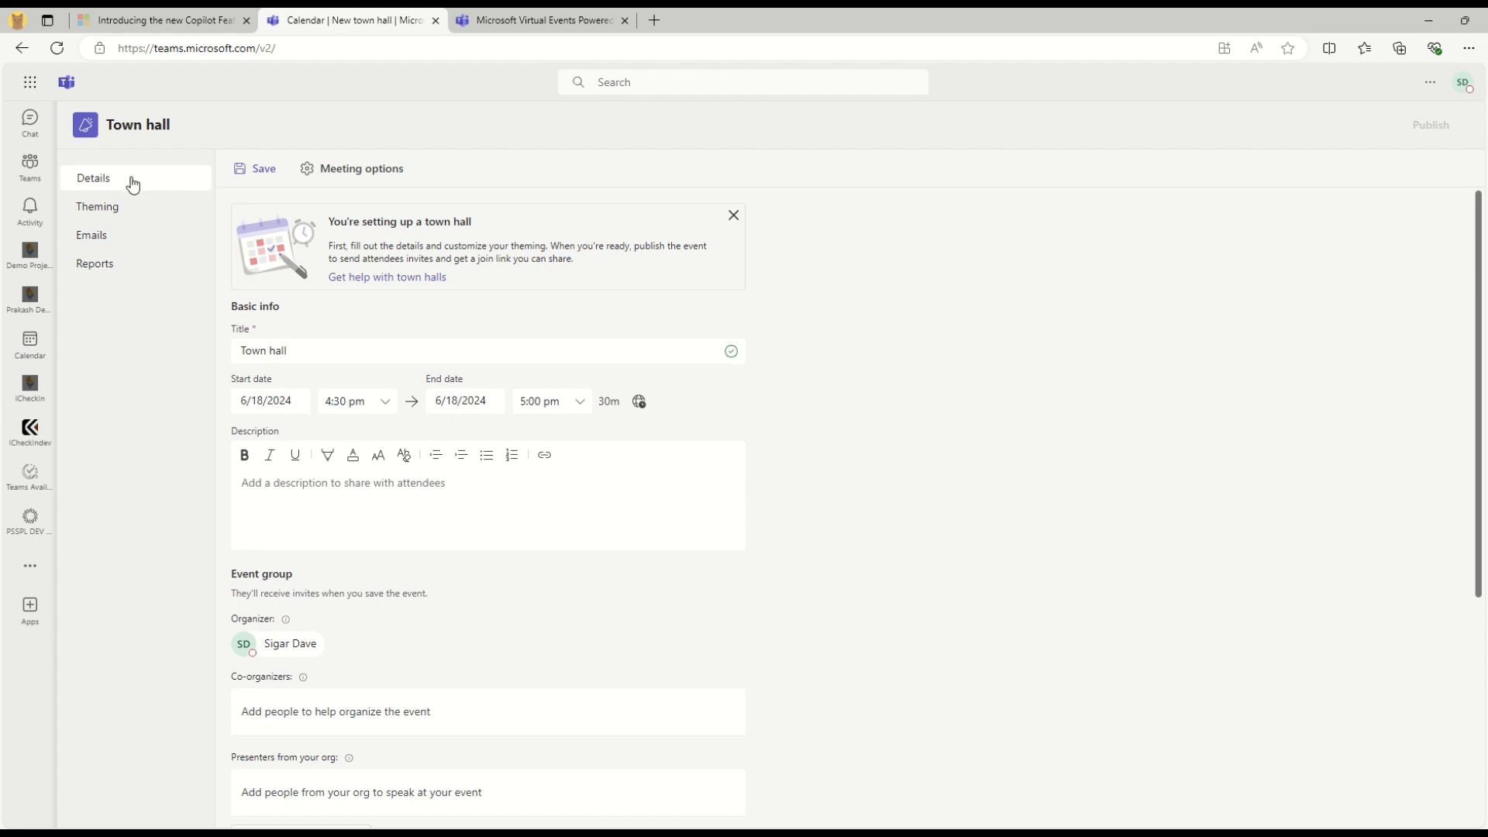
click(114, 206)
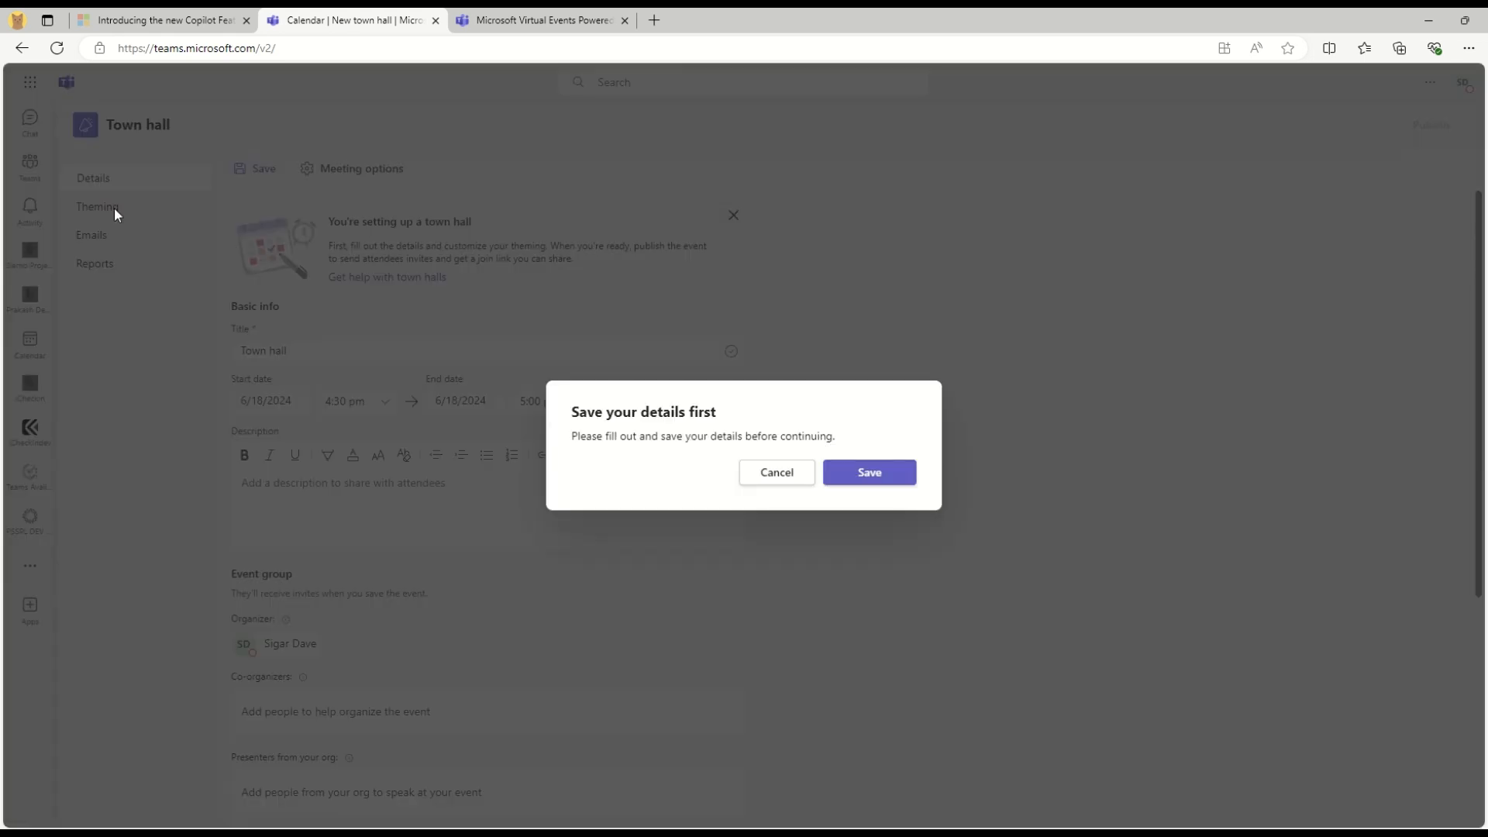
click(826, 476)
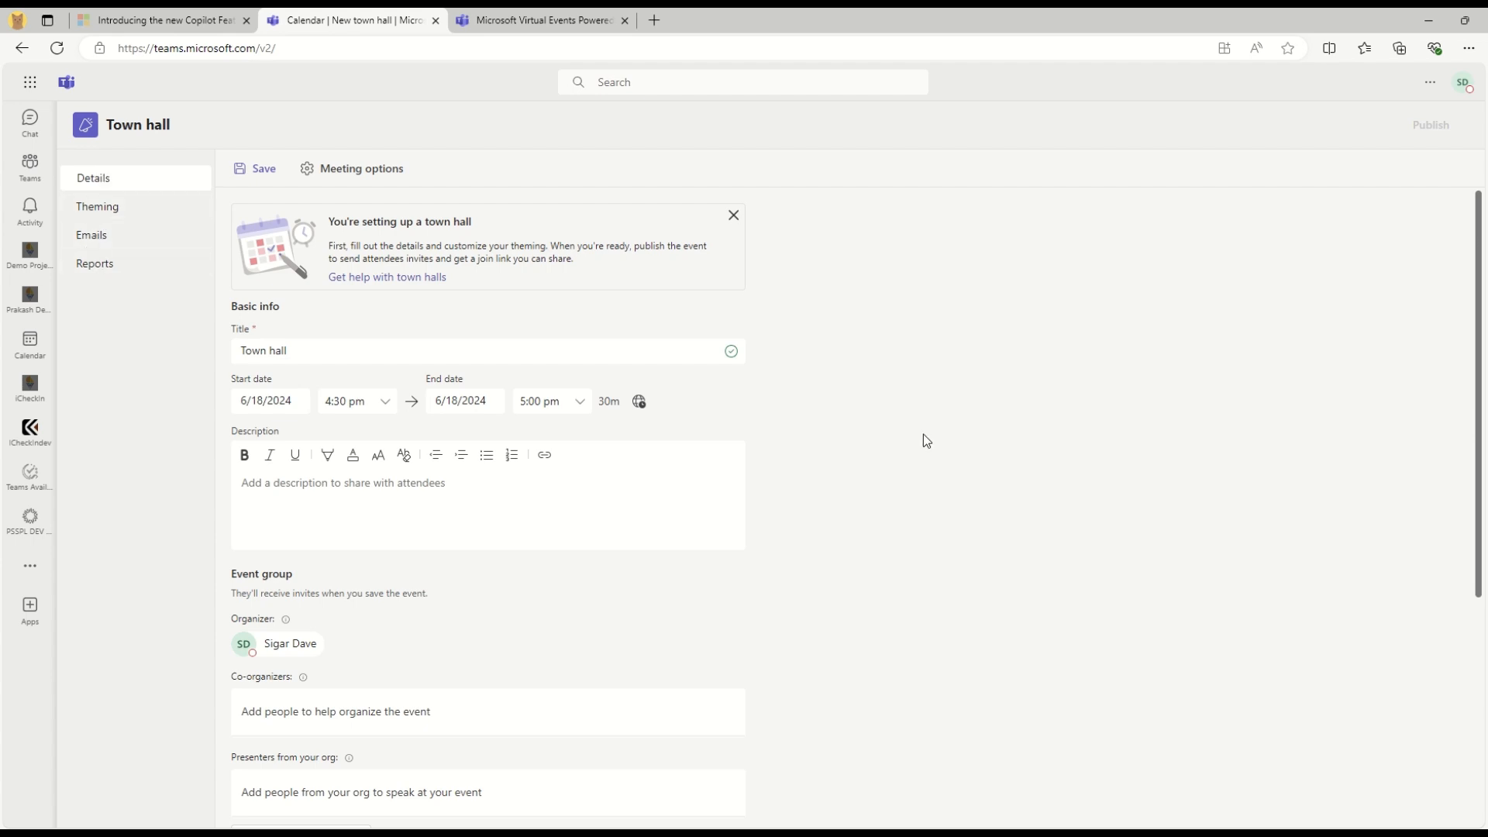
Look over the town hall form, then return to the June 17–21 work-week calendar
scroll(923, 437, down, 2)
scroll(286, 572, down, 2)
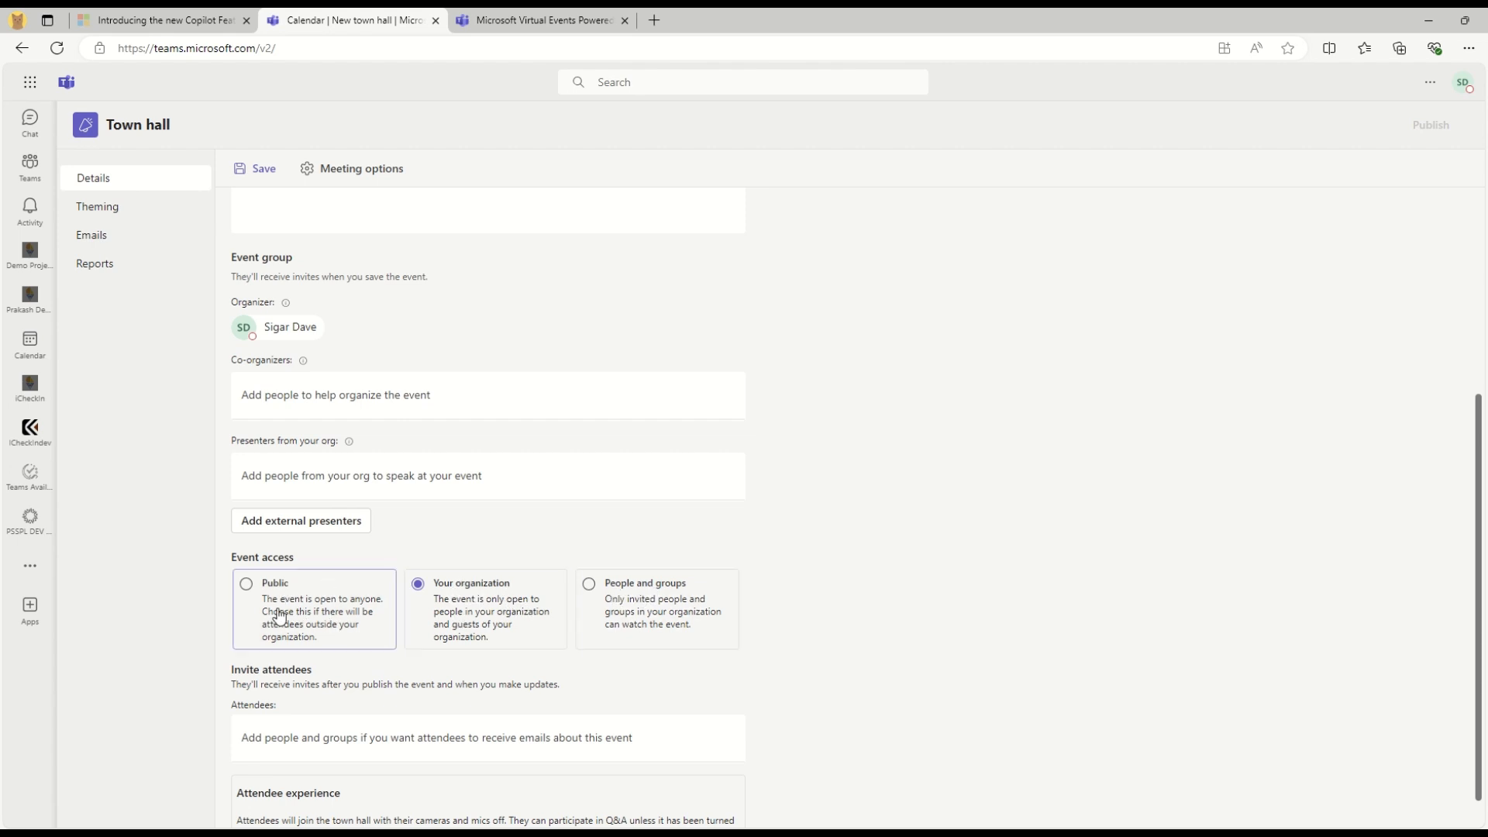
scroll(850, 517, down, 1)
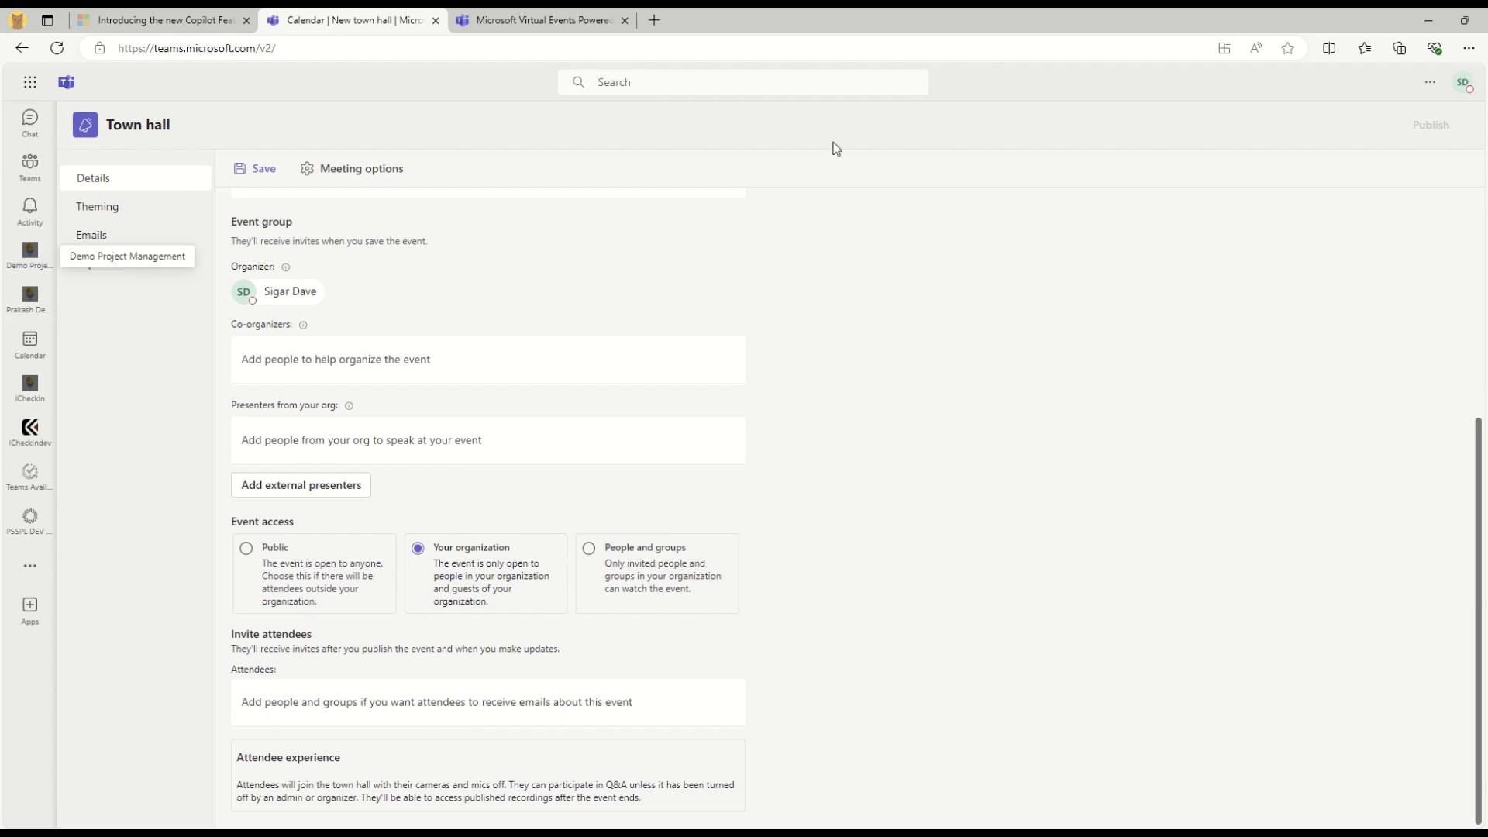
click(25, 363)
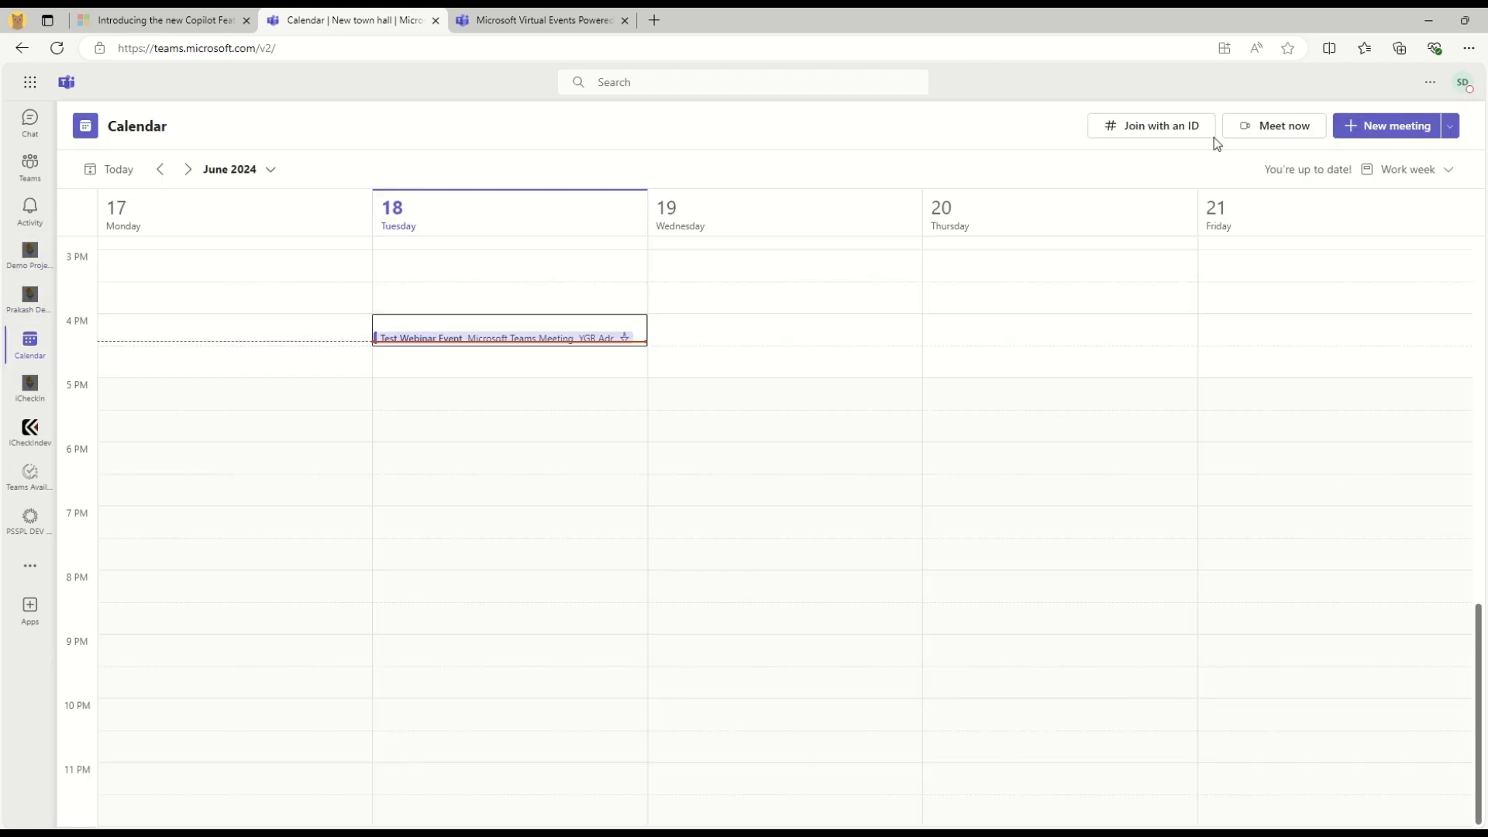
Create a new Virtual appointment from the New meeting menu and take the intro tour
click(1449, 126)
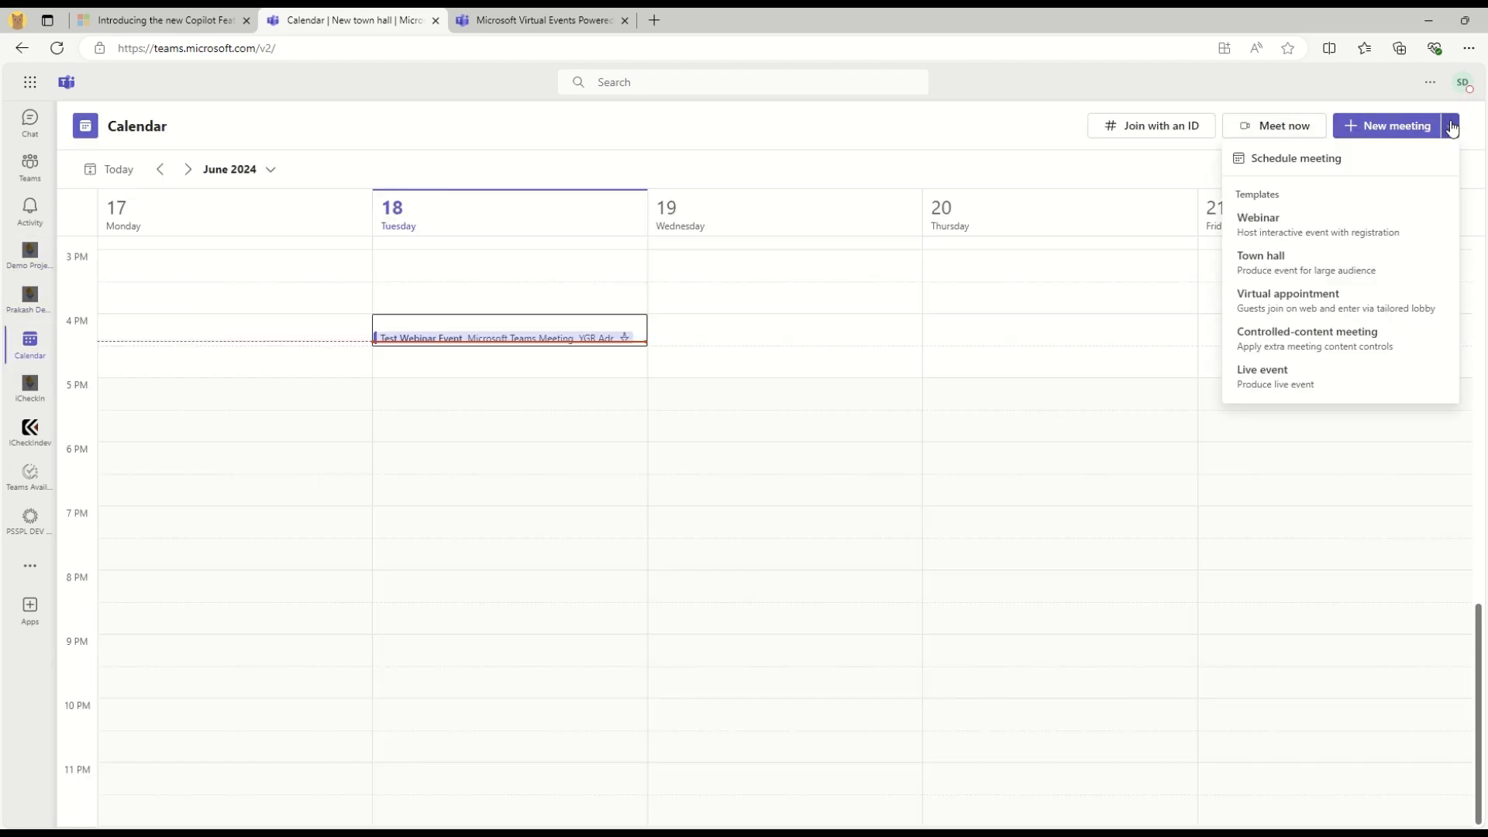
click(1300, 306)
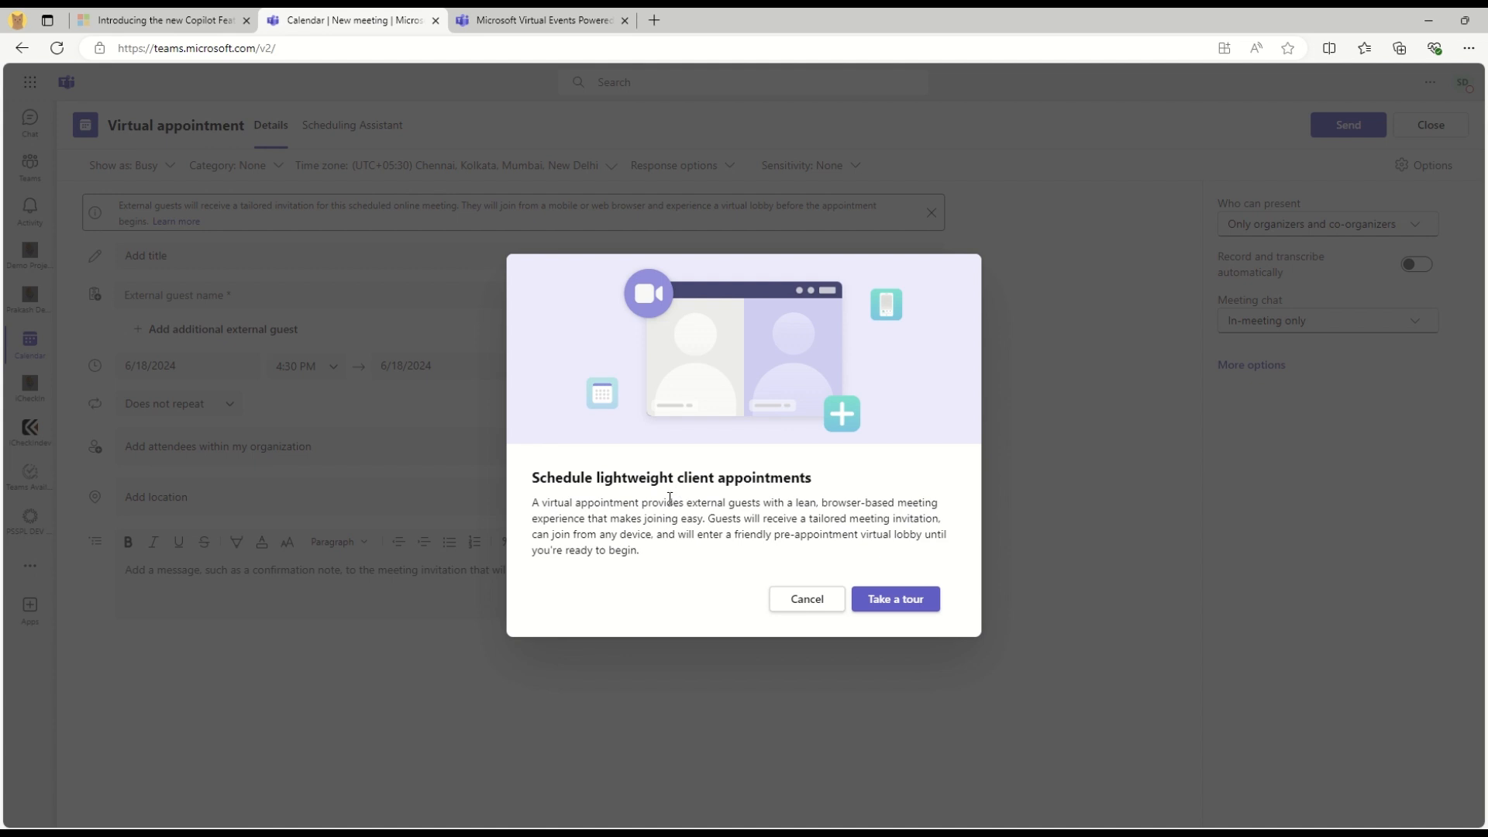
drag(534, 505, 961, 554)
click(773, 537)
drag(817, 536, 951, 534)
drag(569, 550, 614, 555)
click(649, 496)
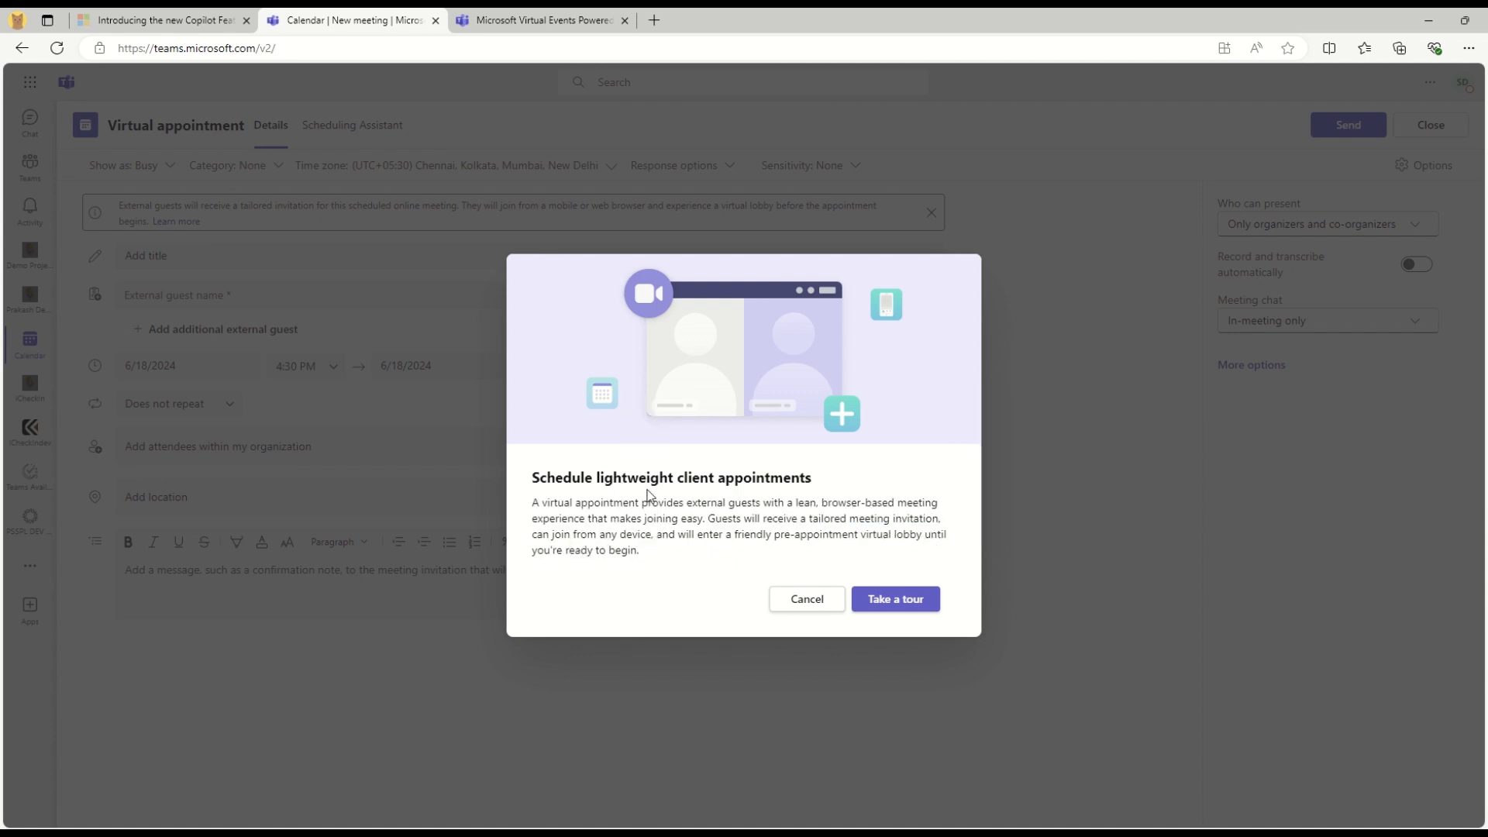
click(875, 600)
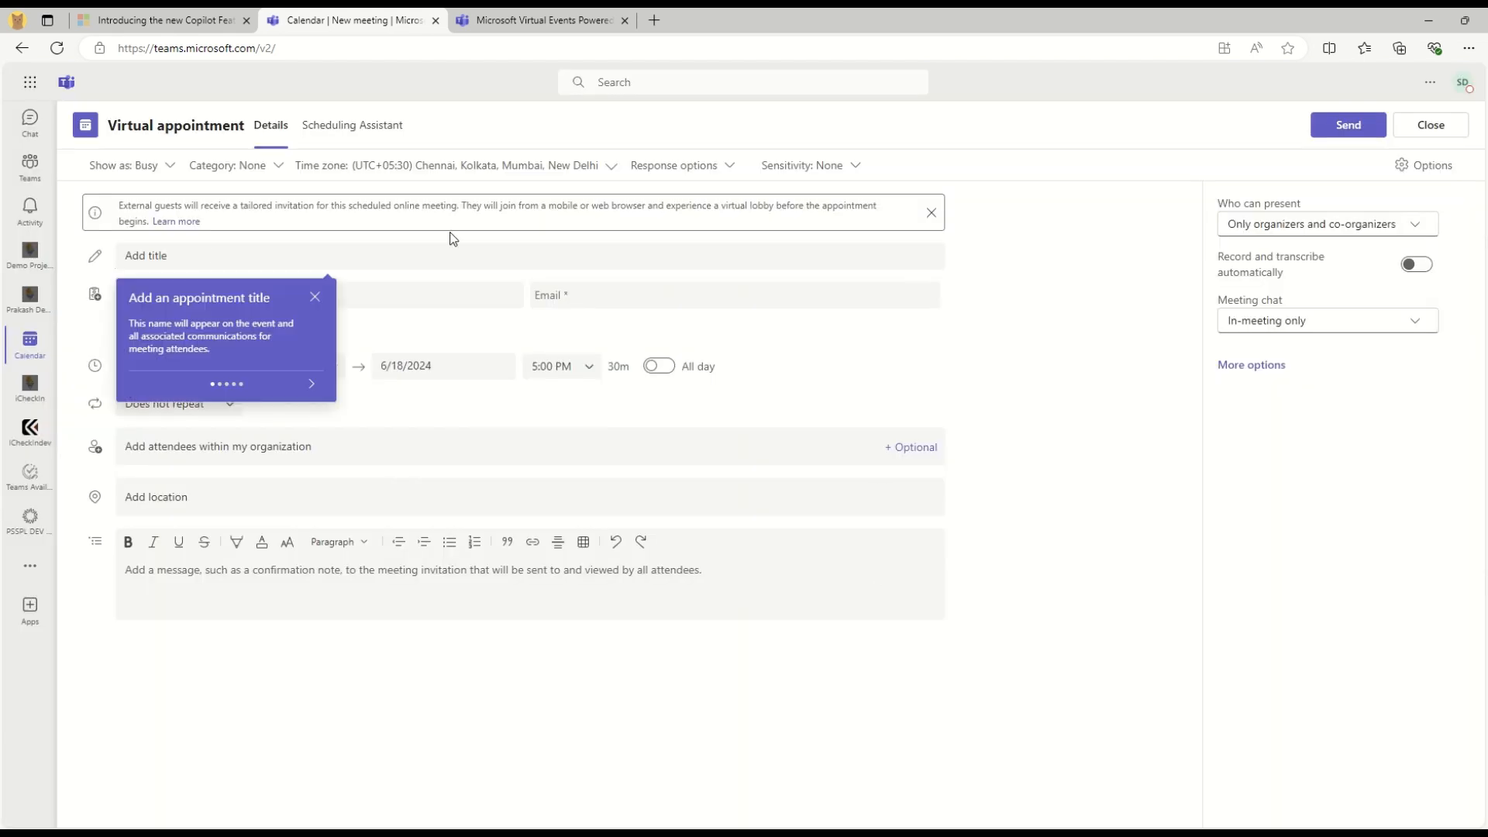
Title the virtual appointment 'TestAppointment'
click(254, 257)
text(TestAppo)
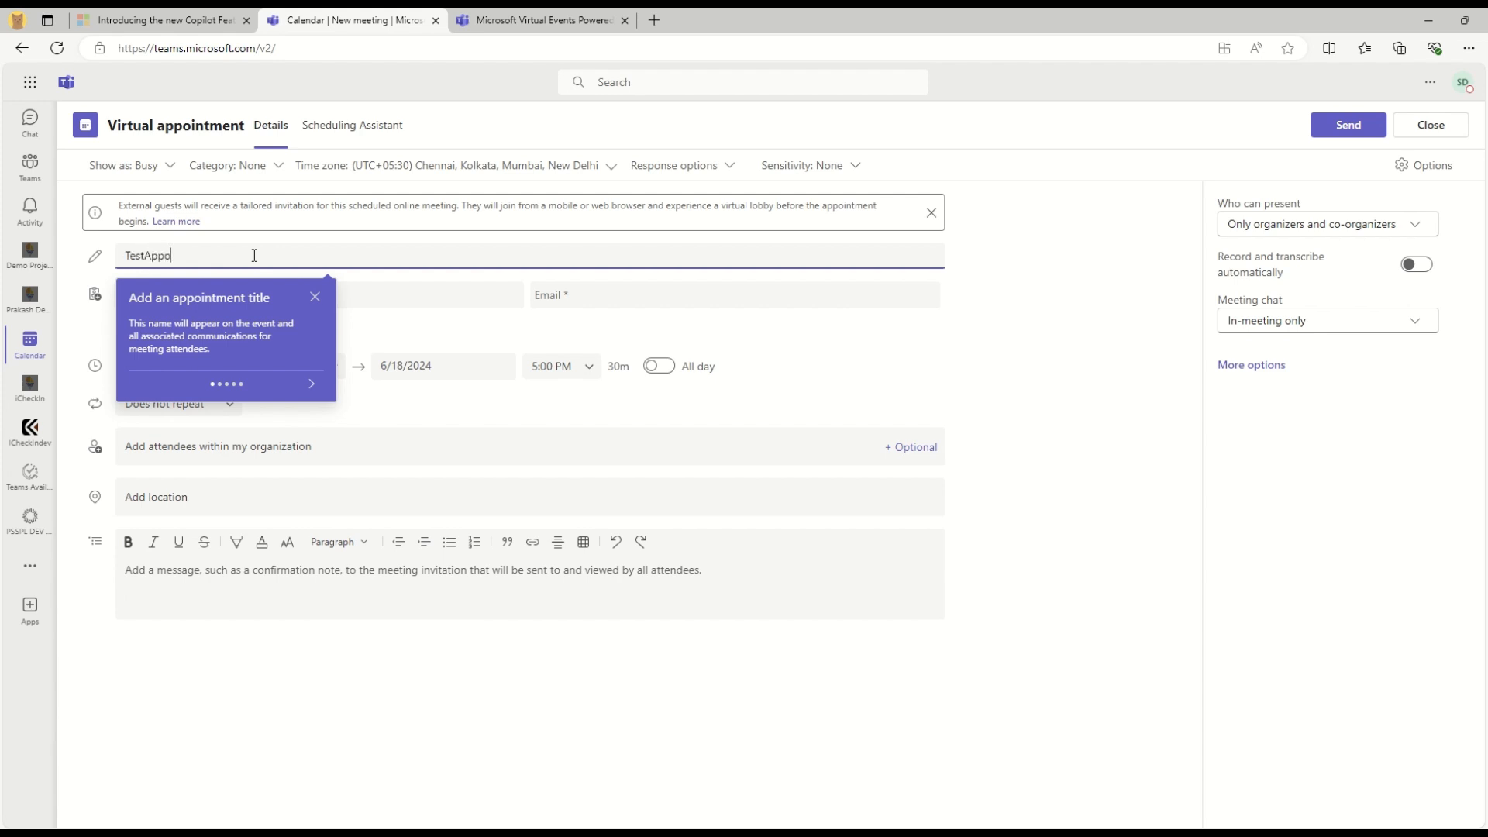
text(intment)
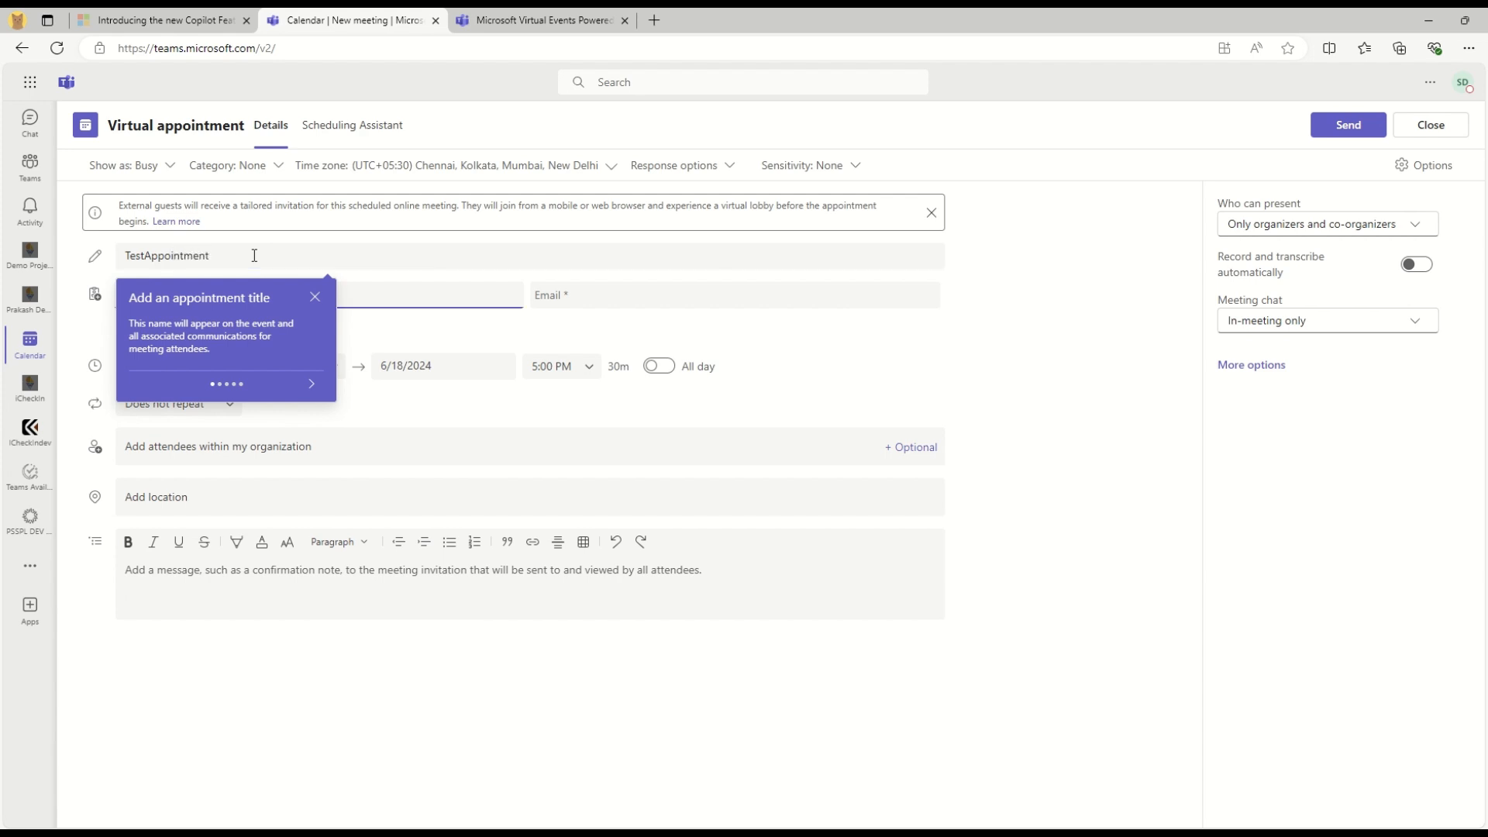
click(314, 385)
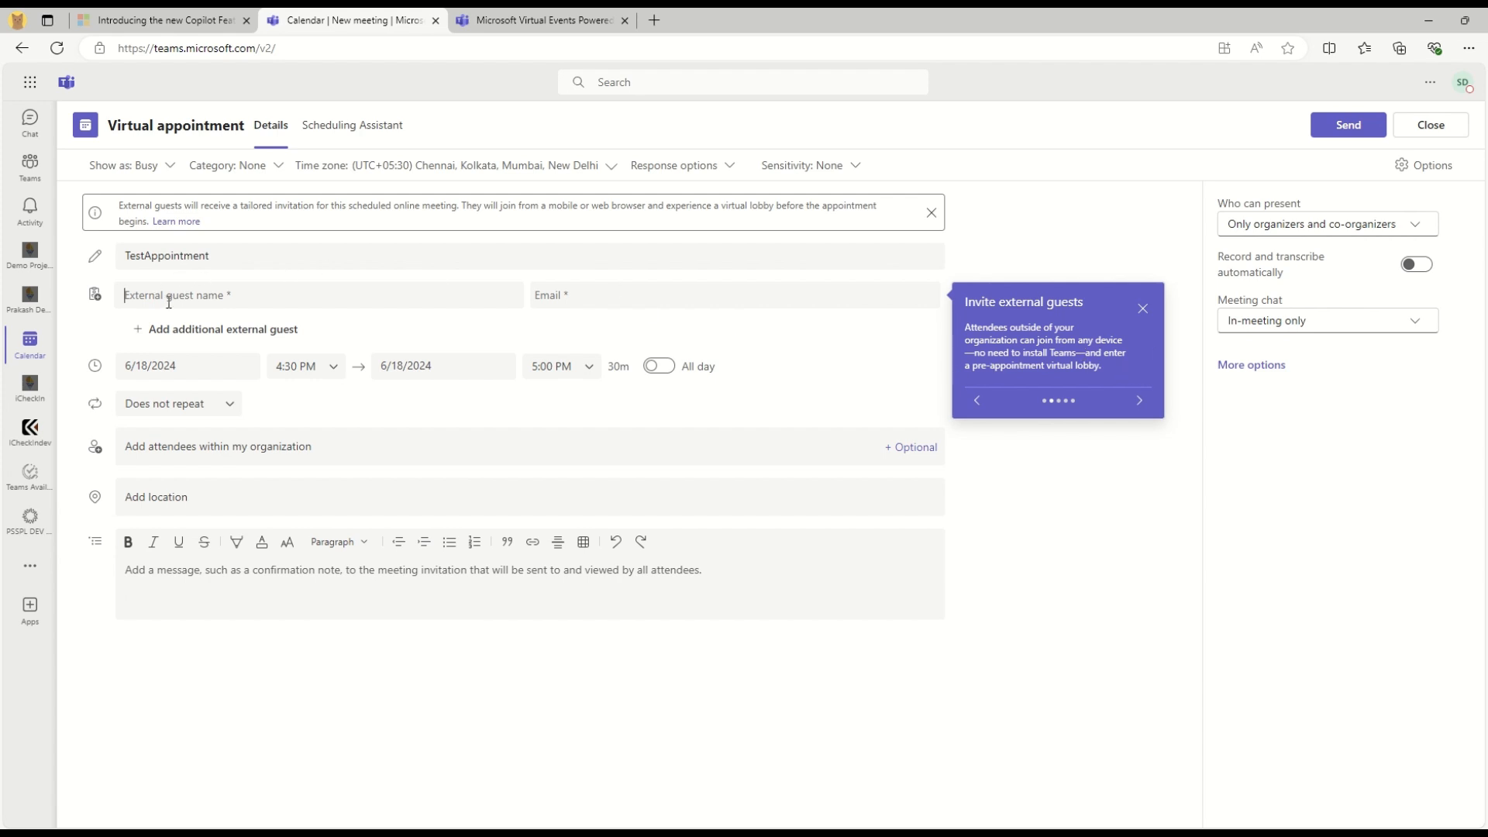
Enter the external guest's name and e-mail address
text(Sigar)
key(Tab)
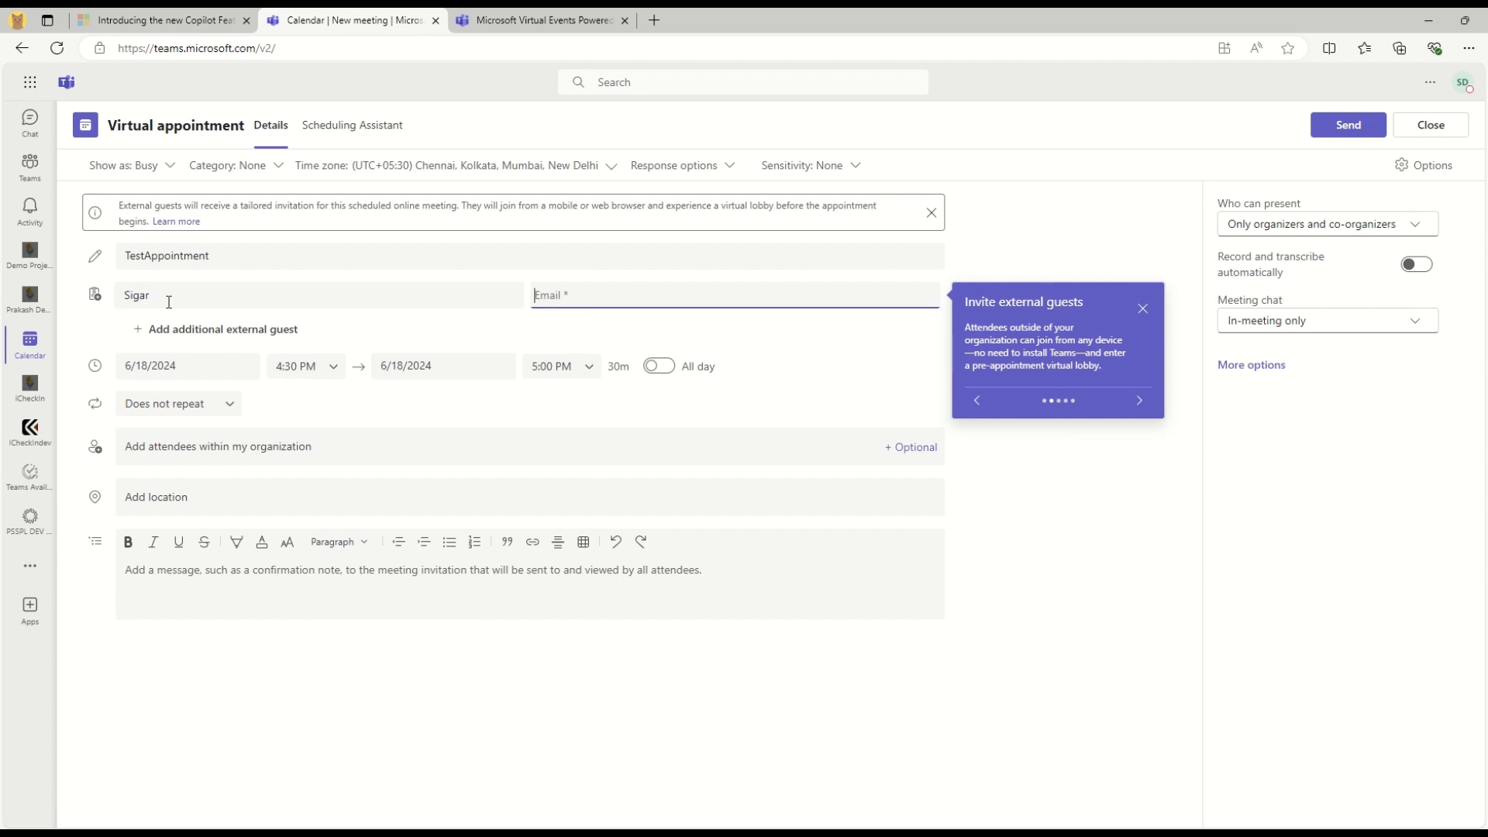
key(Tab)
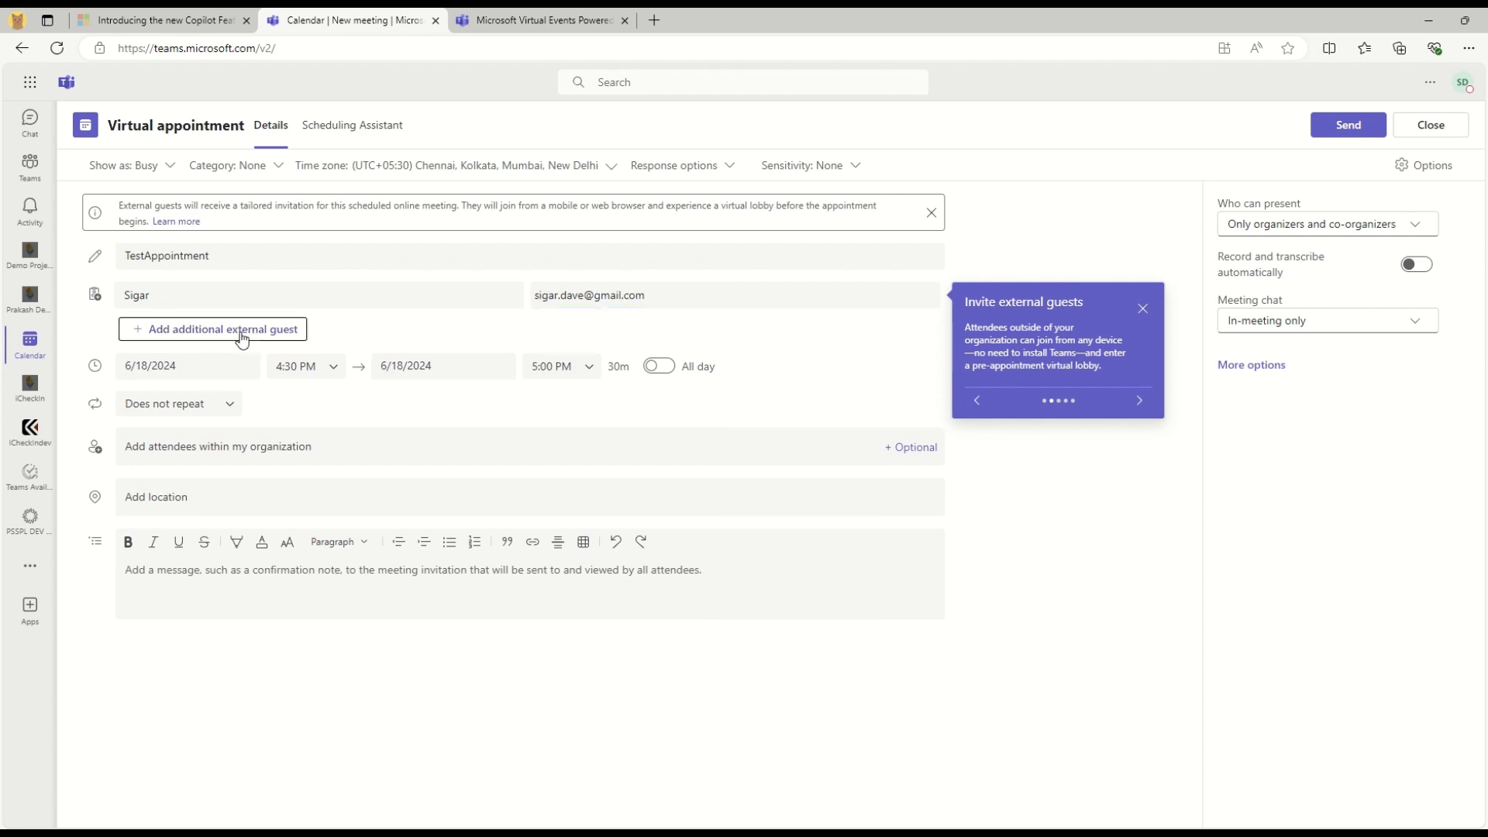
click(1141, 401)
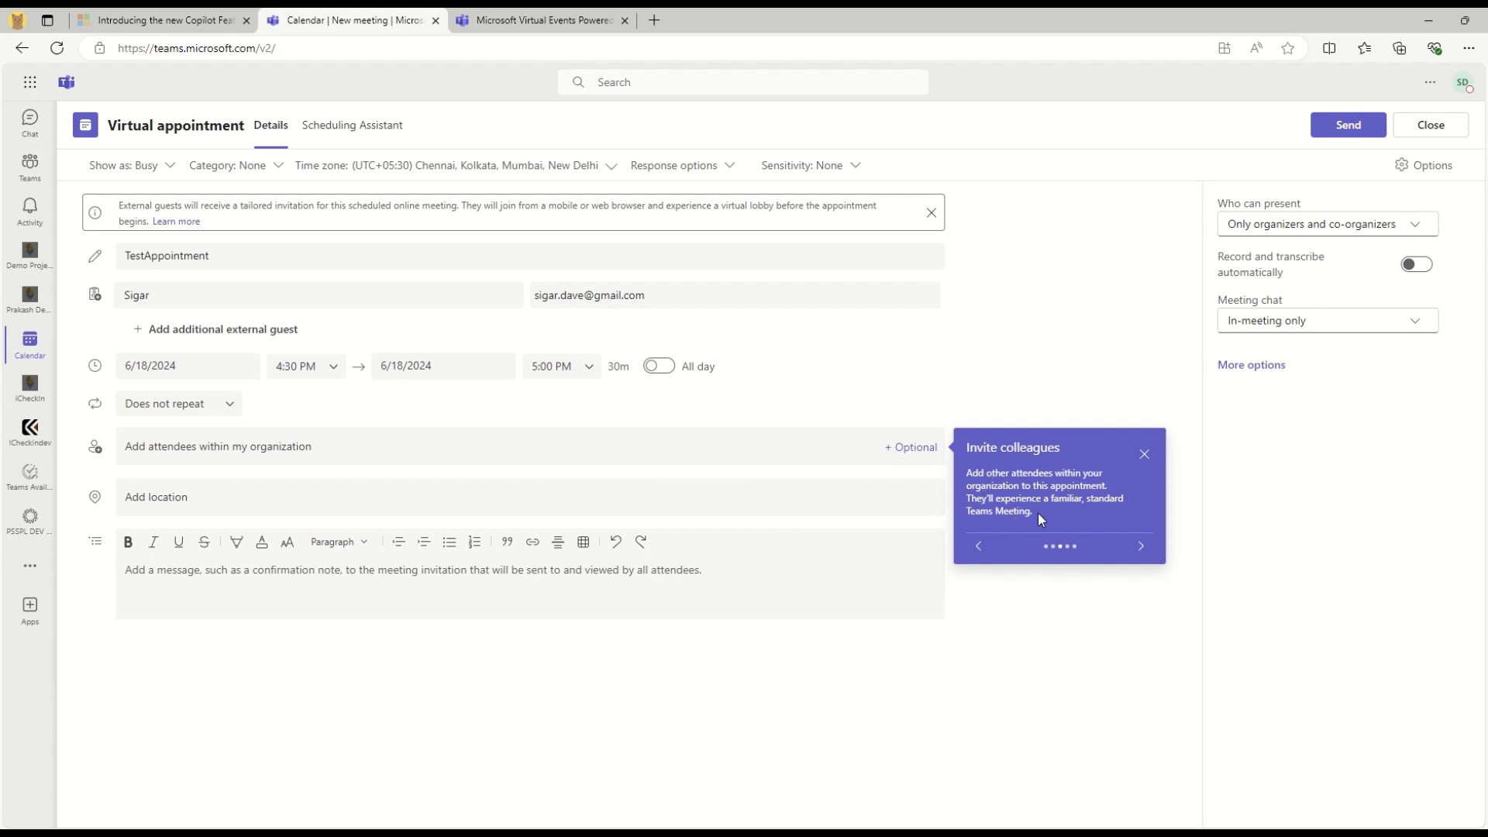
Add a colleague from the organization as an attendee
drag(1038, 513, 967, 476)
click(265, 438)
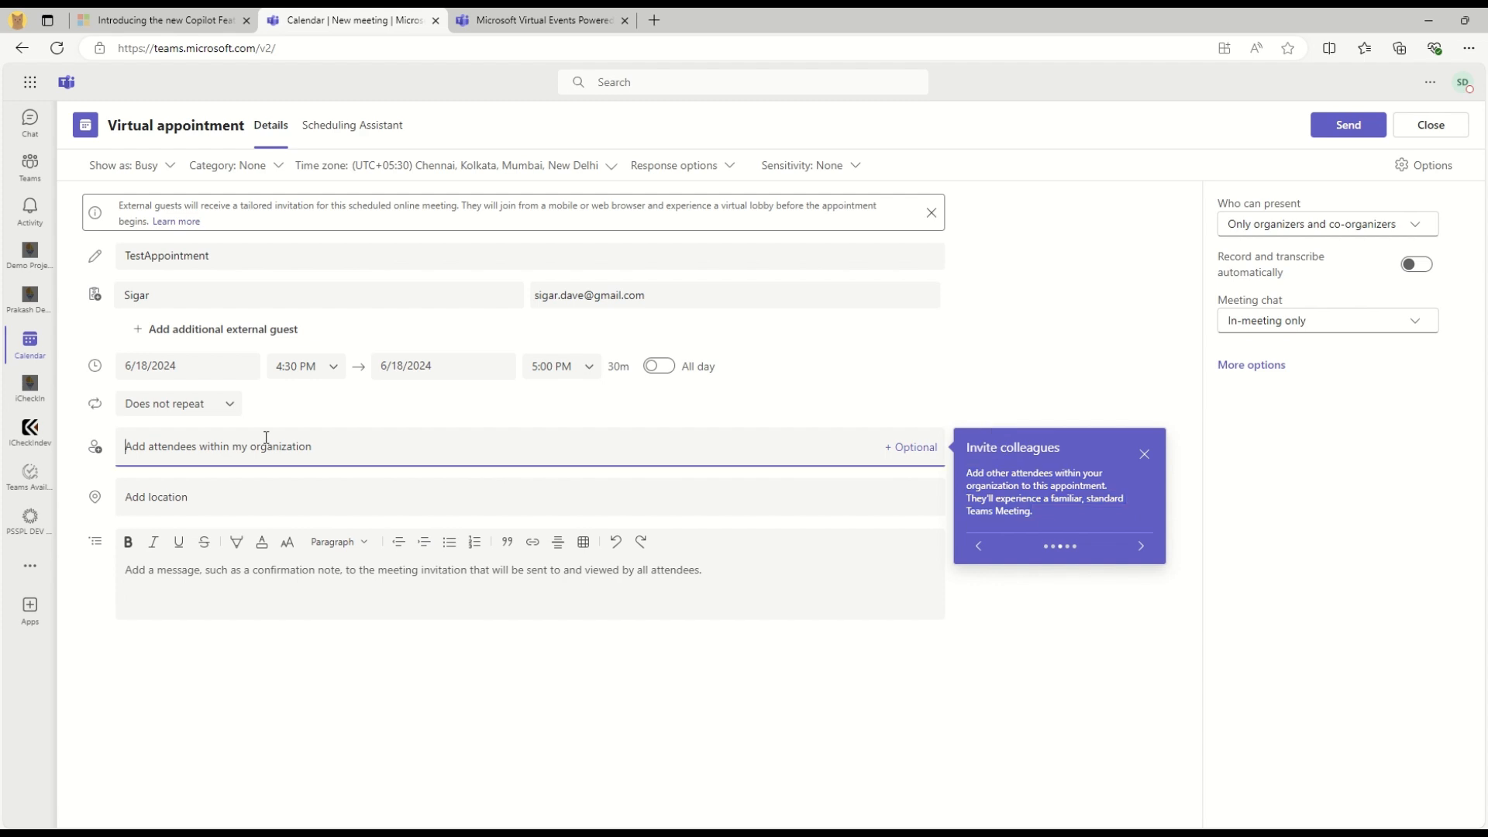
text(har)
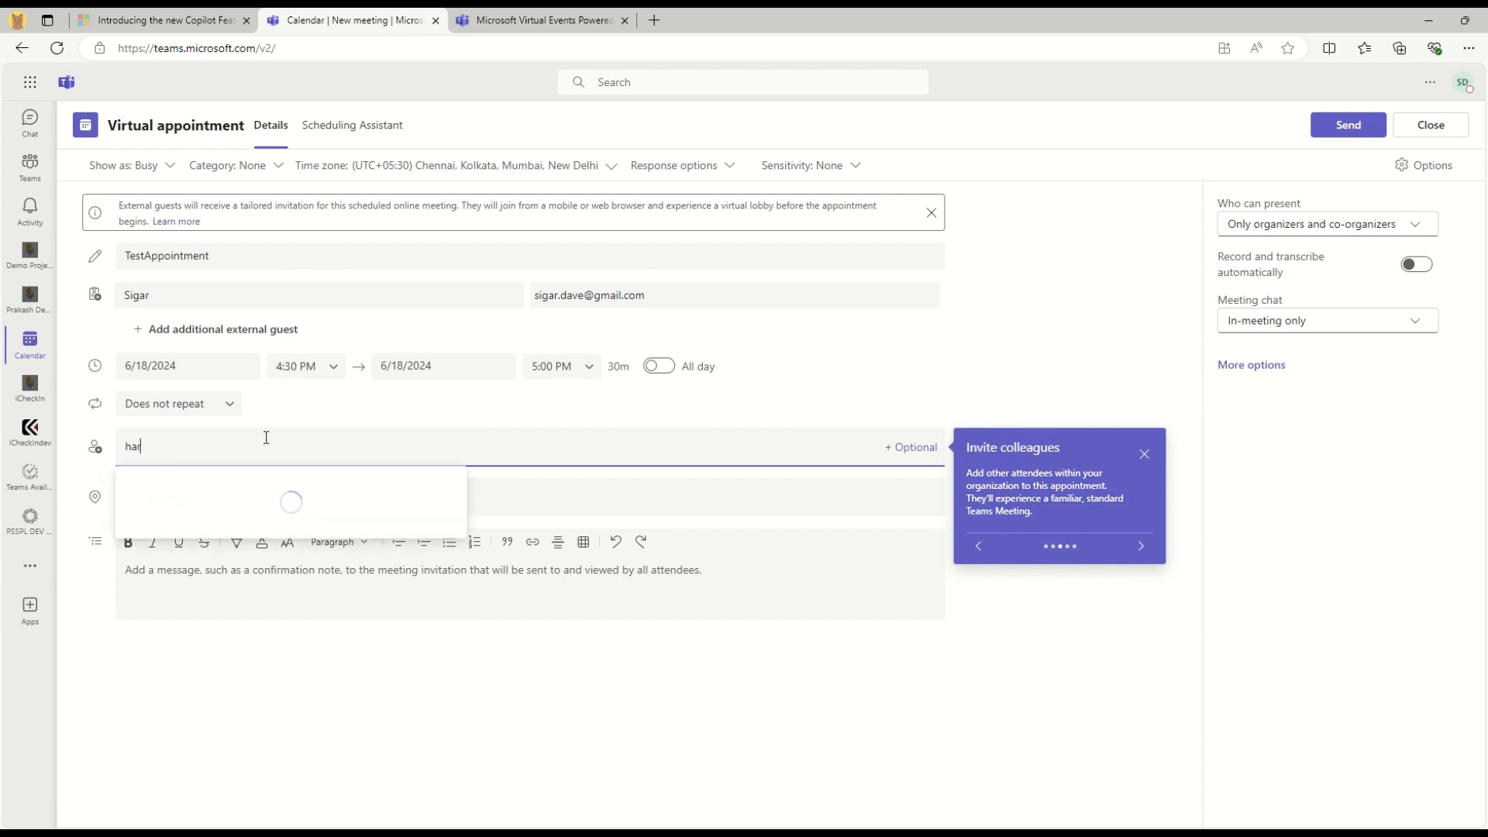
text(shad)
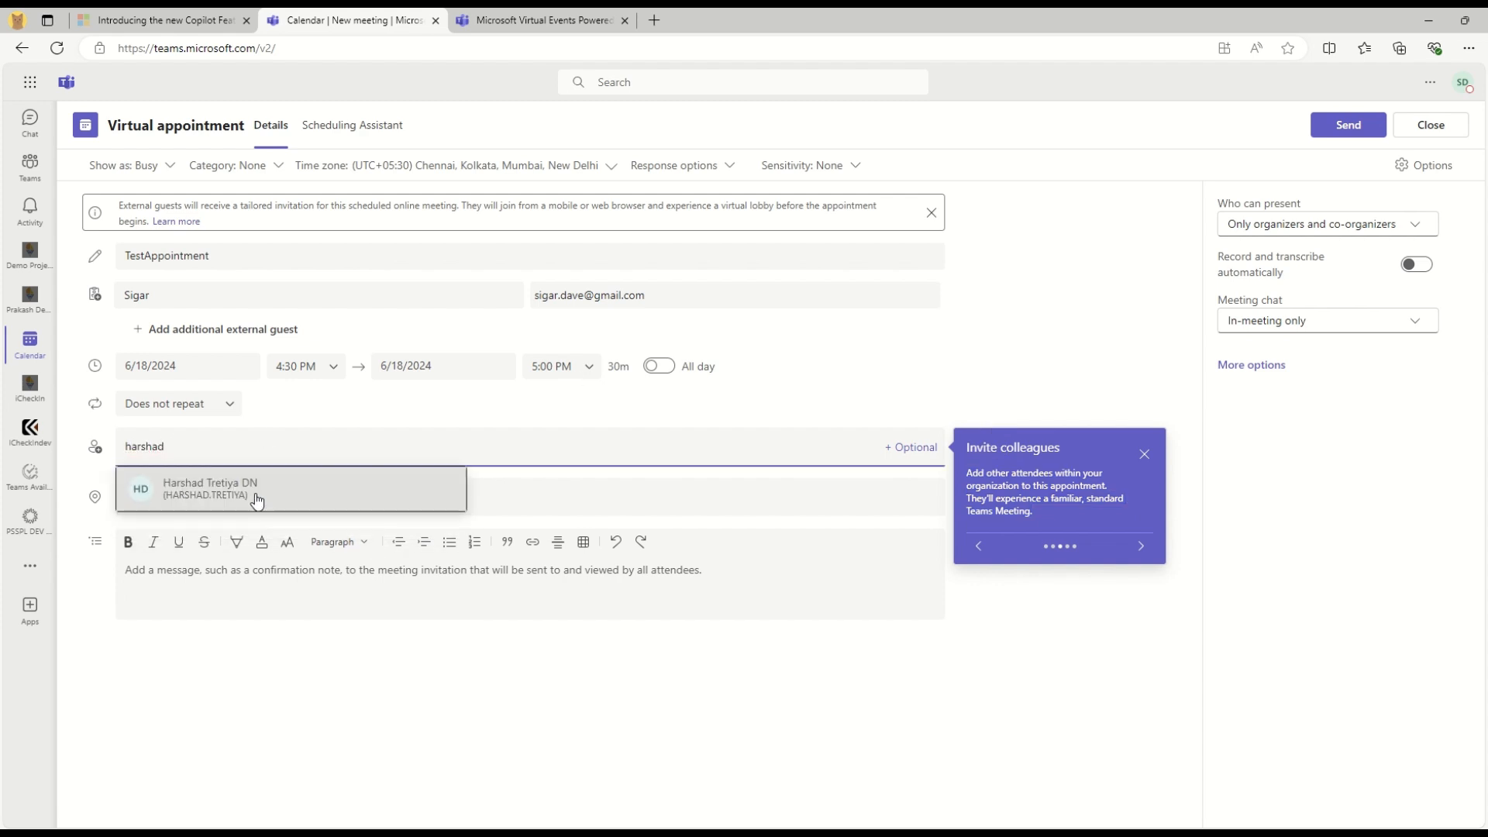
click(255, 499)
click(1145, 566)
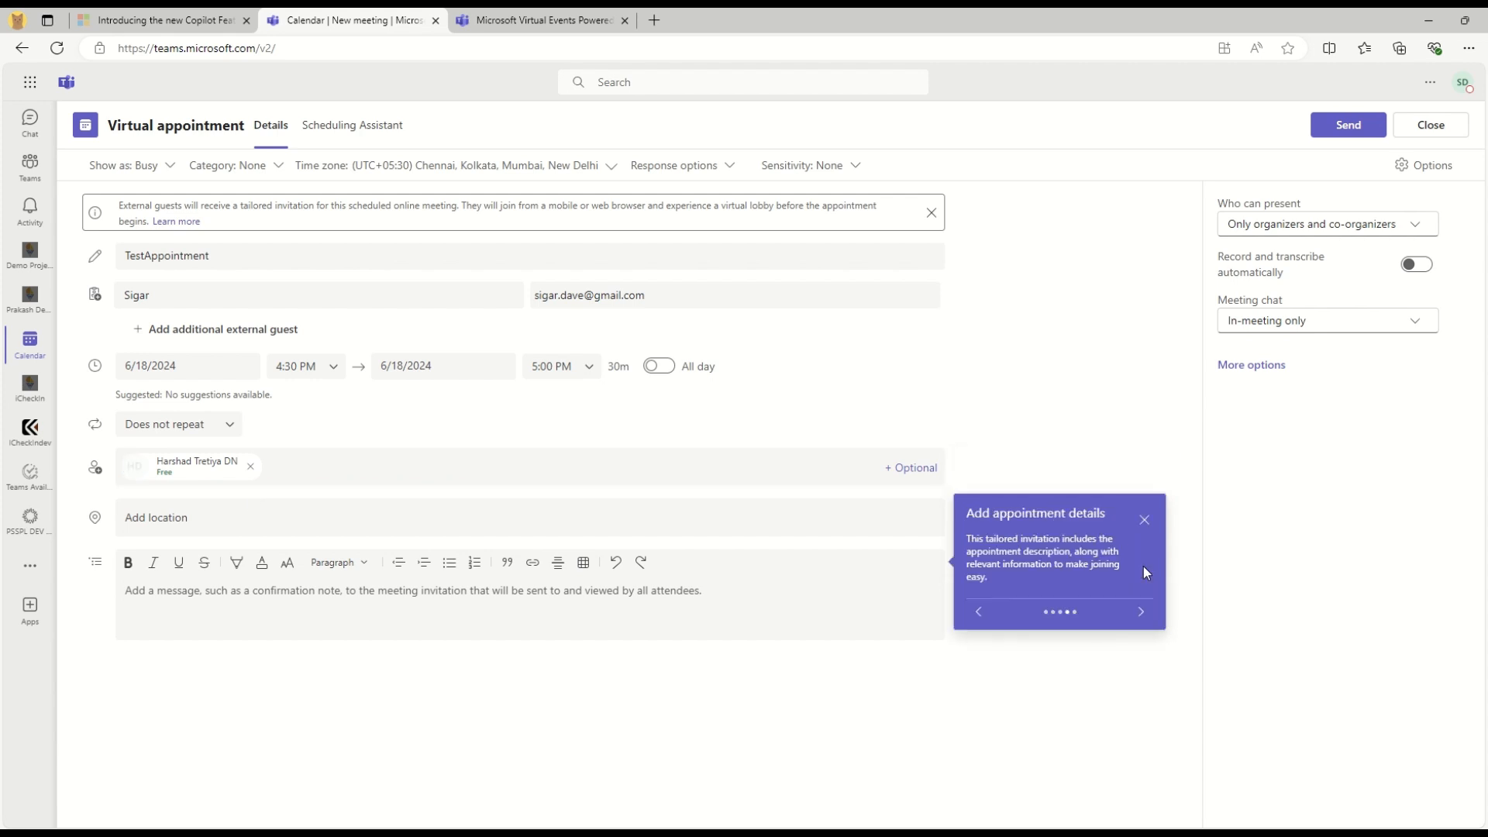
Add the message 'Testing', finish the tour, and send the appointment for 6/18 4:30–5:00 PM
click(338, 590)
text(Testing)
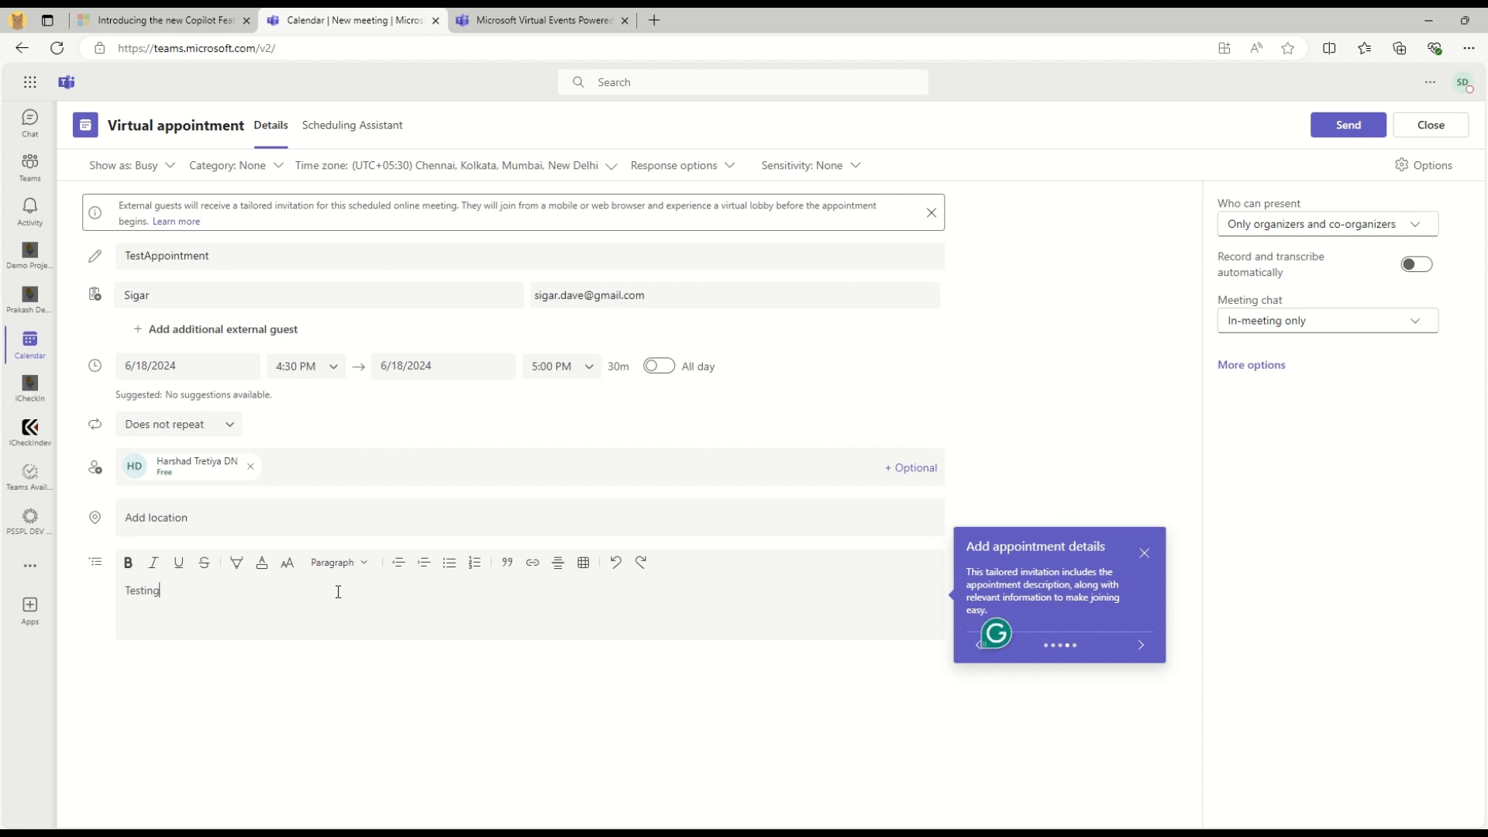
click(1142, 644)
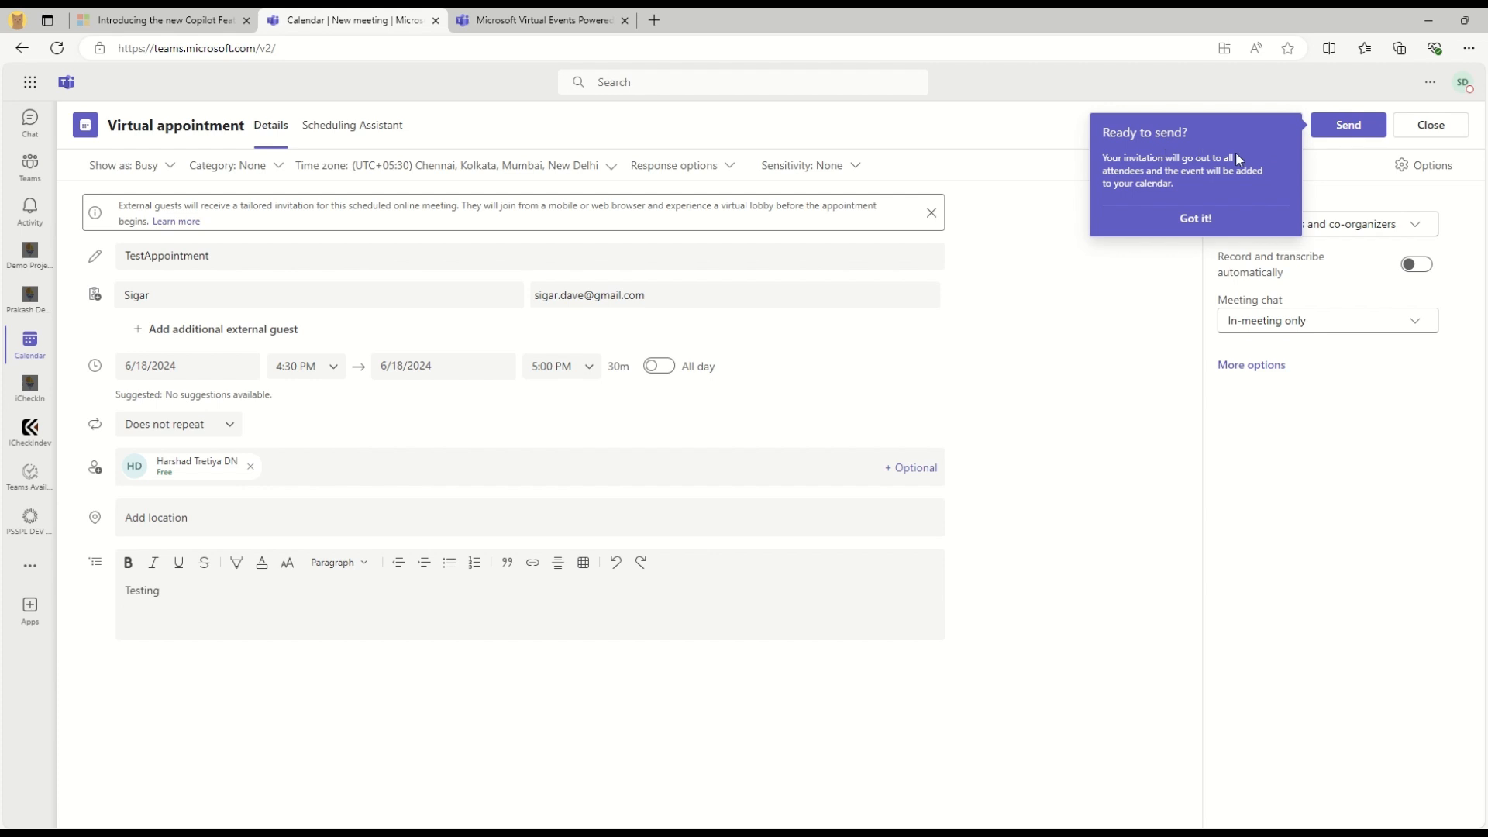
drag(1203, 208, 1104, 162)
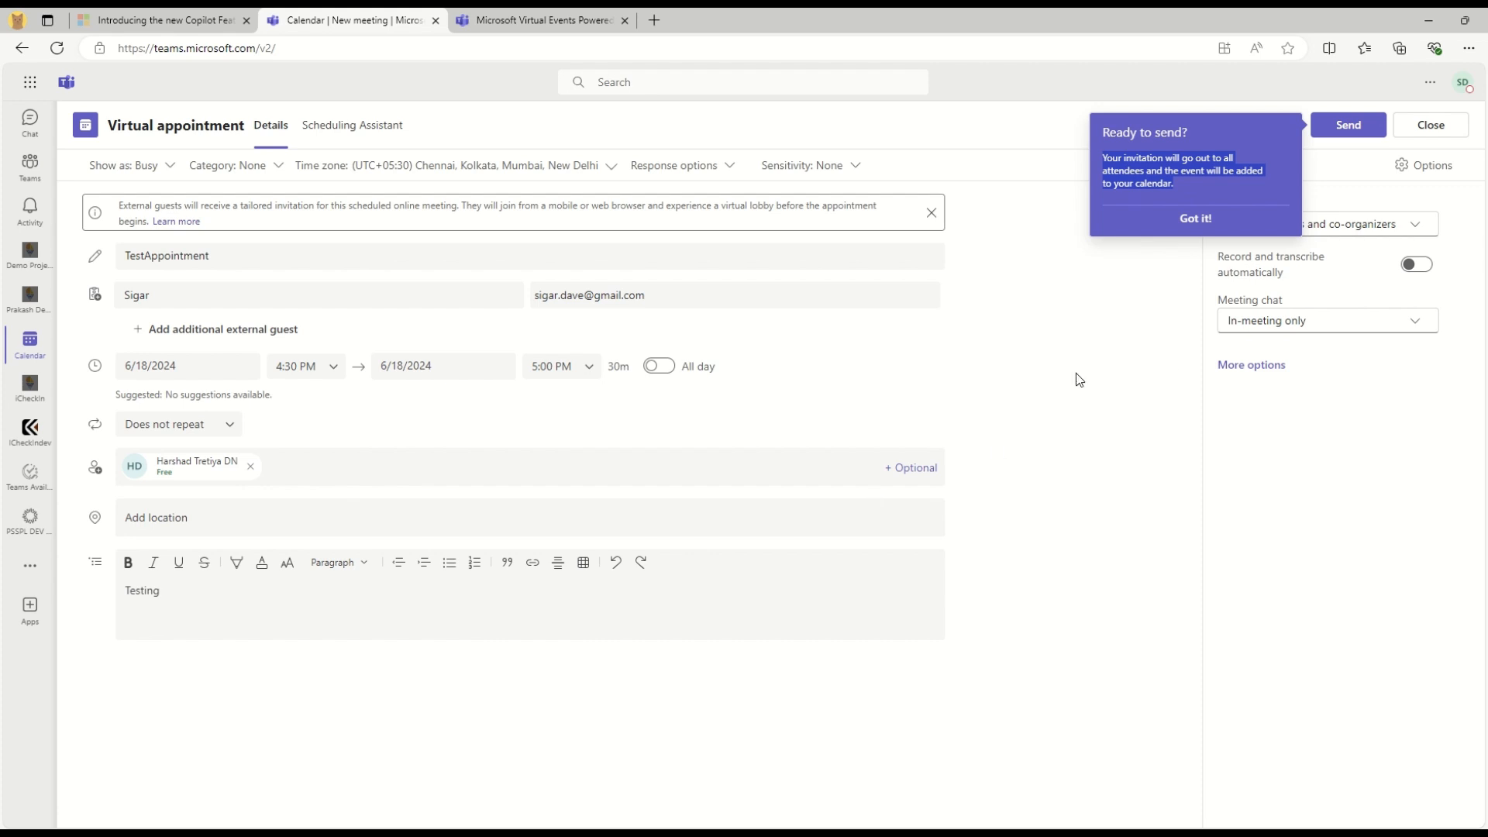
click(1194, 220)
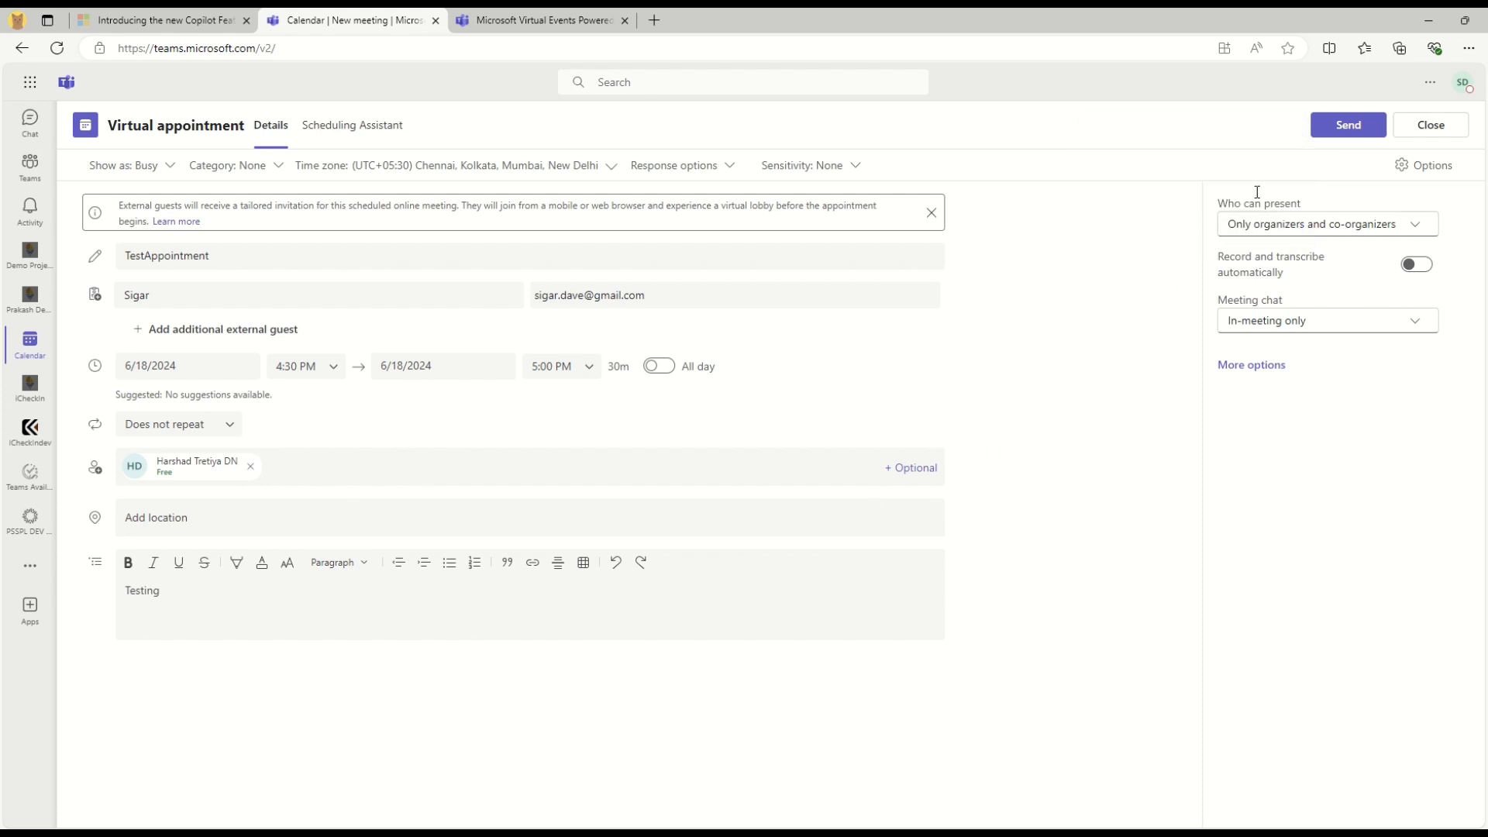
click(1320, 130)
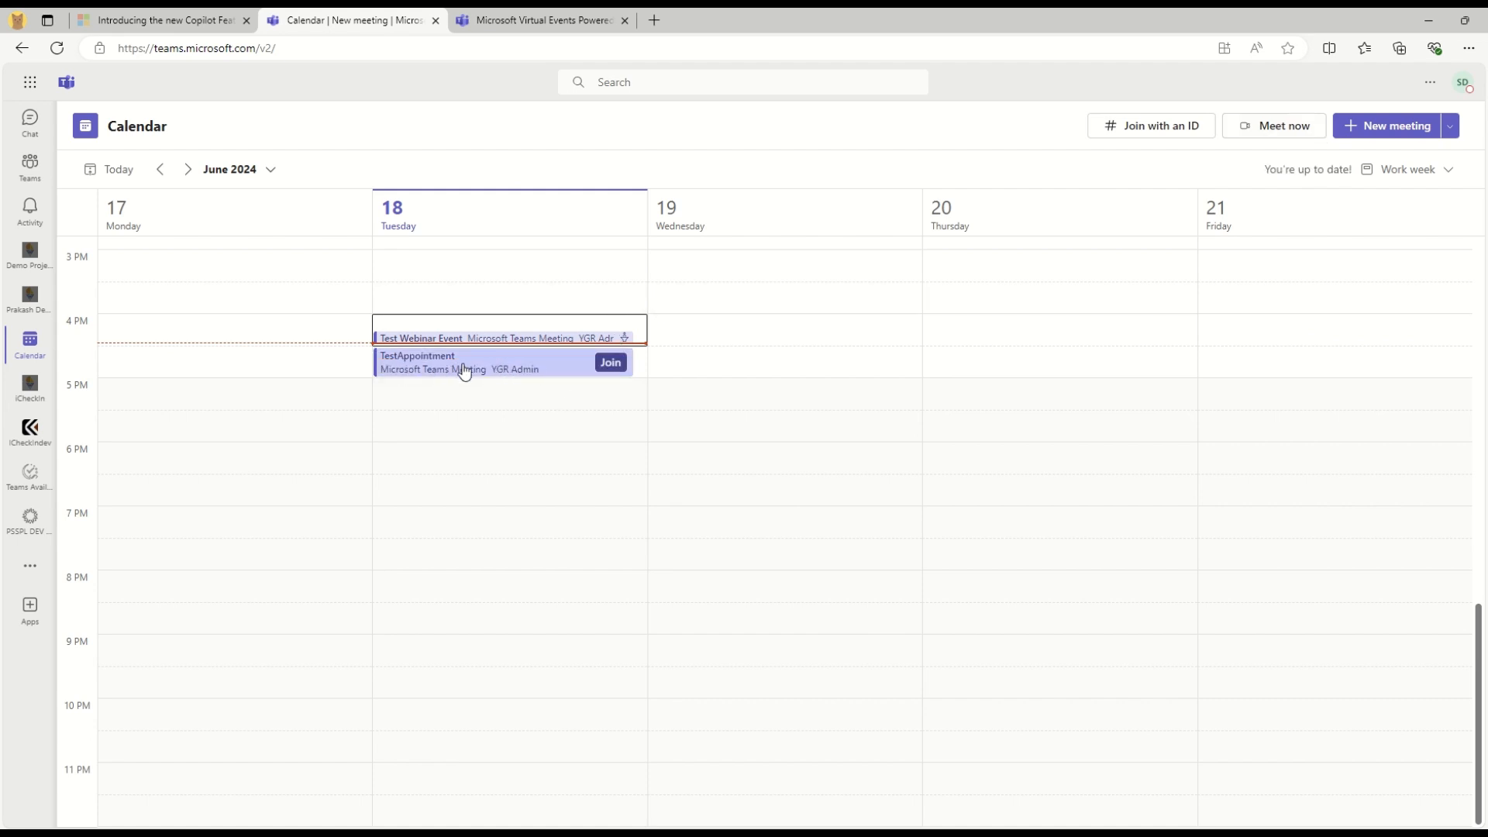
Open the TestAppointment pre-join screen, then its invitation email in Outlook
click(610, 362)
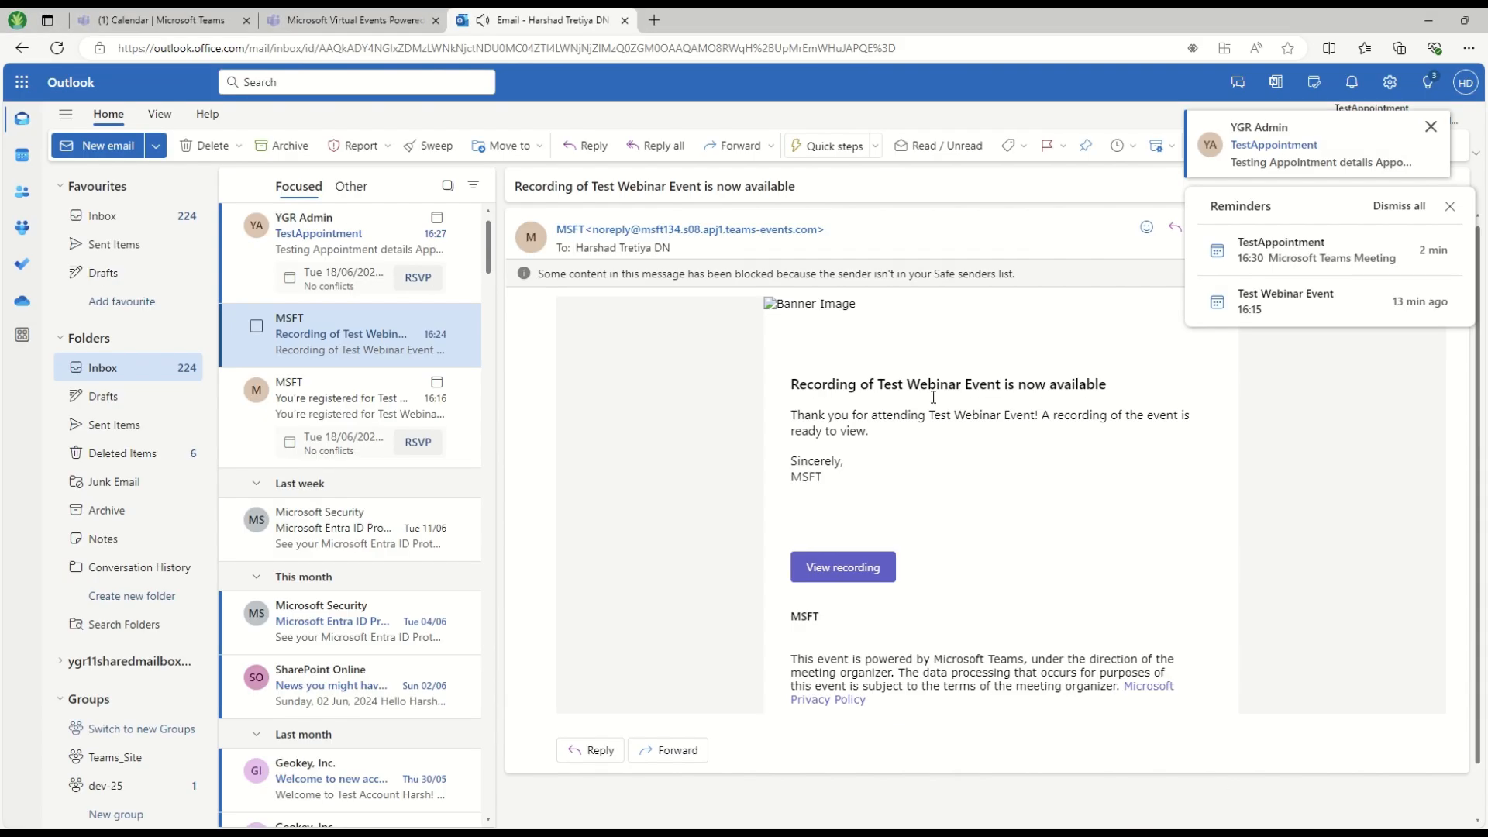
click(307, 234)
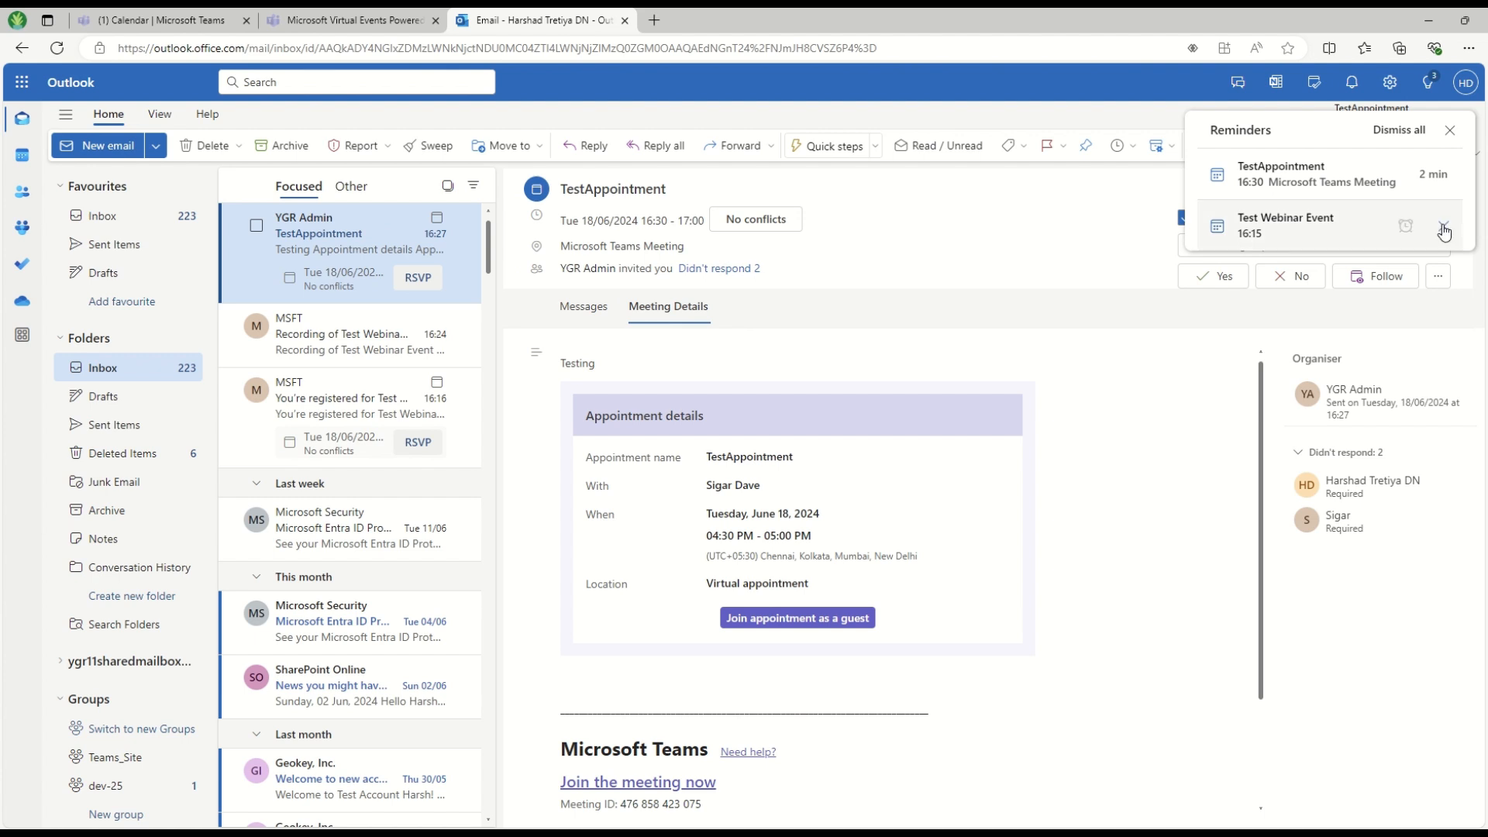
Clear the Outlook reminders and follow the invitation's 'Join appointment as a guest' link
click(1449, 130)
drag(600, 457, 886, 573)
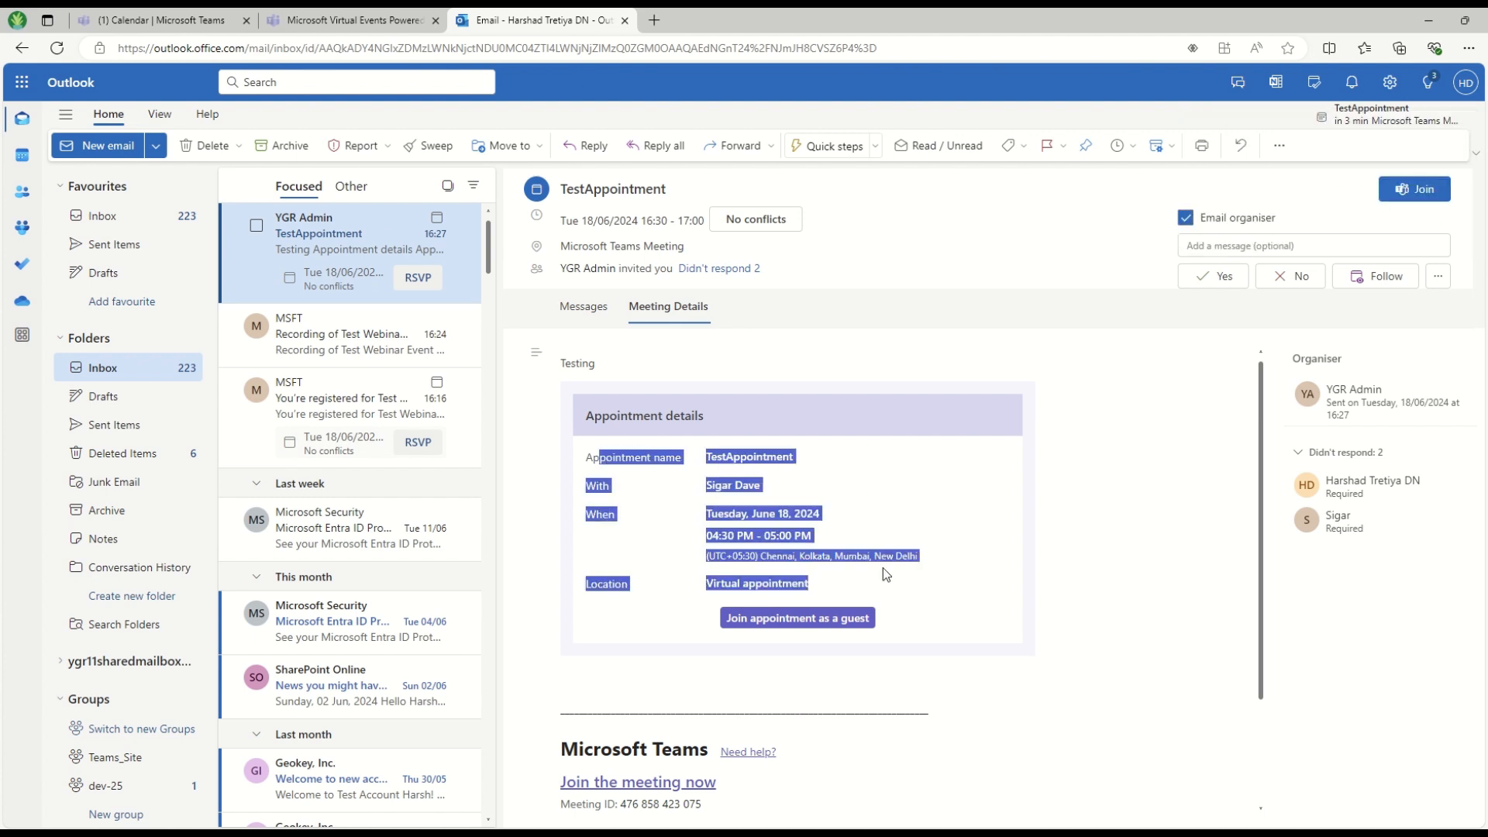
click(1033, 481)
drag(716, 534, 852, 541)
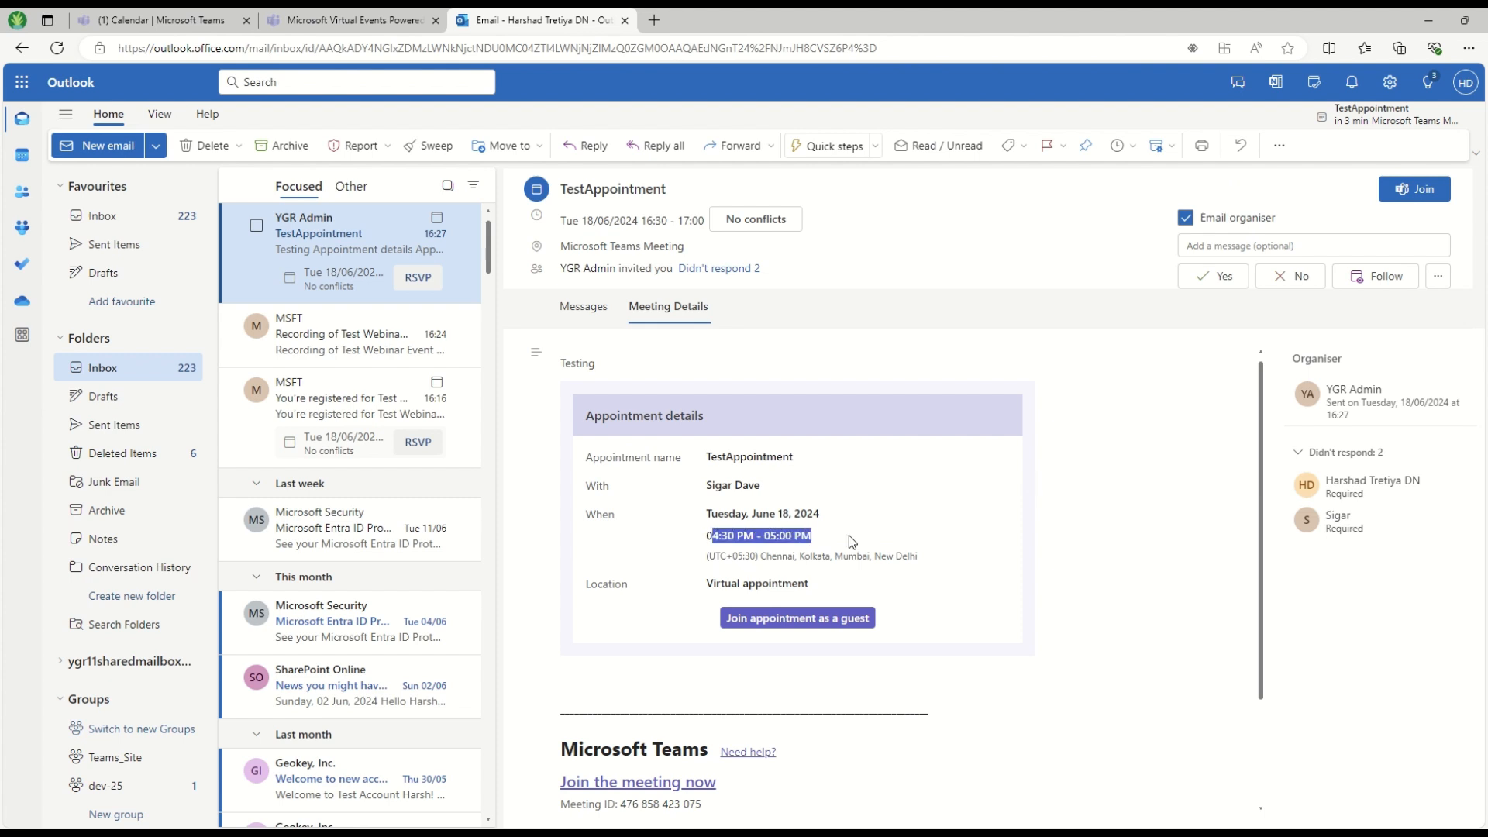
click(807, 620)
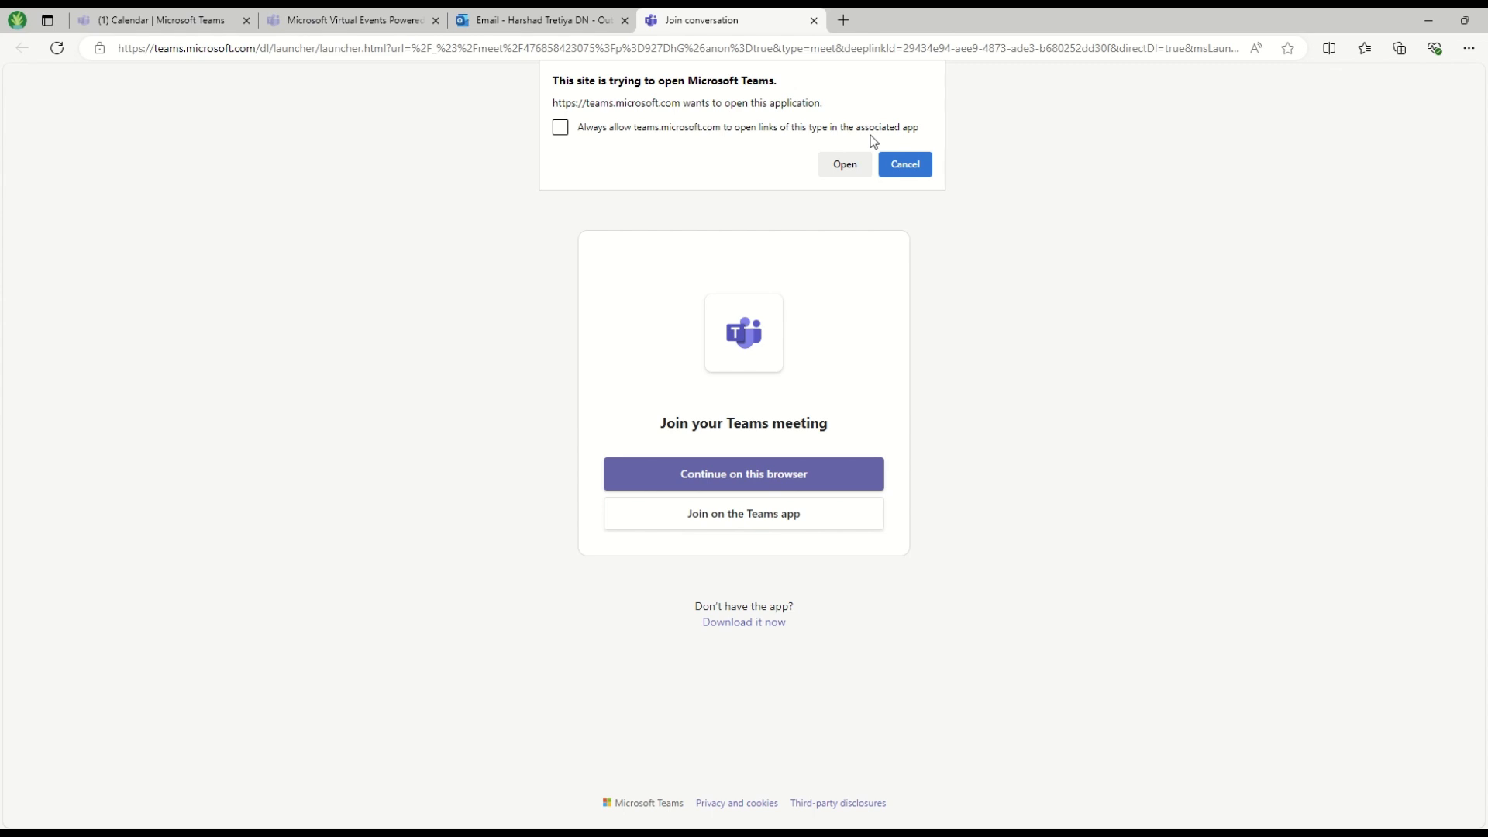
Decline the desktop app and continue joining TestAppointment in the browser
click(901, 169)
click(807, 473)
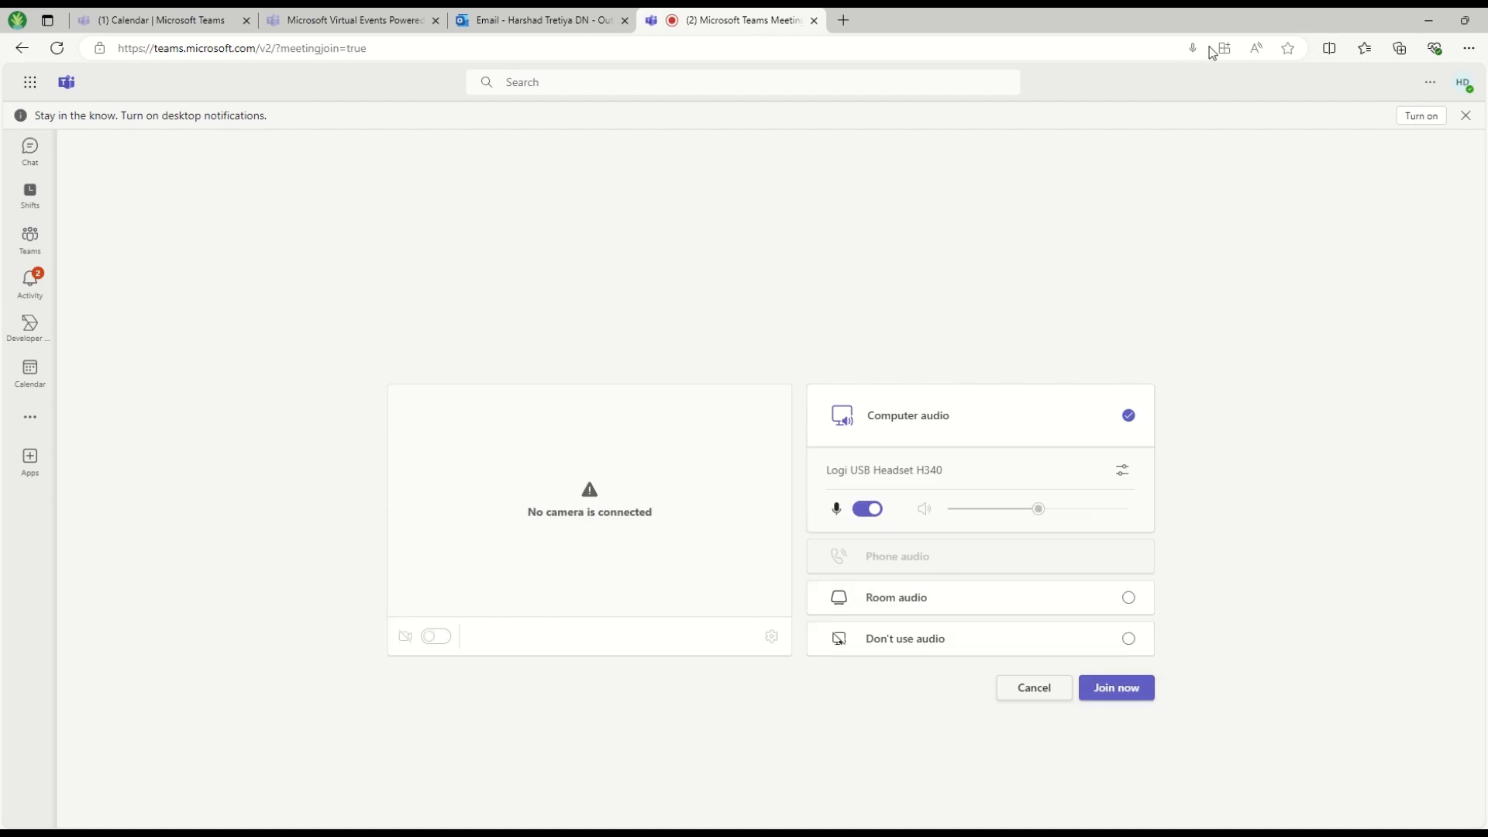
mouse_move(844, 11)
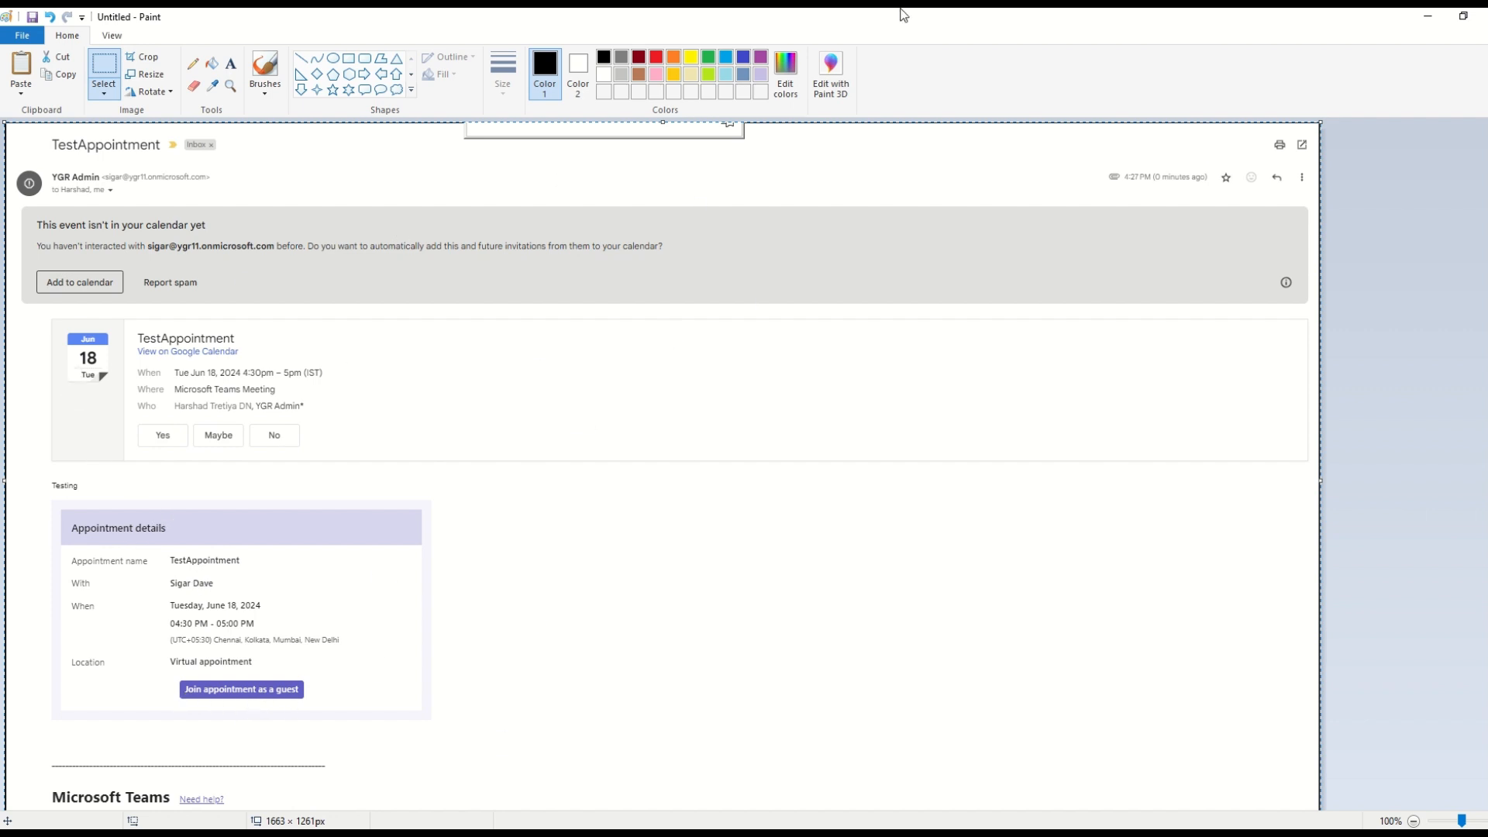
Switch from Paint to the guest's browser window
click(662, 43)
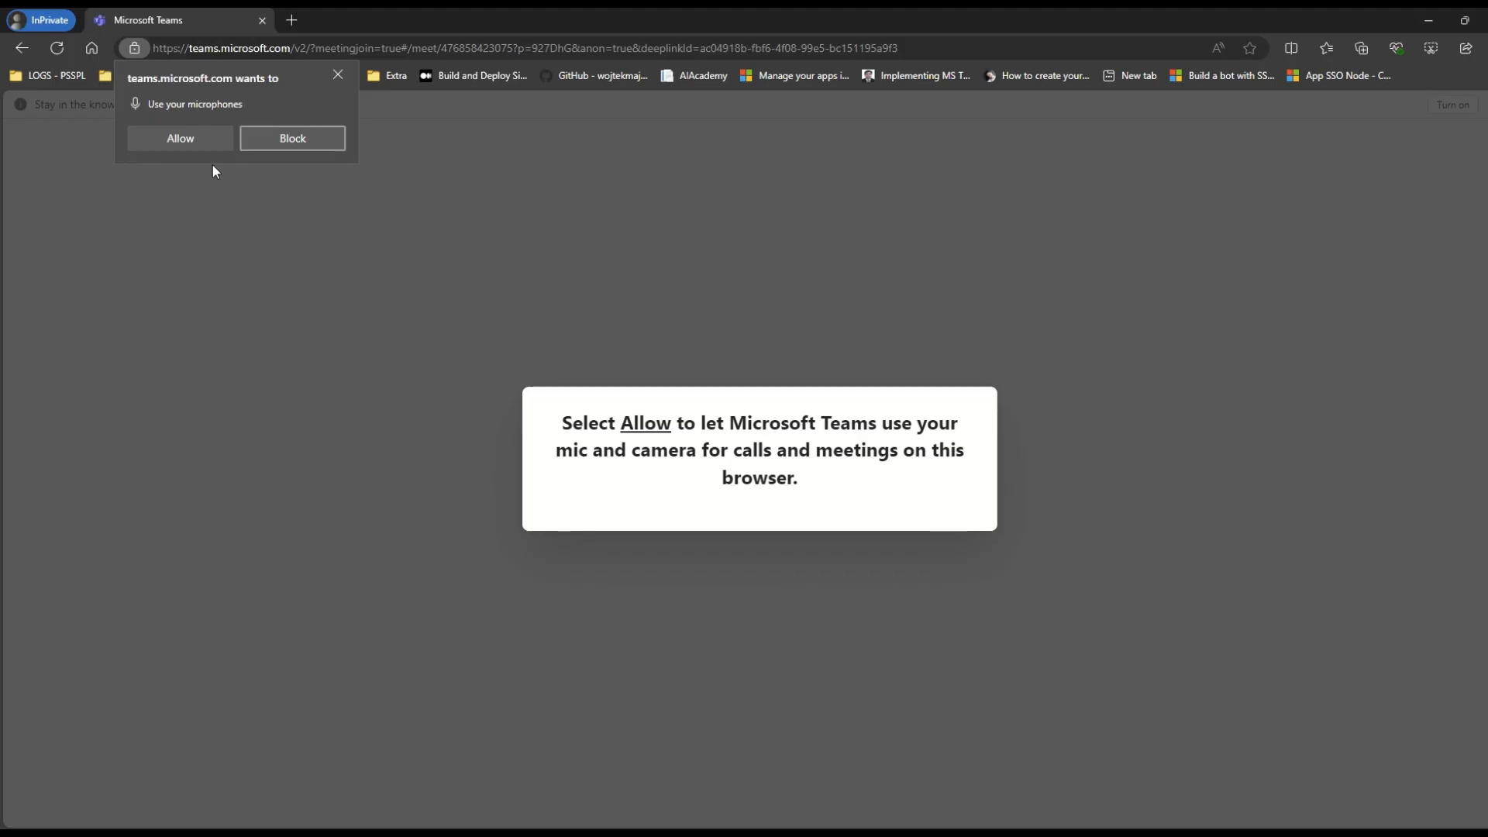
Allow the microphone, enter the guest's display name, and join to wait in the lobby
click(140, 143)
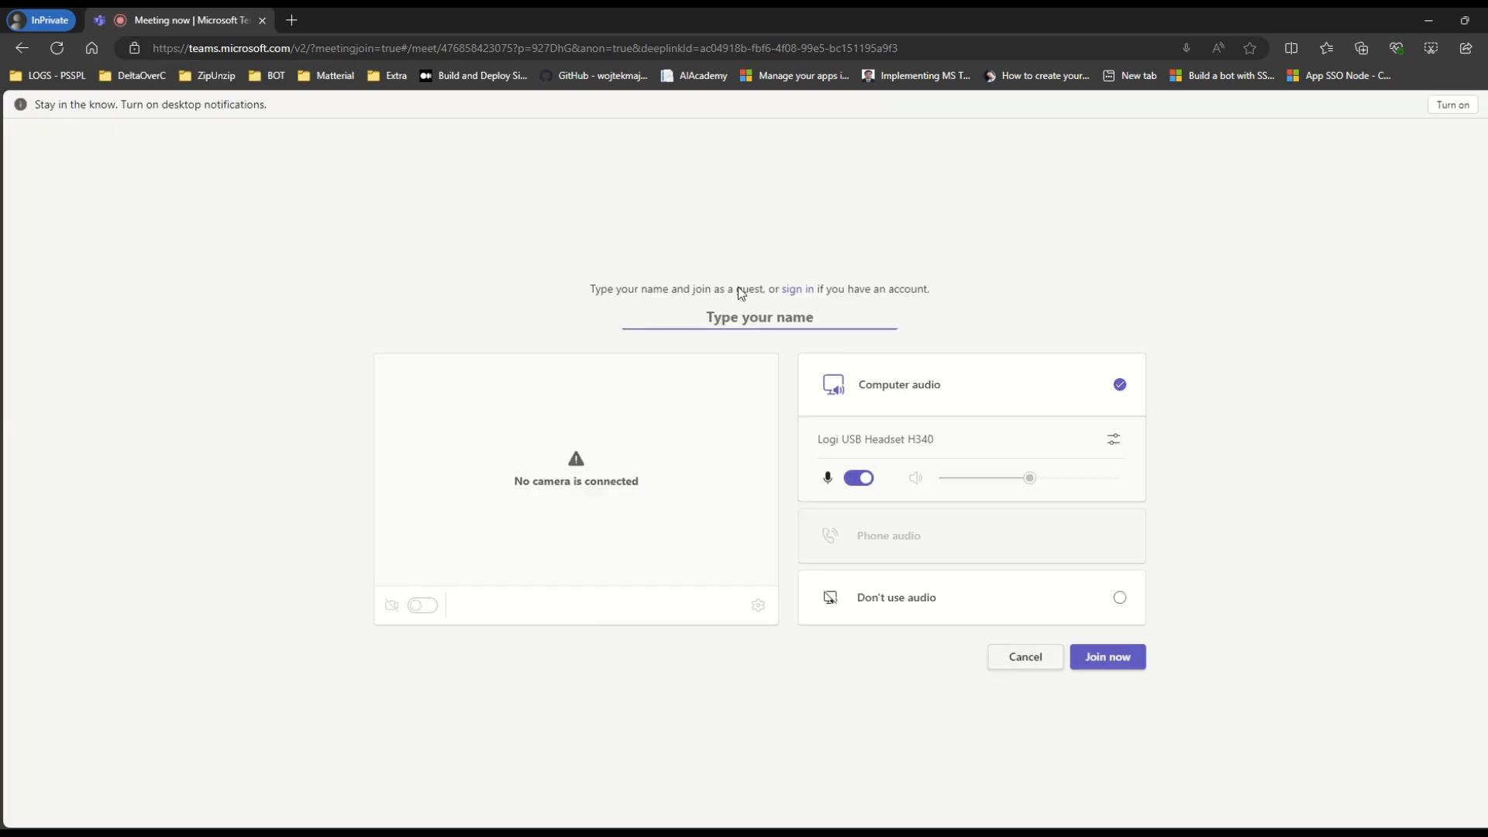
click(852, 326)
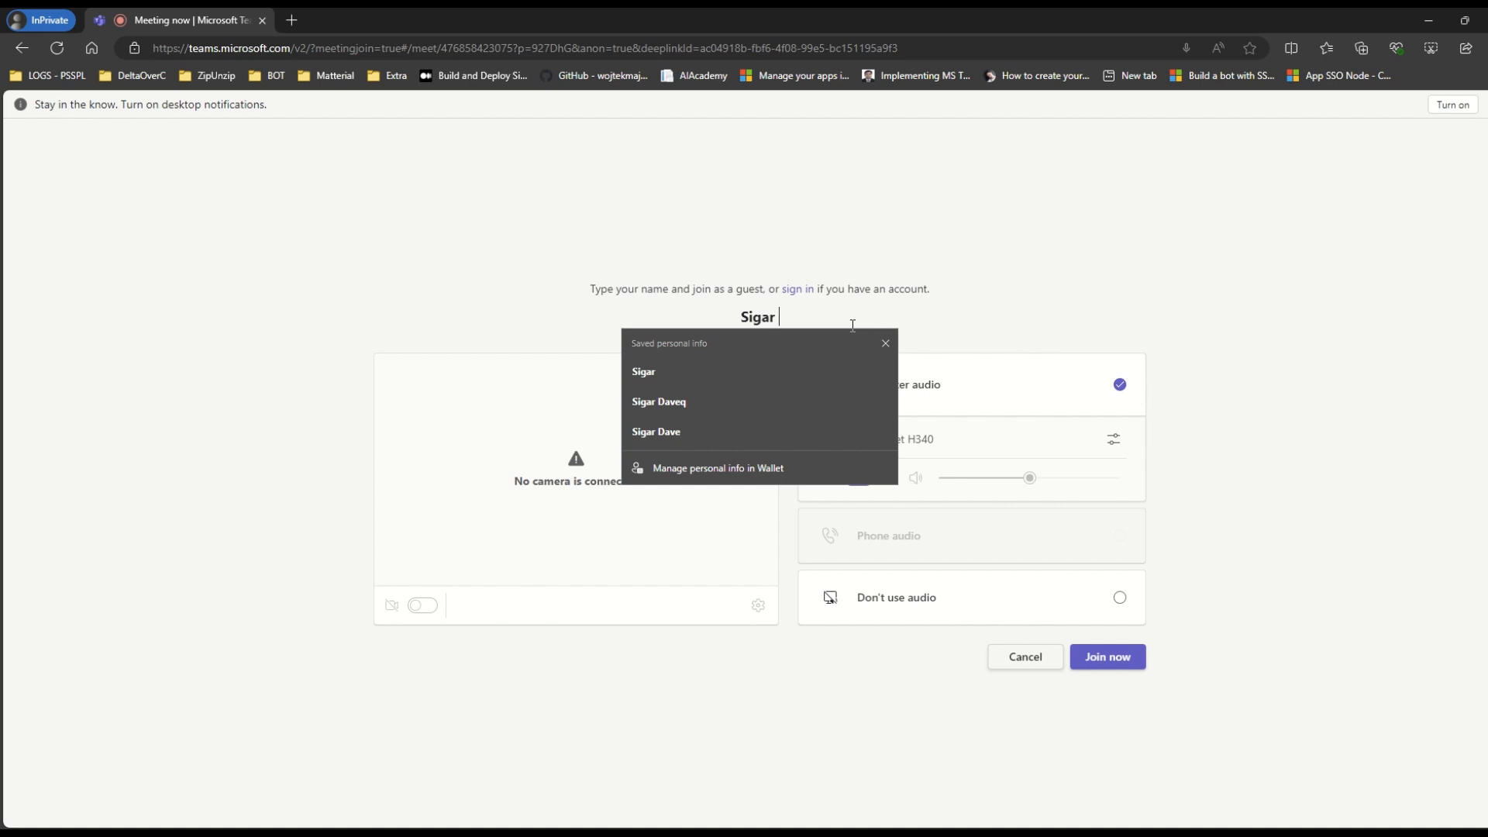
click(1118, 657)
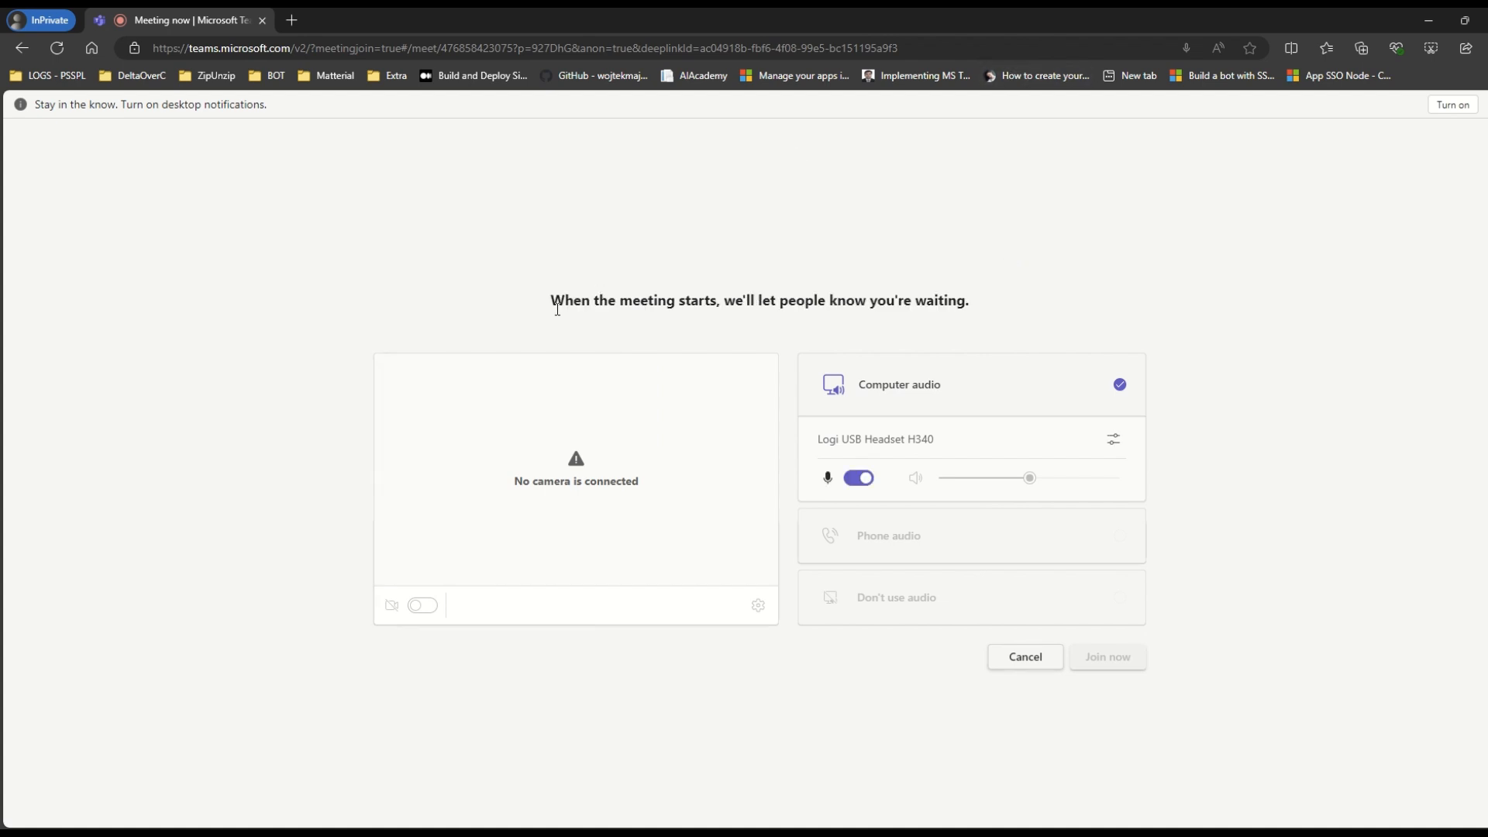
drag(557, 309, 1077, 305)
click(1086, 285)
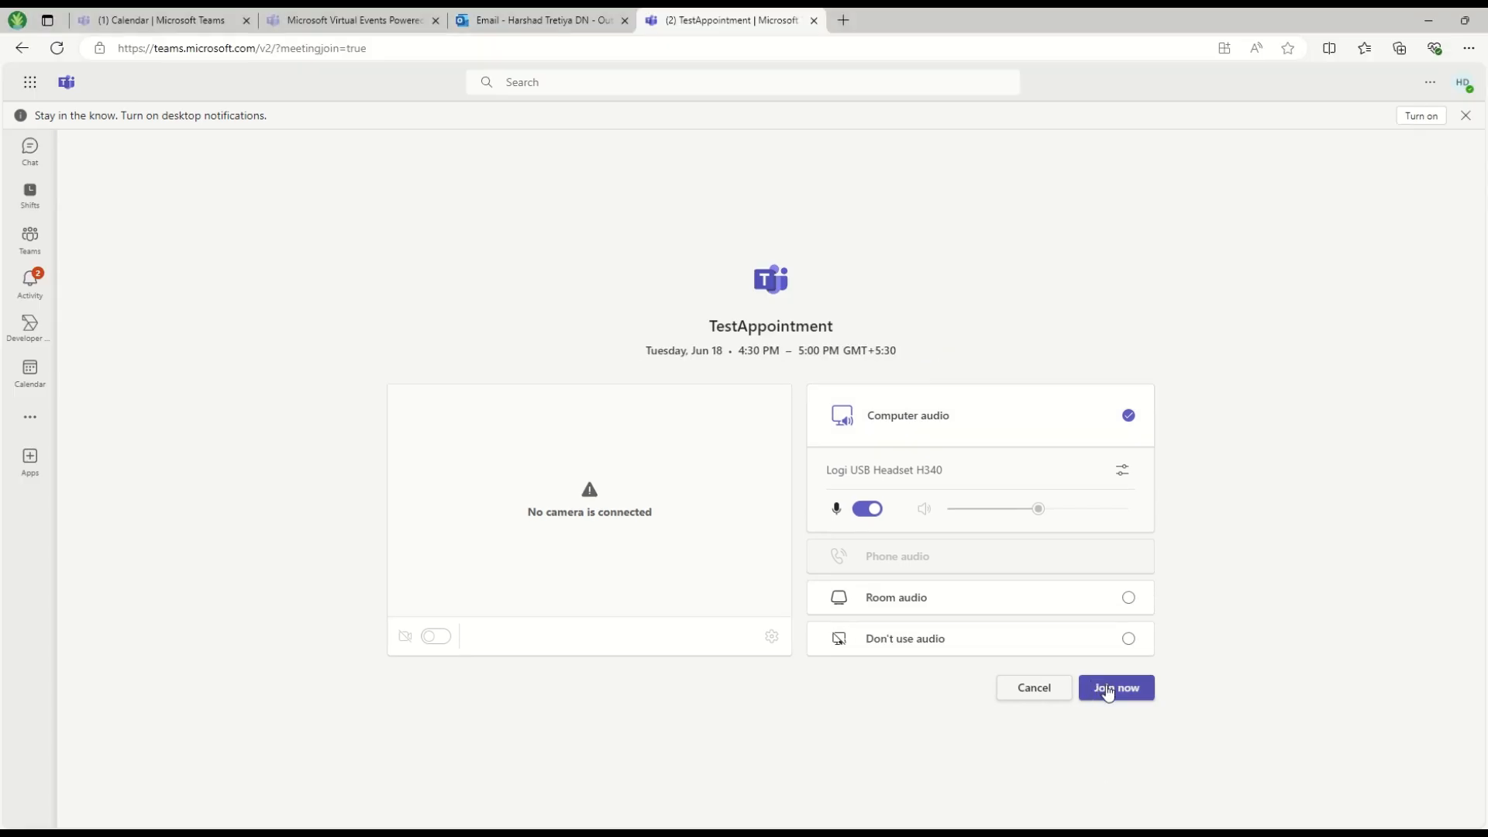
Join TestAppointment as the invited attendee from the pre-join screen
click(1463, 83)
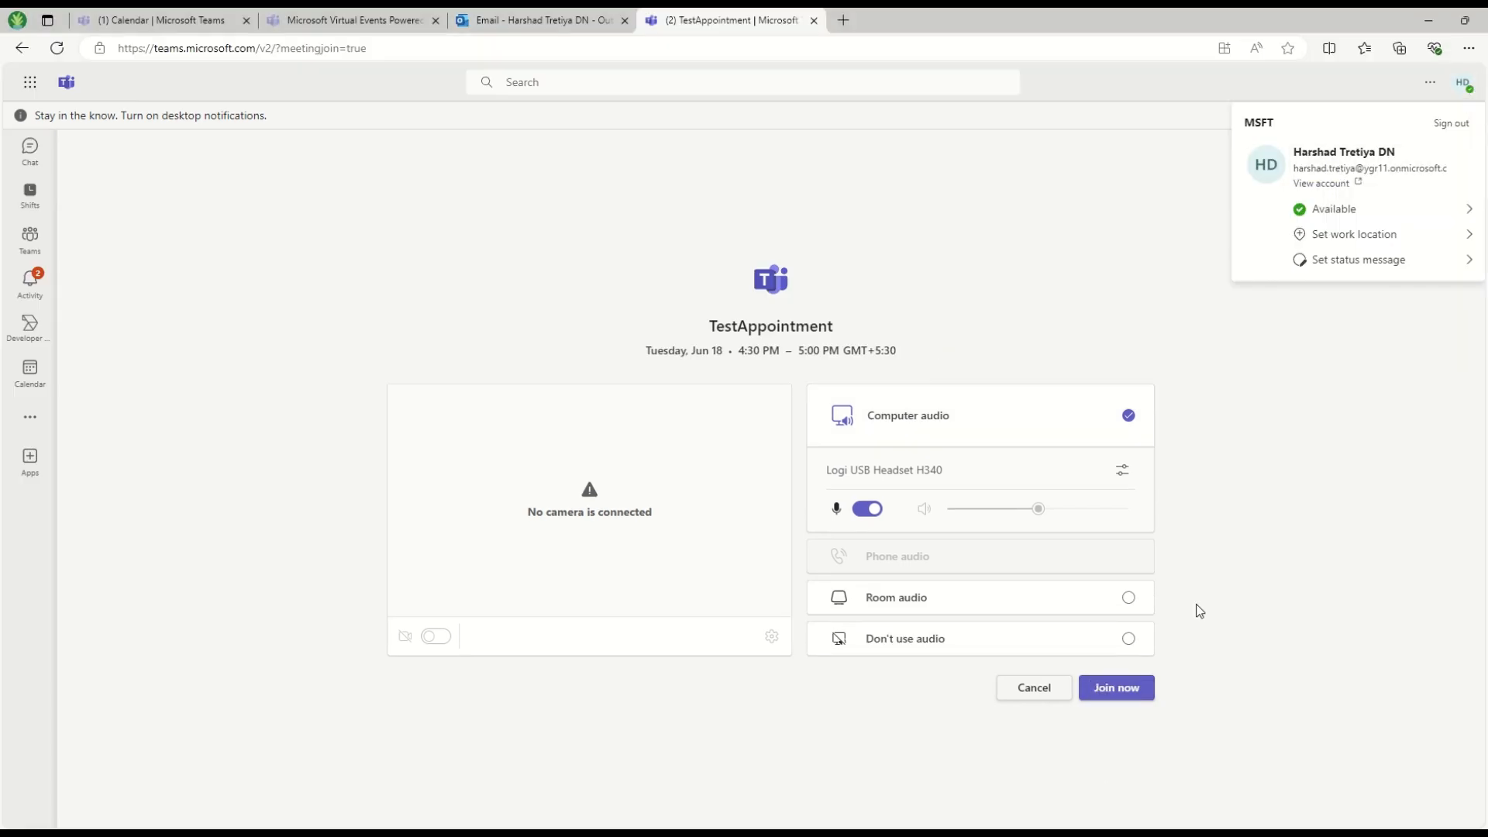
click(1116, 687)
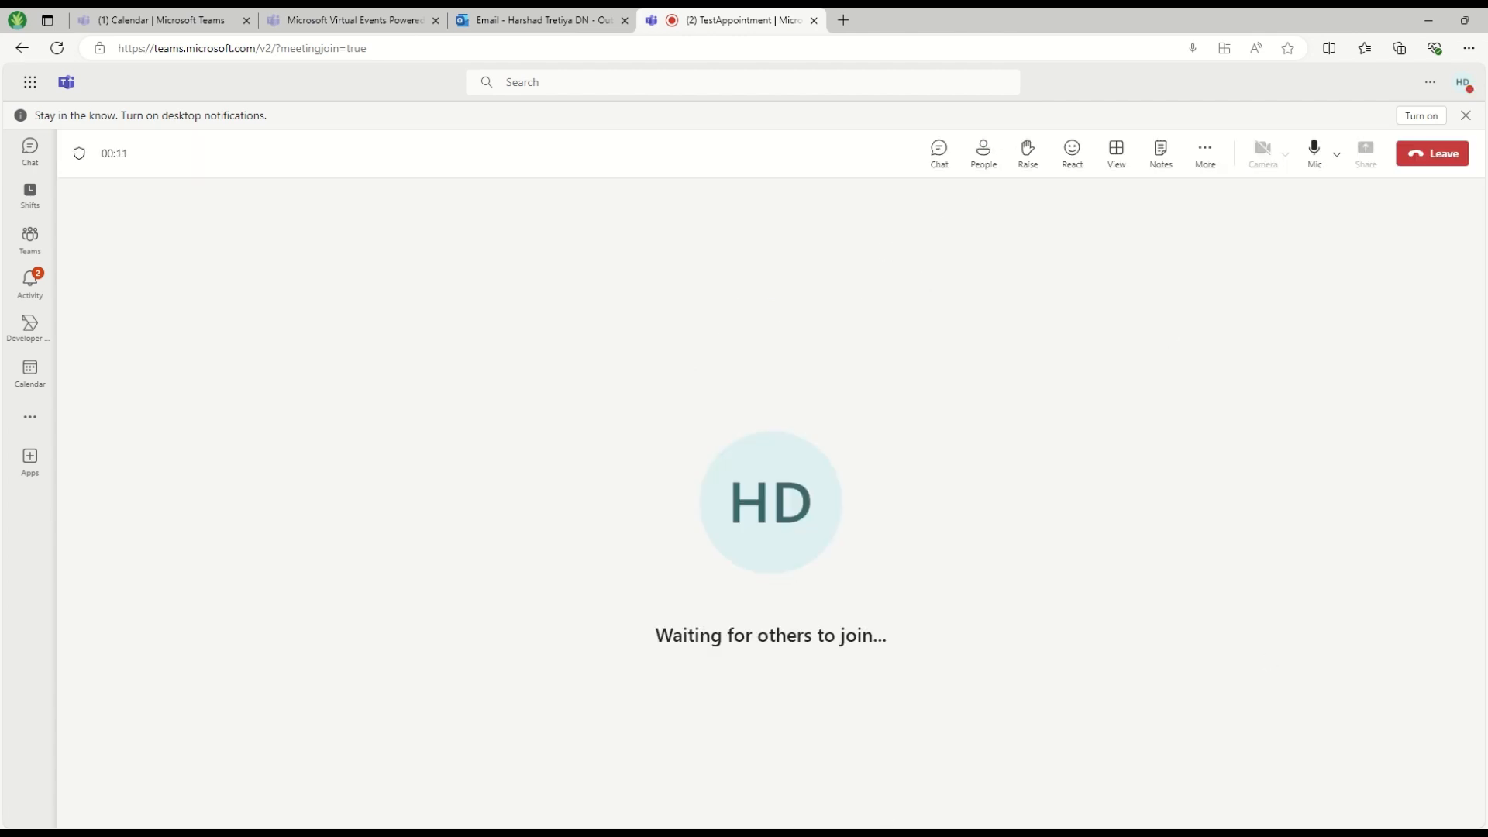
click(865, 832)
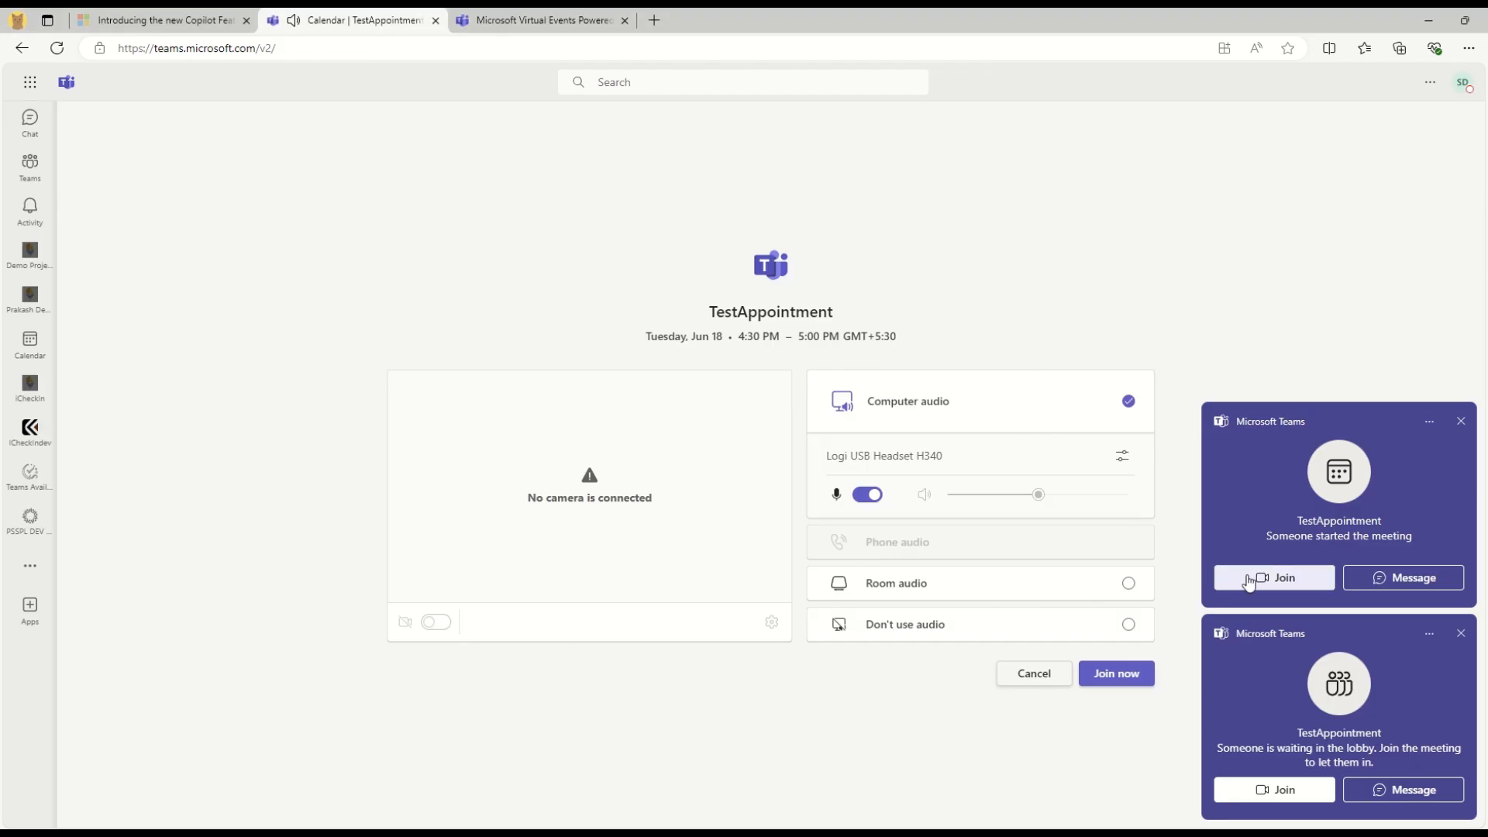
Join as organizer, dismiss the notifications, and admit the waiting guest from the lobby
click(1117, 674)
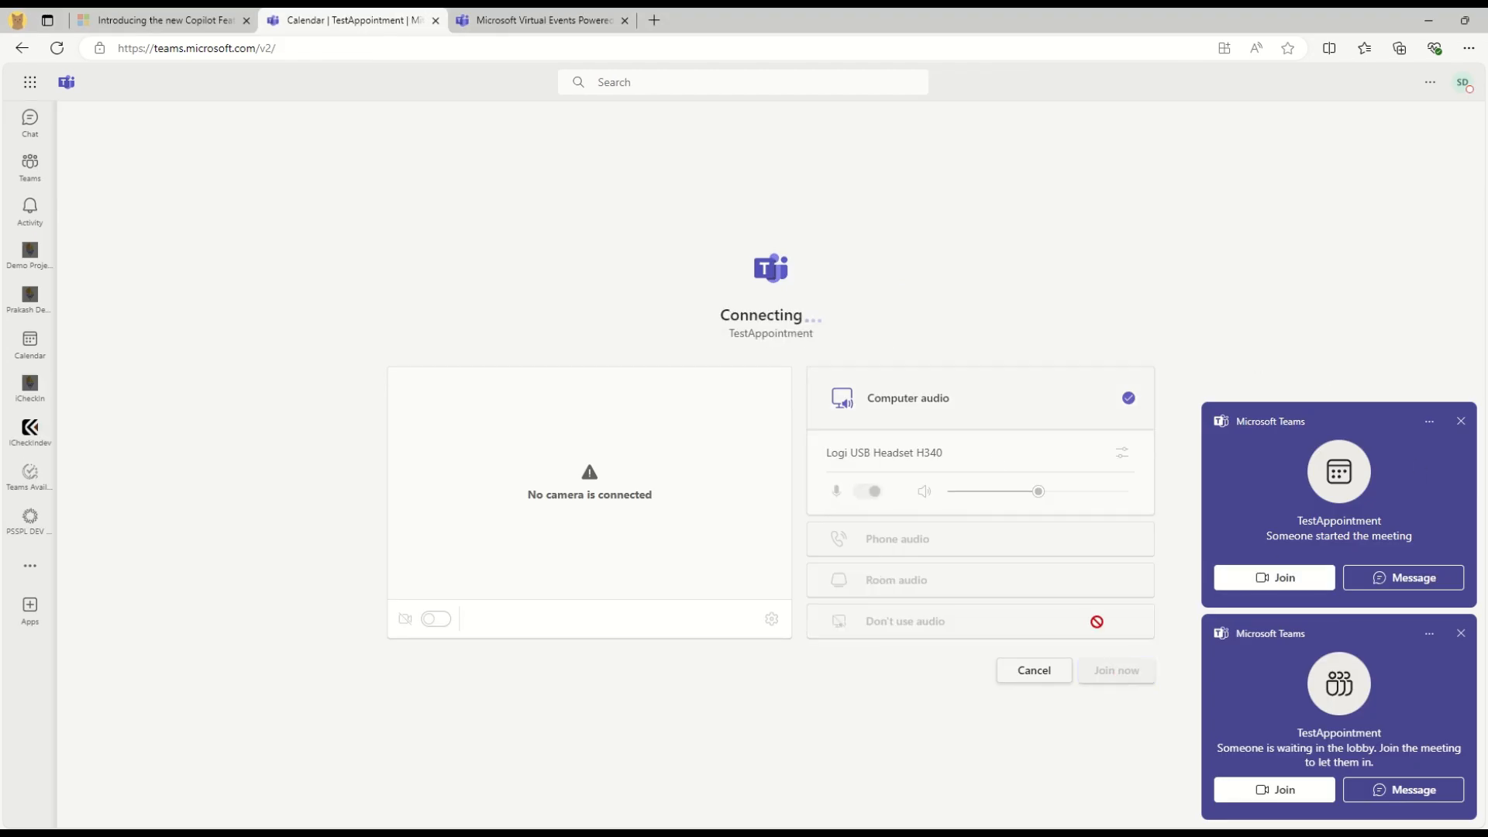
click(1461, 422)
click(1461, 633)
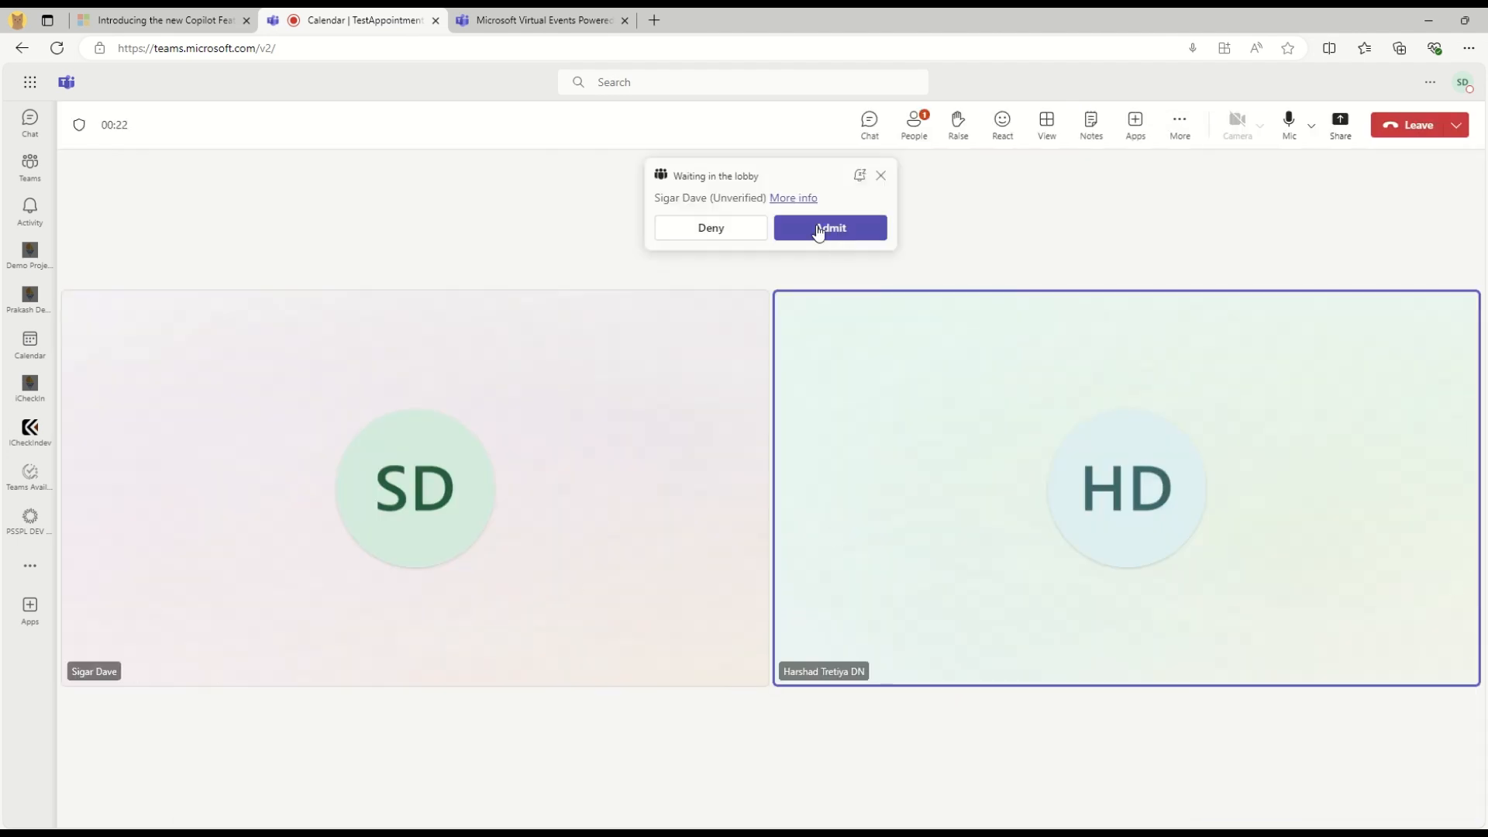
drag(655, 200, 727, 205)
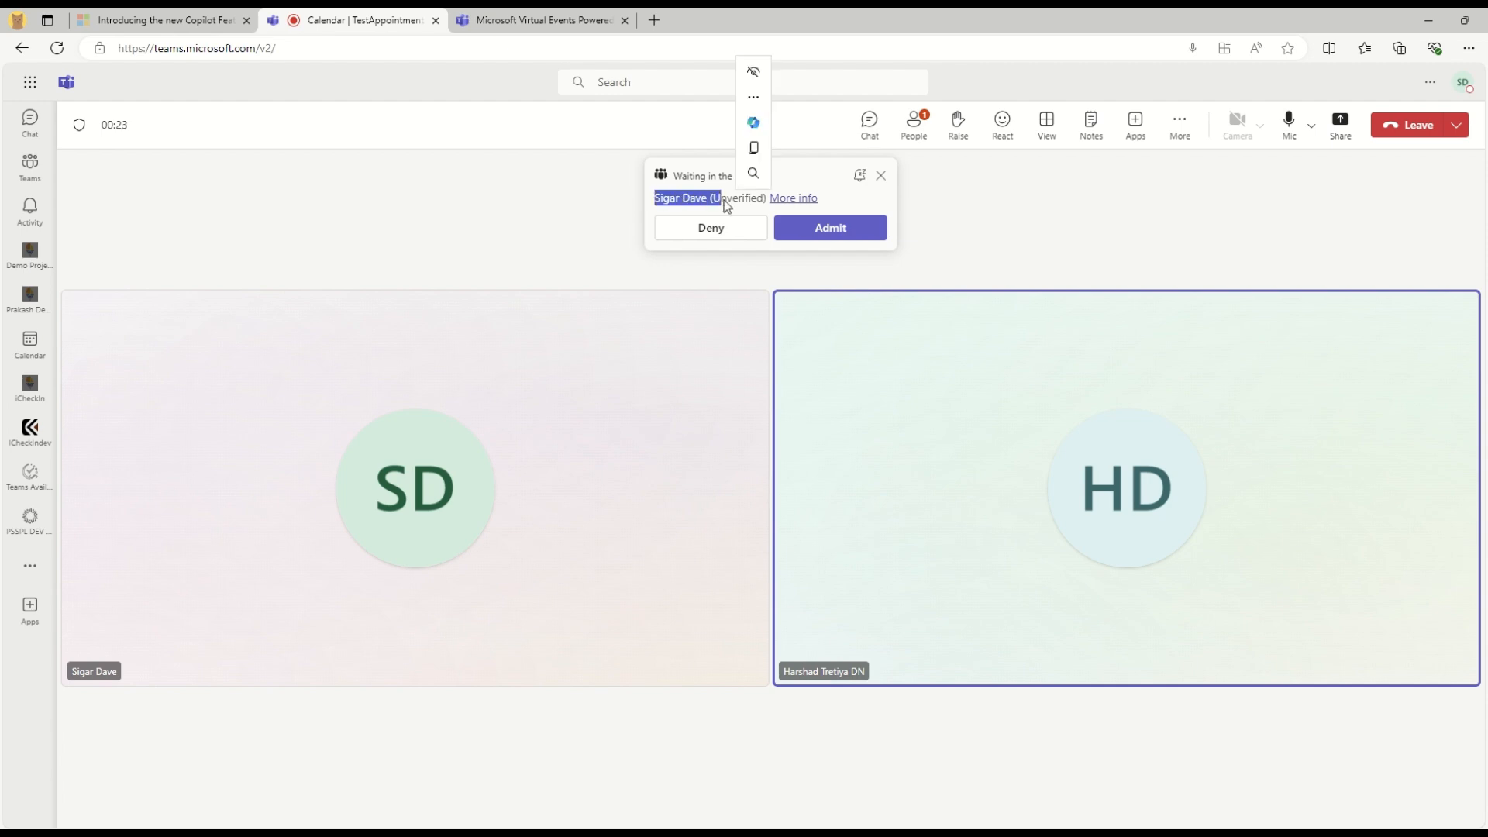
click(827, 228)
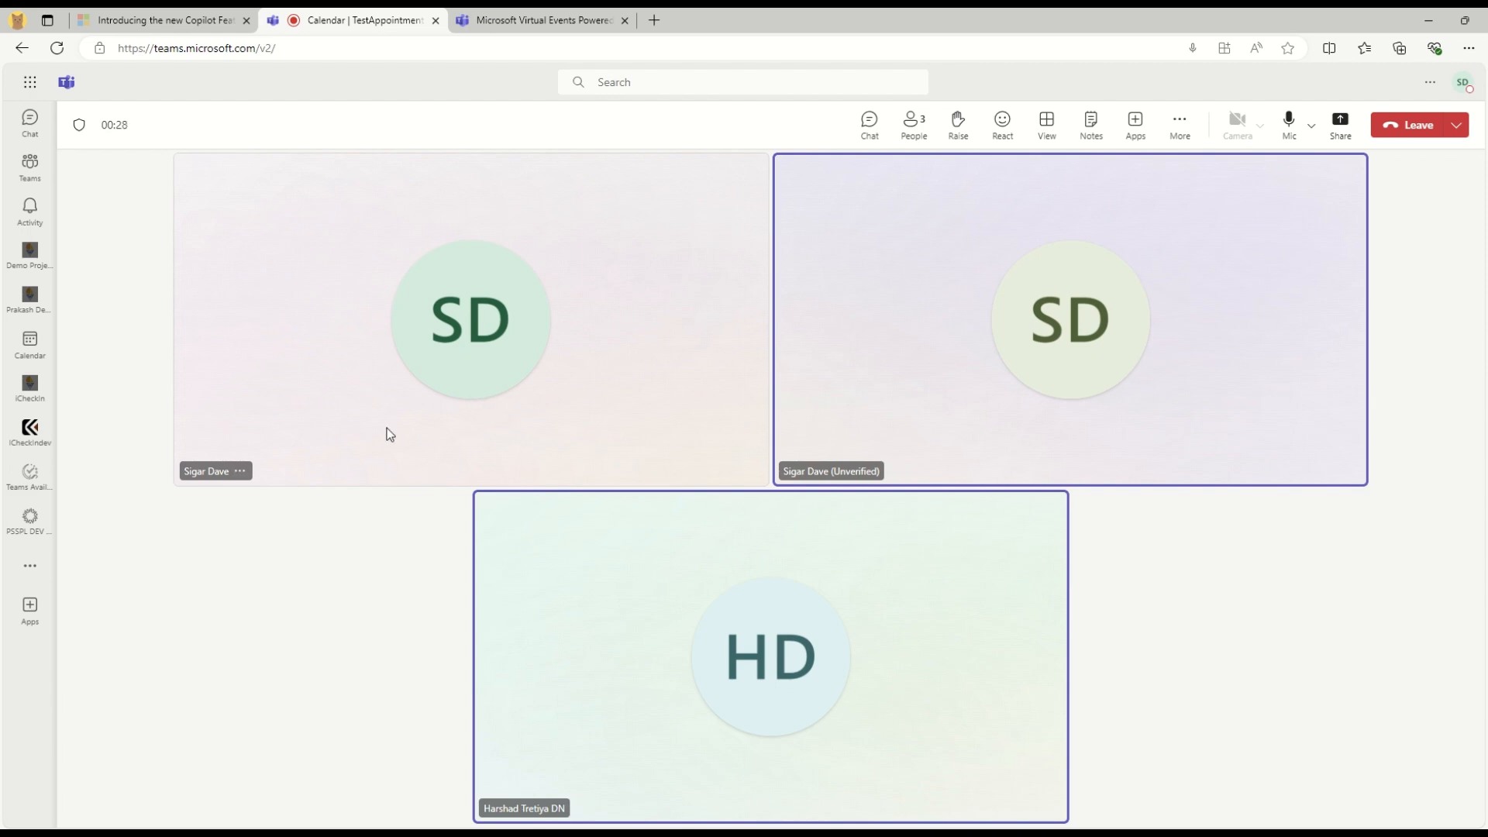
Check the guest's profile card showing unverified, External status, then close it
click(241, 471)
click(468, 601)
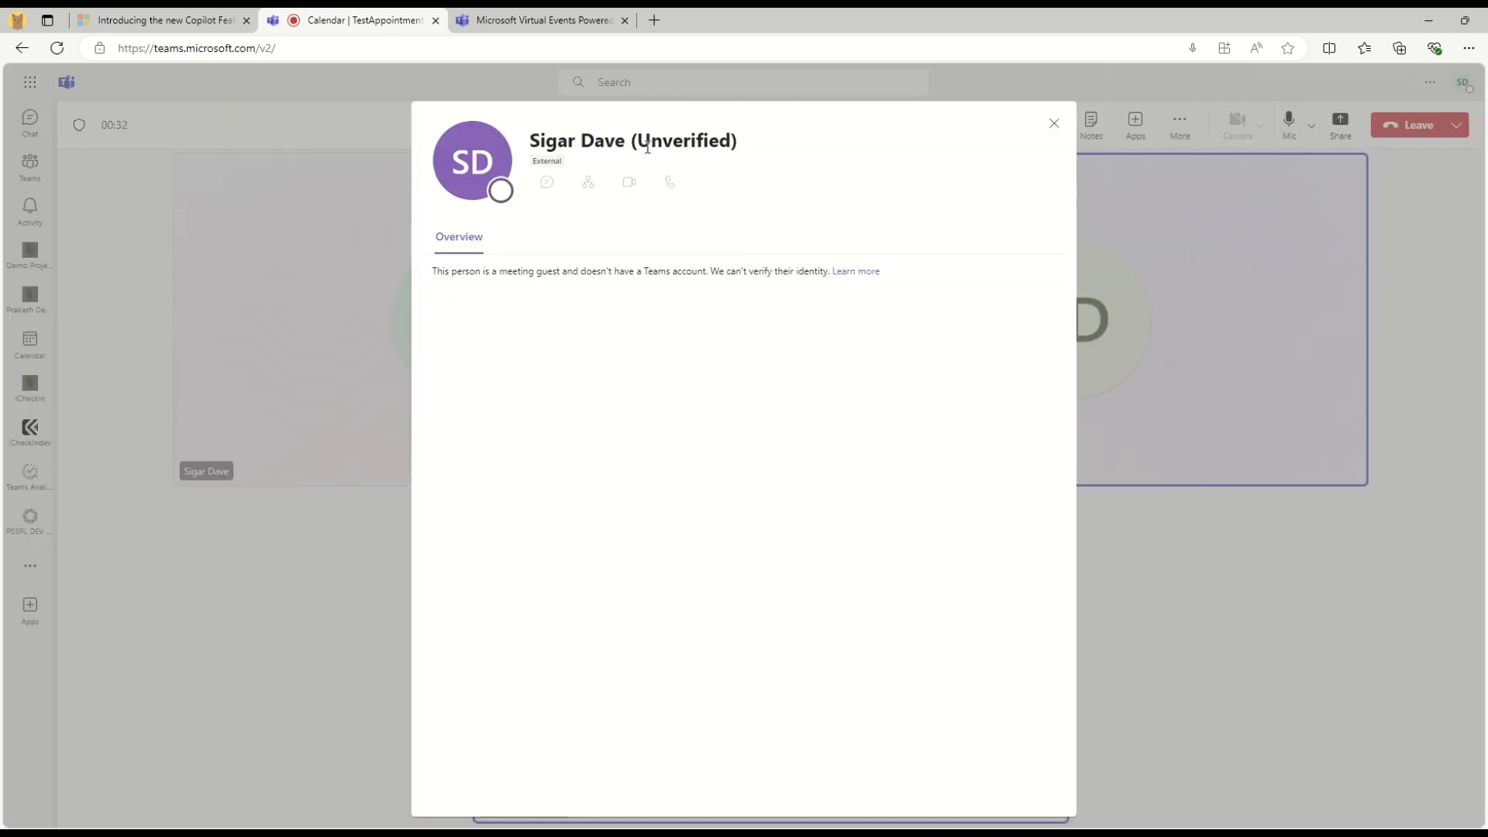
drag(642, 147, 734, 144)
drag(532, 162, 738, 142)
click(657, 598)
click(1054, 124)
click(1177, 127)
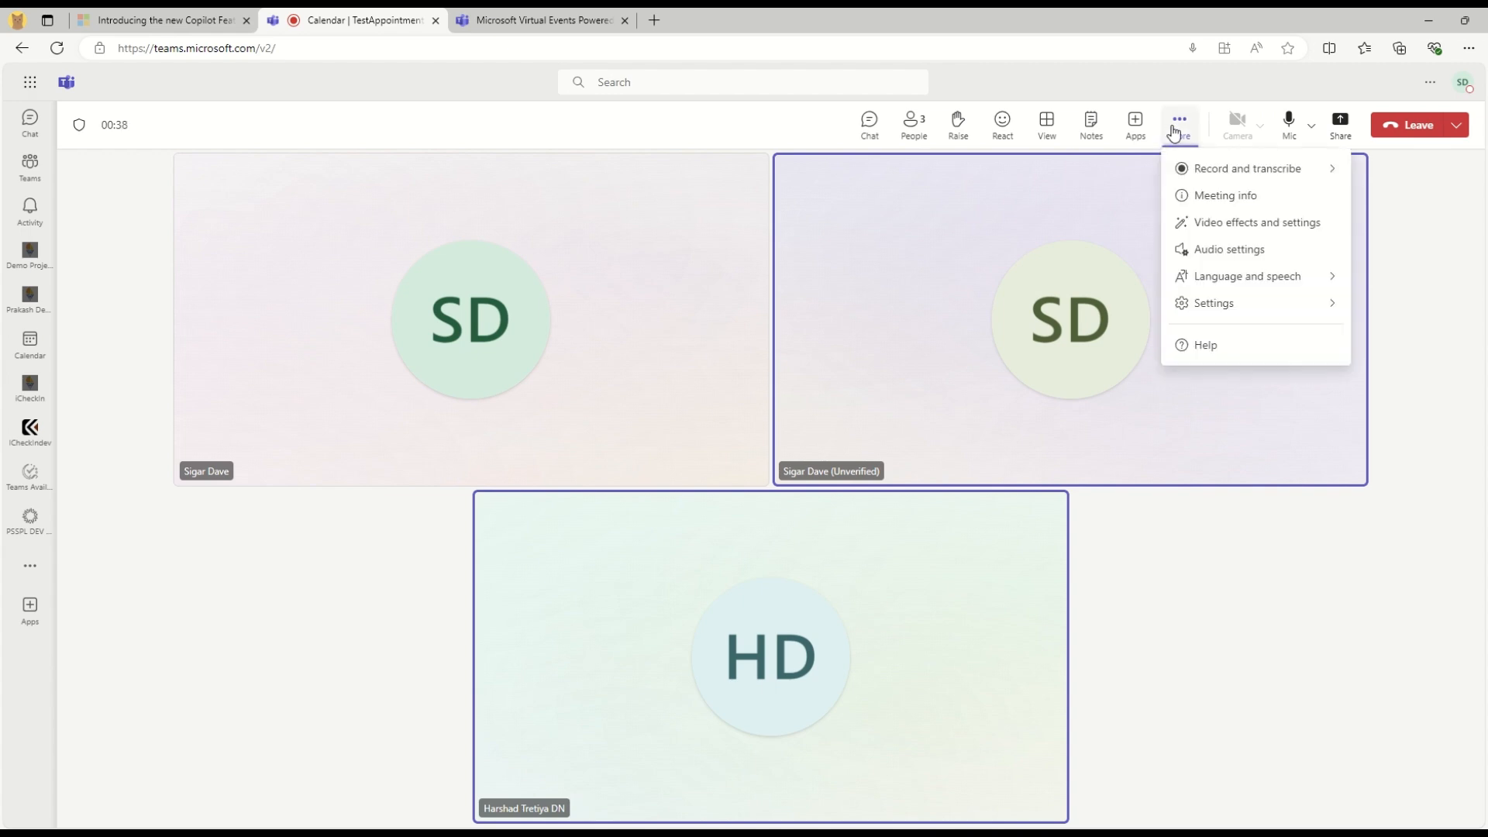
Record and transcribe TestAppointment, then leave it from the organizer, attendee and guest windows
mouse_move(1209, 170)
click(1053, 177)
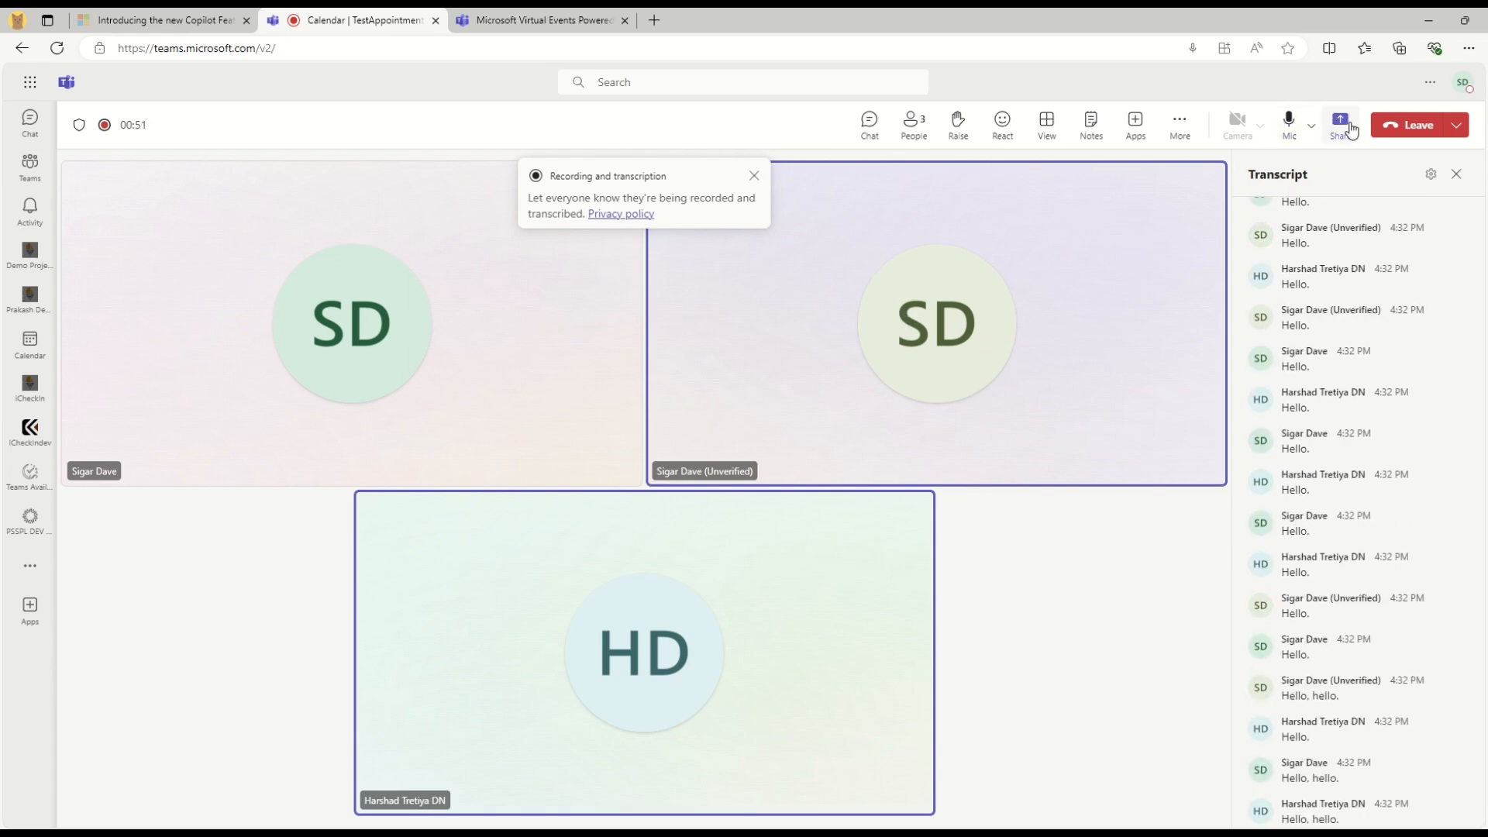
click(1412, 125)
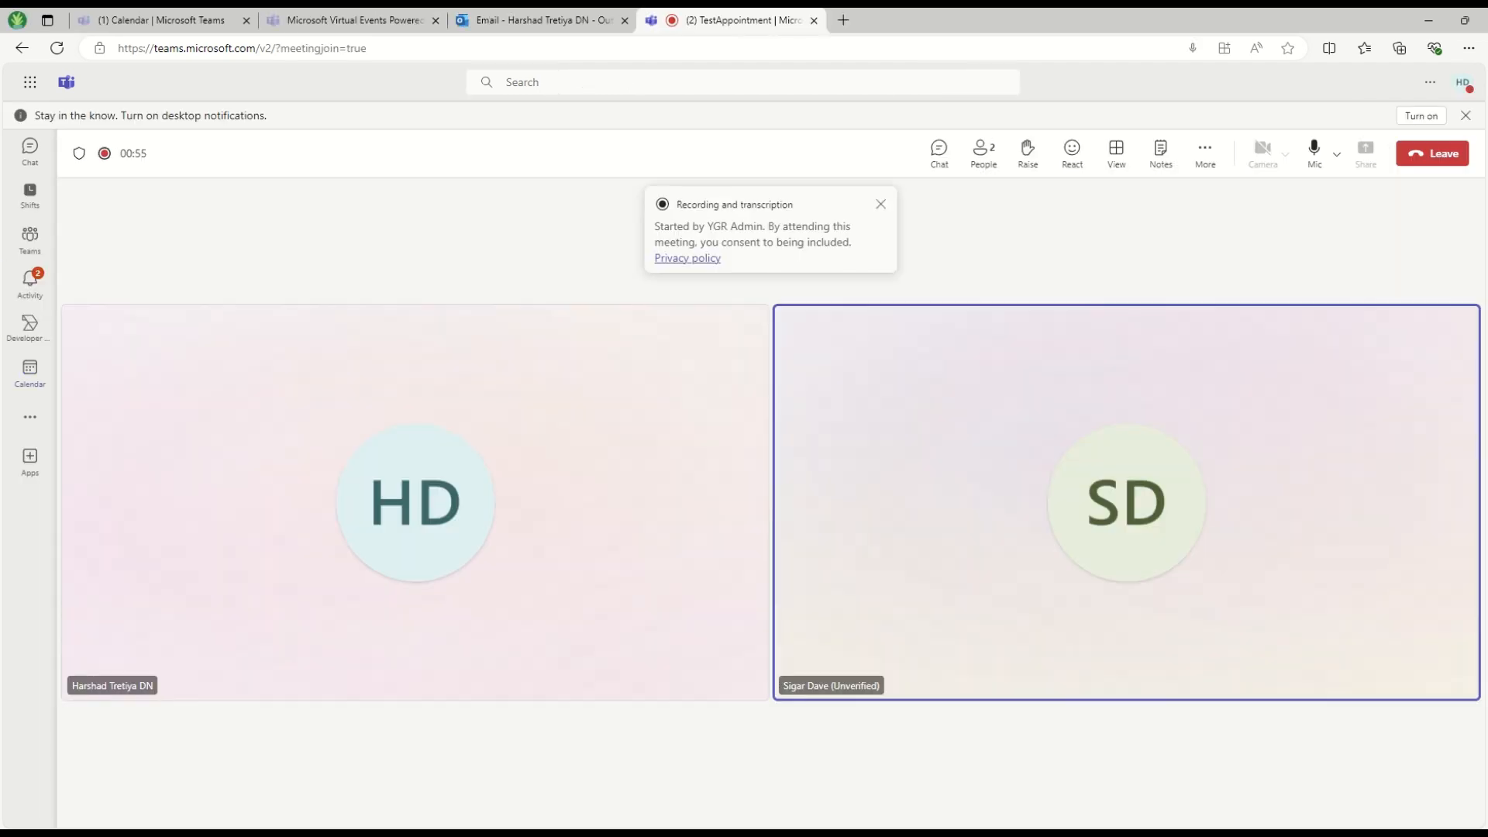
click(1431, 154)
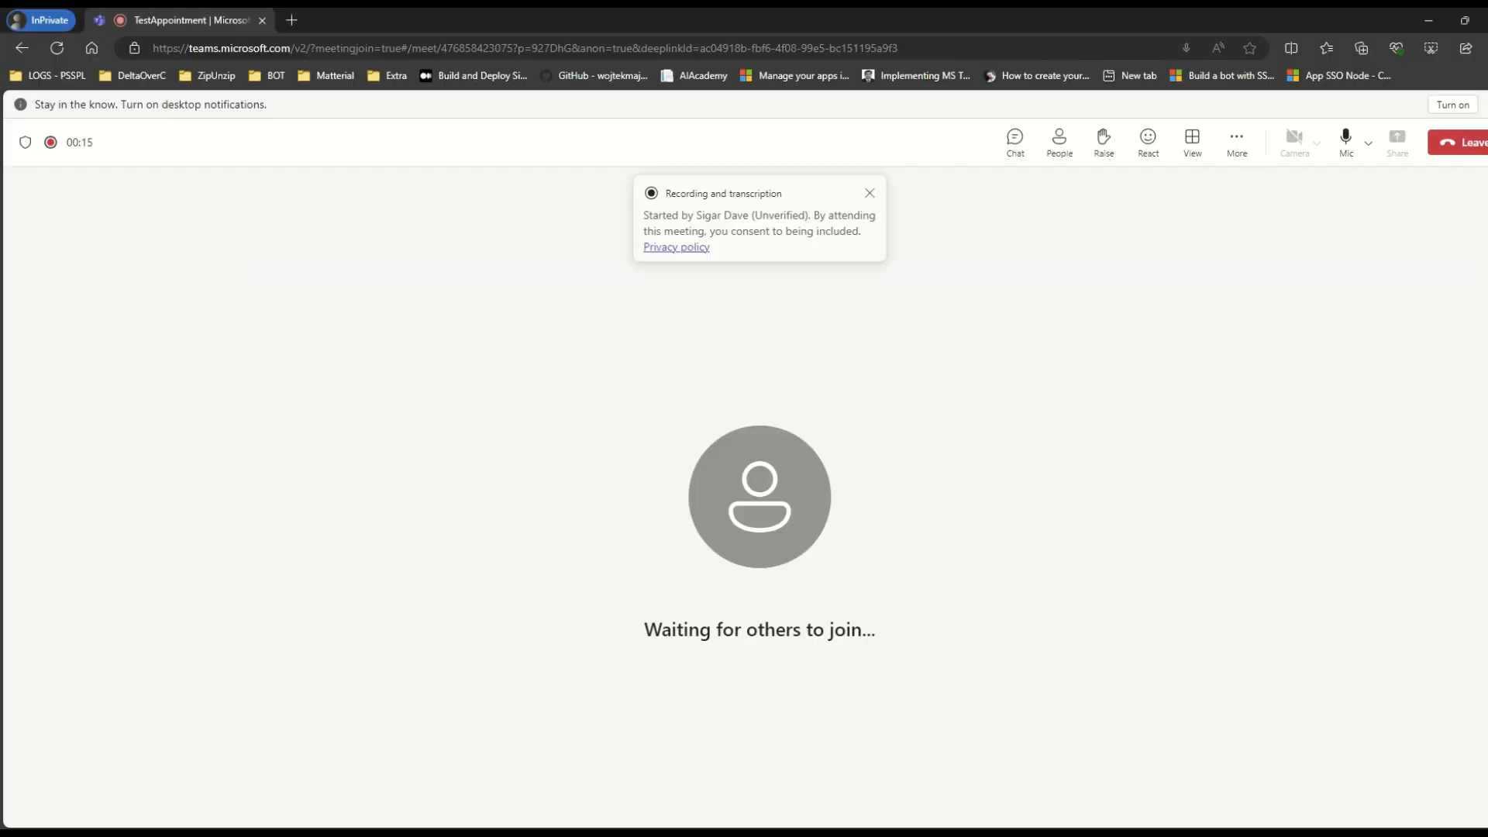
click(1454, 146)
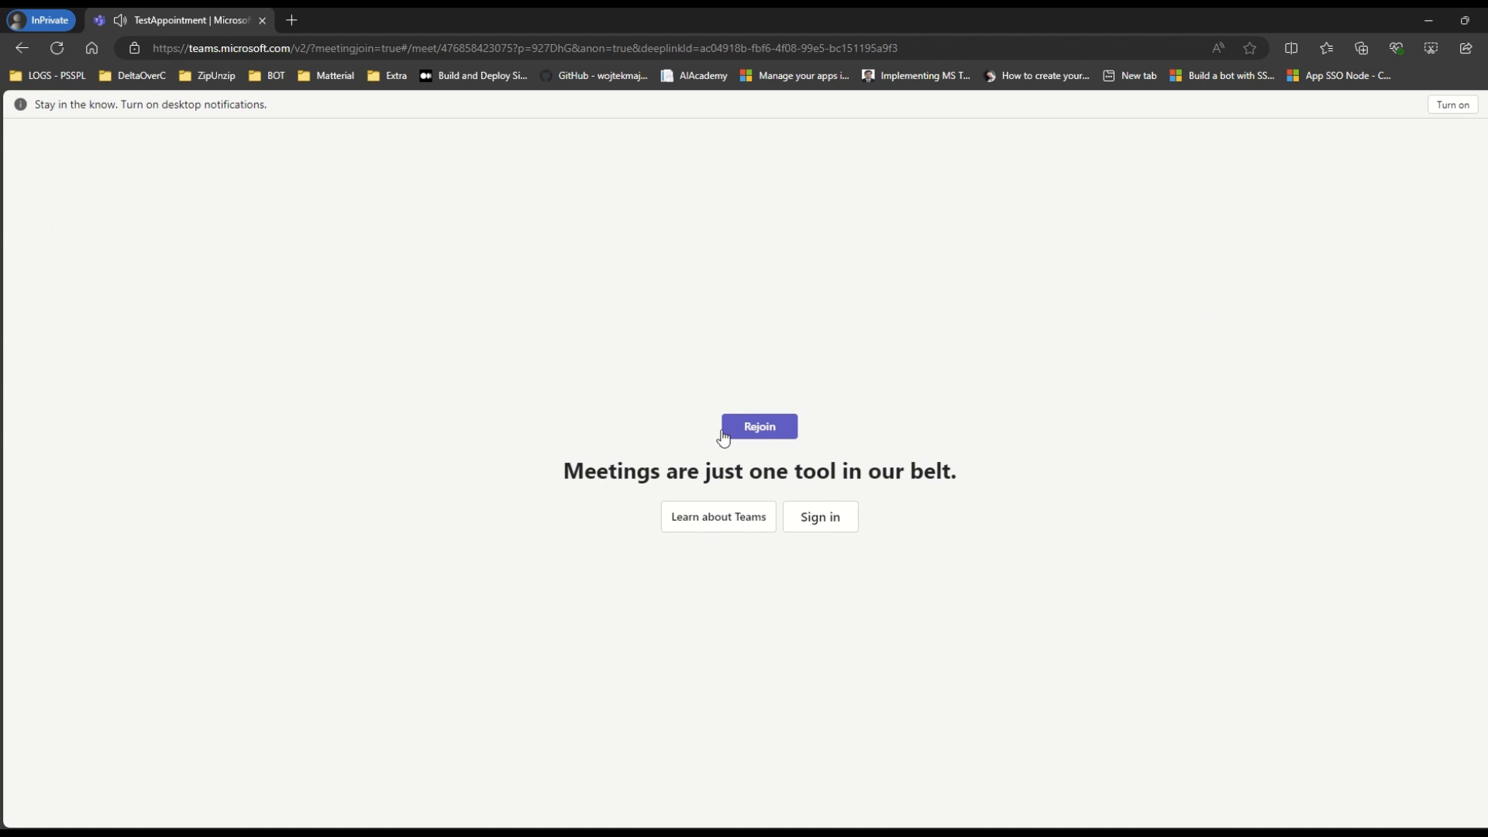
drag(596, 470, 1088, 483)
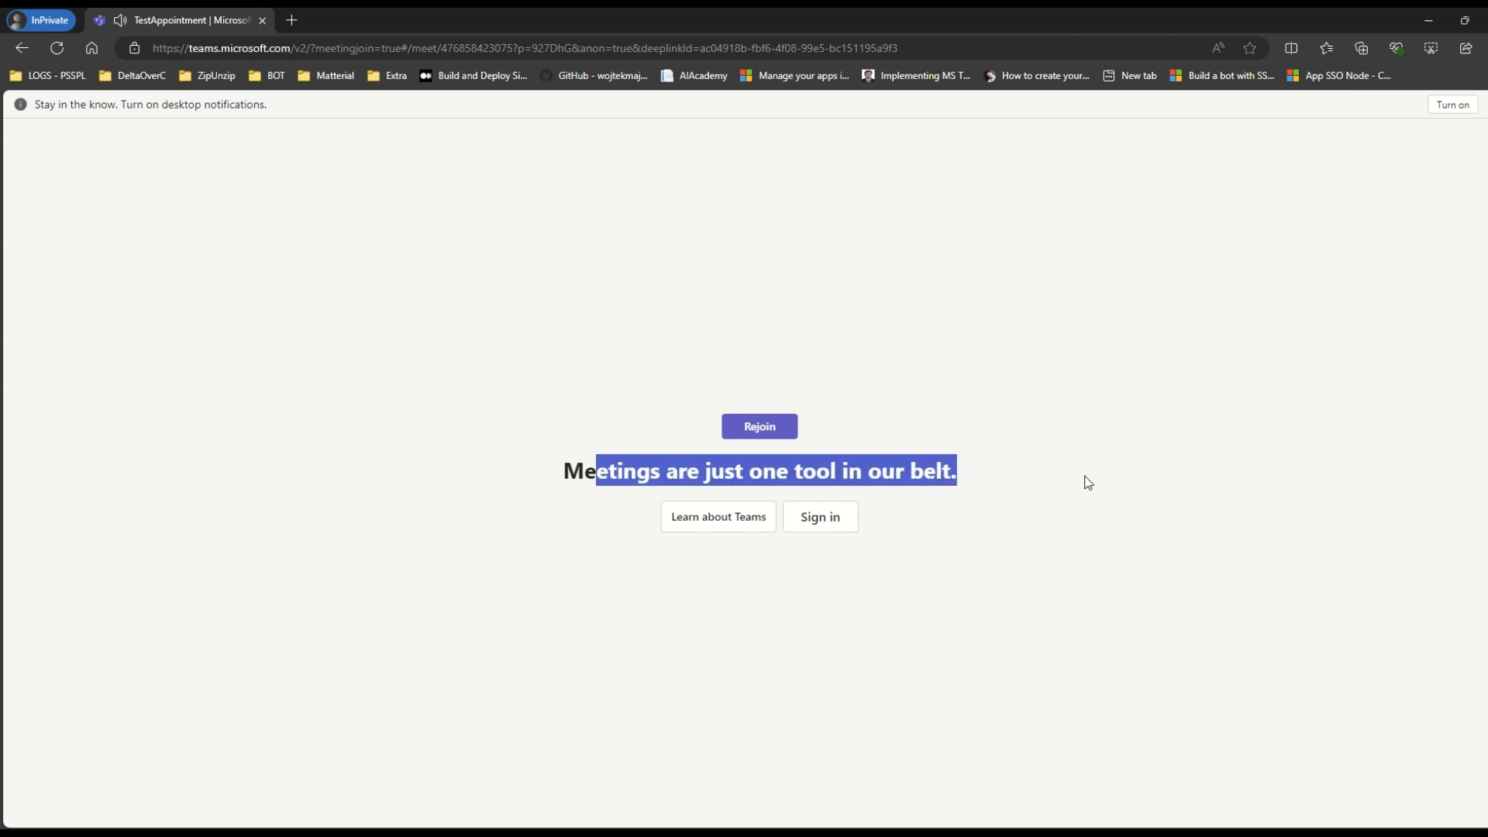
click(912, 664)
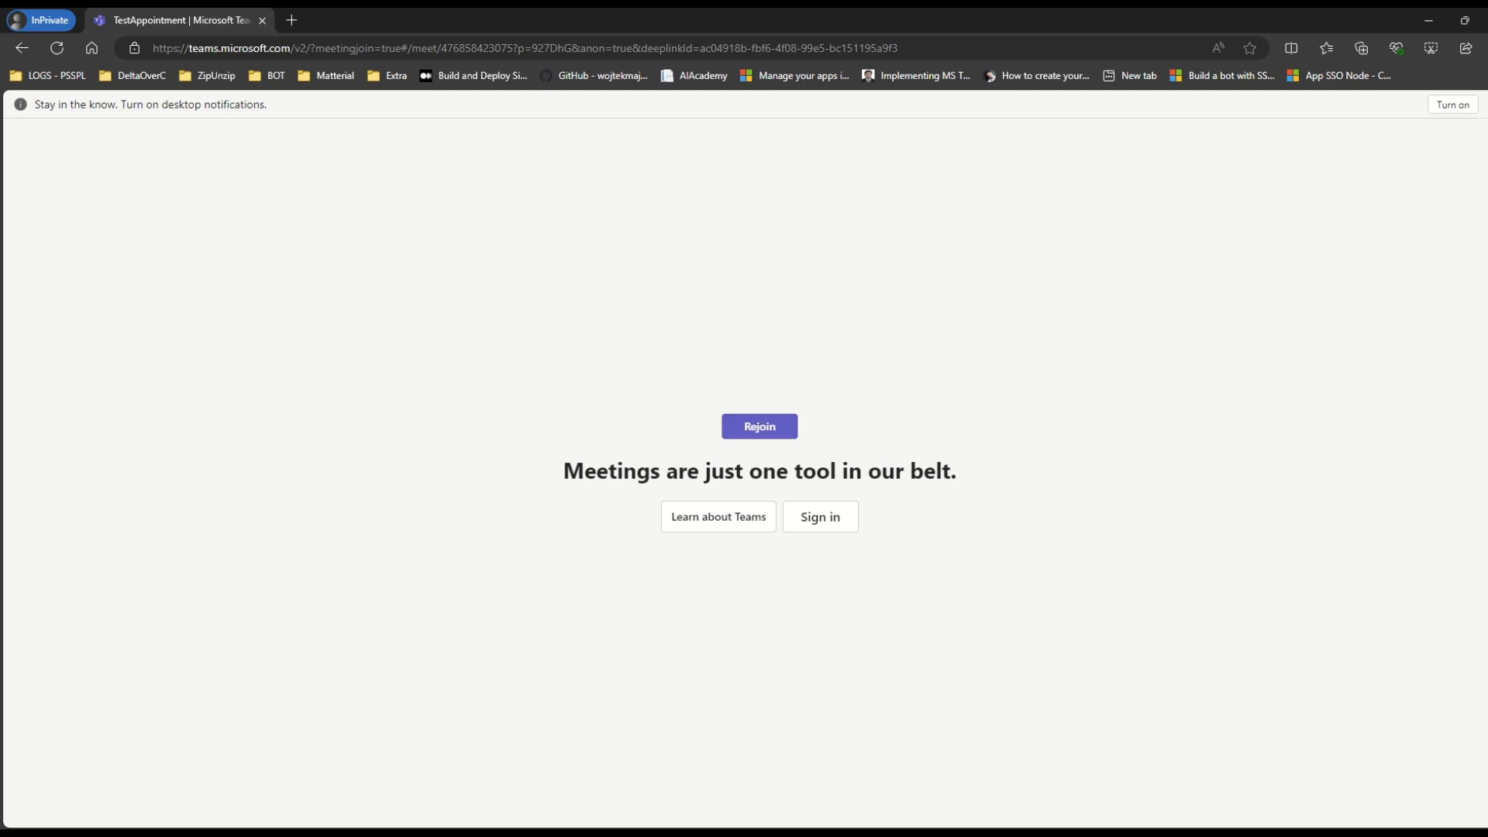
key(alt+Tab)
Edit the TestAppointment event and highlight its Attendance report: 3 attendees, 1m 12s duration
right_click(514, 375)
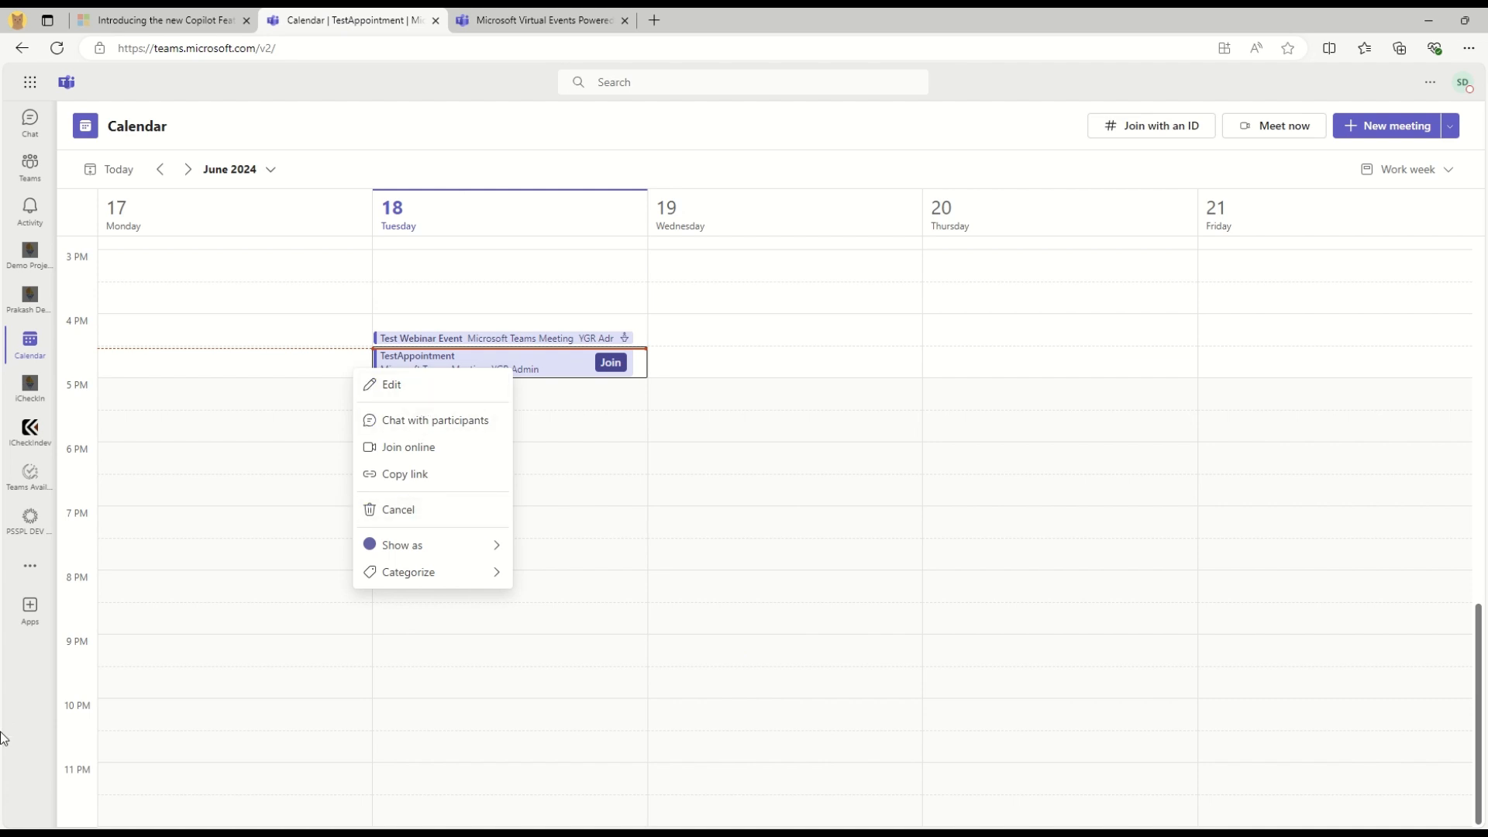
click(20, 696)
click(29, 387)
click(29, 341)
right_click(485, 361)
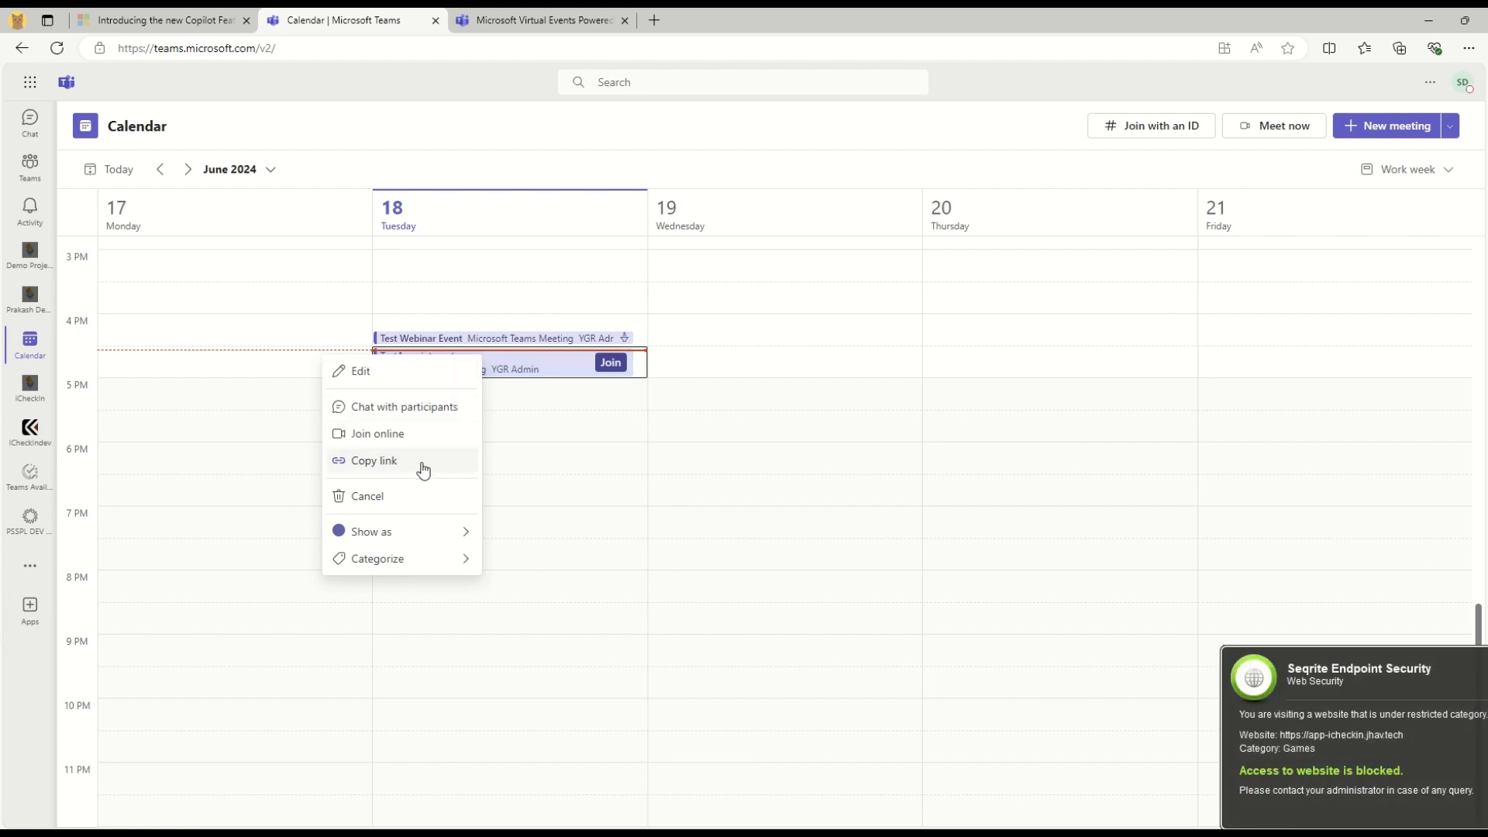
click(428, 382)
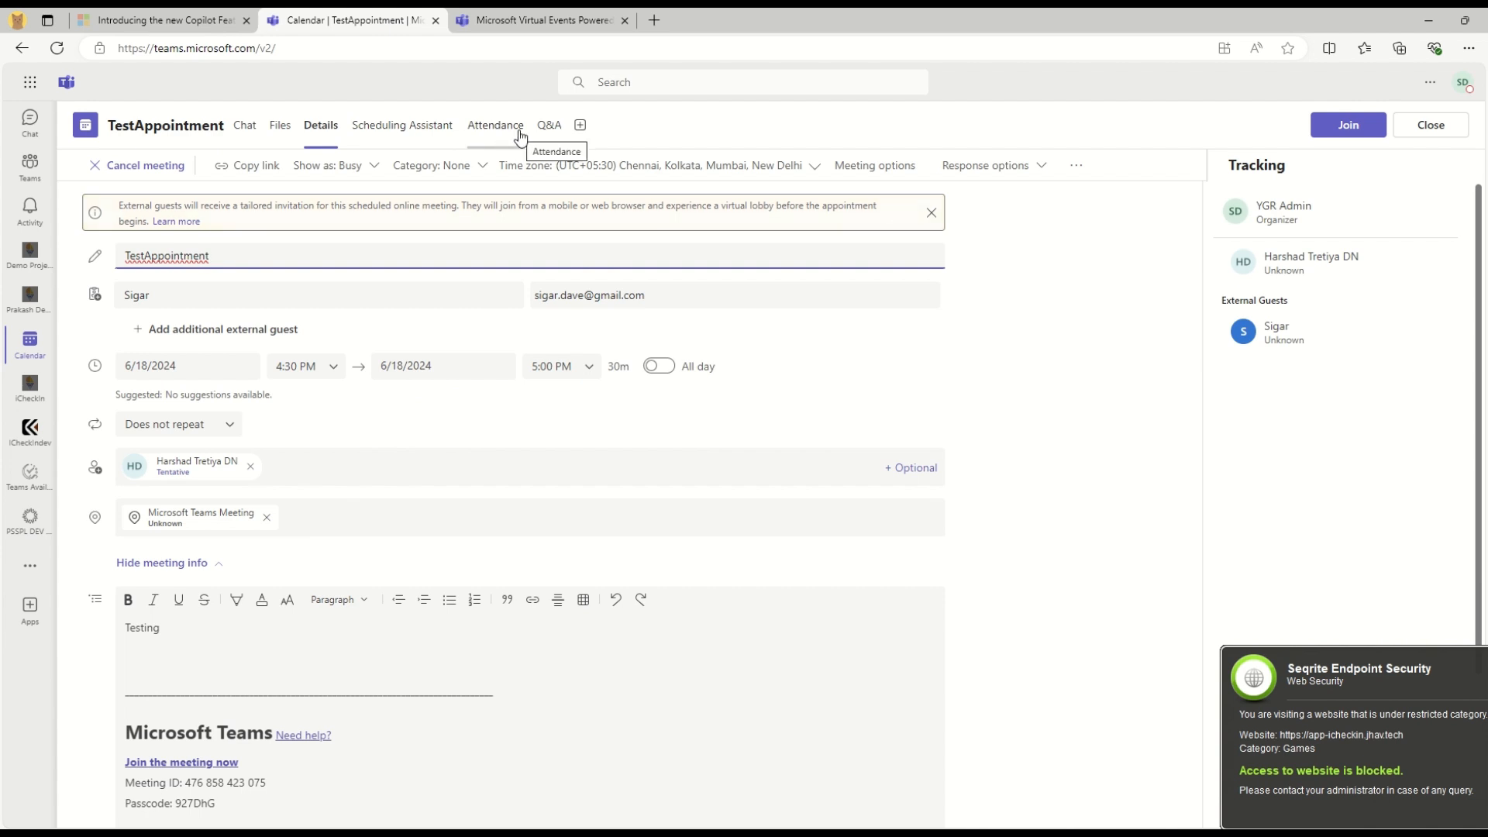
click(519, 138)
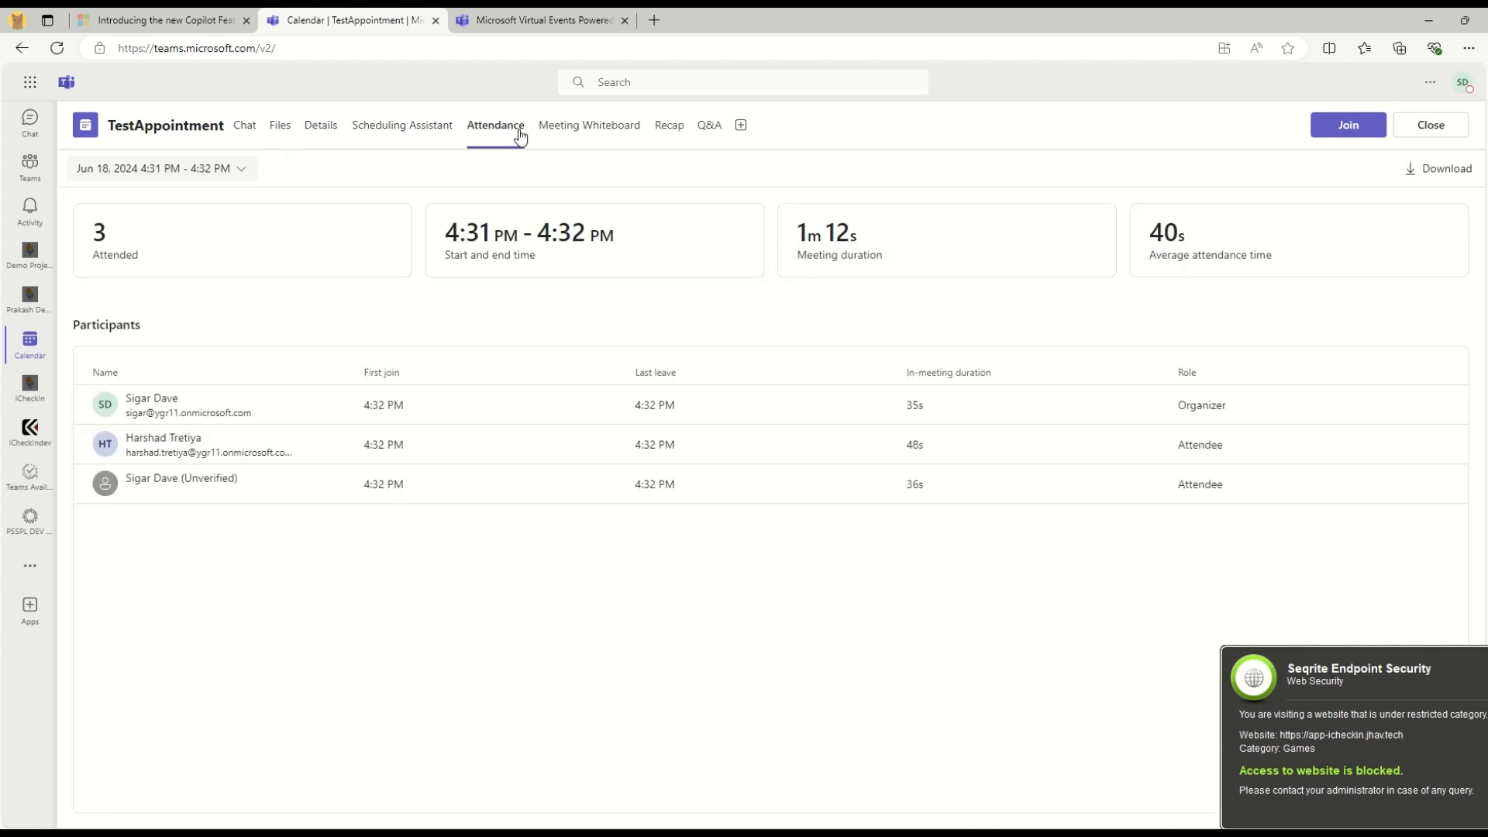
drag(64, 244, 179, 252)
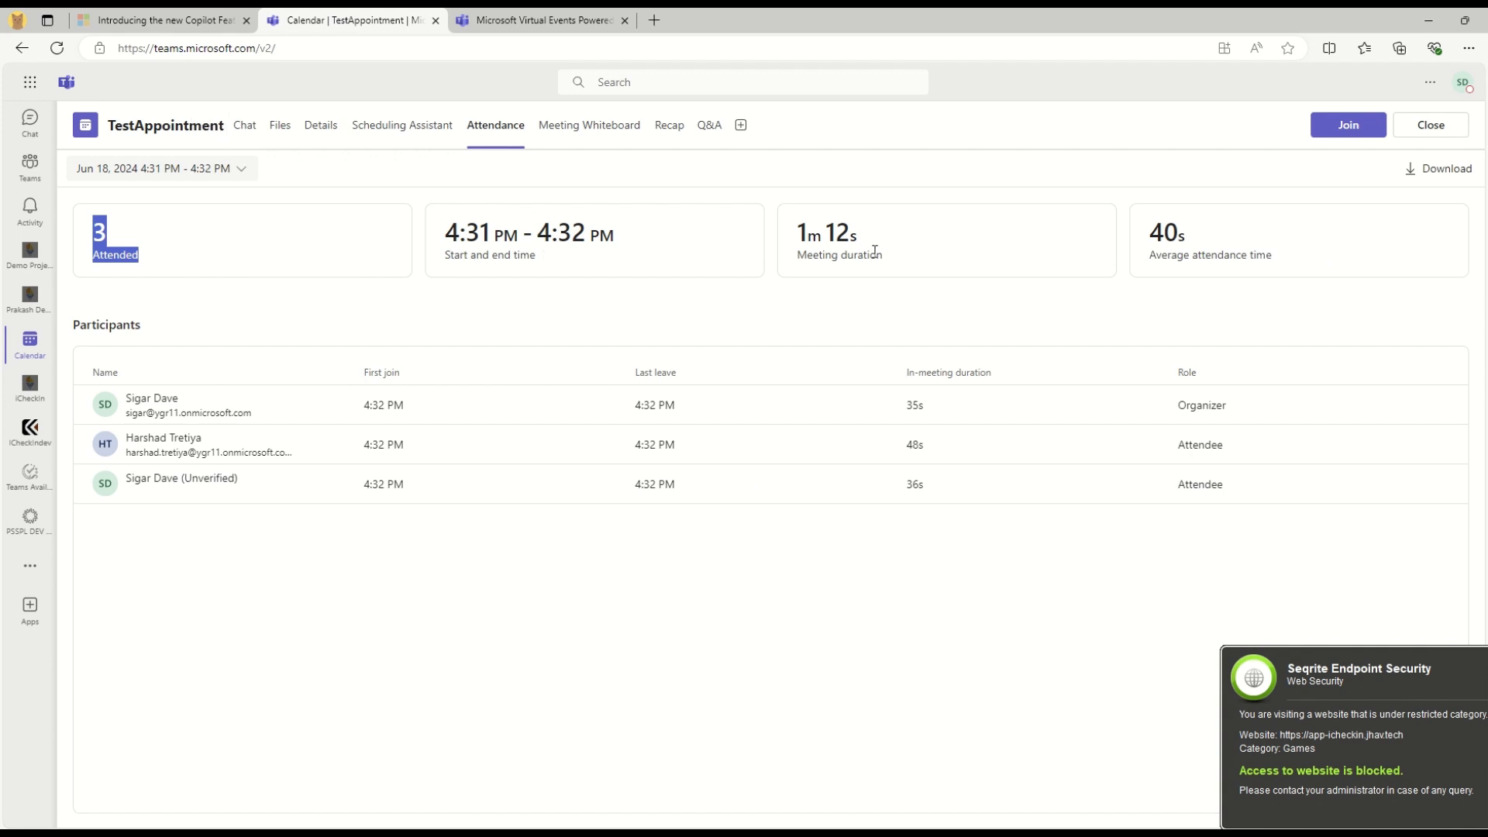
Play the 0:21 TestAppointment recap recording with its transcript, skipping to about 0:05, 0:14 and 0:17
click(667, 130)
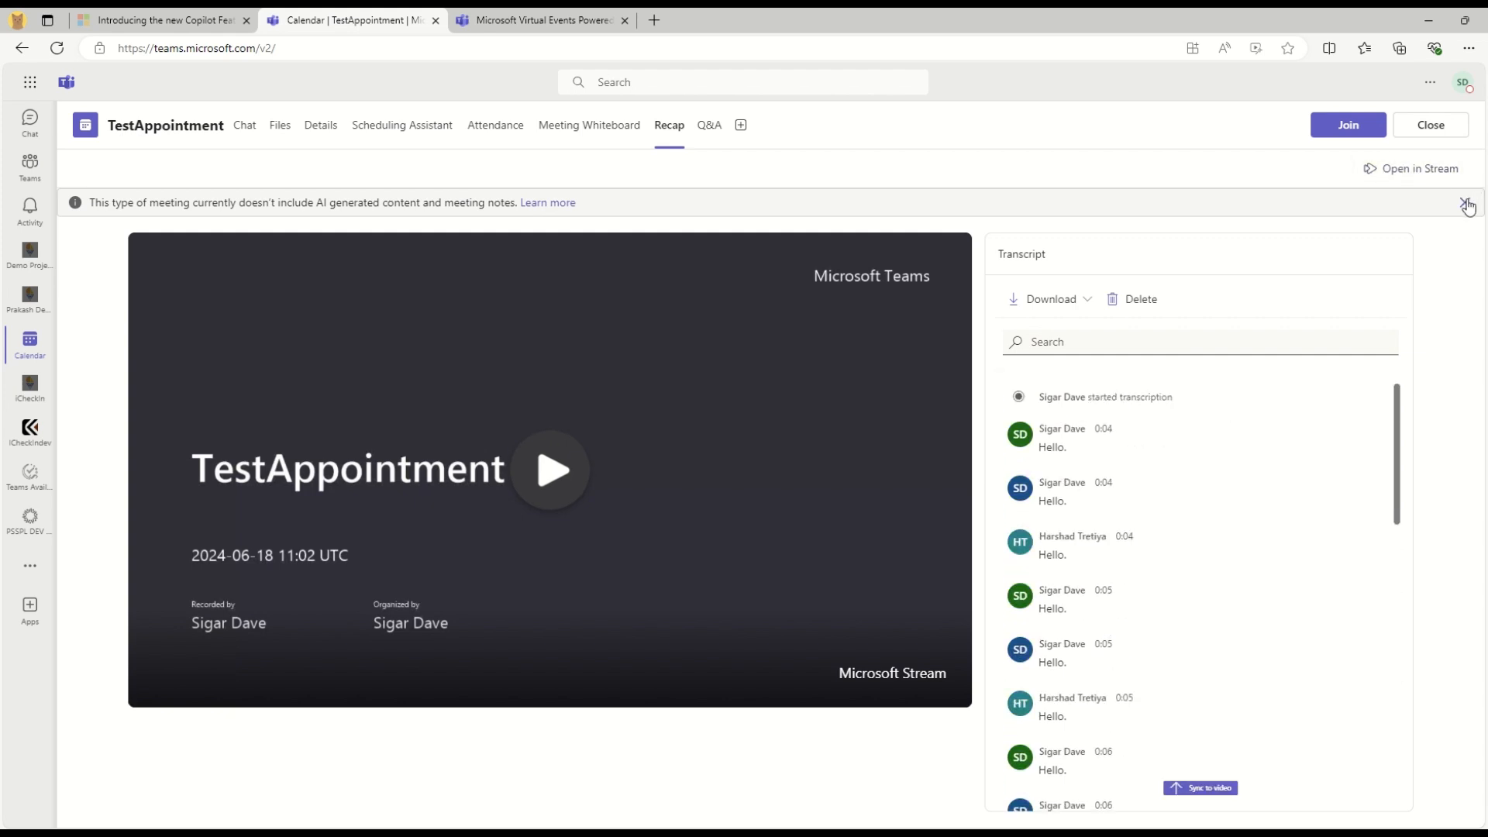
click(1465, 204)
click(534, 446)
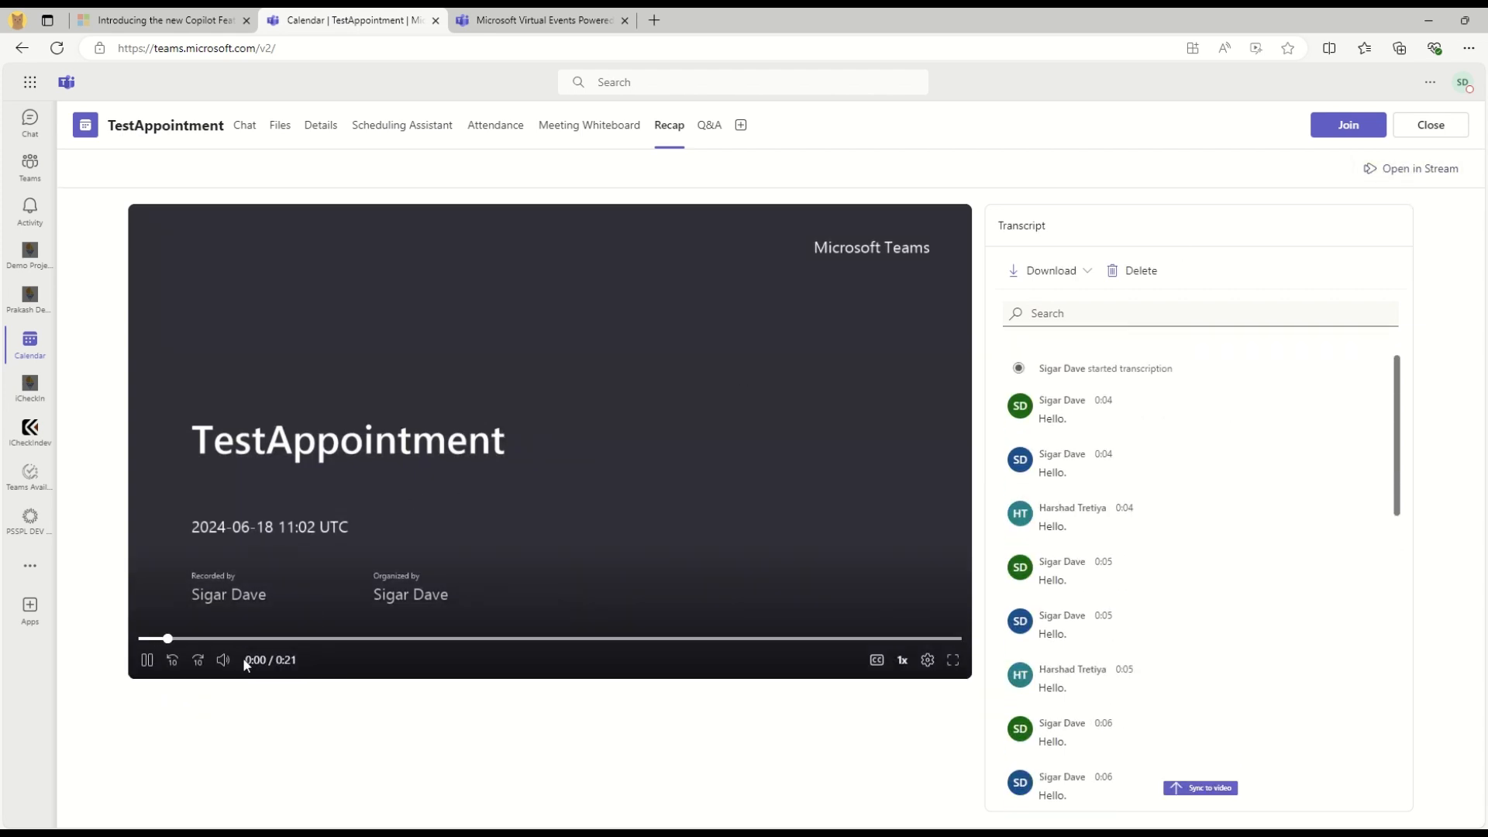
click(339, 638)
click(688, 638)
click(830, 638)
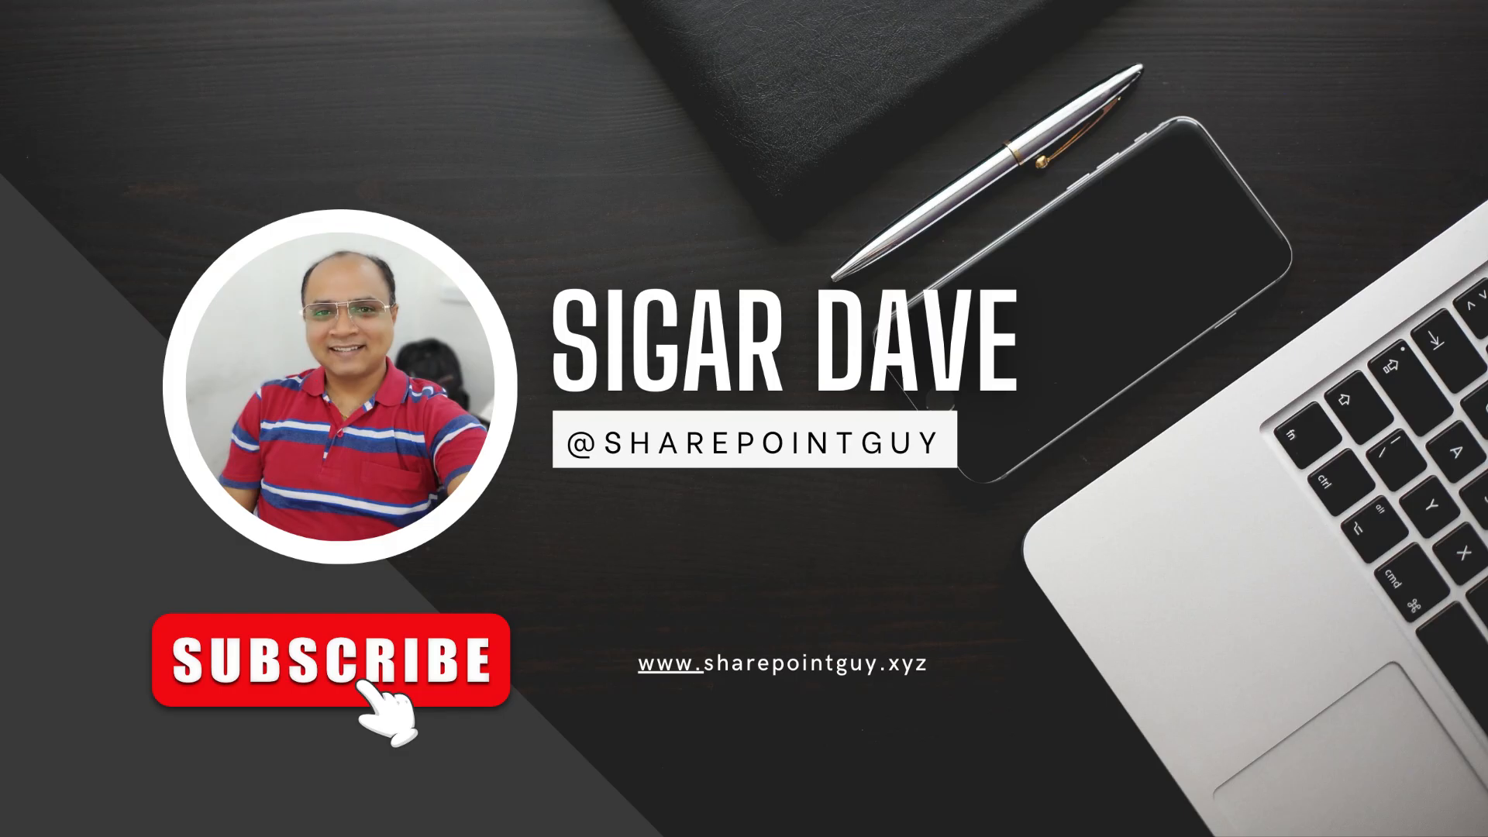